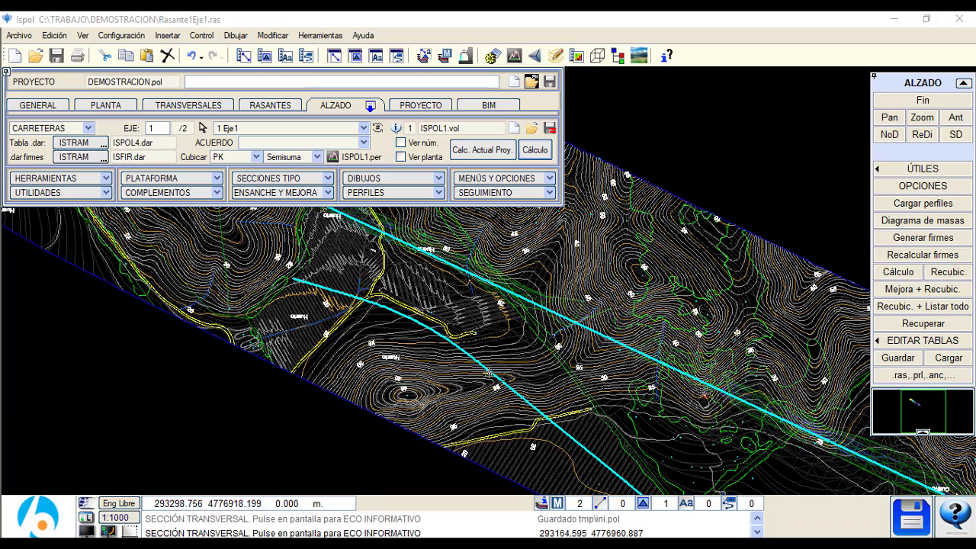
# Step: Examine the plan view along both road axes, including the terrain contours and the slopes around axis 1
pyautogui.moveTo(488, 372); pyautogui.dragTo(446, 435, button='middle')
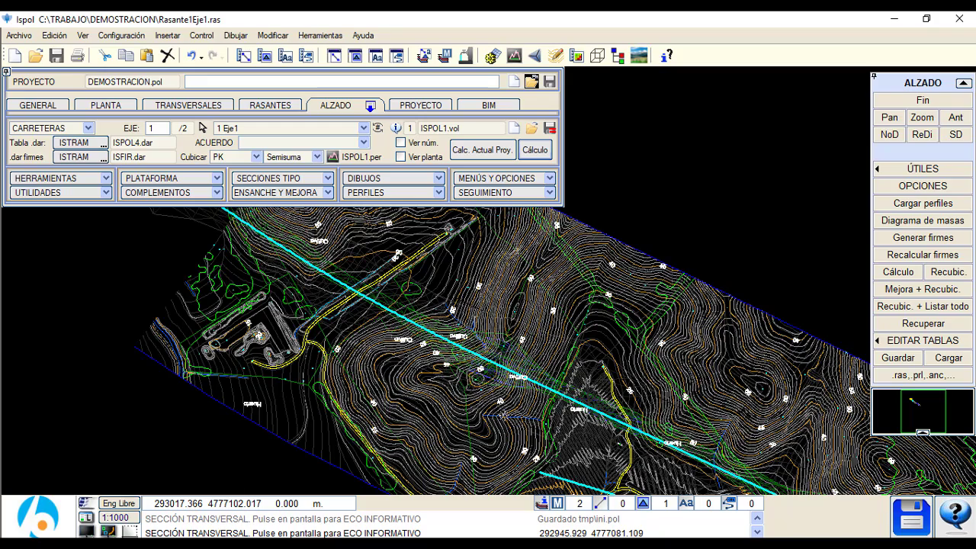
pyautogui.moveTo(504, 416); pyautogui.dragTo(241, 370, button='middle')
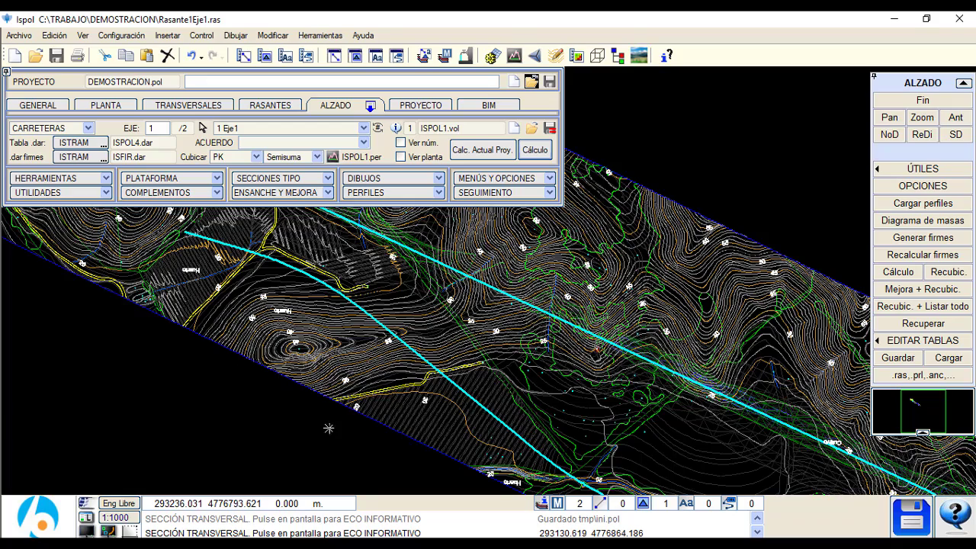
pyautogui.moveTo(326, 426); pyautogui.dragTo(167, 301, button='middle')
pyautogui.moveTo(421, 418); pyautogui.dragTo(290, 385, button='middle')
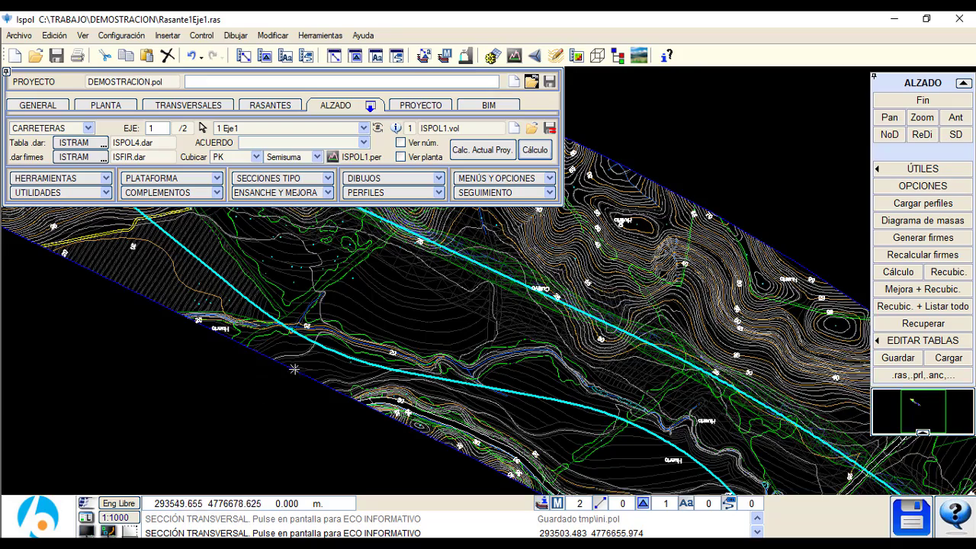
pyautogui.moveTo(458, 335); pyautogui.dragTo(480, 411, button='middle')
pyautogui.scroll(4, 368, 320)
pyautogui.scroll(-5, 385, 333)
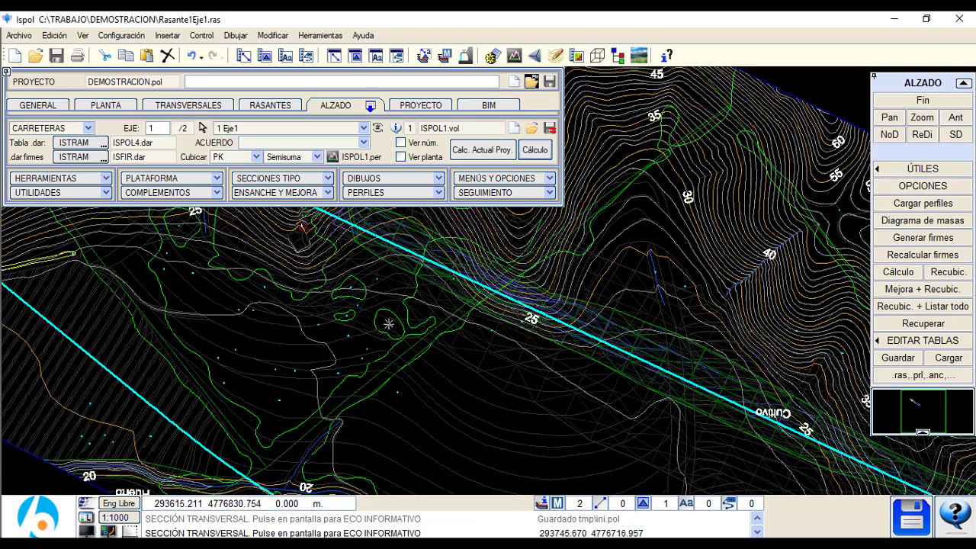
pyautogui.scroll(2, 404, 309)
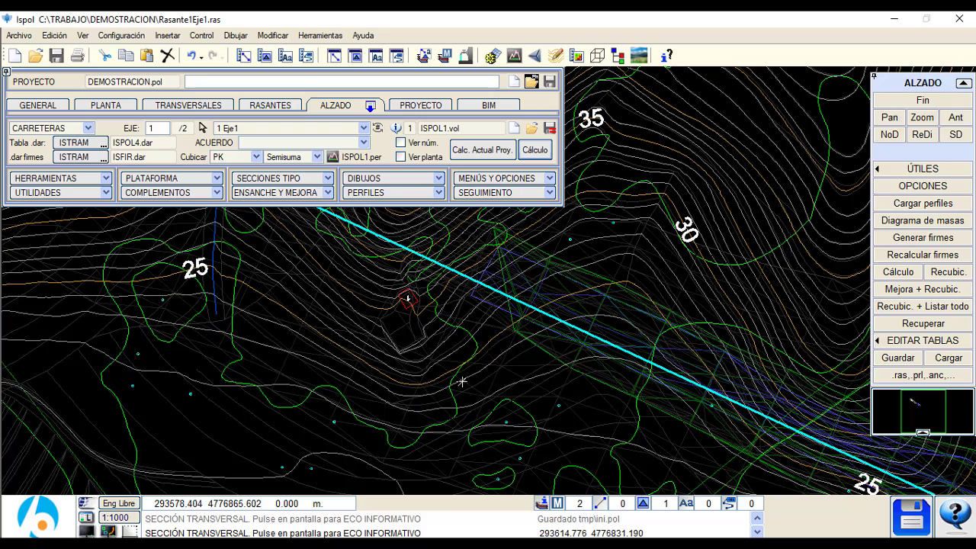
pyautogui.moveTo(503, 390); pyautogui.dragTo(382, 364, button='middle')
pyautogui.scroll(3, 400, 339)
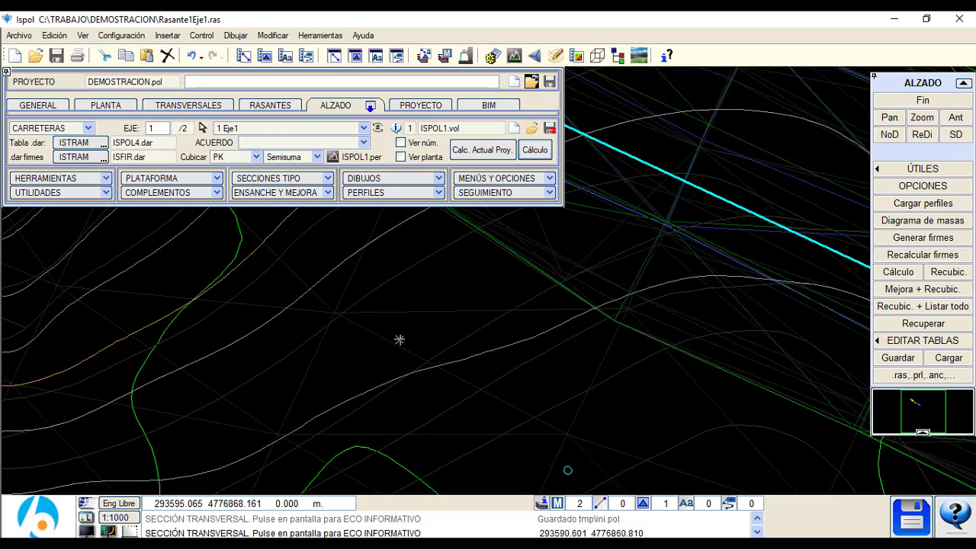
pyautogui.scroll(-2, 399, 339)
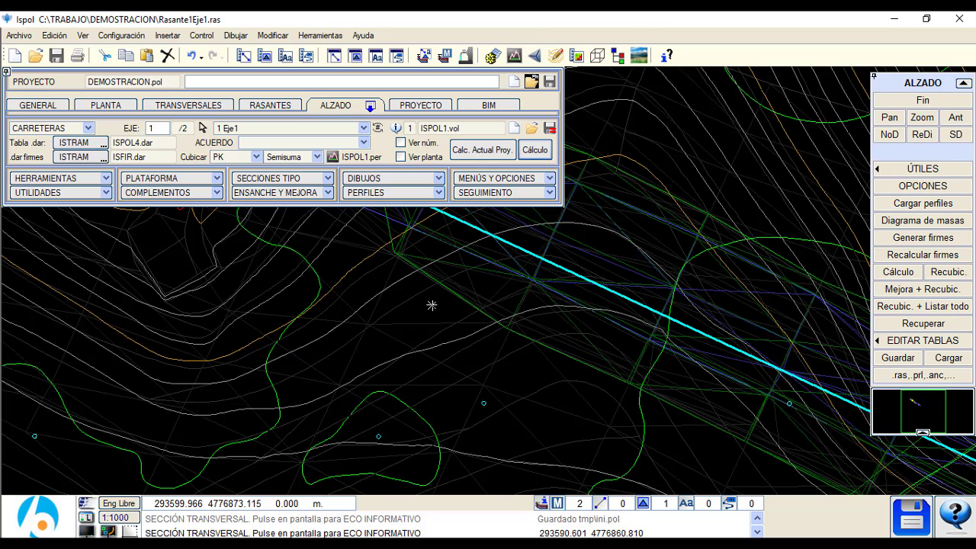
pyautogui.scroll(3, 428, 304)
pyautogui.scroll(-3, 450, 333)
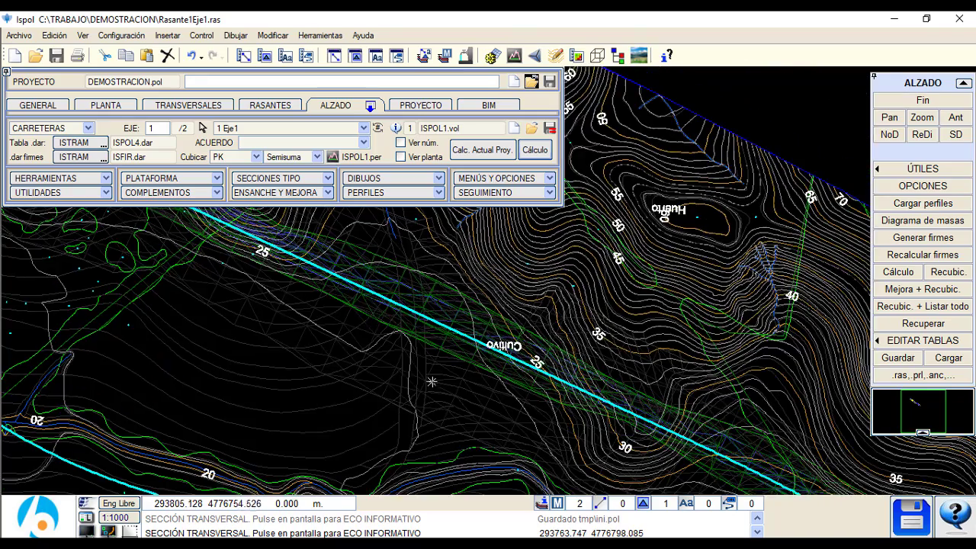
# Step: Inspect the cartography contour lines and the road footprint beside axis 1 around the "Cultivo" label
pyautogui.moveTo(433, 372)
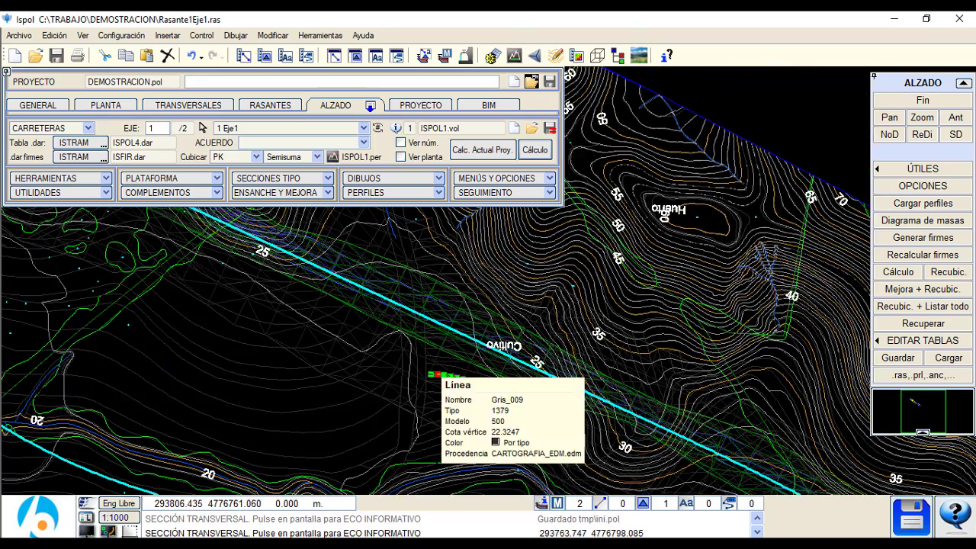
pyautogui.moveTo(363, 402); pyautogui.dragTo(275, 352, button='middle')
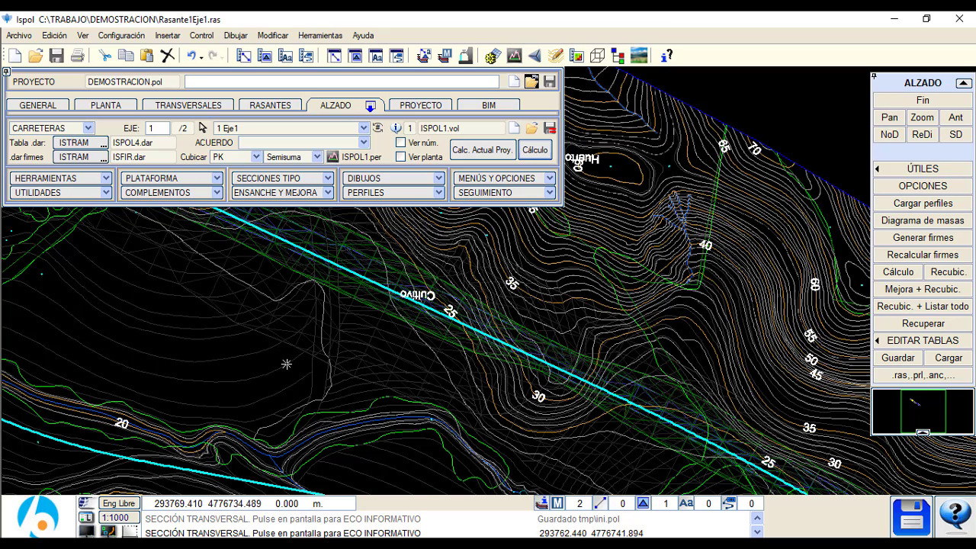
pyautogui.click(282, 362)
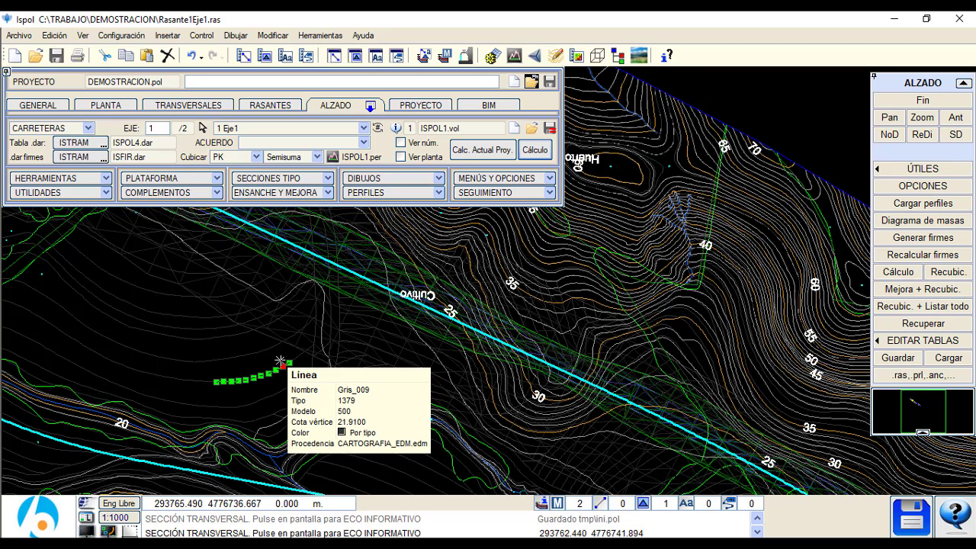
pyautogui.press('Escape')
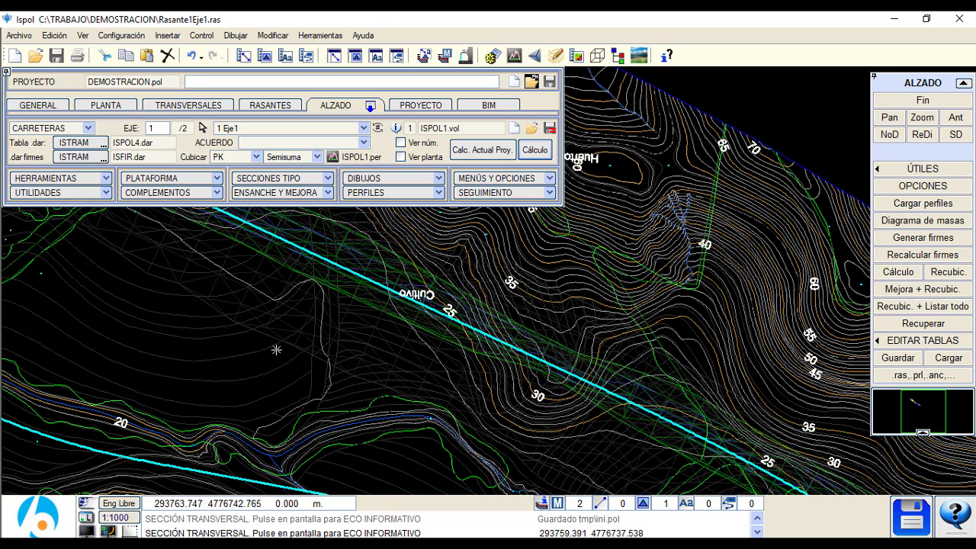
pyautogui.click(259, 360)
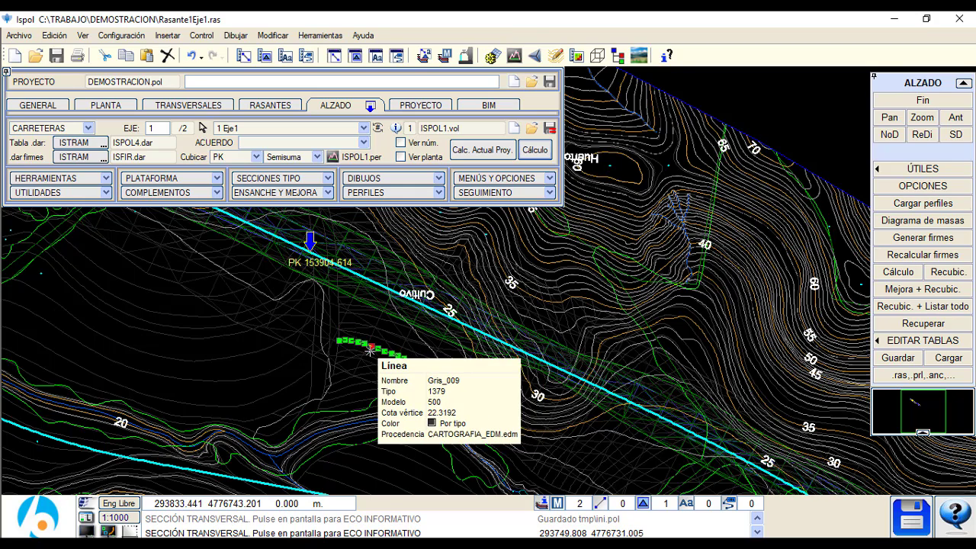
pyautogui.scroll(2, 275, 356)
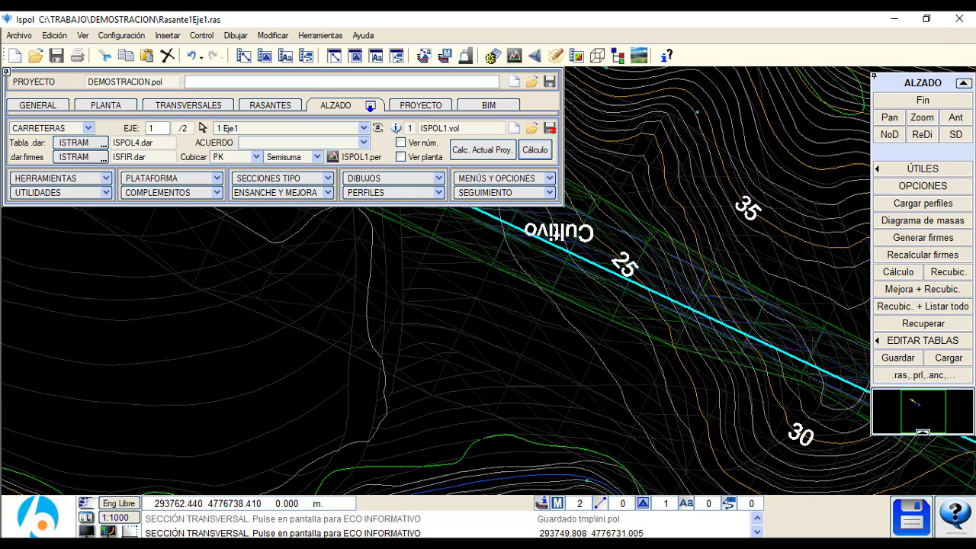
pyautogui.moveTo(274, 357); pyautogui.dragTo(285, 404, button='middle')
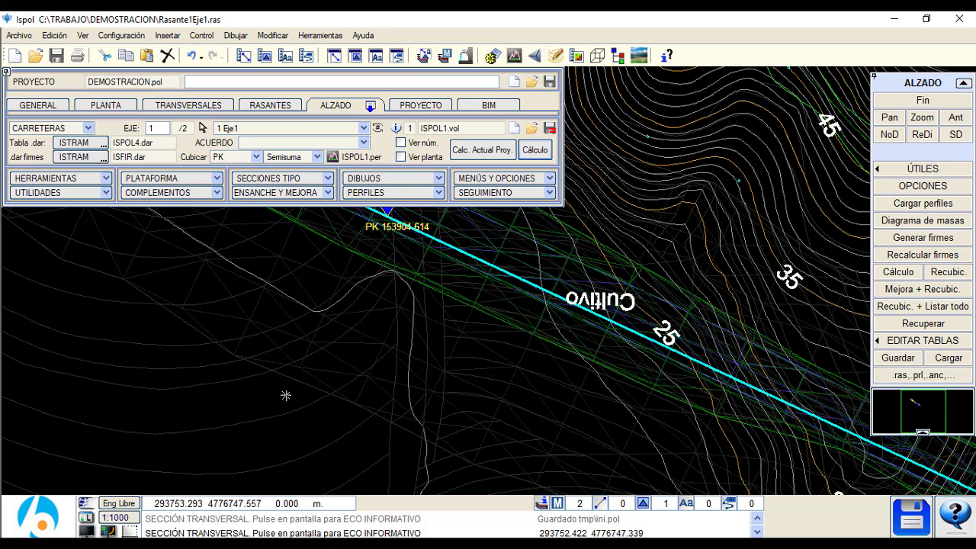
pyautogui.moveTo(285, 395); pyautogui.dragTo(299, 425, button='middle')
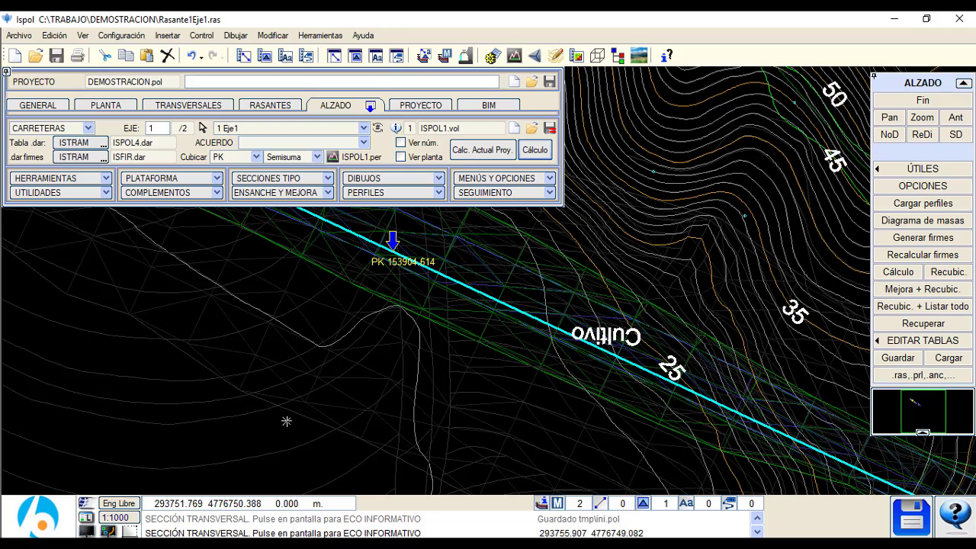
pyautogui.moveTo(211, 458); pyautogui.dragTo(120, 311, button='middle')
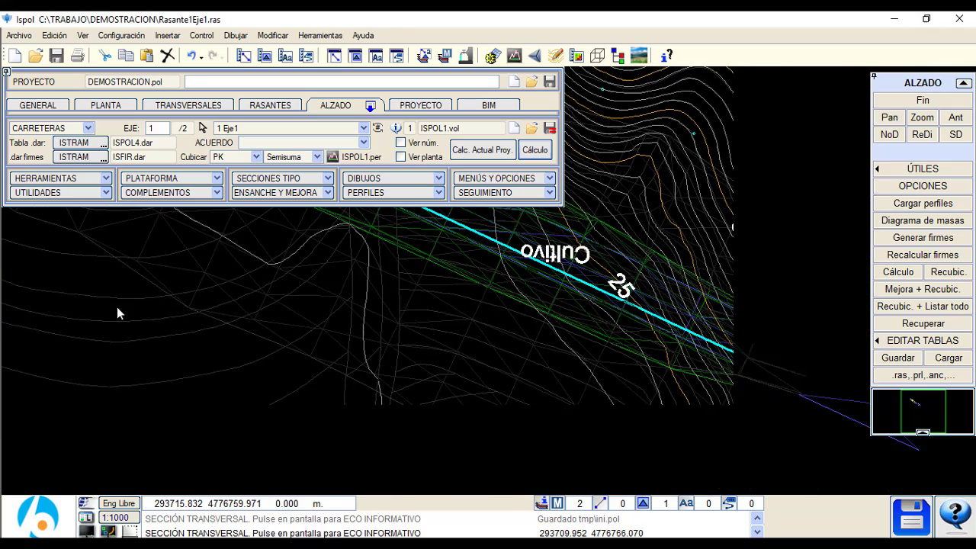
pyautogui.moveTo(350, 377); pyautogui.dragTo(344, 316, button='middle')
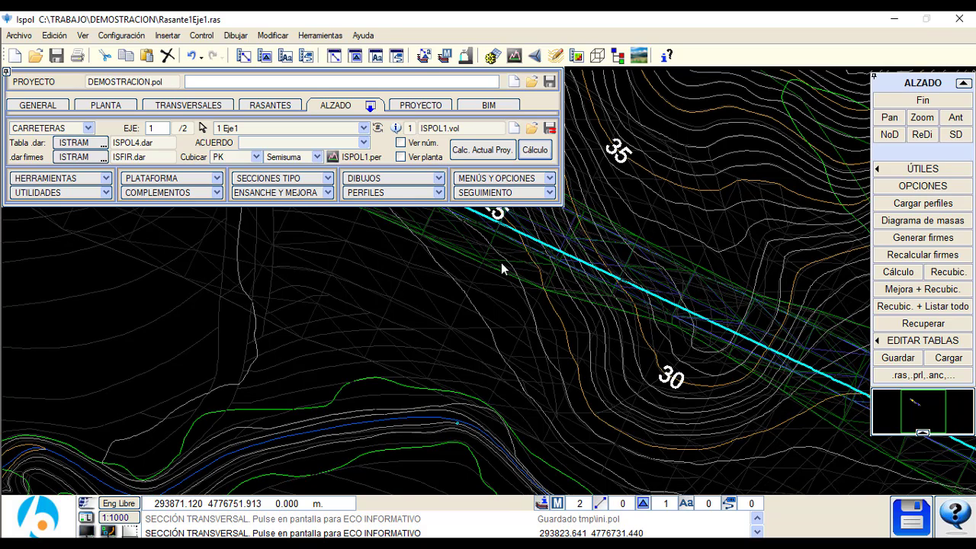
pyautogui.moveTo(501, 268); pyautogui.dragTo(478, 298, button='middle')
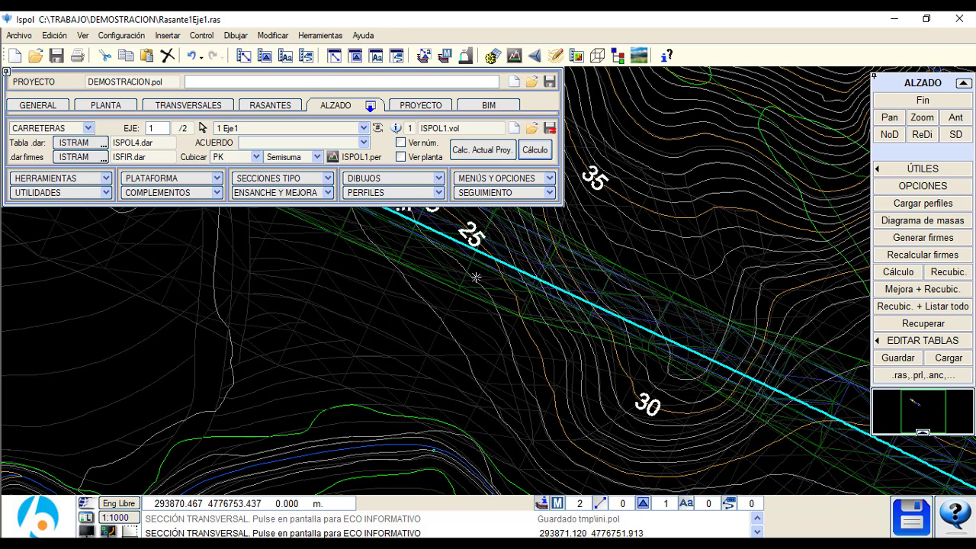
# Step: Open the type section and subgrade settings of axis 1 and set the limatesa to Subparalela
pyautogui.click(371, 106)
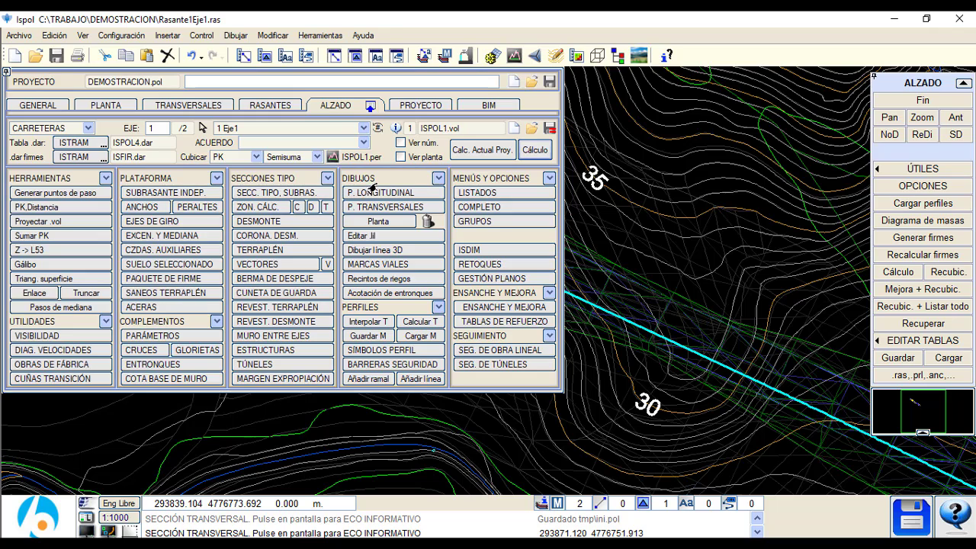
pyautogui.click(279, 193)
pyautogui.click(82, 162)
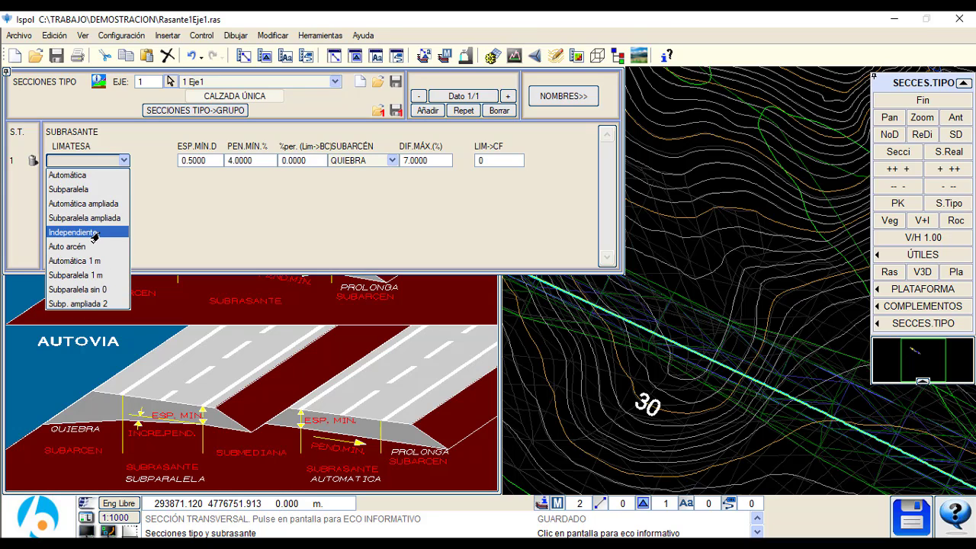
pyautogui.click(78, 190)
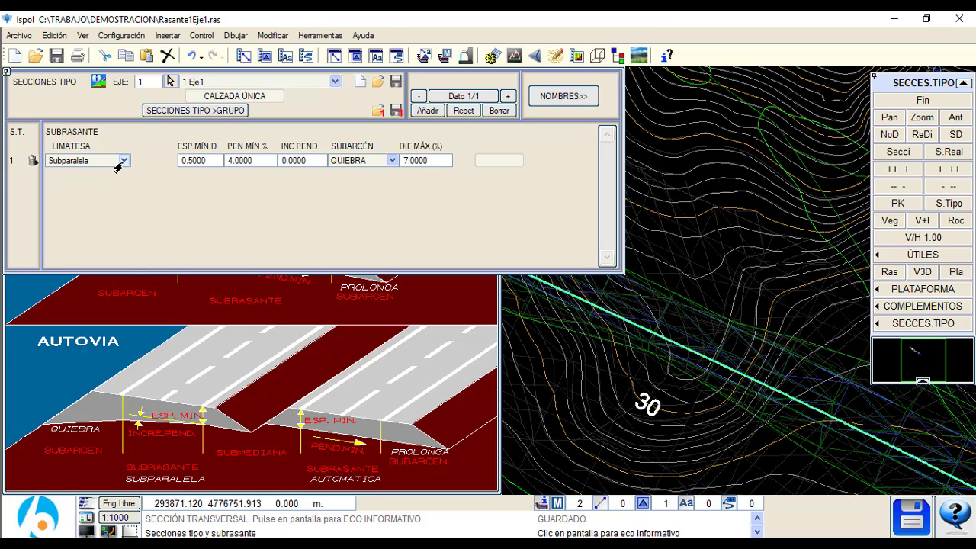
# Step: Try the Automática limatesa with the QUIEBRA subarcén option for type section 1
pyautogui.click(120, 161)
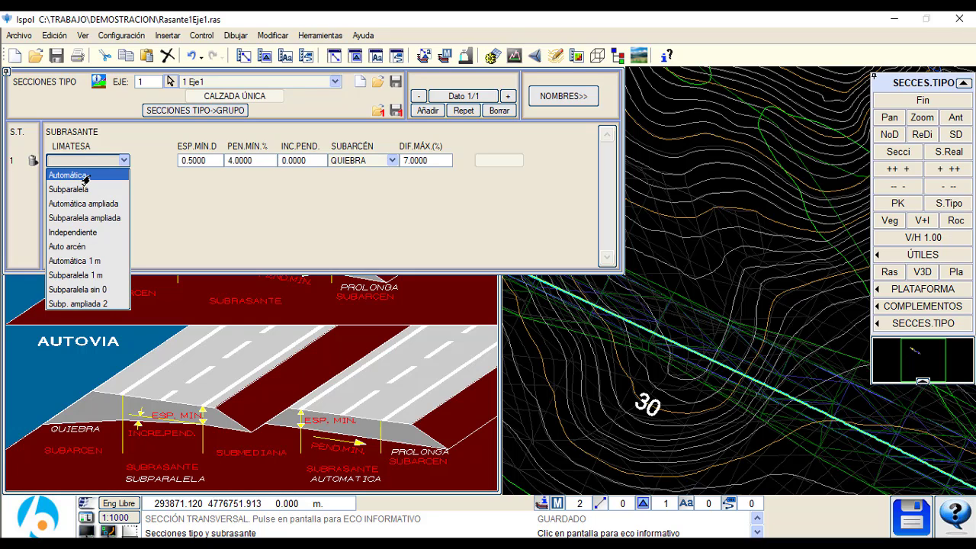
pyautogui.click(88, 175)
pyautogui.click(194, 163)
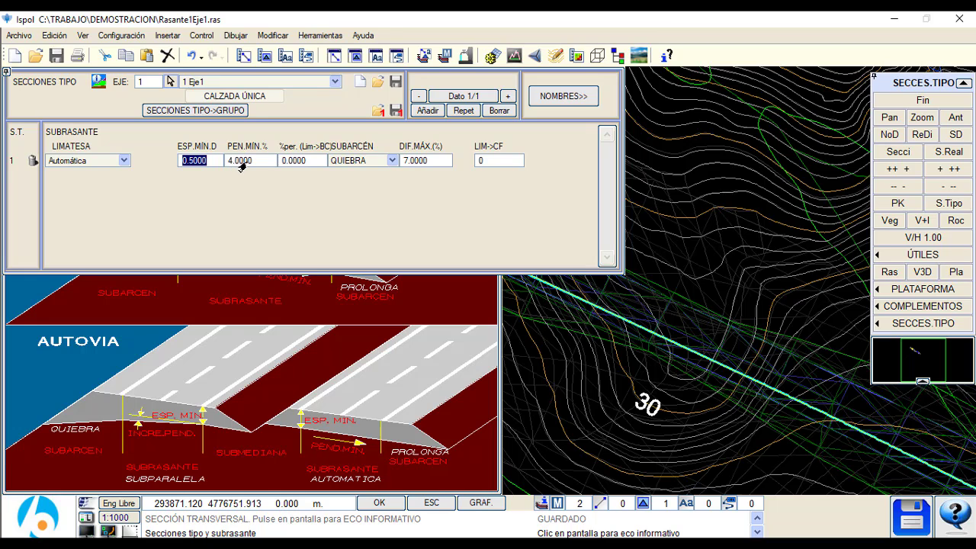
pyautogui.click(240, 163)
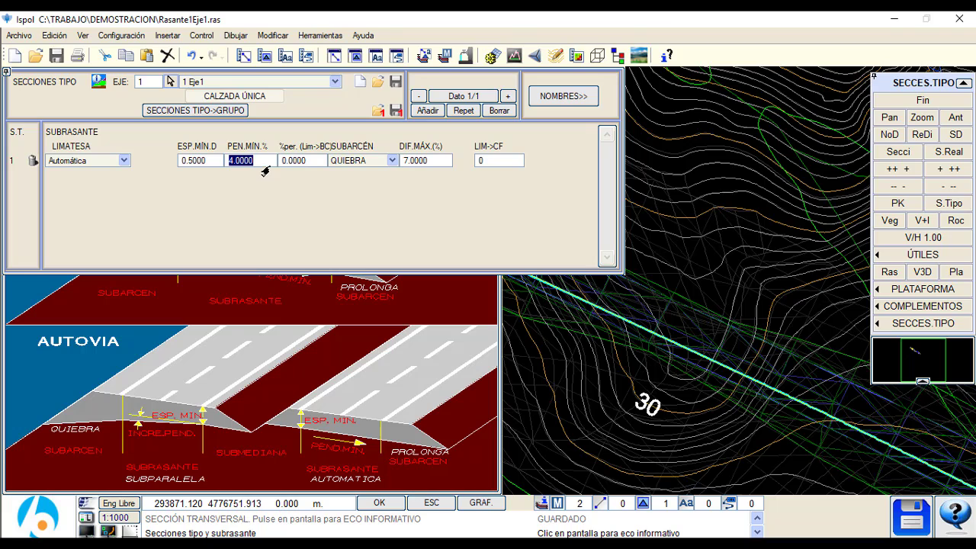
pyautogui.click(286, 165)
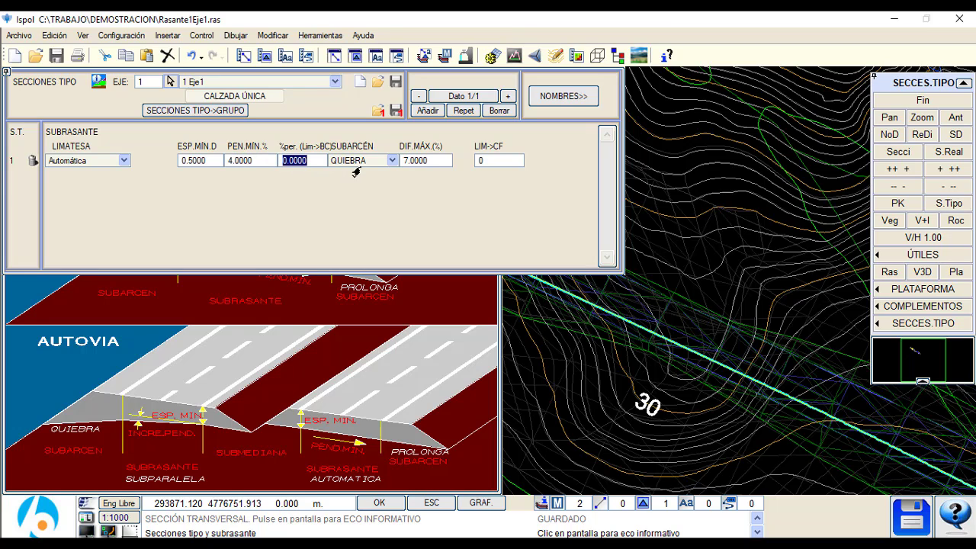
pyautogui.click(362, 161)
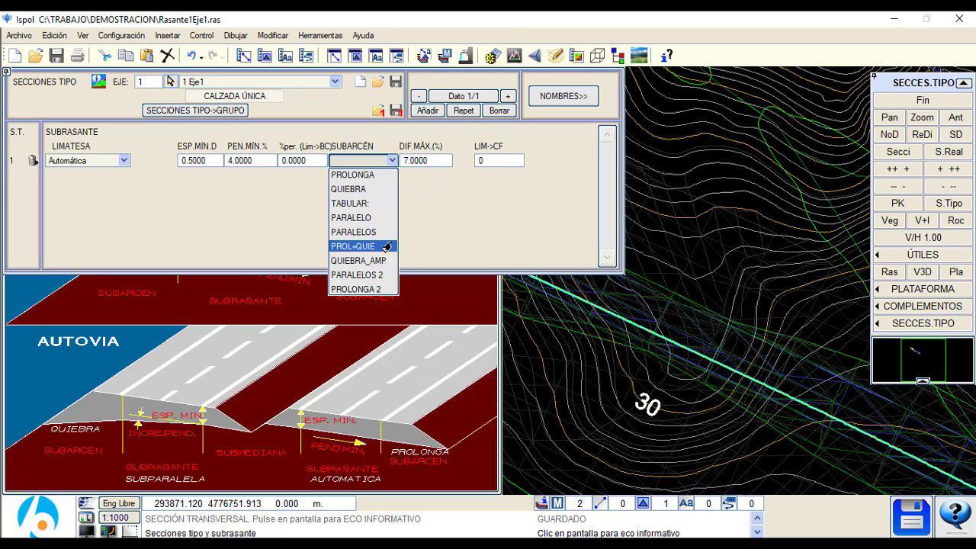
pyautogui.click(351, 188)
pyautogui.click(196, 161)
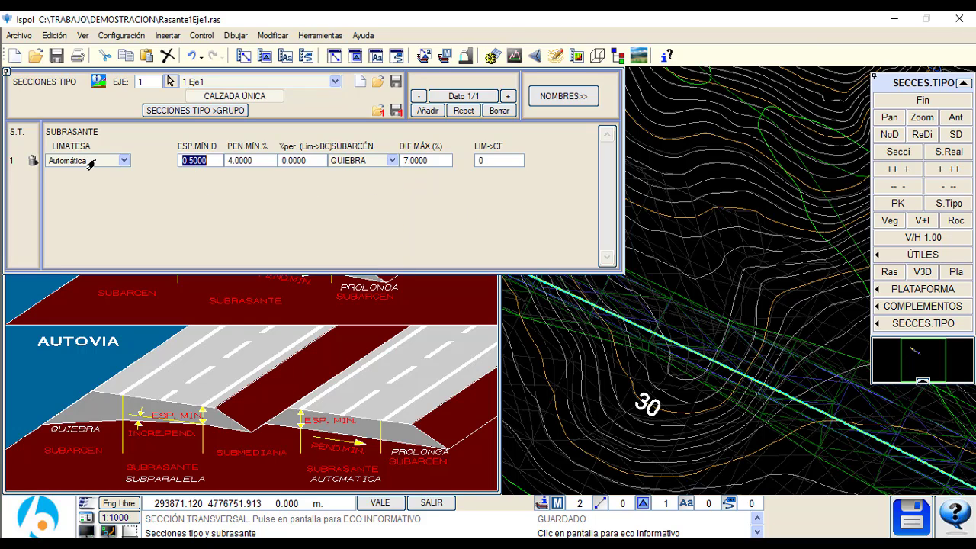
# Step: Set the limatesa of type section 1 to Subparalela and its minimum thickness (ESP.MÍN.D) to 0.35
pyautogui.click(91, 161)
pyautogui.click(99, 190)
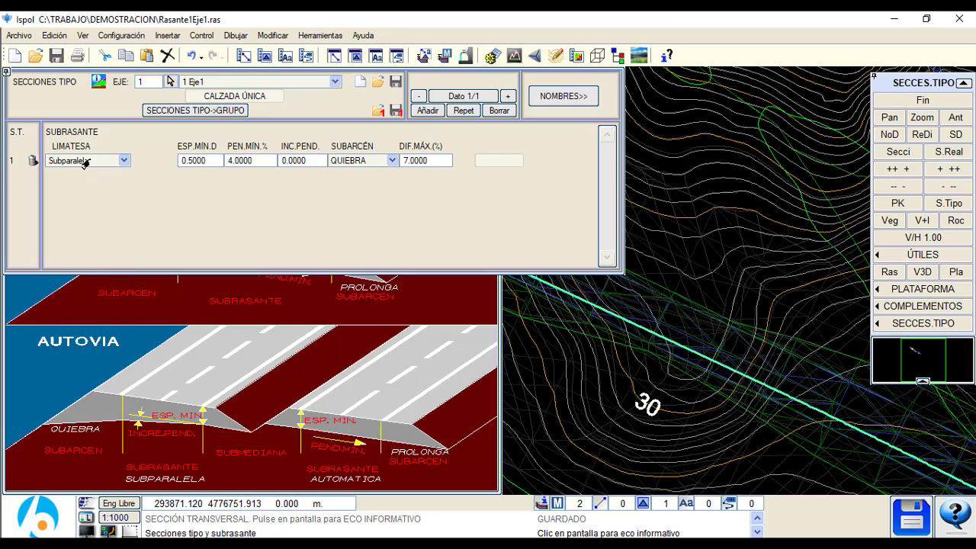
pyautogui.click(202, 161)
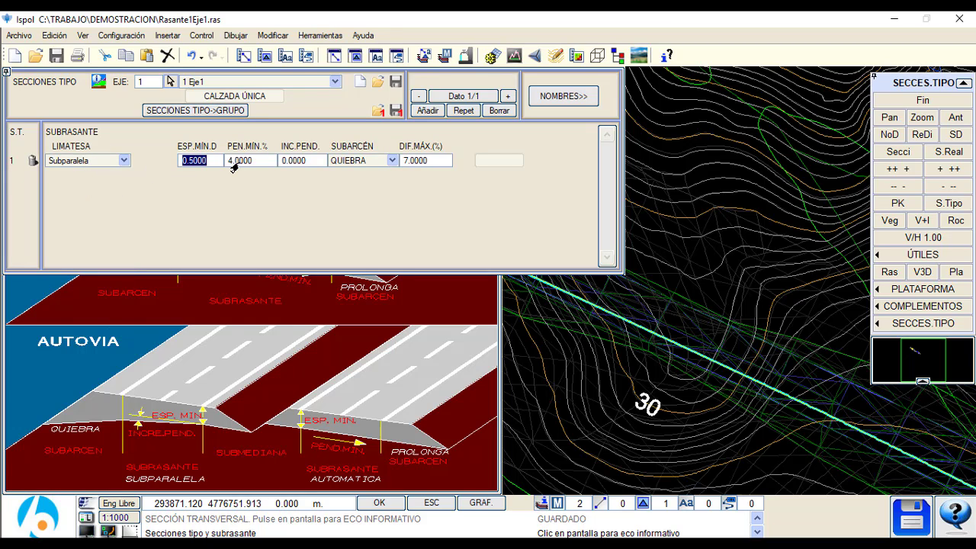
pyautogui.press('BackSpace')
pyautogui.write('.35')
pyautogui.press('Return')
pyautogui.click(202, 164)
# Step: Set the subgrade's minimum slope (PEN.MÍN.%) and maximum difference (DIF.MÁX.) to 0
pyautogui.click(238, 162)
pyautogui.write('0')
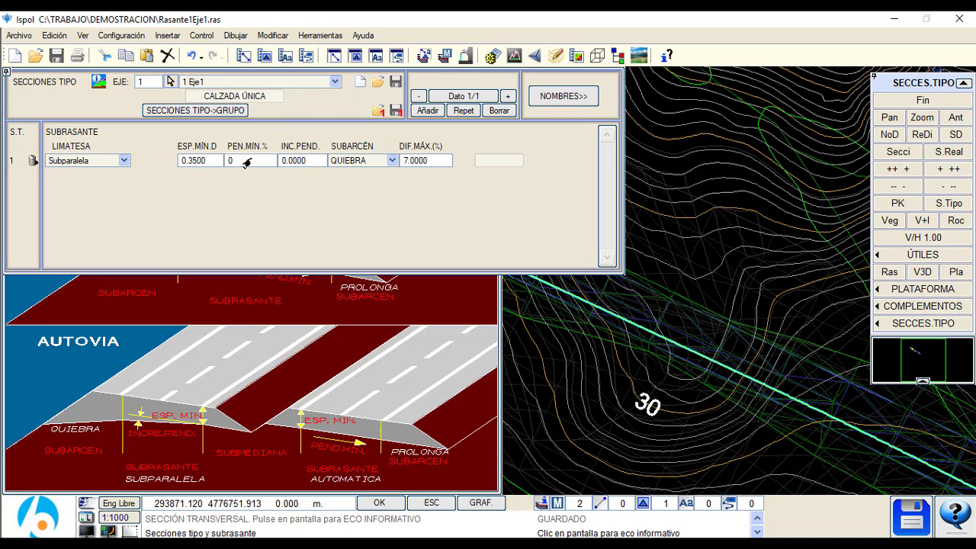
pyautogui.click(305, 162)
pyautogui.click(427, 163)
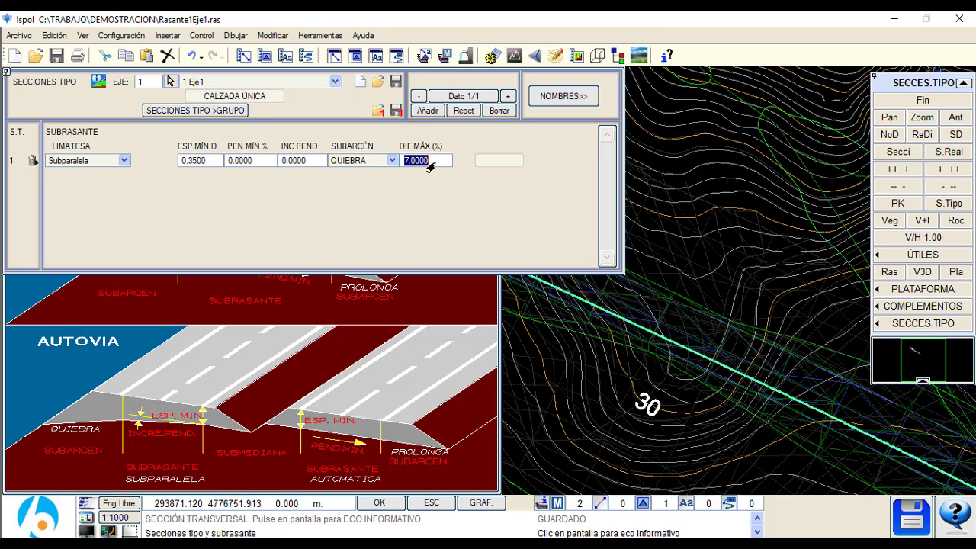
pyautogui.write('0')
pyautogui.press('Return')
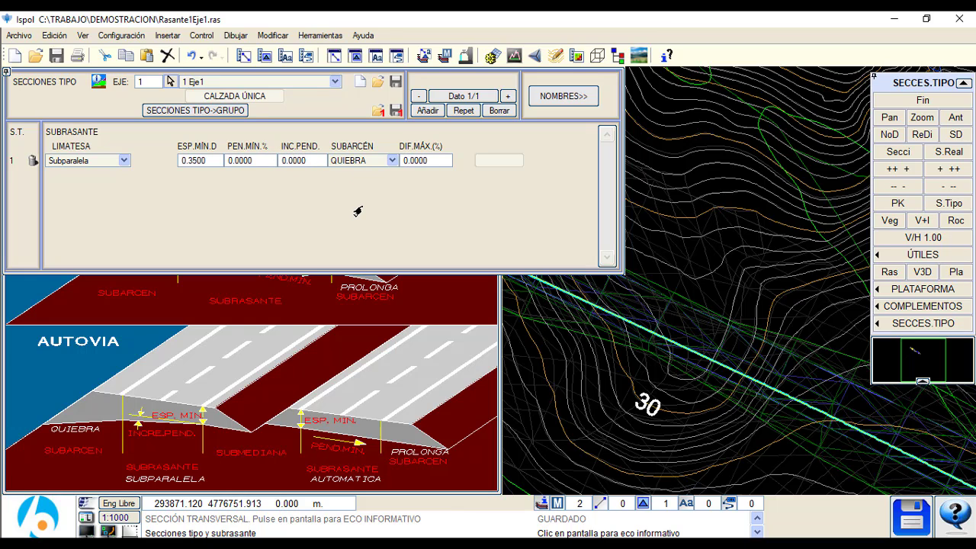
# Step: Name type section 1 "Uso General" and close the type section and subgrade settings
pyautogui.click(594, 98)
pyautogui.click(145, 160)
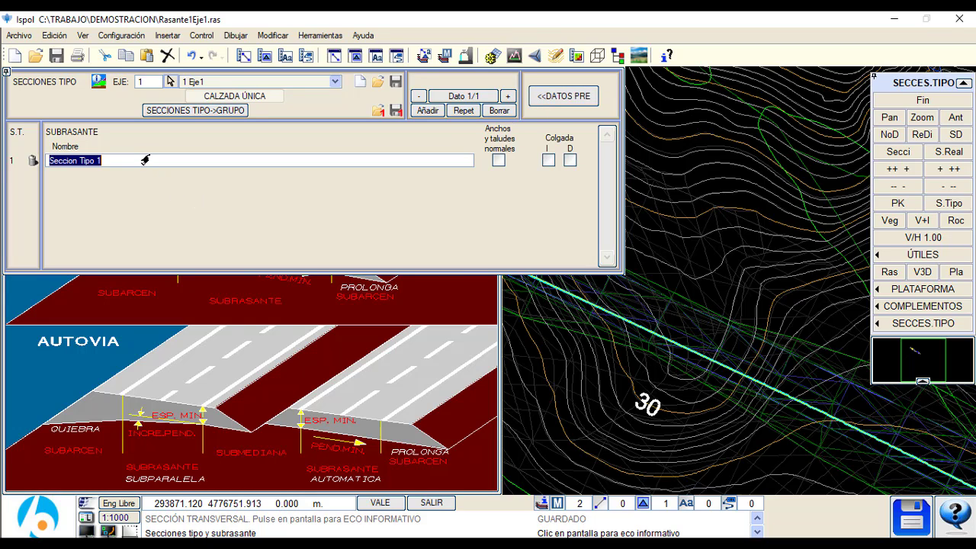
pyautogui.write('S')
pyautogui.write('s')
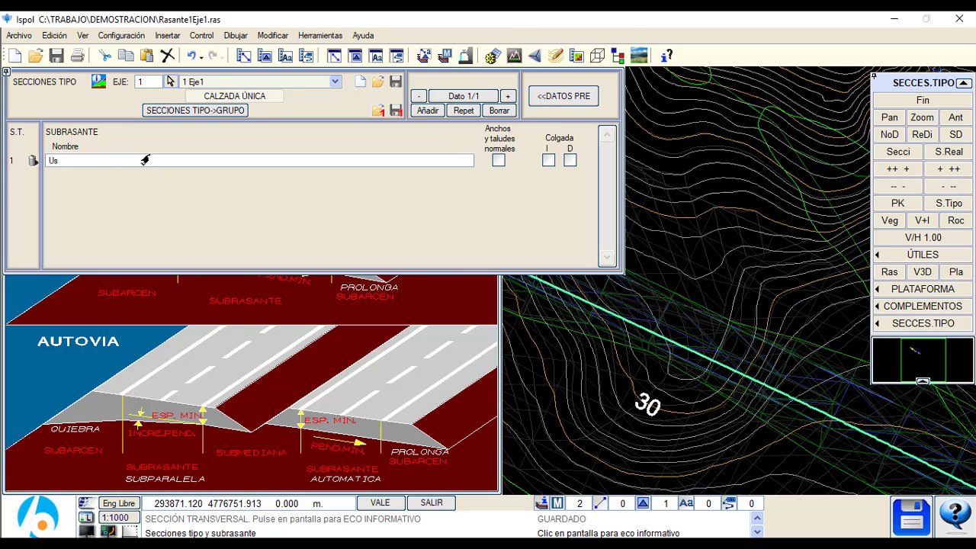
pyautogui.write('o General')
pyautogui.press('Return')
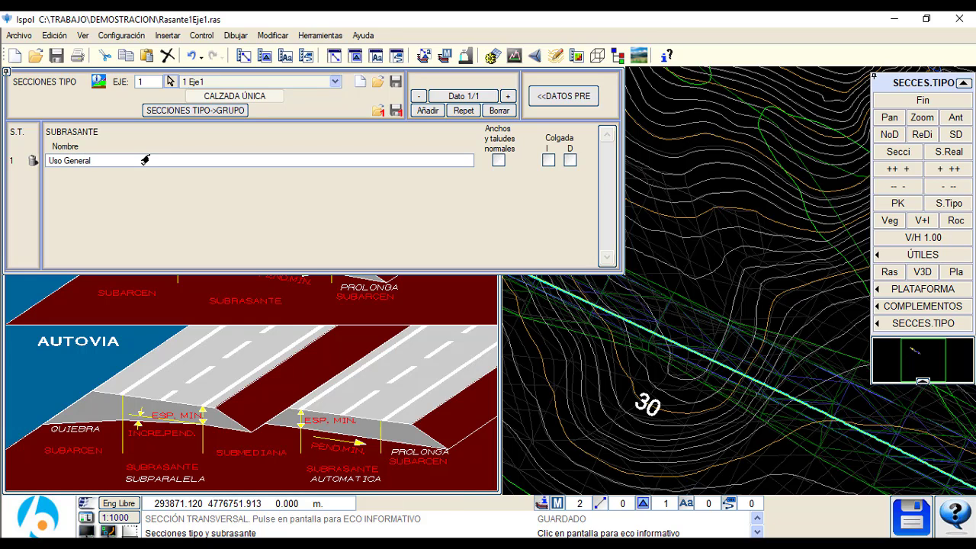
pyautogui.click(496, 162)
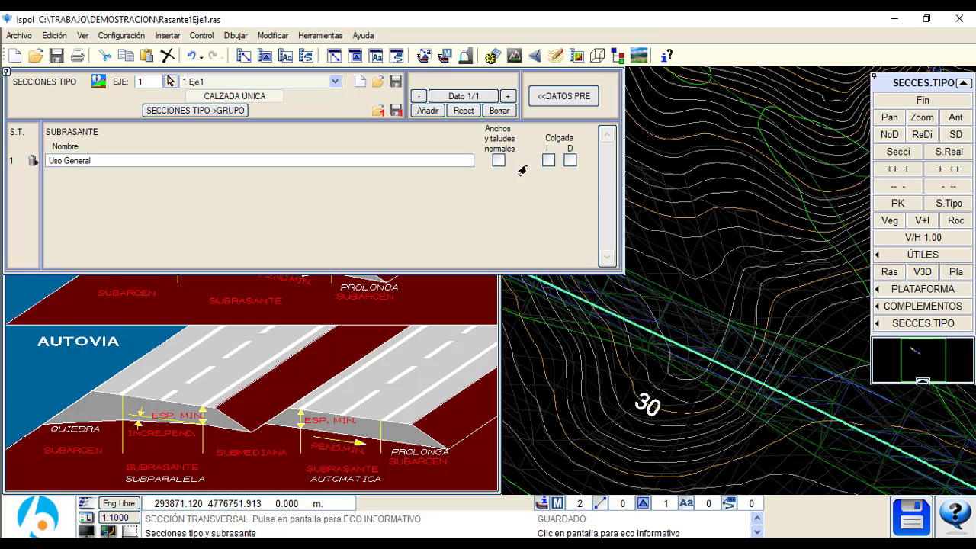
pyautogui.click(893, 102)
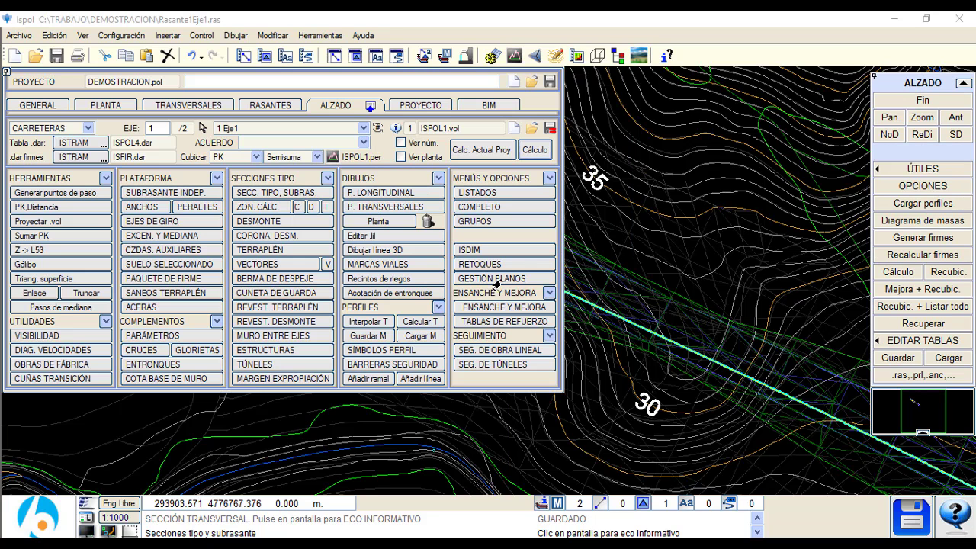
# Step: Open the calculation zones of axis 1 and generate its zone automatically over the full PK range
pyautogui.click(266, 209)
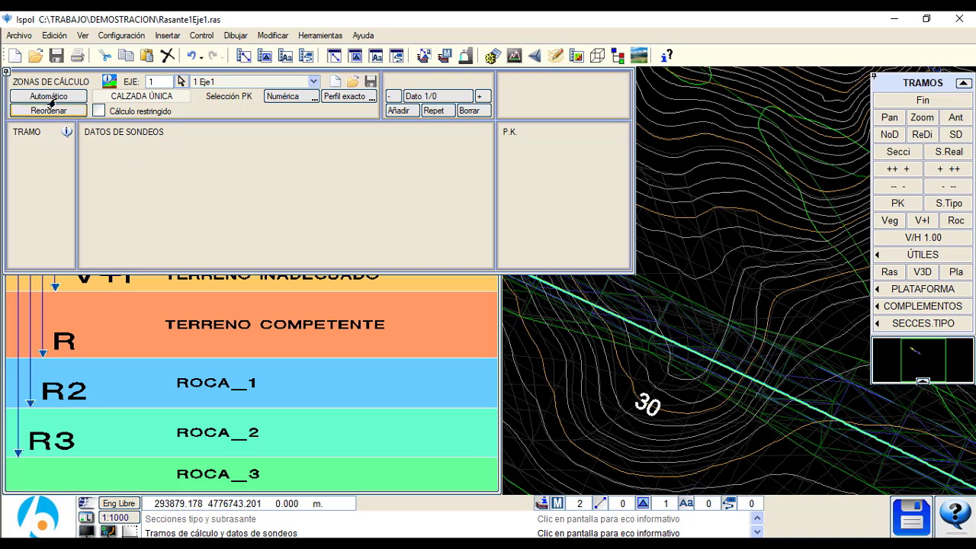
pyautogui.click(49, 111)
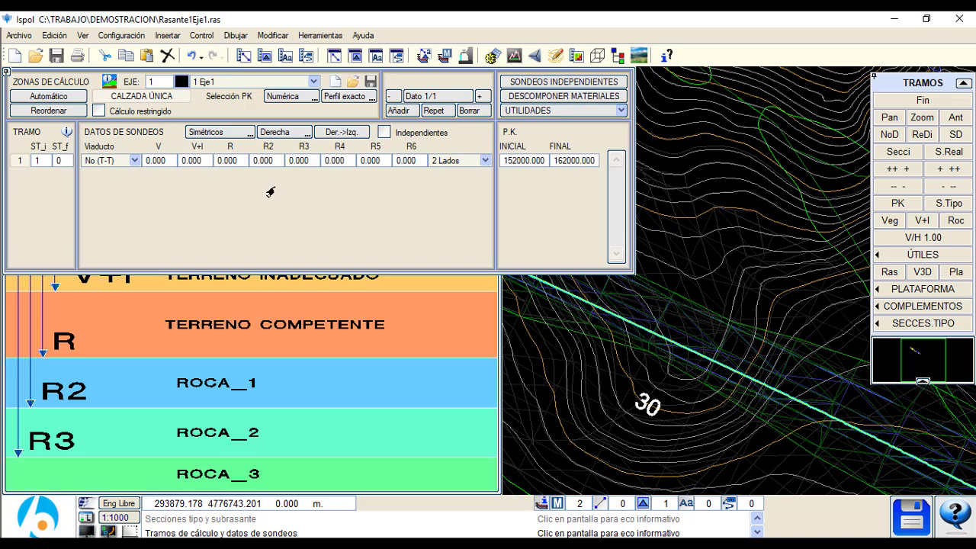
pyautogui.click(155, 161)
pyautogui.click(523, 161)
pyautogui.press('Tab')
pyautogui.press('Tab')
pyautogui.press('Tab')
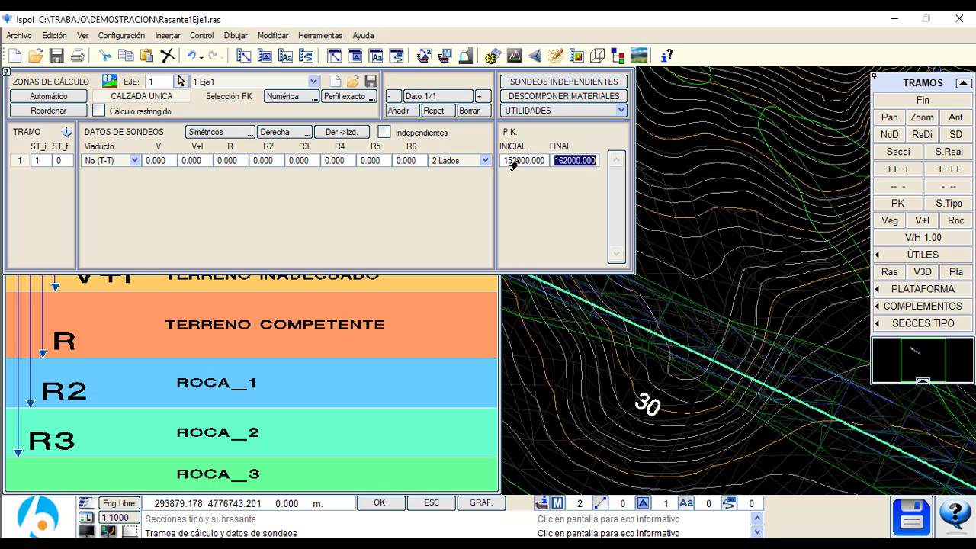
pyautogui.press('Tab')
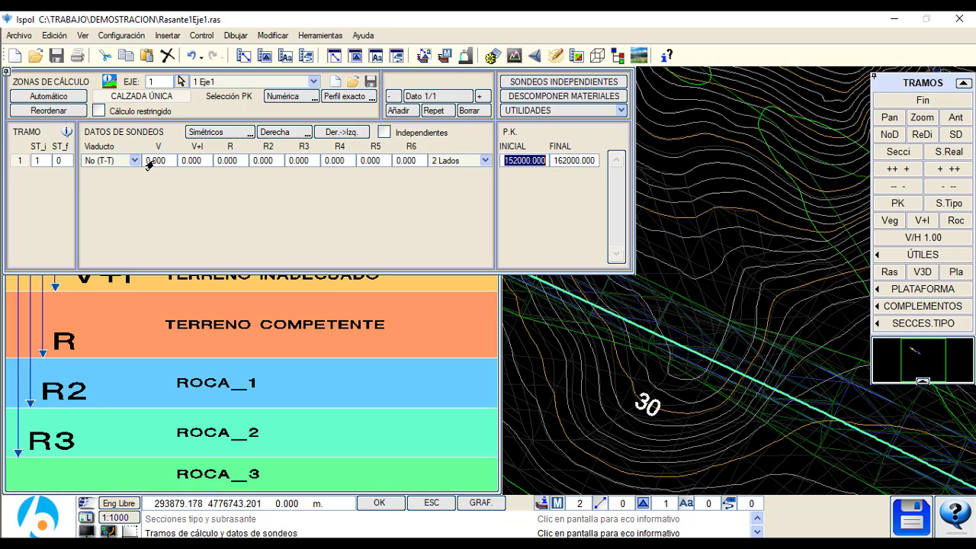
pyautogui.doubleClick(35, 163)
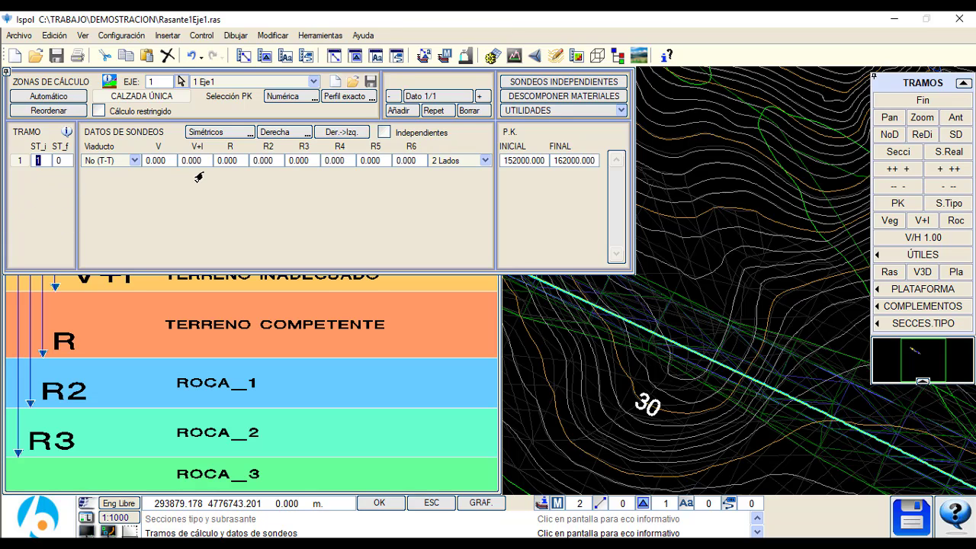
# Step: Set the zone's borehole depths to 0.3 for V and 0.5 for V+I
pyautogui.doubleClick(155, 163)
pyautogui.write('.3')
pyautogui.press('Return')
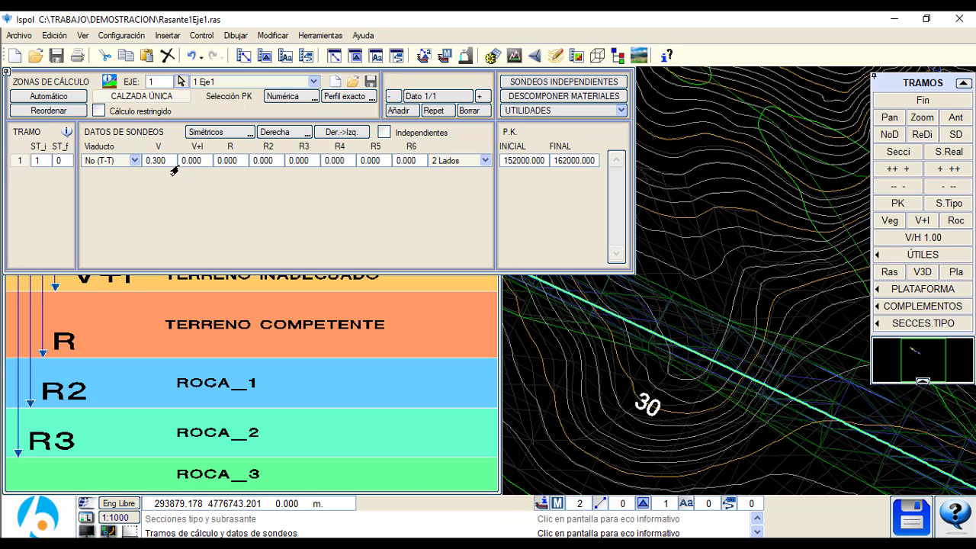
pyautogui.click(193, 161)
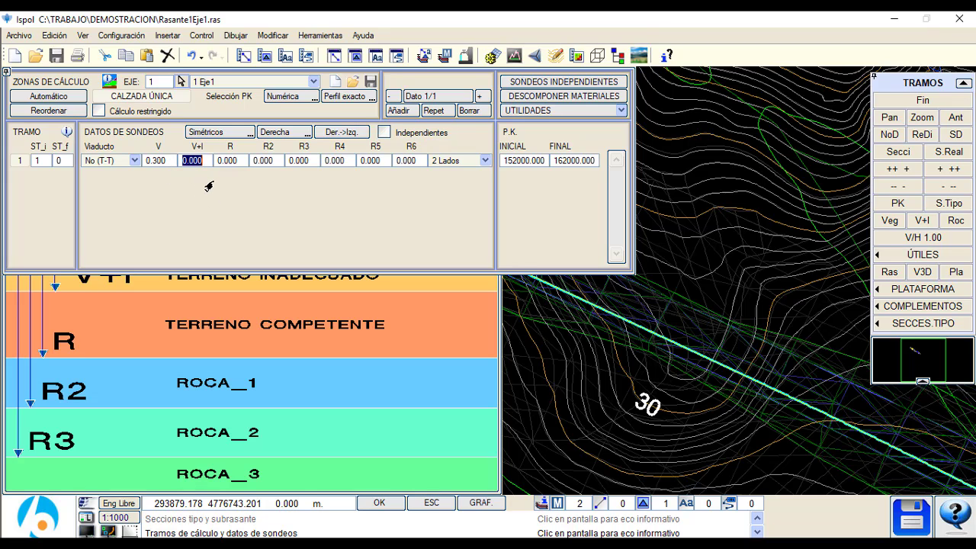
pyautogui.write('.5')
pyautogui.press('Return')
# Step: Set the R borehole depth of calculation zone 1 to 5
pyautogui.click(228, 163)
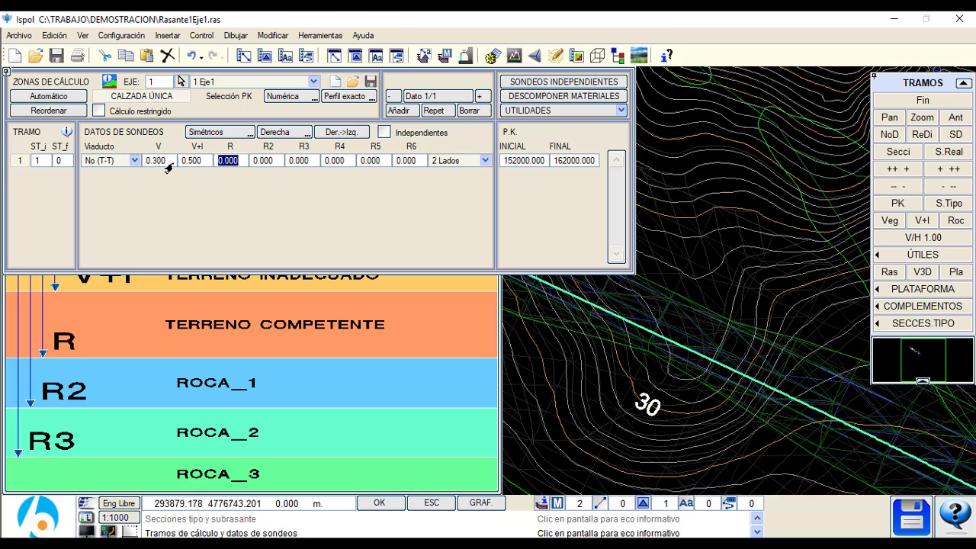
pyautogui.press('Escape')
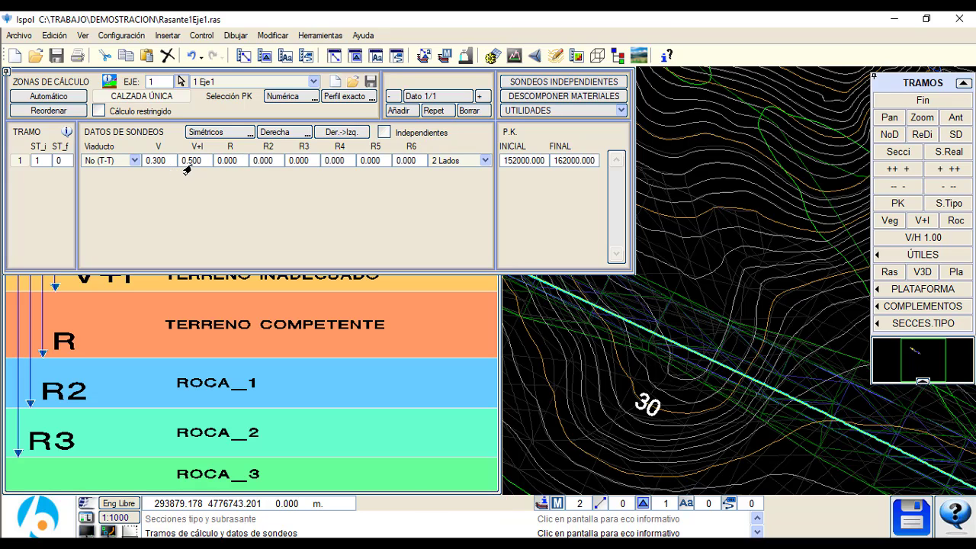
pyautogui.click(226, 161)
pyautogui.write('5')
pyautogui.press('Return')
pyautogui.click(257, 162)
pyautogui.press('Tab')
pyautogui.press('Tab')
pyautogui.press('Tab')
pyautogui.press('Tab')
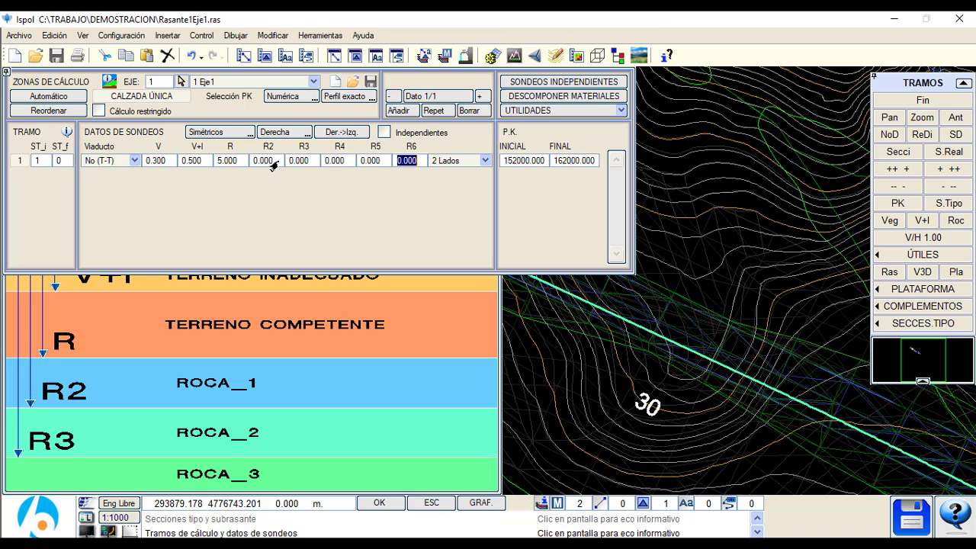
pyautogui.click(222, 163)
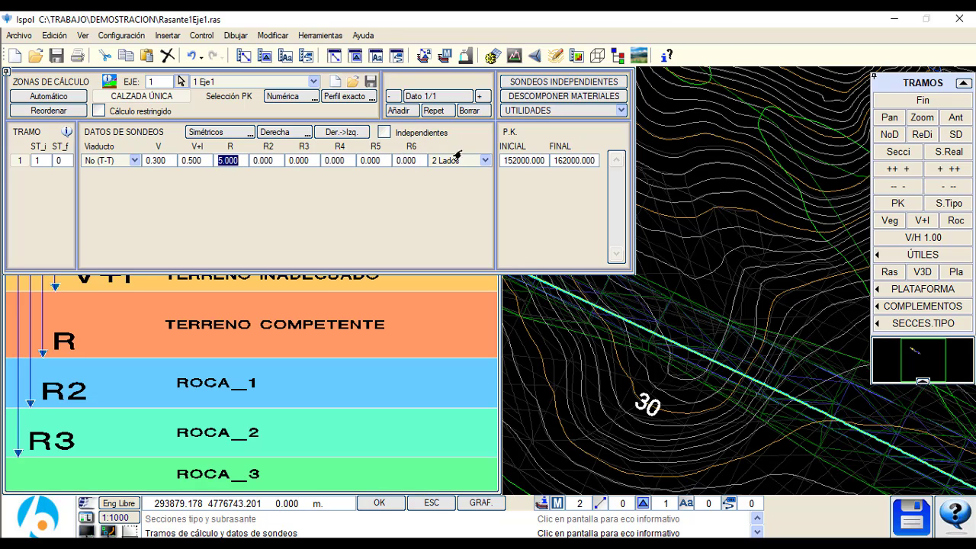
pyautogui.press('Return')
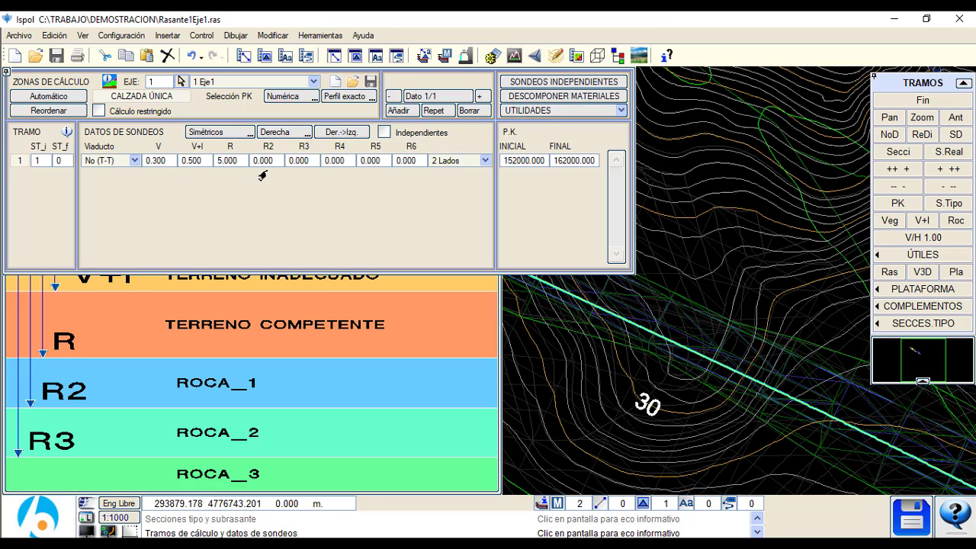
# Step: Enable independent boreholes for the zone and add three entries to the independent borehole table
pyautogui.click(383, 133)
pyautogui.click(526, 82)
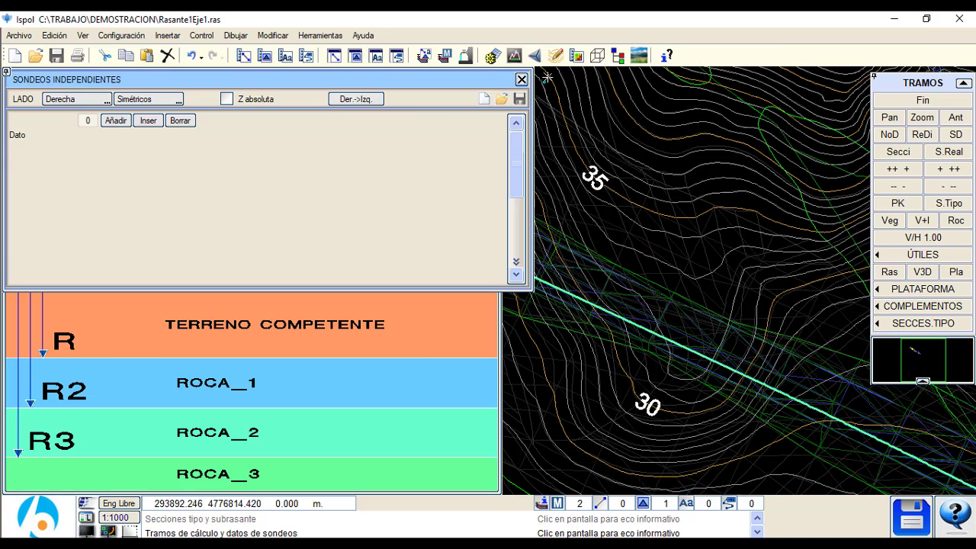
pyautogui.click(115, 121)
pyautogui.click(115, 121)
pyautogui.click(115, 121)
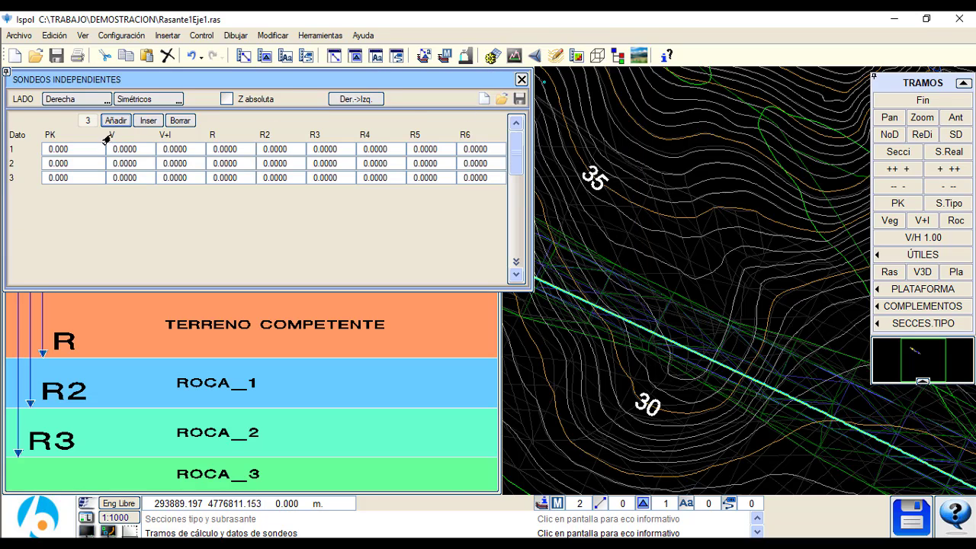
# Step: Set the PK of the second independent borehole entry to 1000 and of the third to 1100
pyautogui.click(70, 150)
pyautogui.click(68, 163)
pyautogui.click(67, 177)
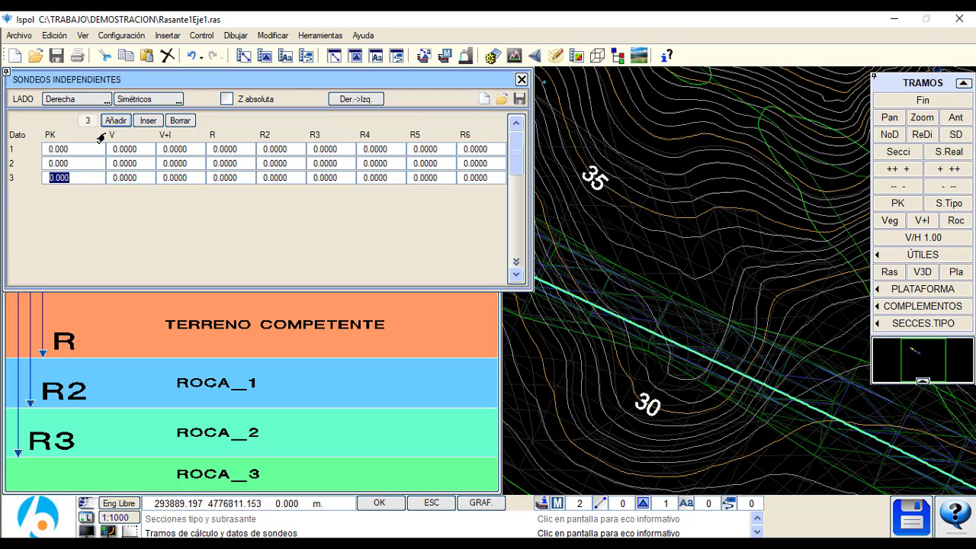
pyautogui.click(70, 149)
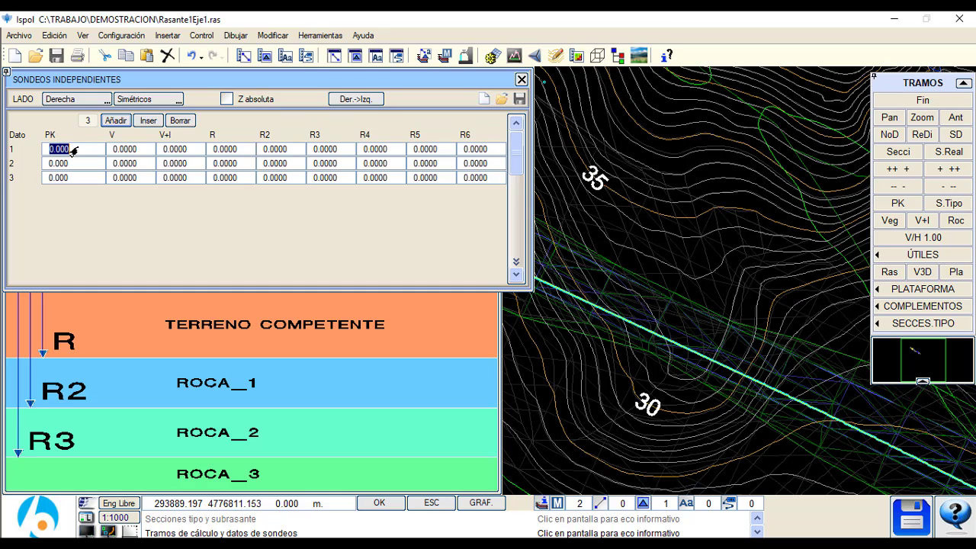
pyautogui.click(76, 162)
pyautogui.write('1000')
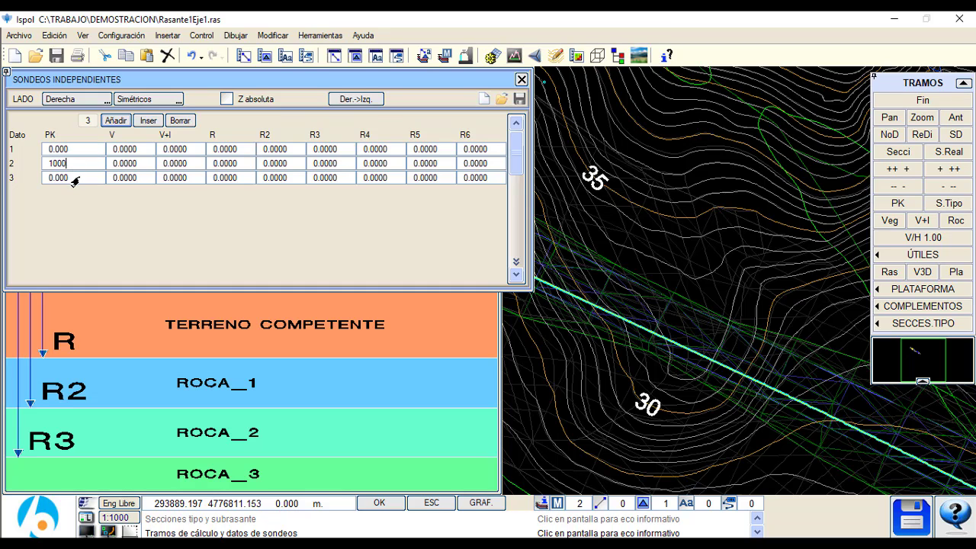
pyautogui.click(73, 181)
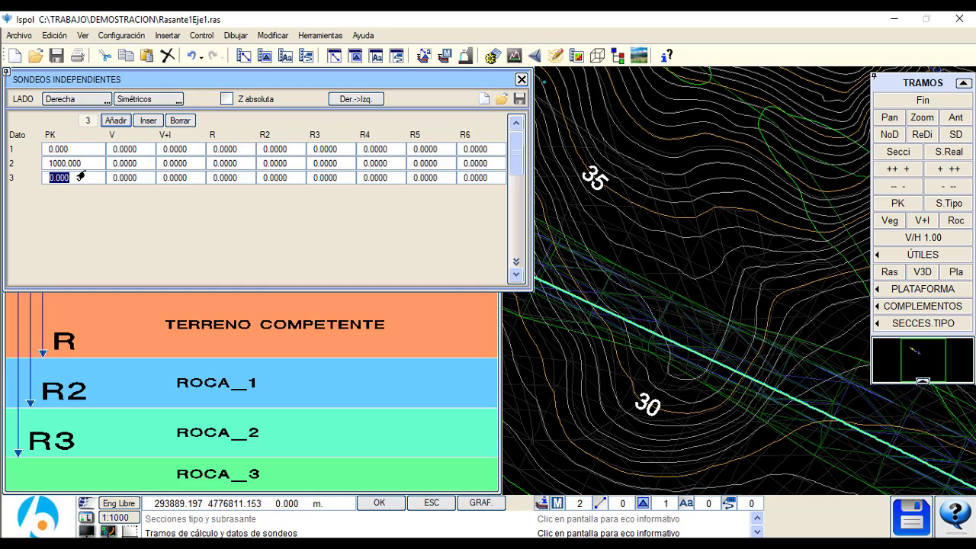
pyautogui.write('1100')
pyautogui.press('Return')
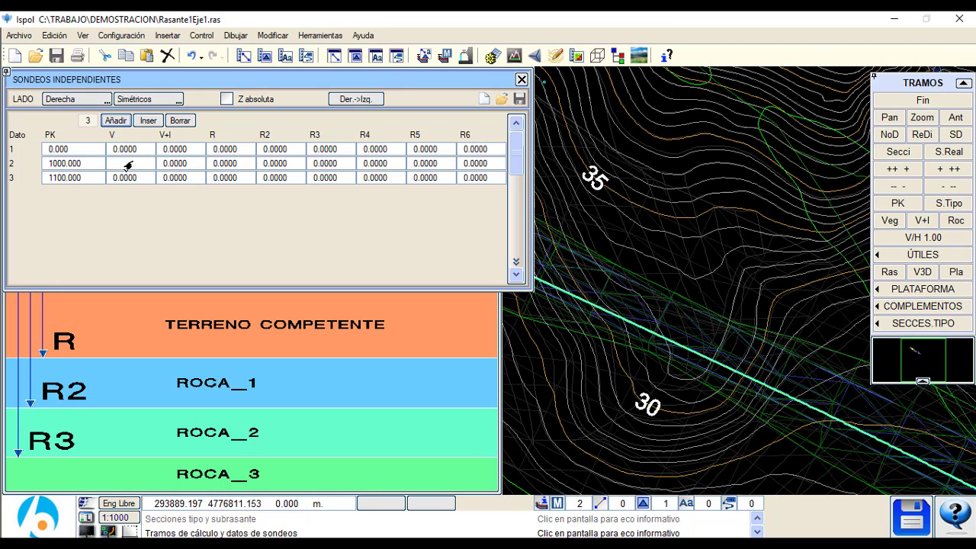
# Step: Set the V depth of the independent boreholes to 0.3, 0.3 and 1 in entries 1 to 3
pyautogui.click(128, 163)
pyautogui.click(126, 149)
pyautogui.write('0.3')
pyautogui.click(131, 163)
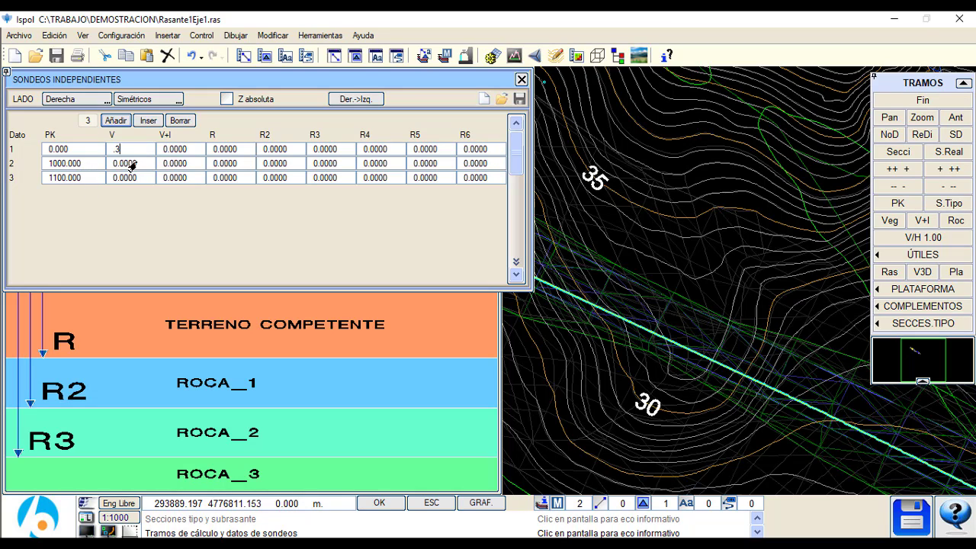
pyautogui.write('0.3')
pyautogui.click(133, 178)
pyautogui.write('1')
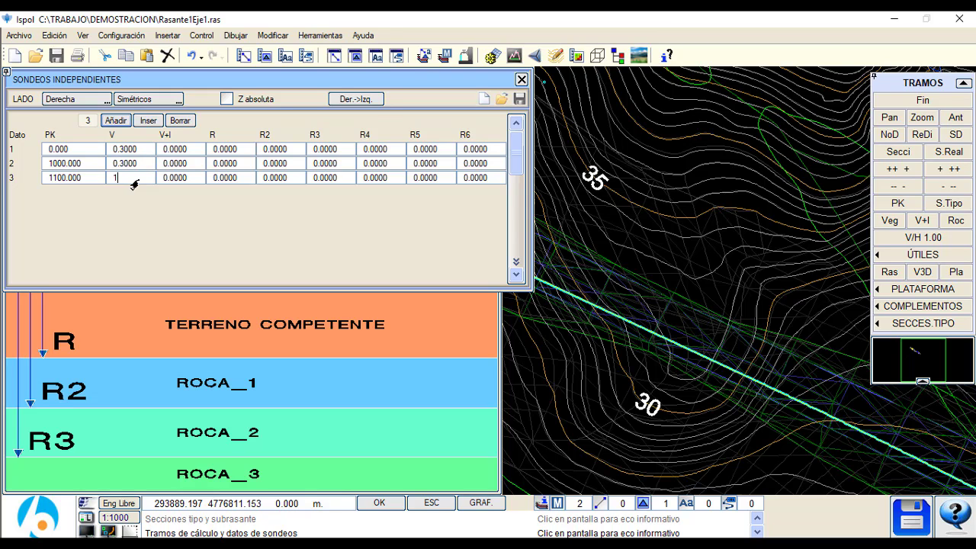
pyautogui.press('Return')
# Step: Close the independent borehole table after reviewing its PK and V entries, and turn independent boreholes off for the zone
pyautogui.click(53, 178)
pyautogui.click(52, 164)
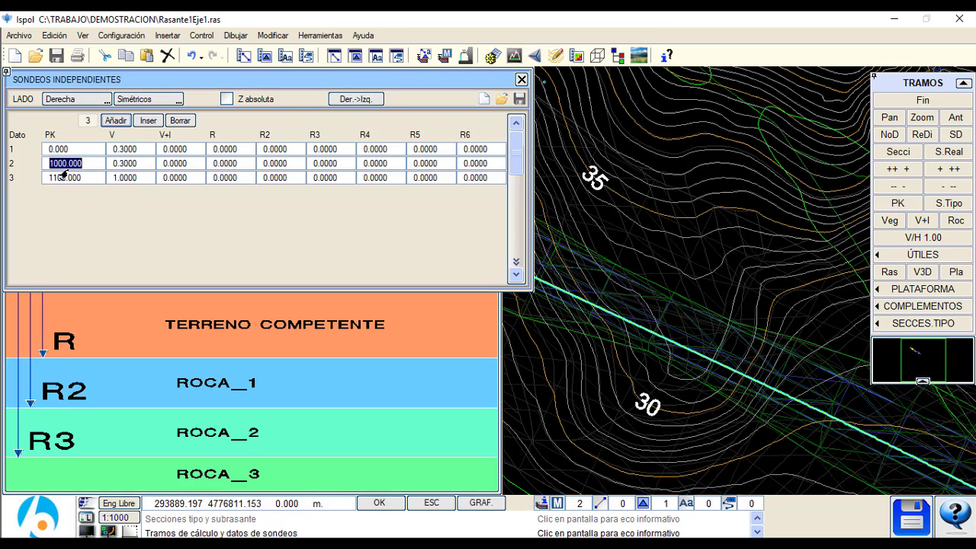
pyautogui.click(65, 178)
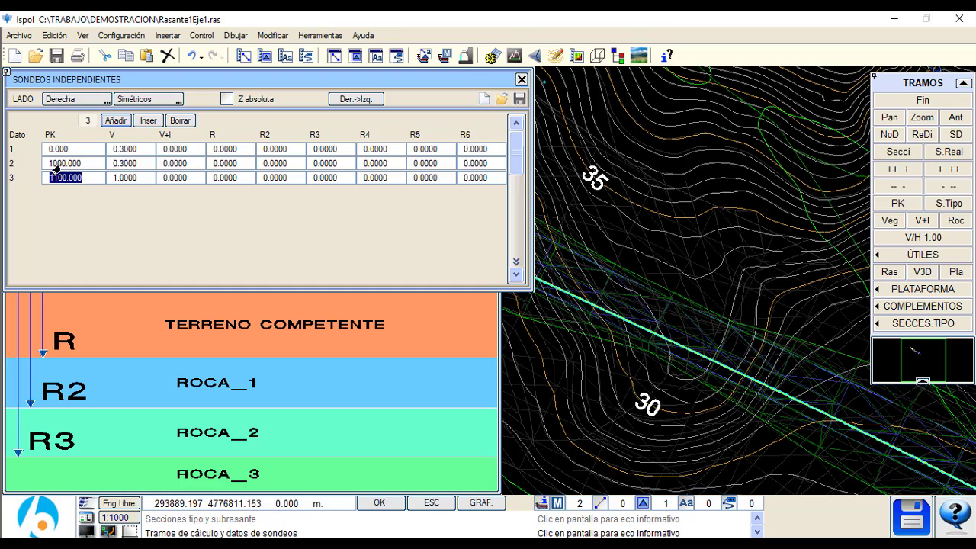
pyautogui.click(57, 166)
pyautogui.click(58, 177)
pyautogui.click(126, 177)
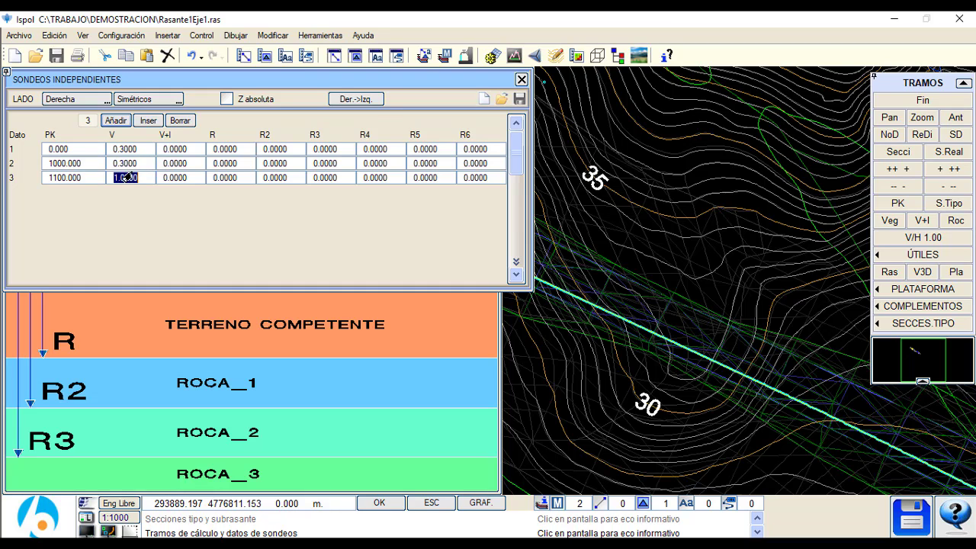
pyautogui.press('Up')
pyautogui.click(121, 177)
pyautogui.press('Return')
pyautogui.click(521, 79)
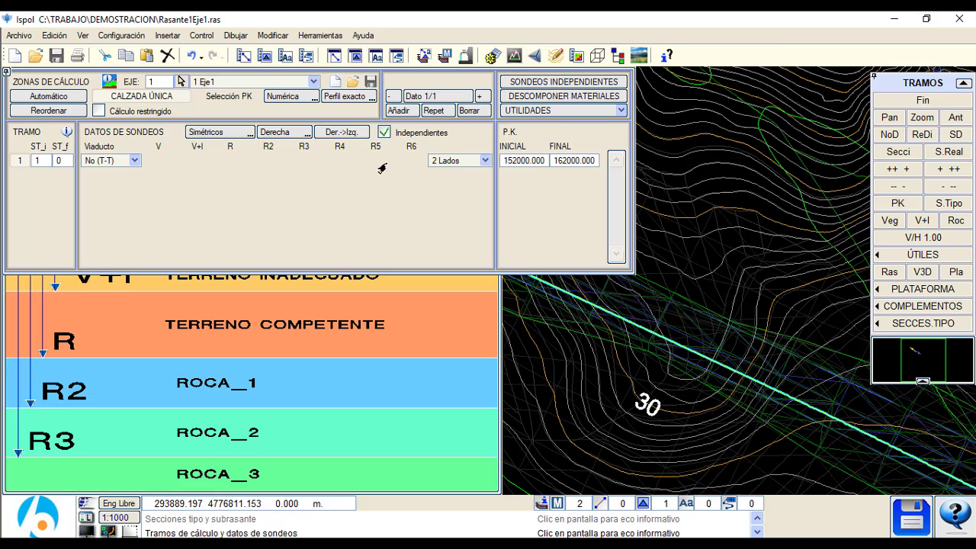
# Step: Examine the zone's initial and final type section assignments (ST_i, ST_f) and its PK range
pyautogui.click(43, 163)
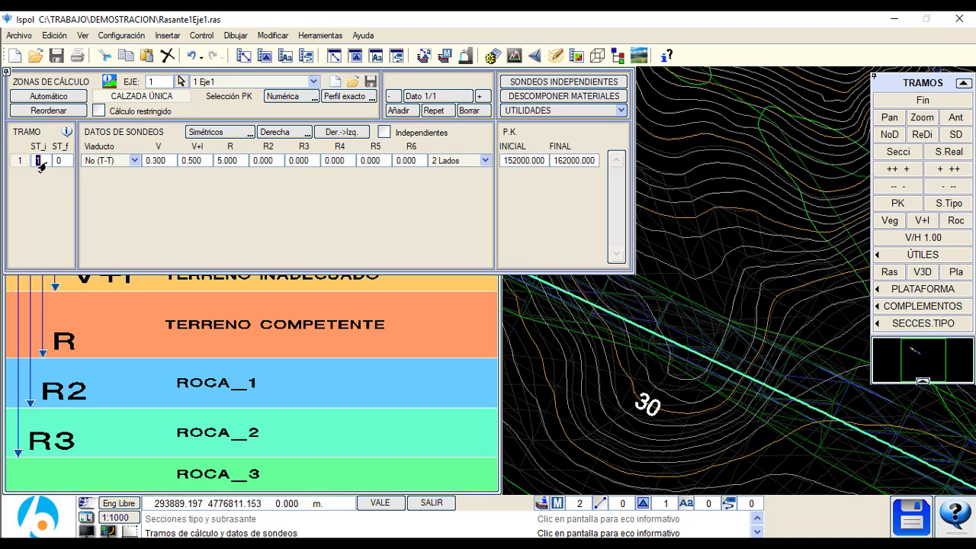
pyautogui.click(524, 160)
pyautogui.press('Tab')
pyautogui.click(35, 162)
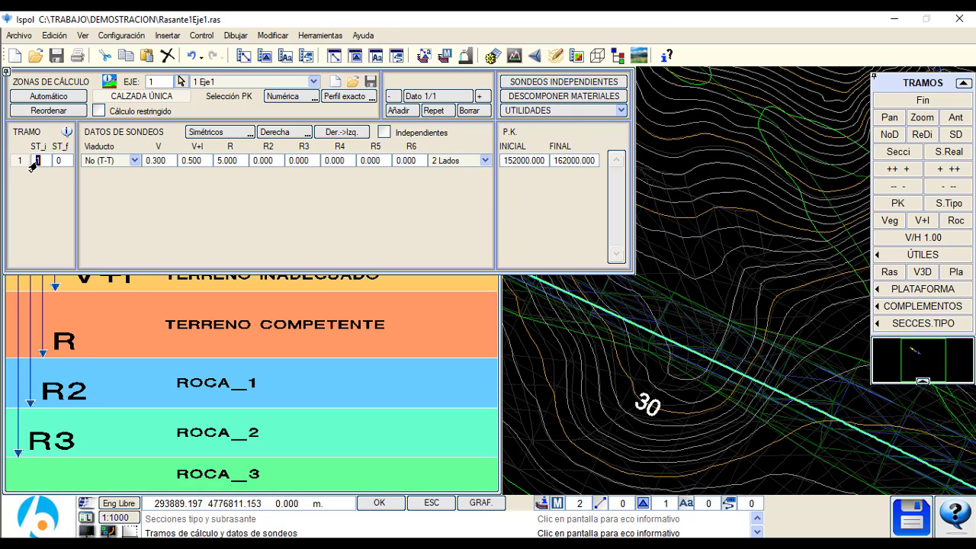
pyautogui.click(58, 160)
pyautogui.click(36, 161)
pyautogui.click(59, 161)
pyautogui.click(73, 159)
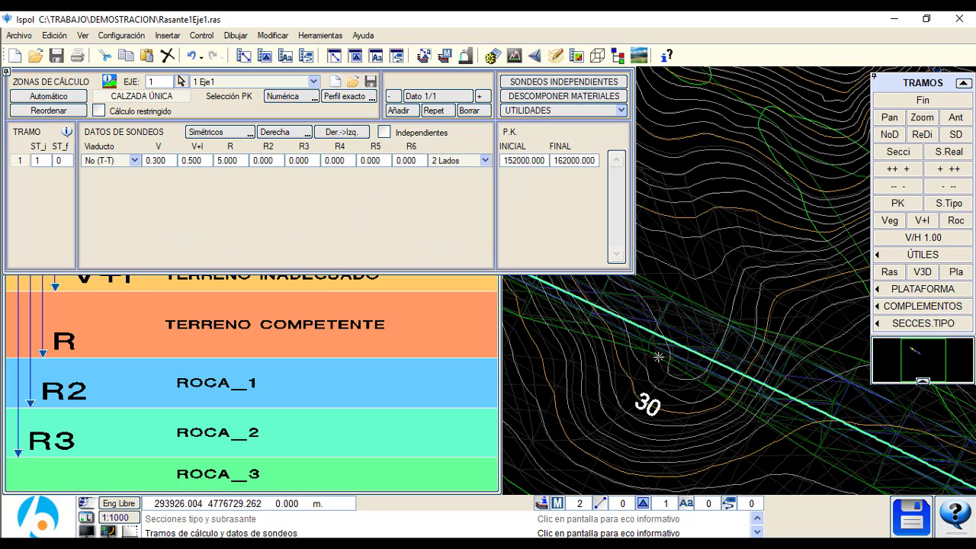
# Step: Close the calculation zones and inspect the station (PK) of a point along axis 1 in the plan
pyautogui.click(903, 107)
pyautogui.click(343, 108)
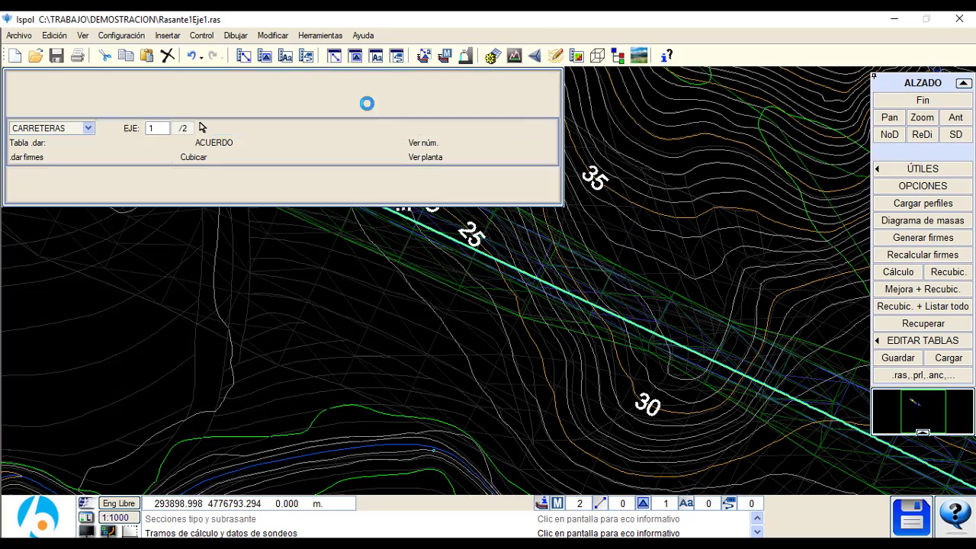
pyautogui.click(568, 350)
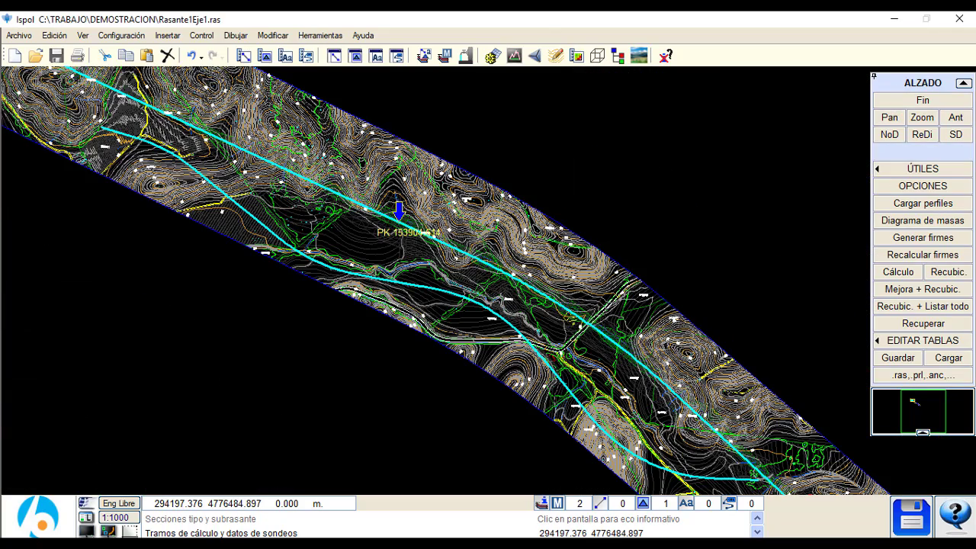
# Step: Set the initial PK of axis 1's calculation zone to 0.000 and close the calculation zones
pyautogui.click(369, 107)
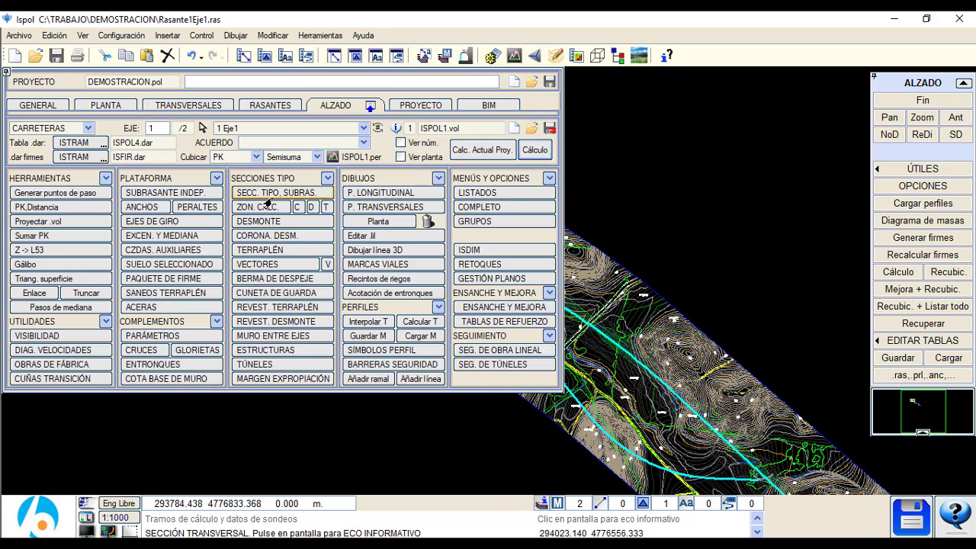
pyautogui.click(320, 200)
pyautogui.click(528, 166)
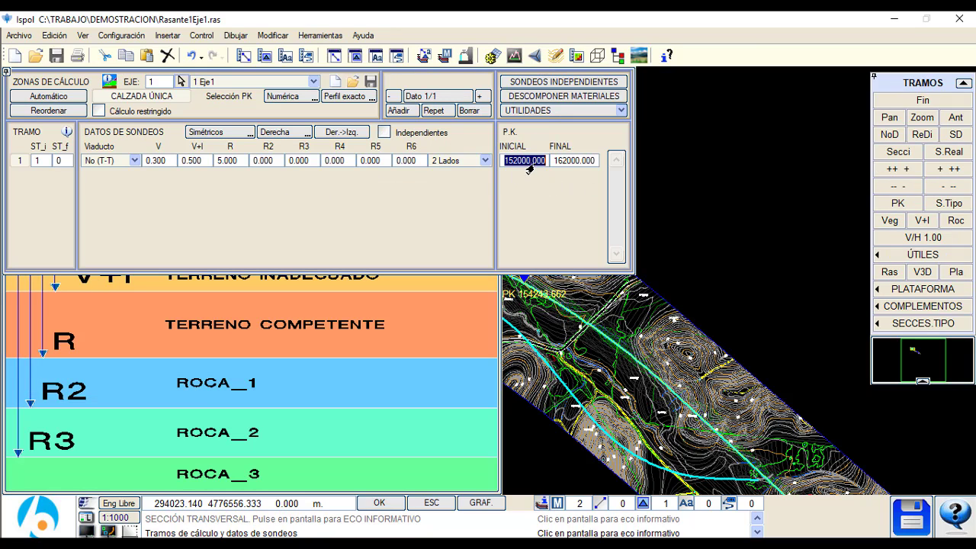
pyautogui.click(640, 259)
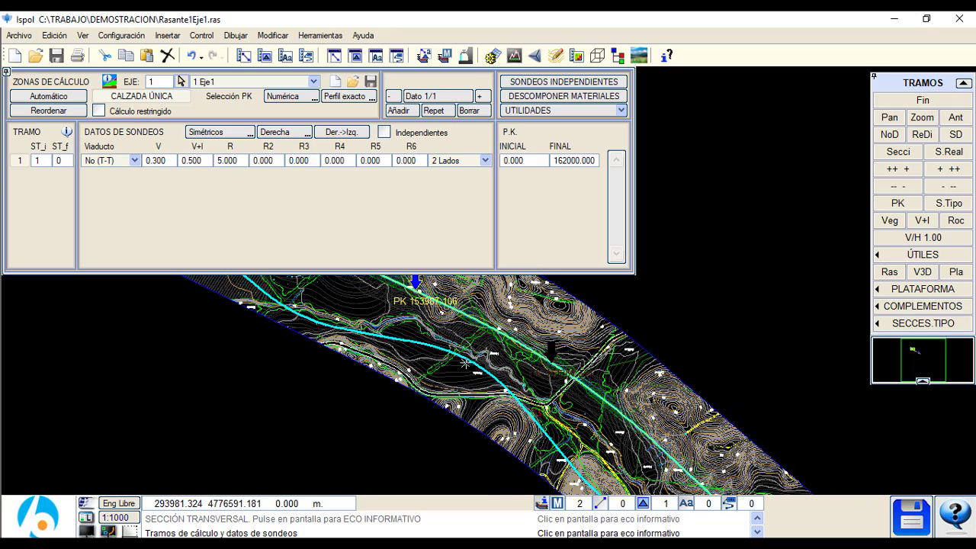
pyautogui.click(894, 101)
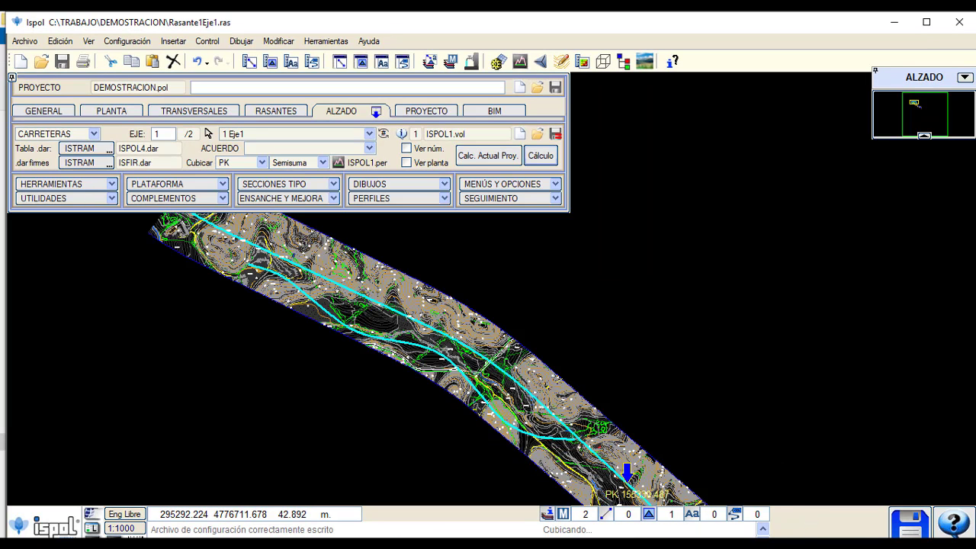
# Step: Examine the real cross-sections at several stations along axis 1 in the plan
pyautogui.scroll(4, 452, 397)
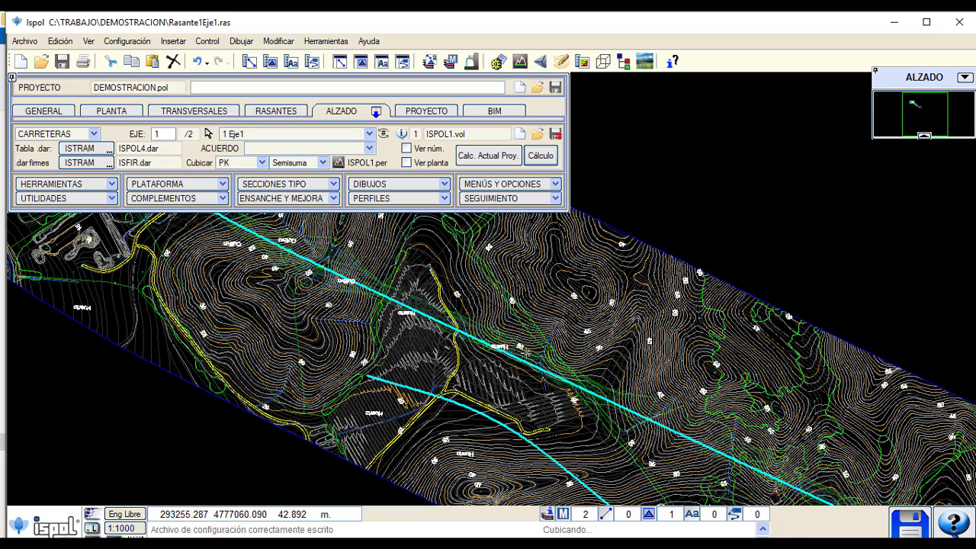
pyautogui.moveTo(526, 352); pyautogui.dragTo(324, 283, button='middle')
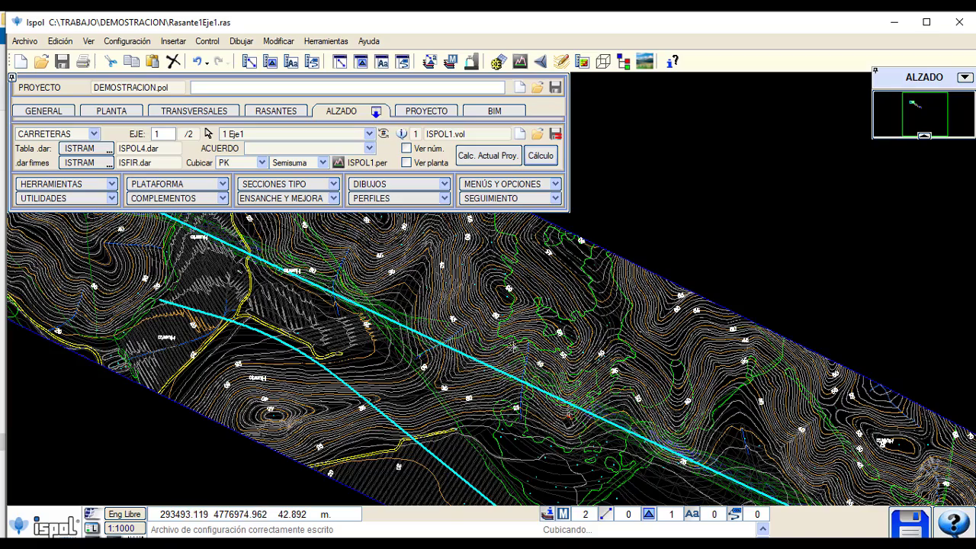
pyautogui.scroll(3, 327, 276)
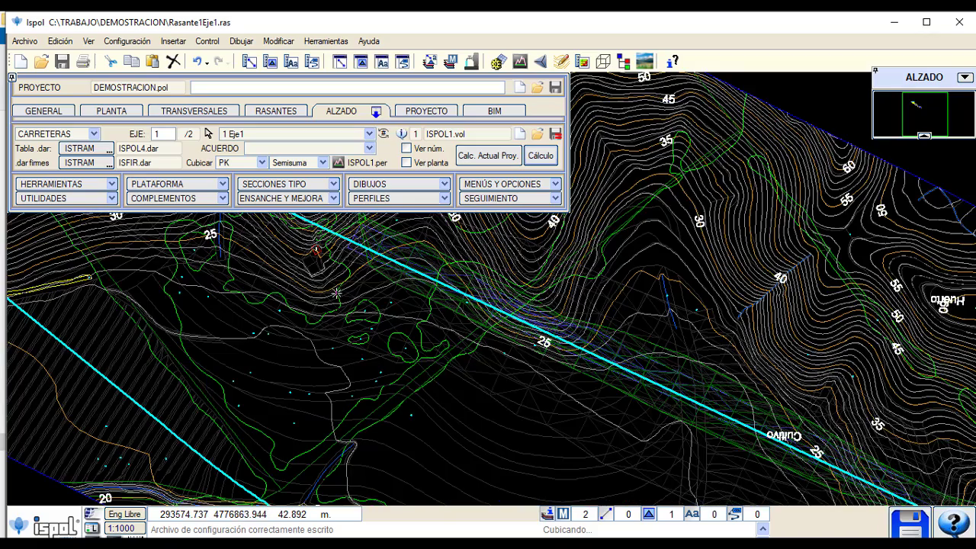
pyautogui.click(226, 304)
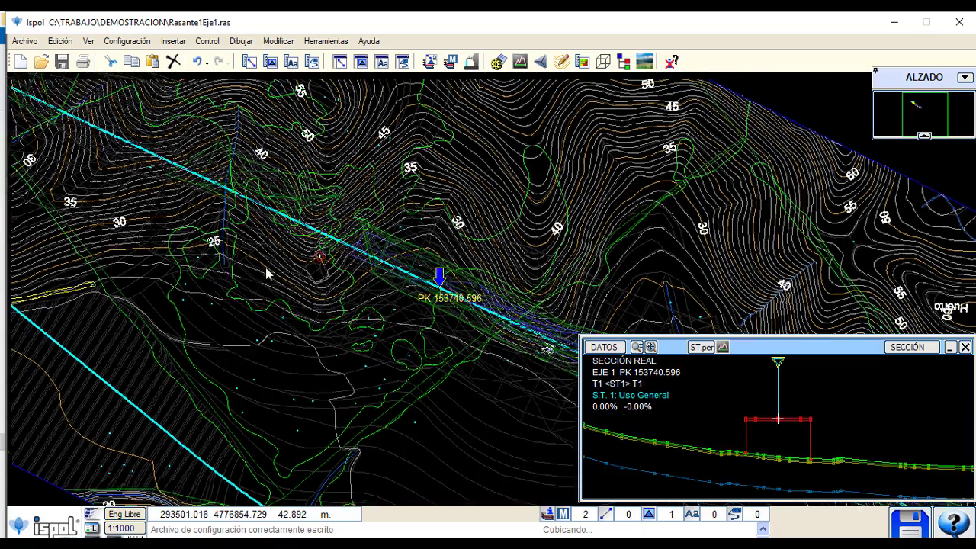
pyautogui.moveTo(439, 276); pyautogui.dragTo(148, 73, button='middle')
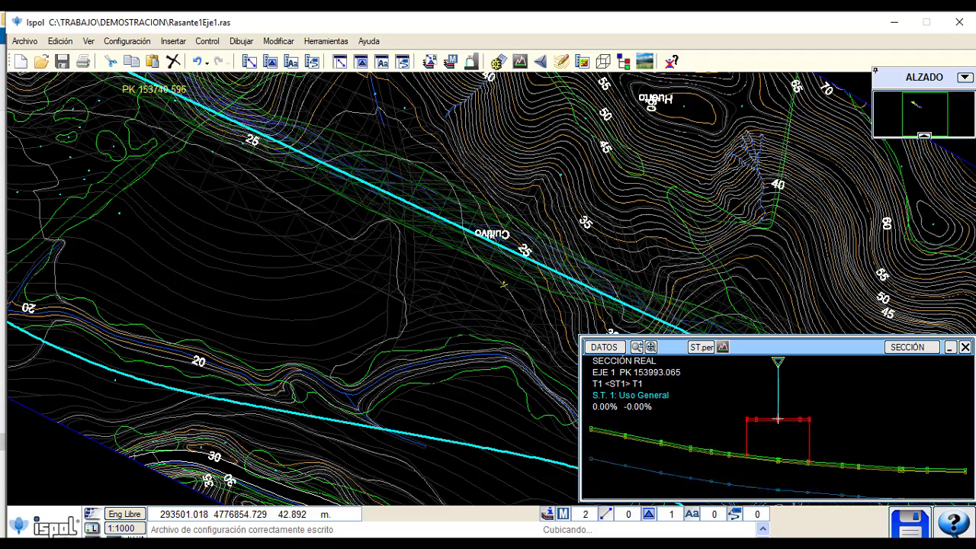
pyautogui.rightClick(449, 317)
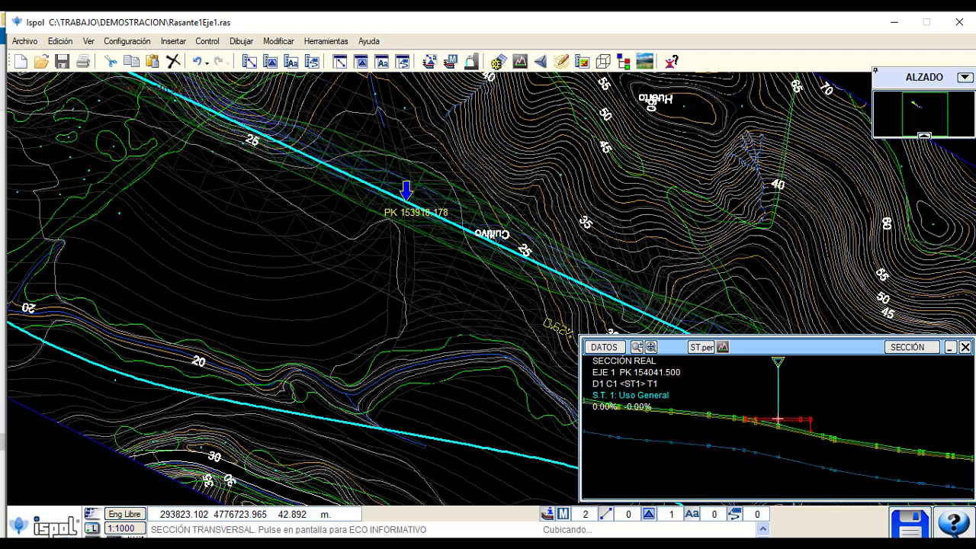
pyautogui.moveTo(457, 221); pyautogui.dragTo(34, 141, button='middle')
pyautogui.moveTo(435, 347); pyautogui.dragTo(218, 98, button='middle')
pyautogui.rightClick(476, 243)
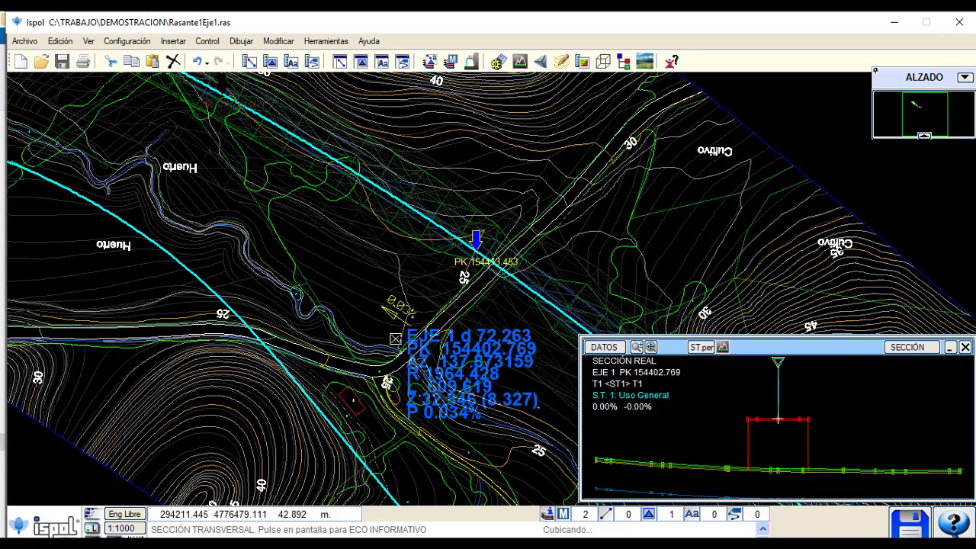
# Step: Inspect the real cross-section of axis 1 close to where it crosses the existing road, including its platform
pyautogui.rightClick(208, 133)
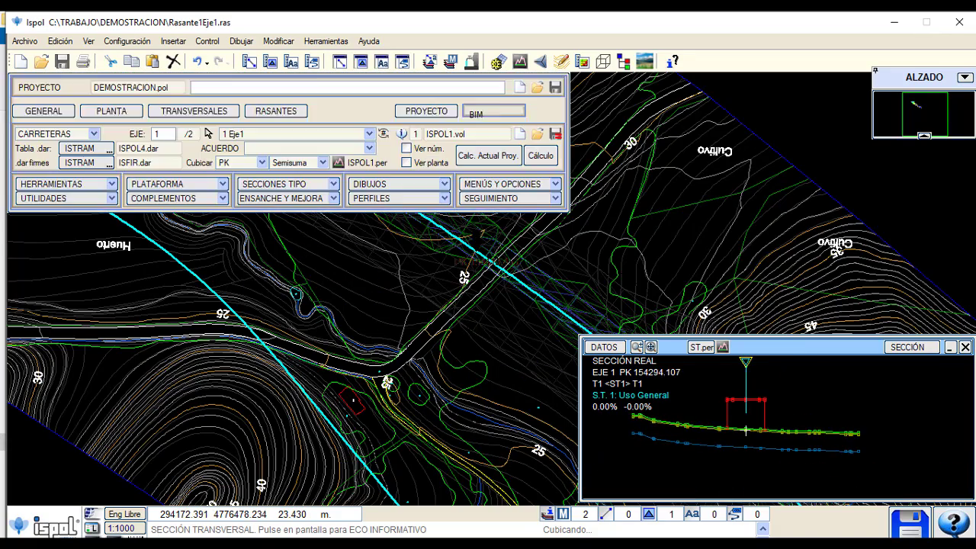
pyautogui.rightClick(412, 355)
pyautogui.rightClick(456, 337)
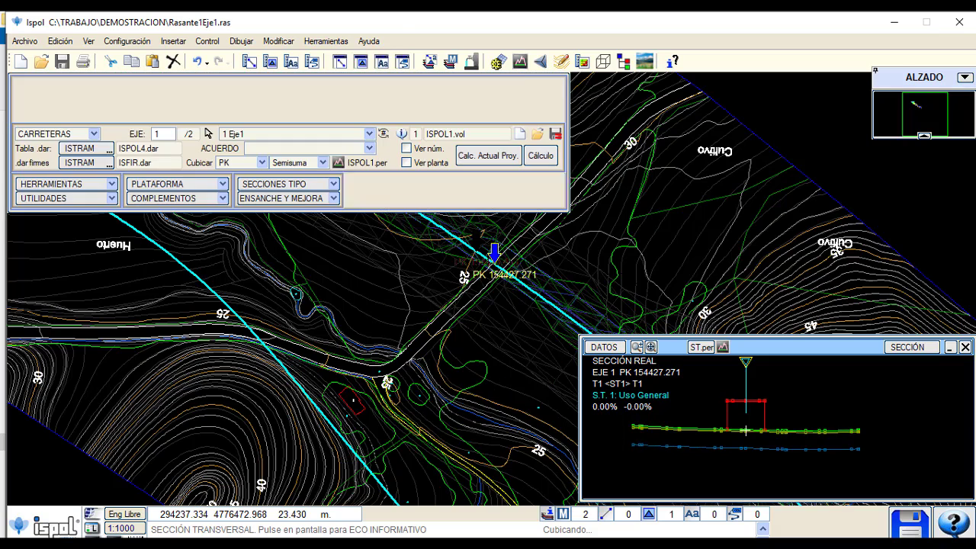
pyautogui.click(404, 322)
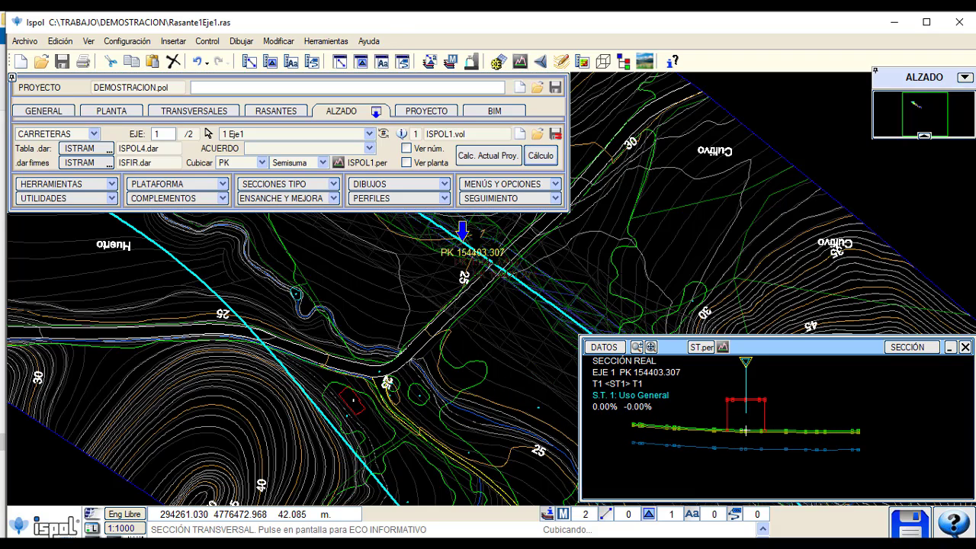
pyautogui.scroll(2, 827, 457)
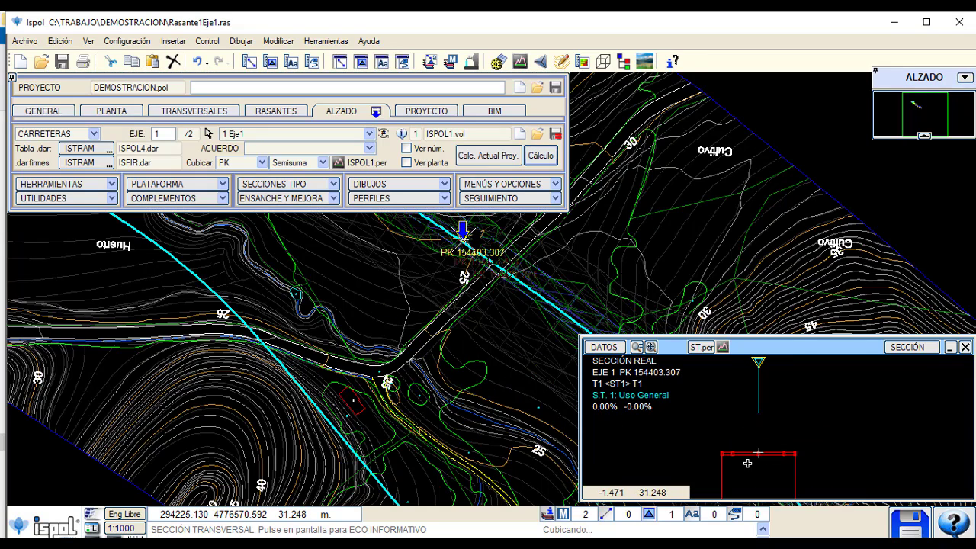
pyautogui.scroll(2, 753, 458)
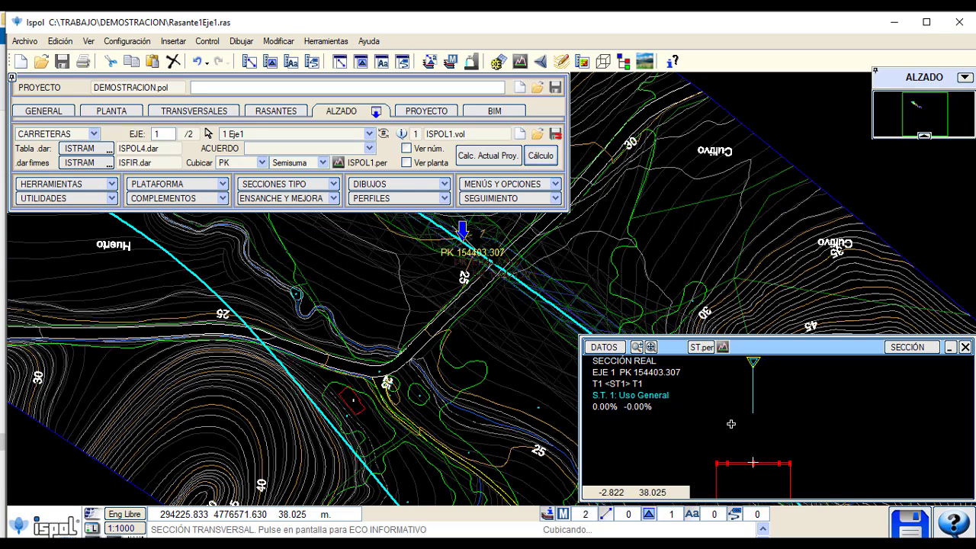
# Step: Open the ditch (Cuneta) parameters of the cut (Desmonte) and set CA to 1 and CD to 0.333
pyautogui.click(376, 112)
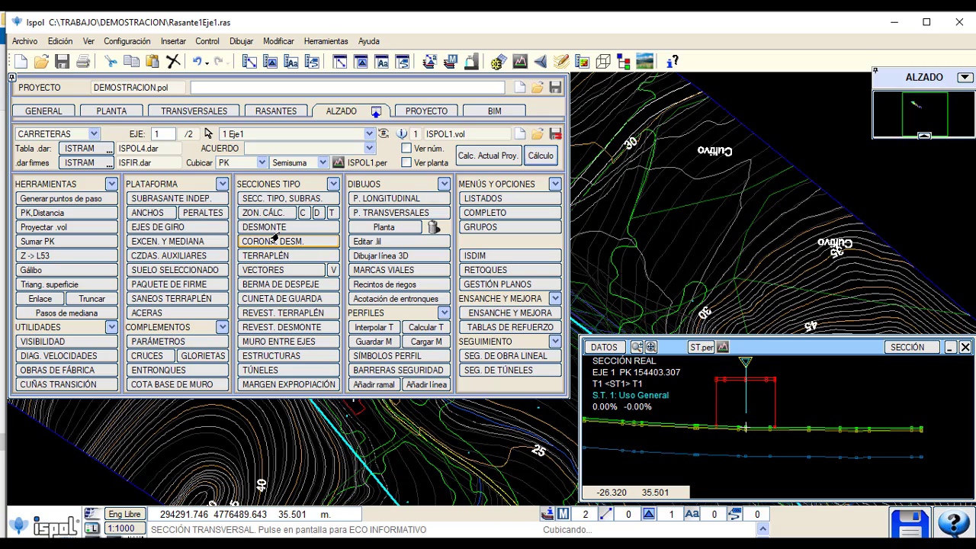
pyautogui.click(273, 227)
pyautogui.click(233, 130)
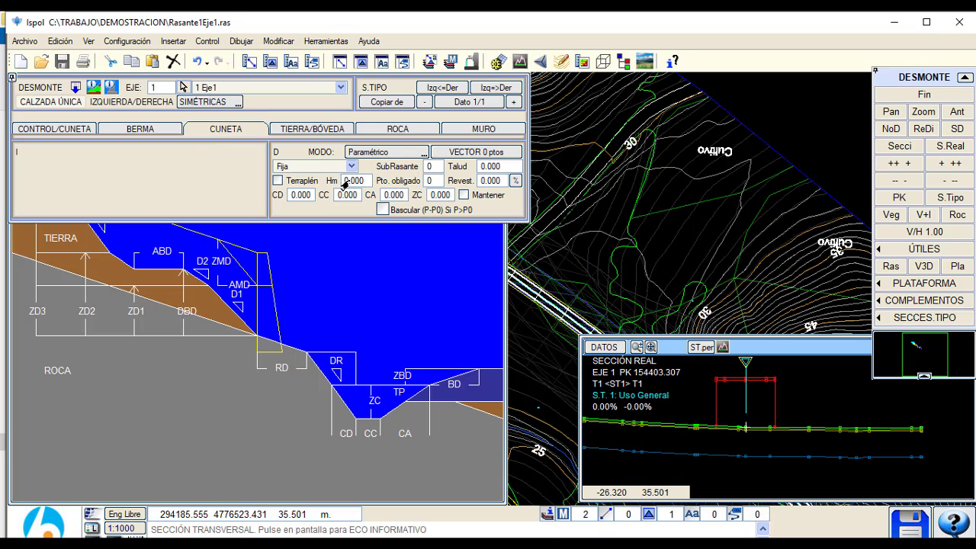
pyautogui.click(394, 196)
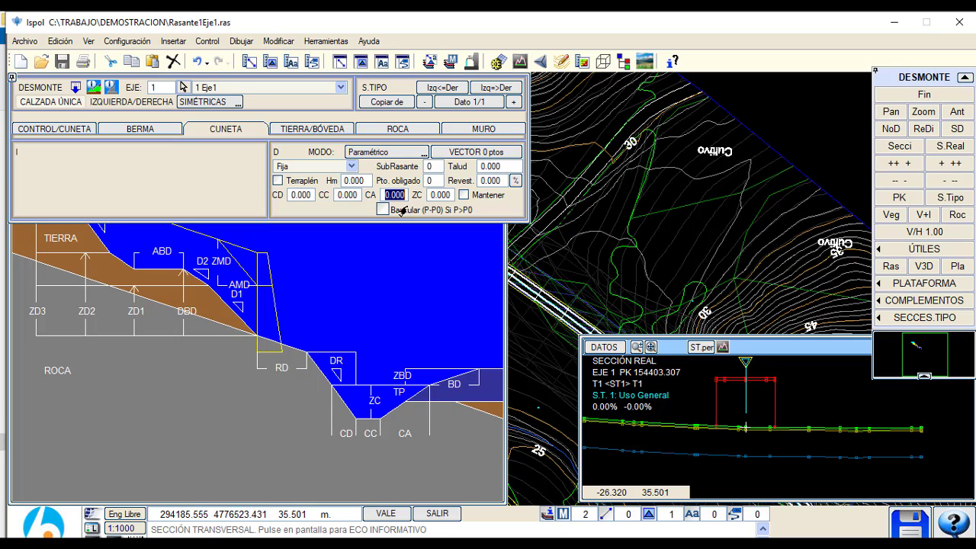
pyautogui.write('1')
pyautogui.click(302, 195)
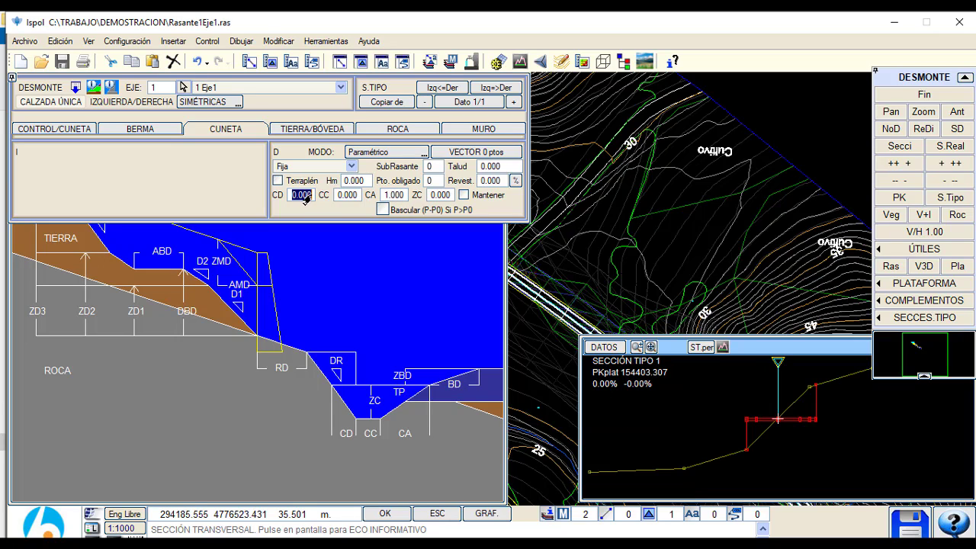
pyautogui.write('.333')
# Step: Set the cut ditch's depth ZC to 0.33 and its bottom width CC to 0.3
pyautogui.click(440, 195)
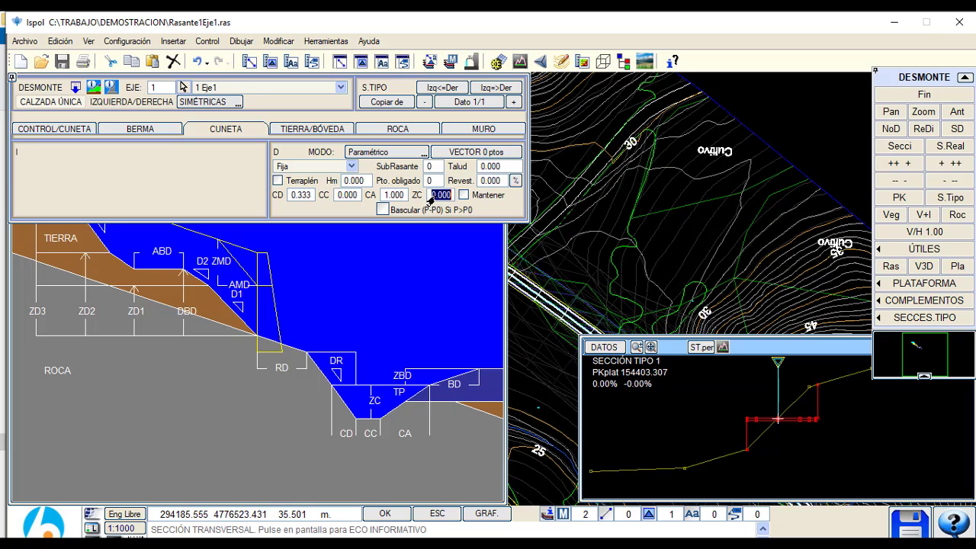
pyautogui.write('.33')
pyautogui.click(340, 198)
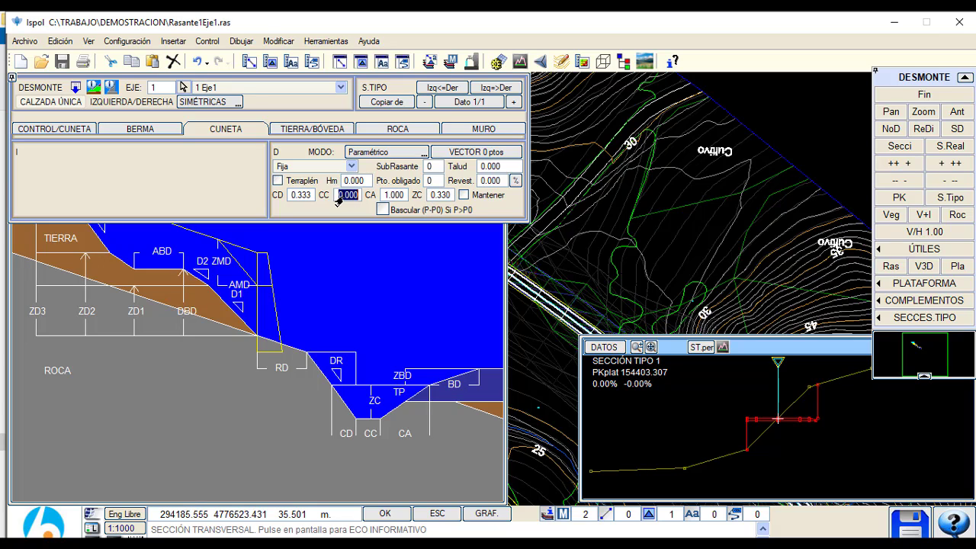
pyautogui.press('BackSpace')
pyautogui.write('.3')
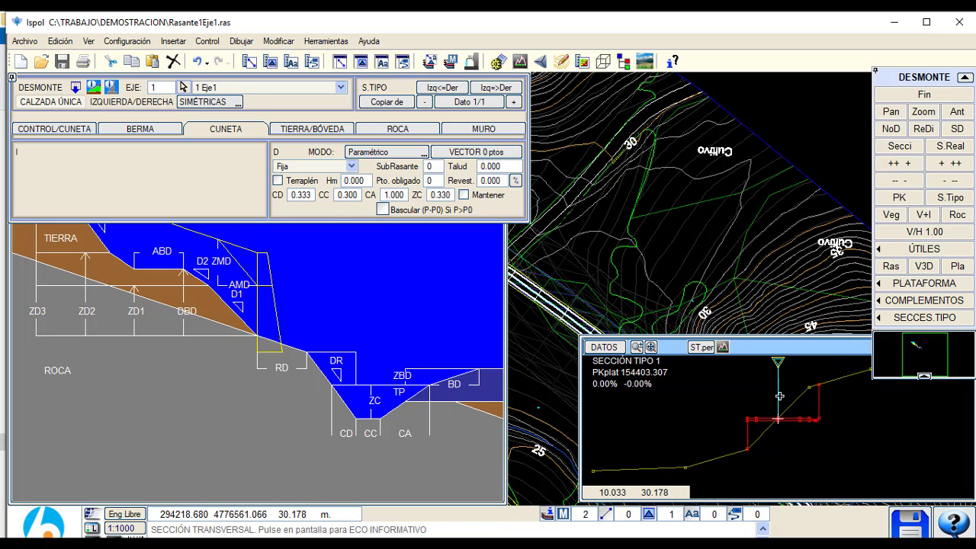
# Step: Enlarge the type section view on the ditch, and set the ditch's Talud to 1 and its lining (Revest.) to 0.06
pyautogui.click(839, 442)
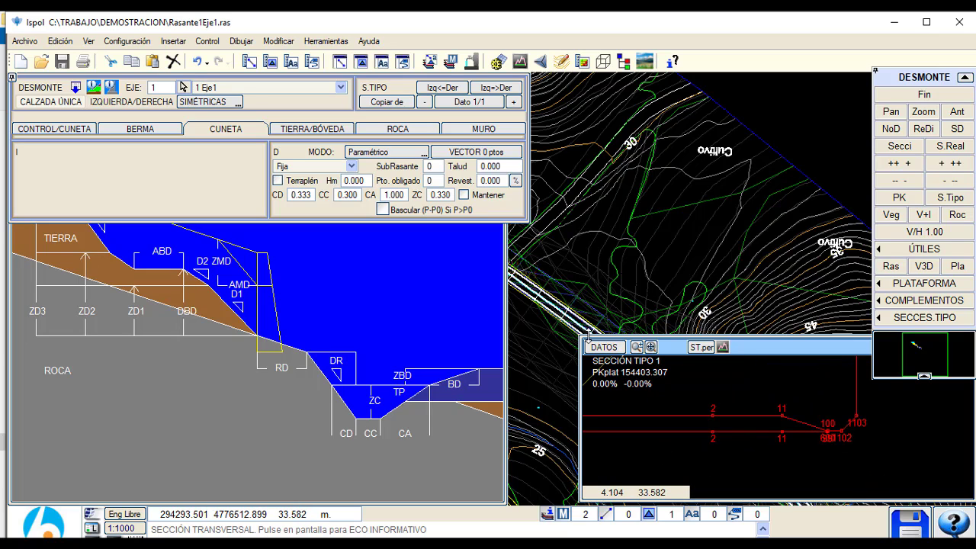
pyautogui.moveTo(581, 336); pyautogui.dragTo(447, 233)
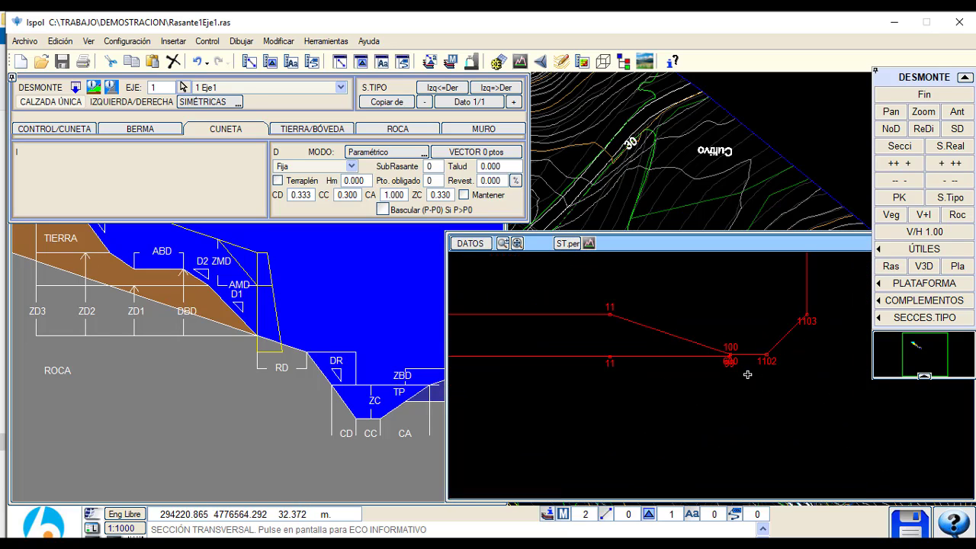
pyautogui.click(491, 168)
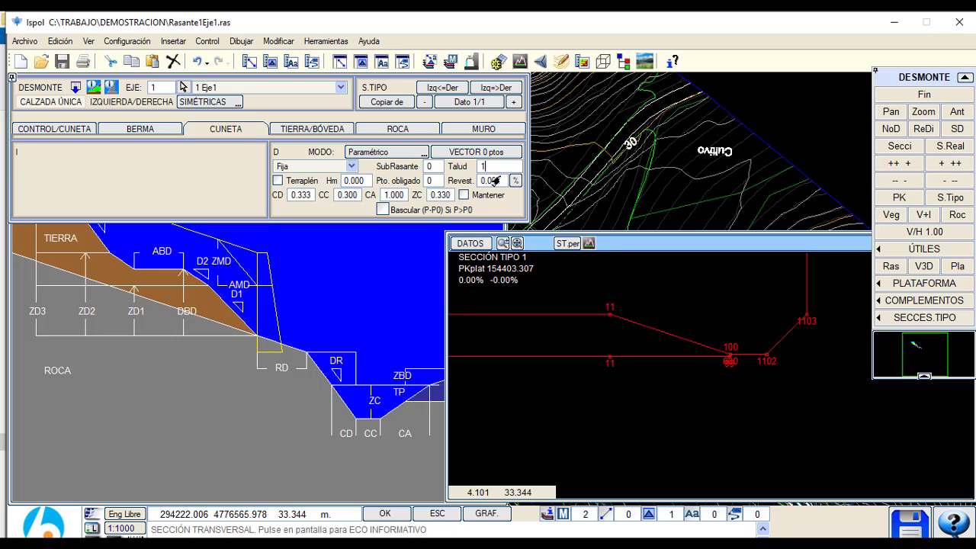
pyautogui.press('Return')
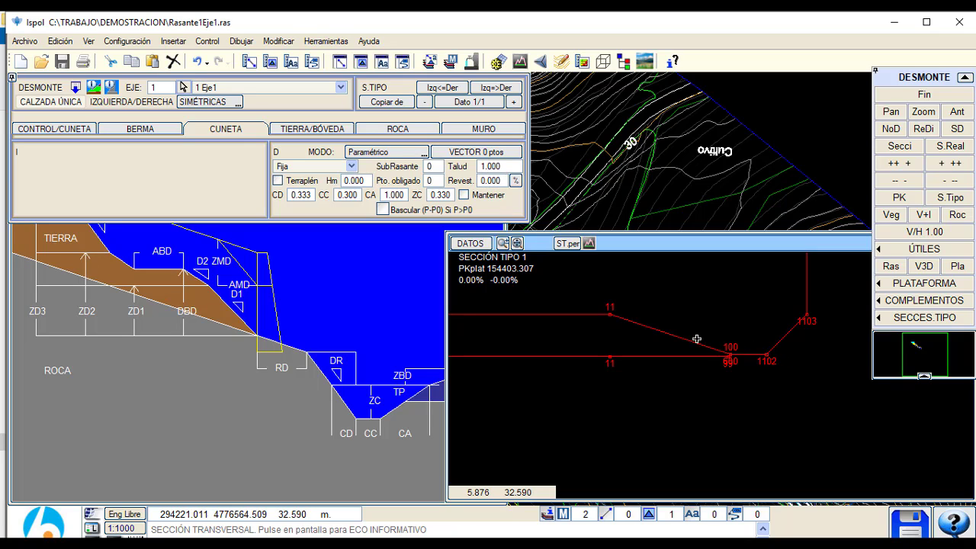
pyautogui.click(492, 183)
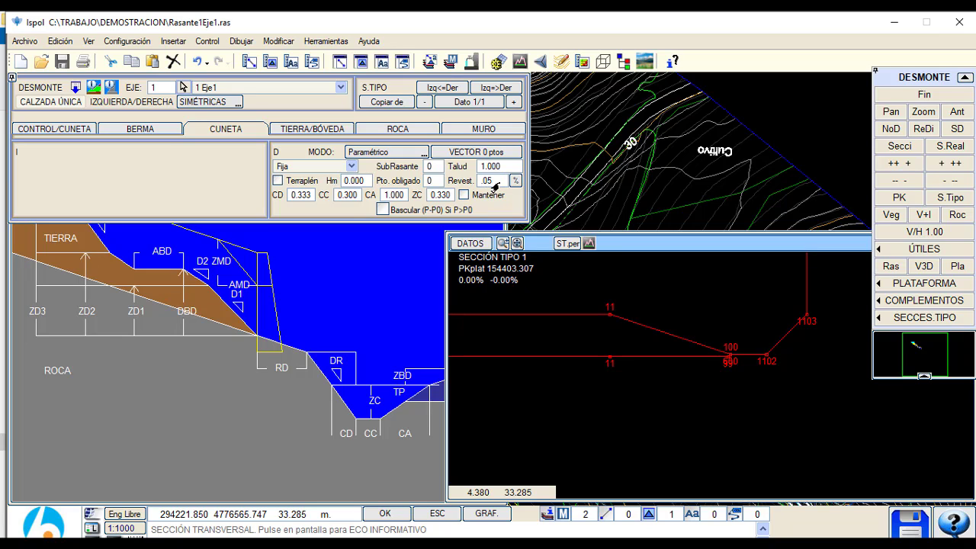
pyautogui.write('.06')
pyautogui.press('Return')
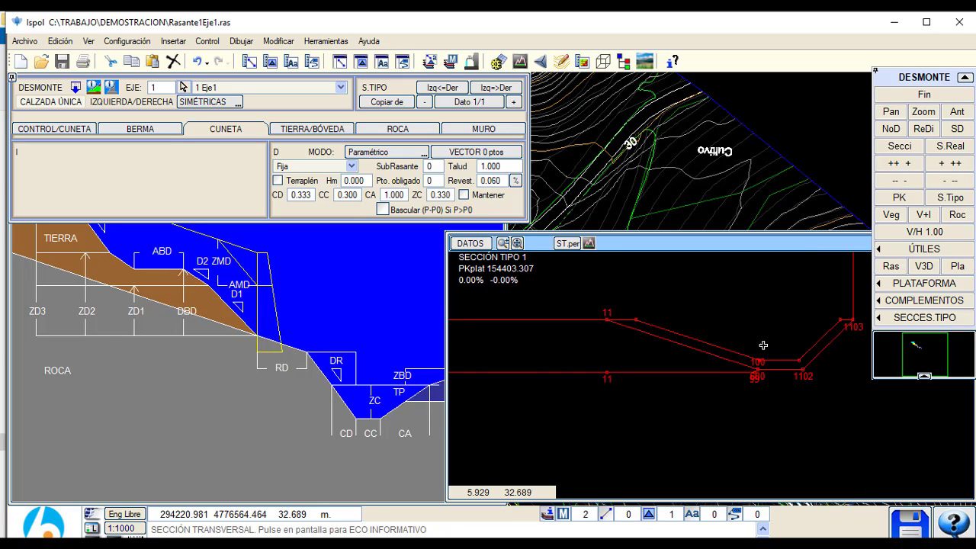
# Step: In the cut's earth (Tierra/Bóveda) parameters, set the height ZD1 to 10000 and the slope D1 to 1
pyautogui.click(300, 129)
pyautogui.click(311, 195)
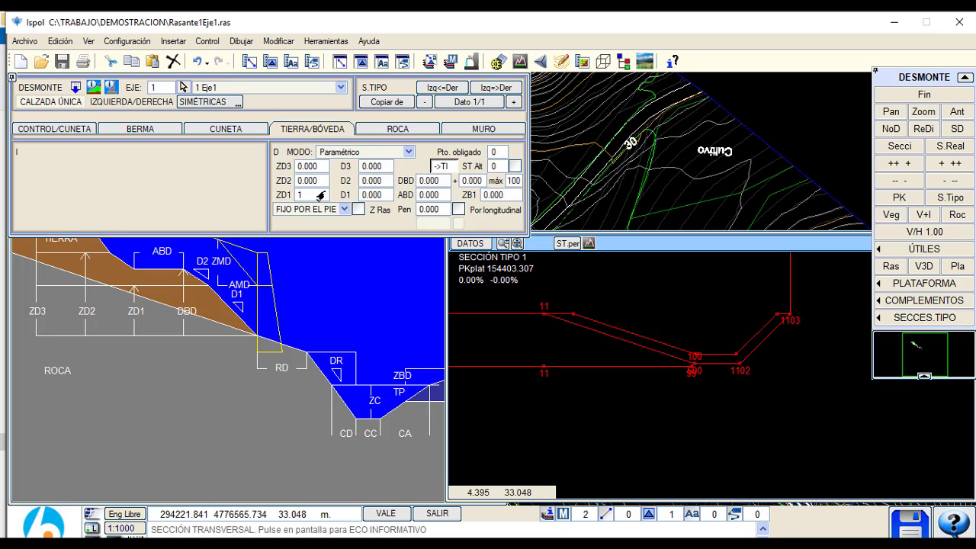
pyautogui.click(372, 195)
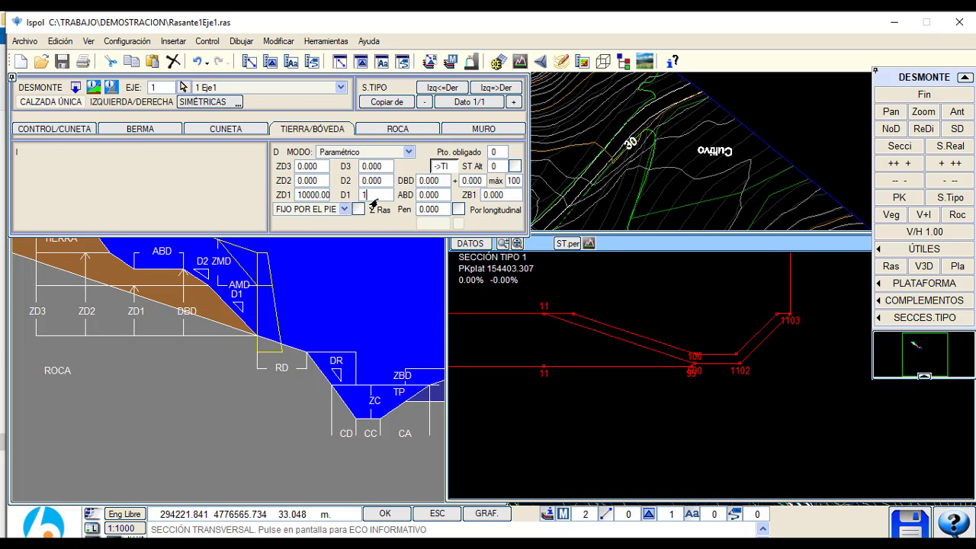
pyautogui.write('1')
pyautogui.press('Return')
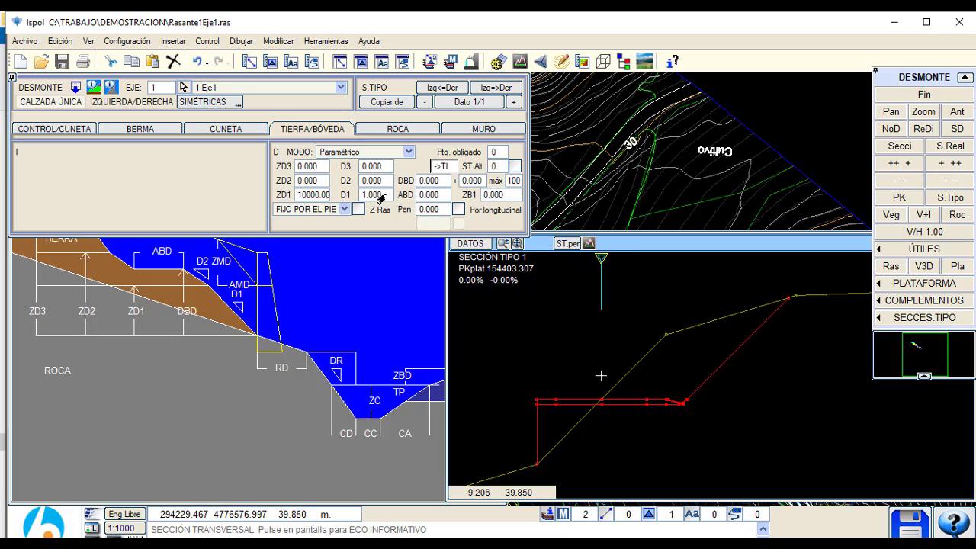
# Step: Try 1.5 for the earth cut's slope D1, and set it to 0.667 instead
pyautogui.click(373, 195)
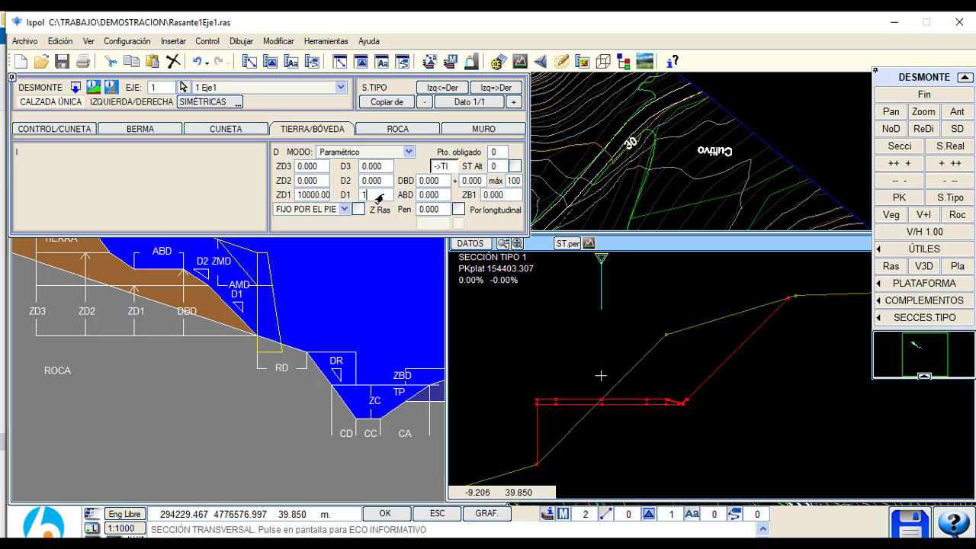
pyautogui.write('.5')
pyautogui.press('Return')
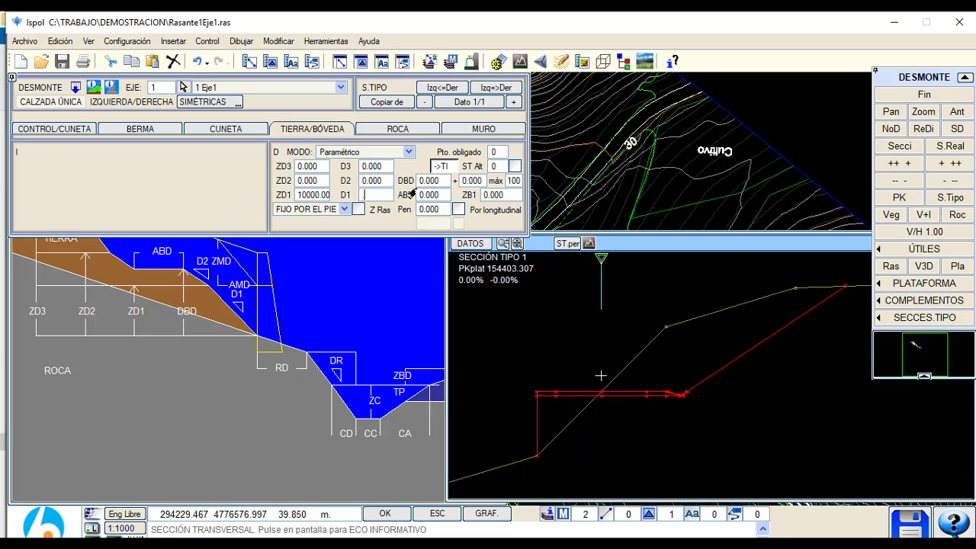
pyautogui.write('.667')
pyautogui.press('Return')
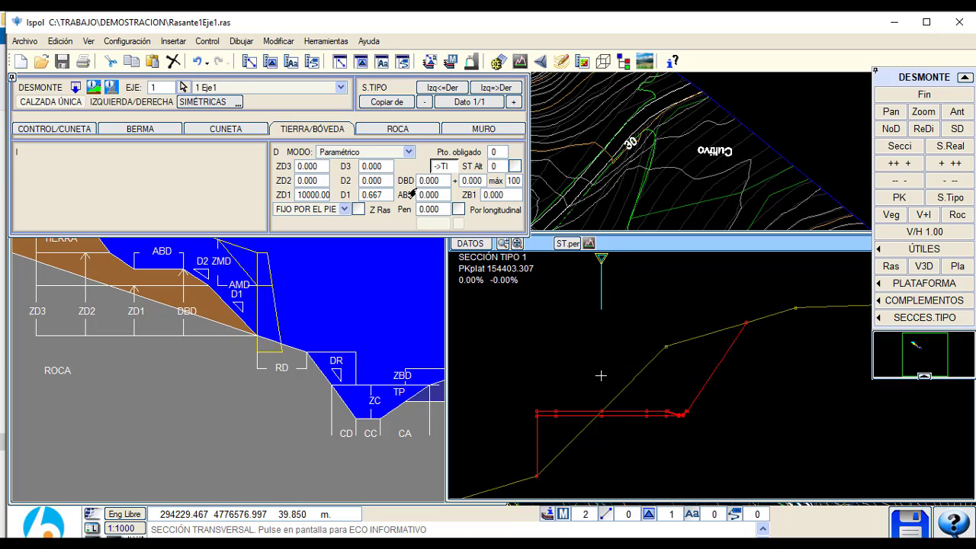
# Step: Set the earth cut's slope D1 to 1
pyautogui.click(412, 194)
pyautogui.click(383, 195)
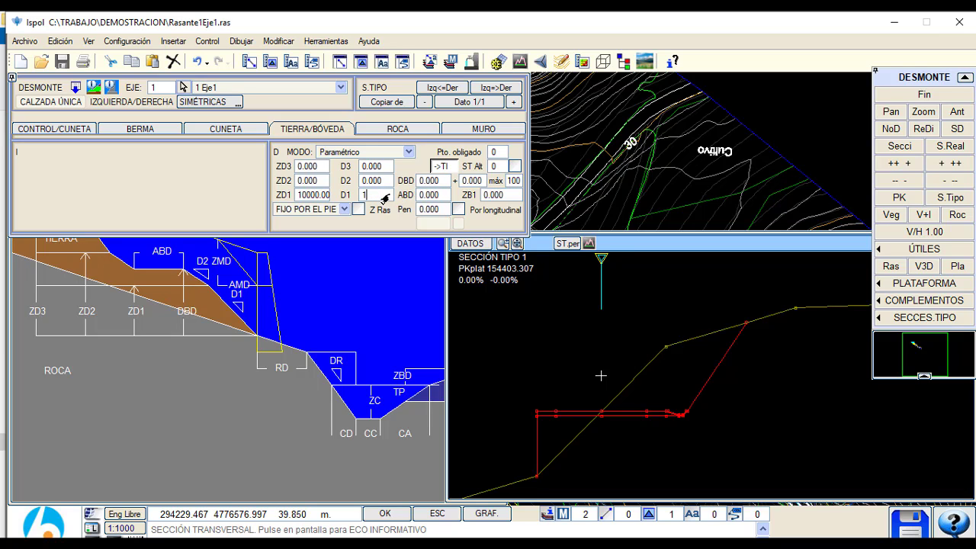
pyautogui.press('Return')
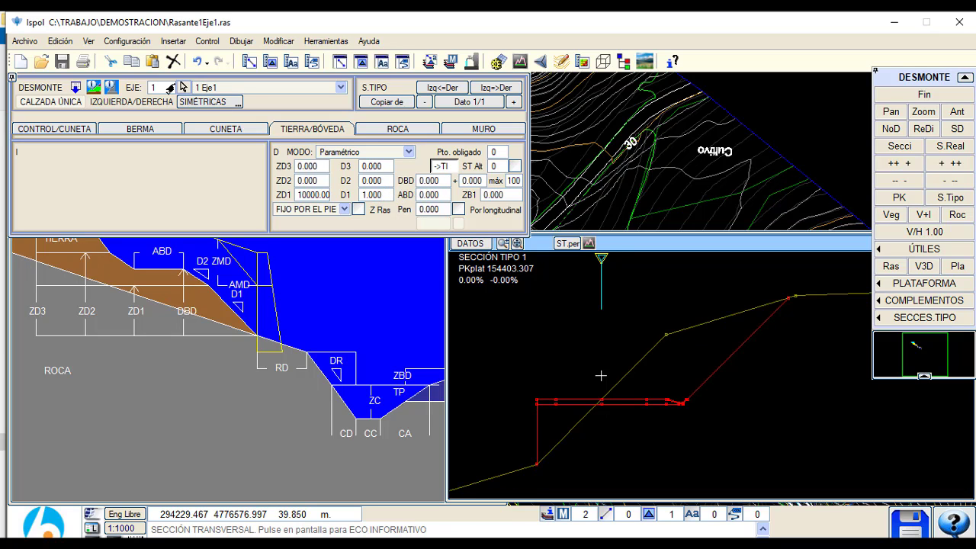
# Step: Display the real cross section of axis 1 at PK 153492.658 and examine where the cut slope meets the terrain
pyautogui.click(93, 87)
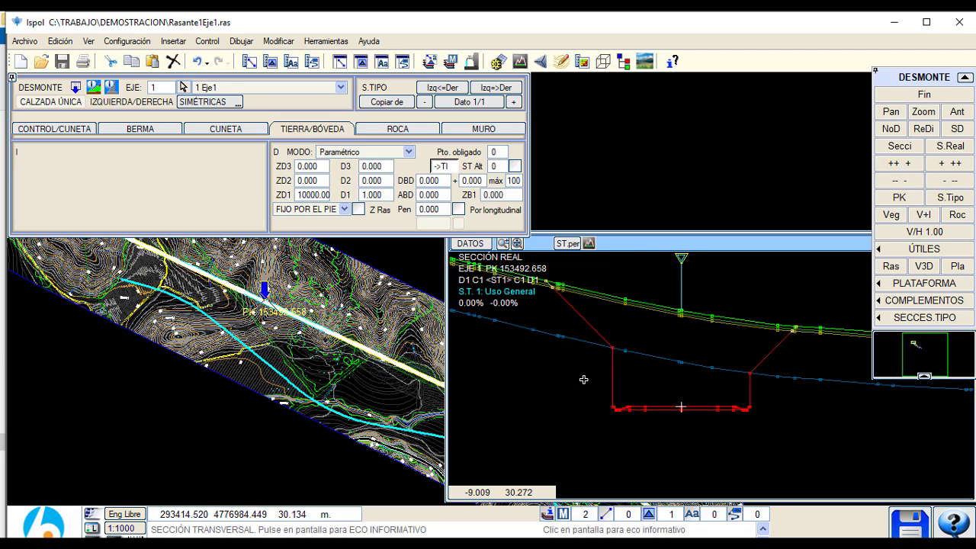
pyautogui.scroll(2, 564, 312)
pyautogui.scroll(2, 575, 314)
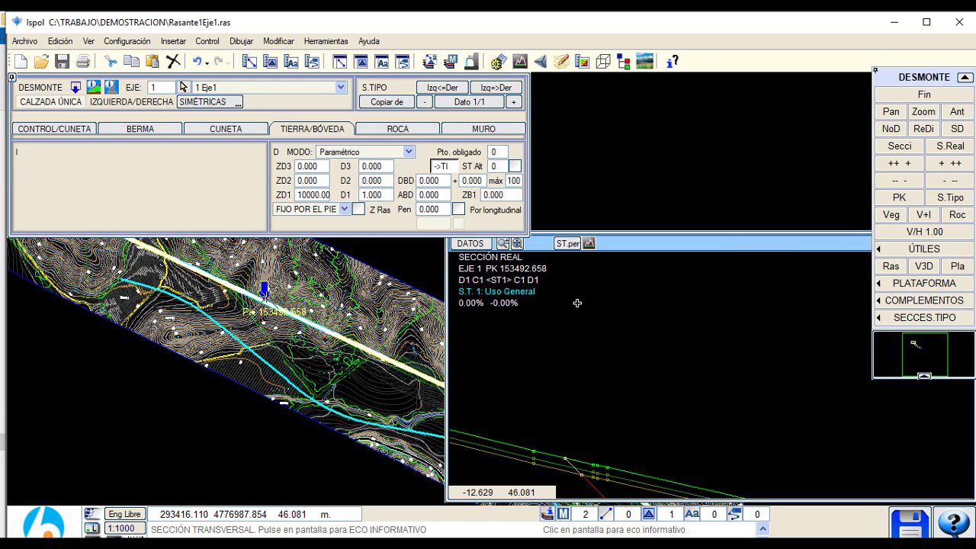
pyautogui.scroll(2, 588, 338)
pyautogui.scroll(2, 599, 379)
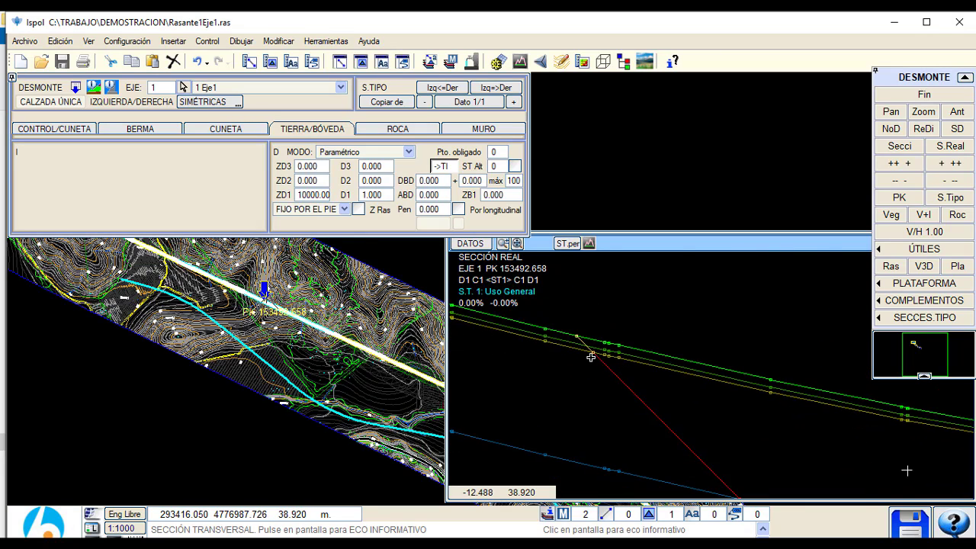
# Step: Switch off the earth cut's ->TI option and inspect the slope's upper end and the platform in the real section
pyautogui.click(440, 167)
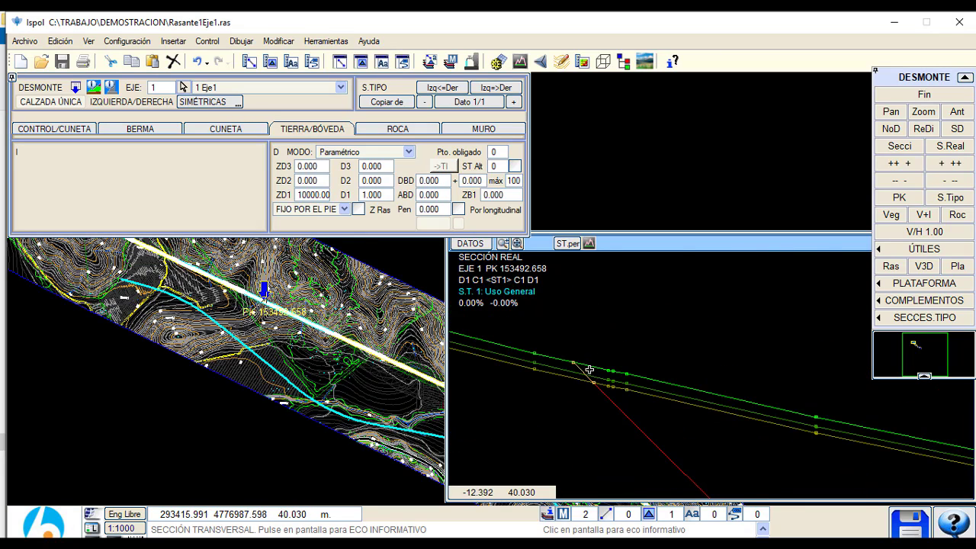
pyautogui.moveTo(590, 370); pyautogui.dragTo(588, 411, button='middle')
pyautogui.moveTo(586, 450); pyautogui.dragTo(548, 333, button='middle')
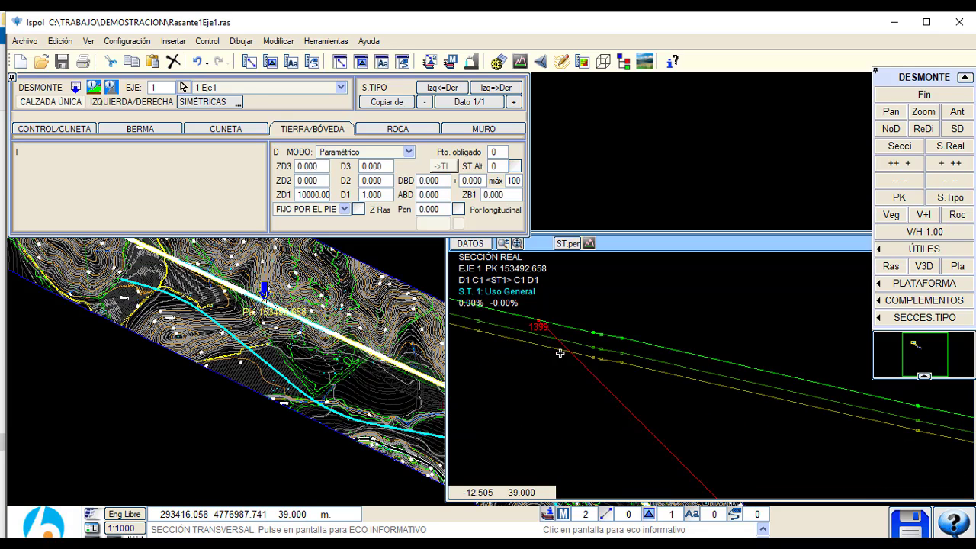
pyautogui.scroll(-3, 558, 332)
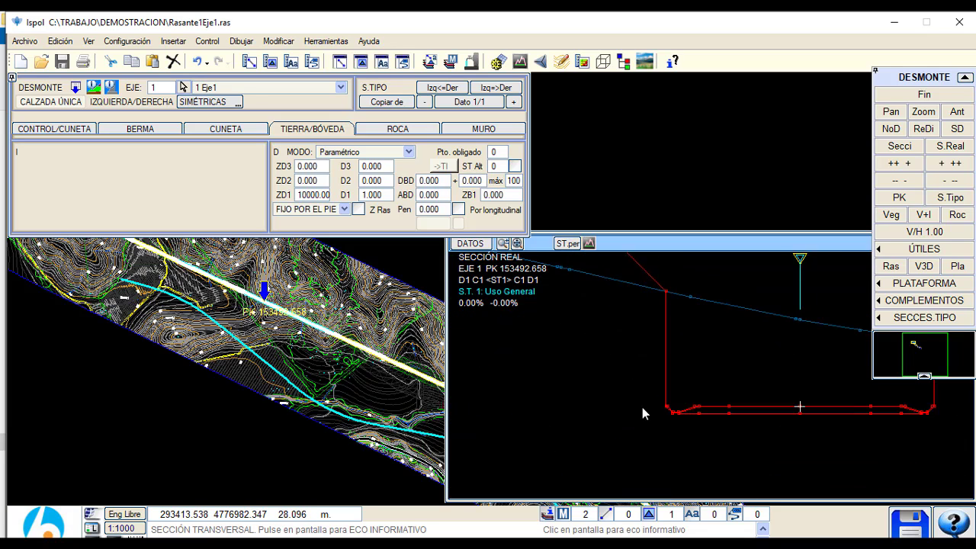
# Step: For the rock cut, try the geometry options "Usar bermas de desmonte en tierra" and "Usar geometría de desmonte en tierra"
pyautogui.click(398, 128)
pyautogui.click(356, 253)
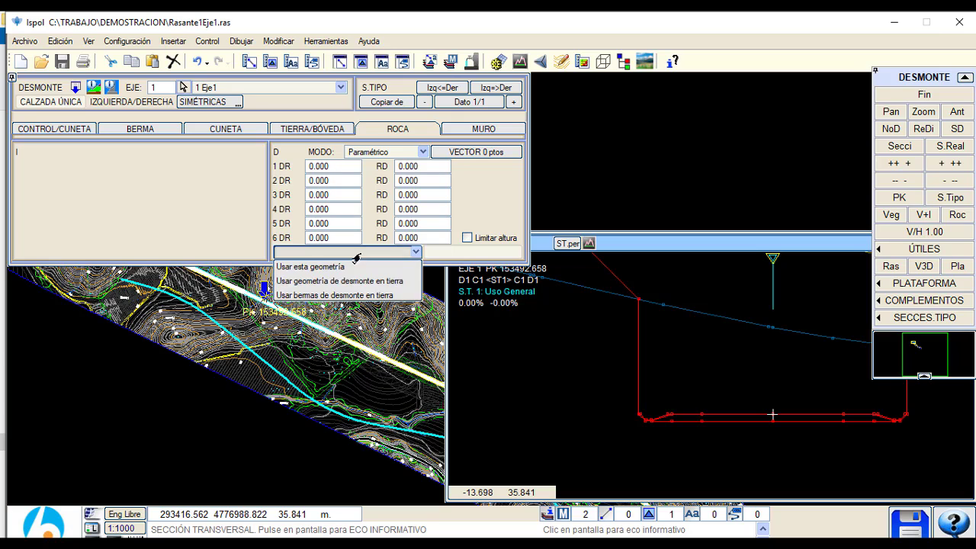
pyautogui.click(343, 294)
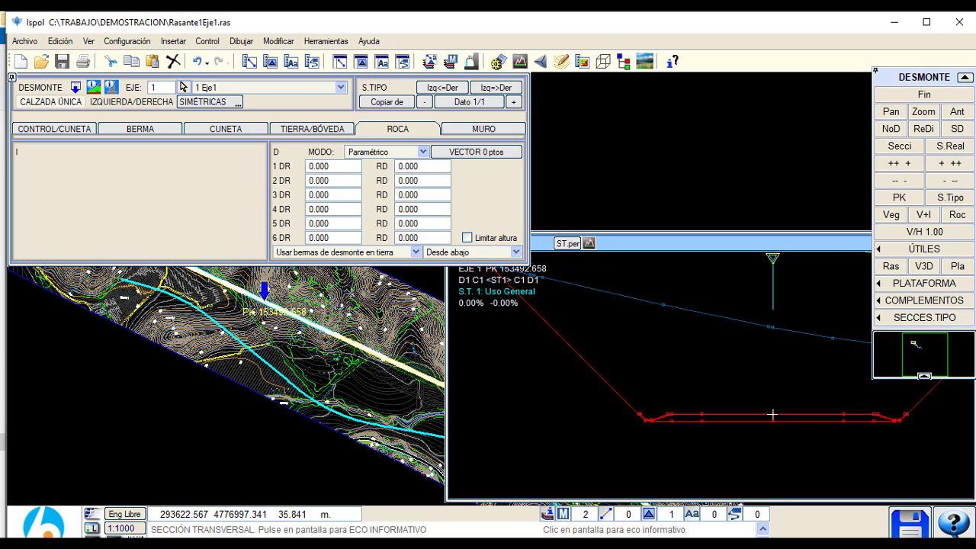
pyautogui.click(373, 253)
pyautogui.click(379, 285)
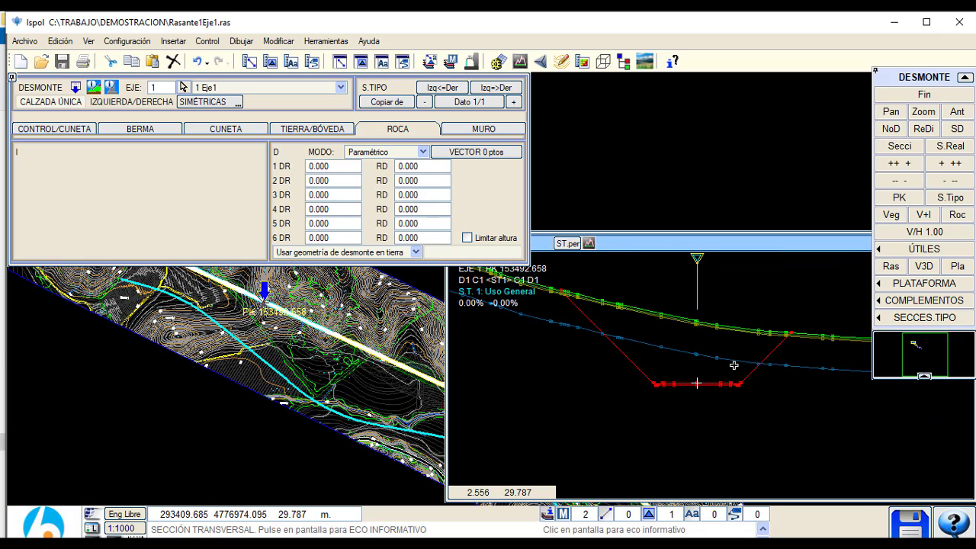
# Step: Set the rock cut to "Usar esta geometría" with a first slope (1 DR) of 0.5
pyautogui.click(359, 254)
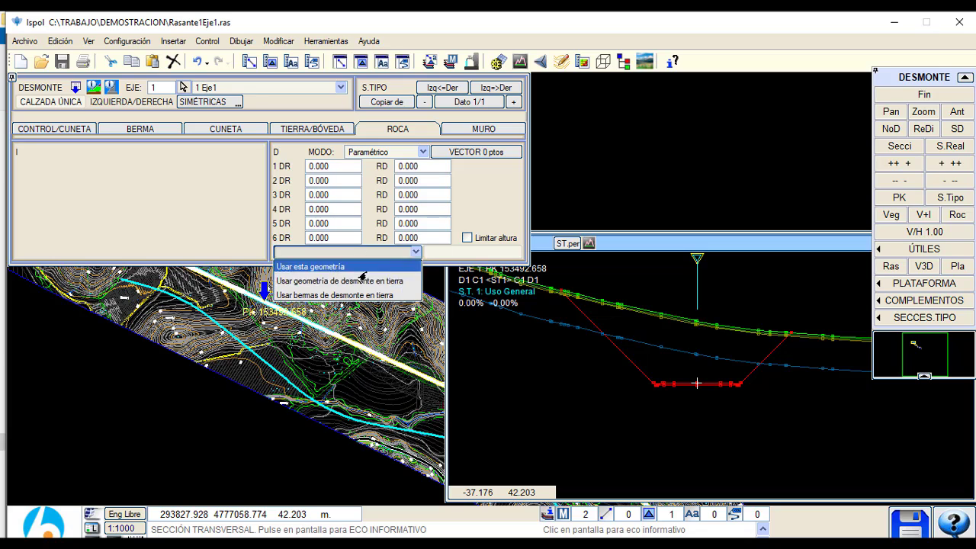
pyautogui.click(359, 263)
pyautogui.click(333, 169)
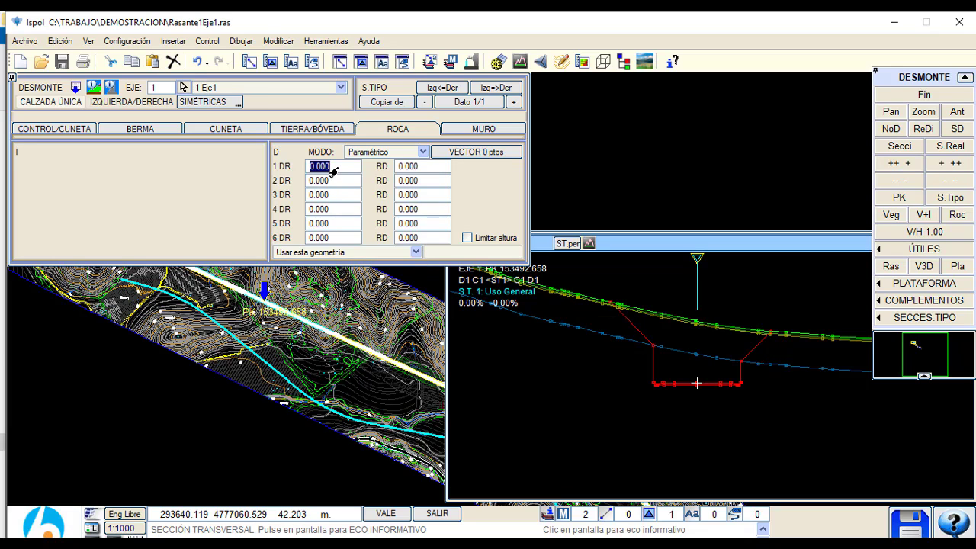
pyautogui.write('1')
# Step: Set the rock cut's first RD berm width to 2 and check the berm on both sides of the real section
pyautogui.click(398, 170)
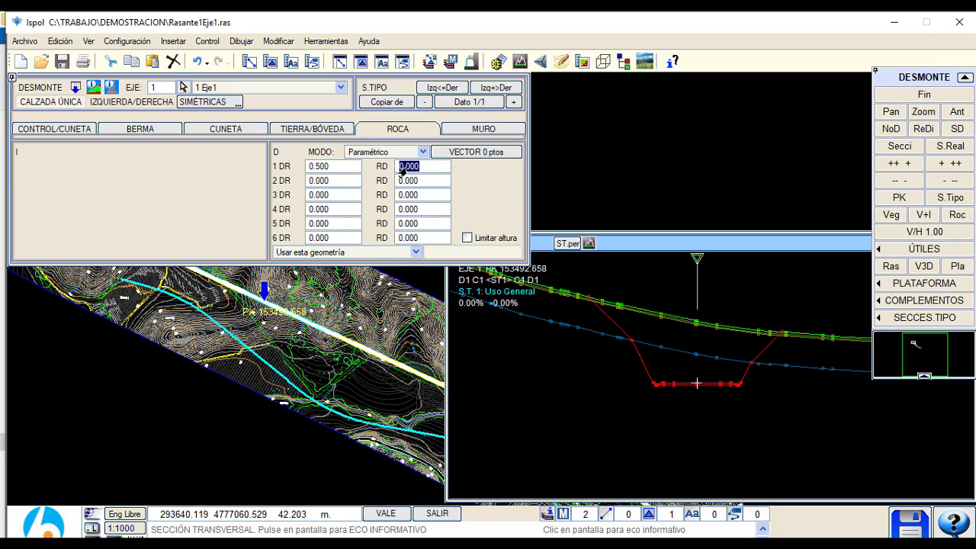
pyautogui.scroll(4, 721, 356)
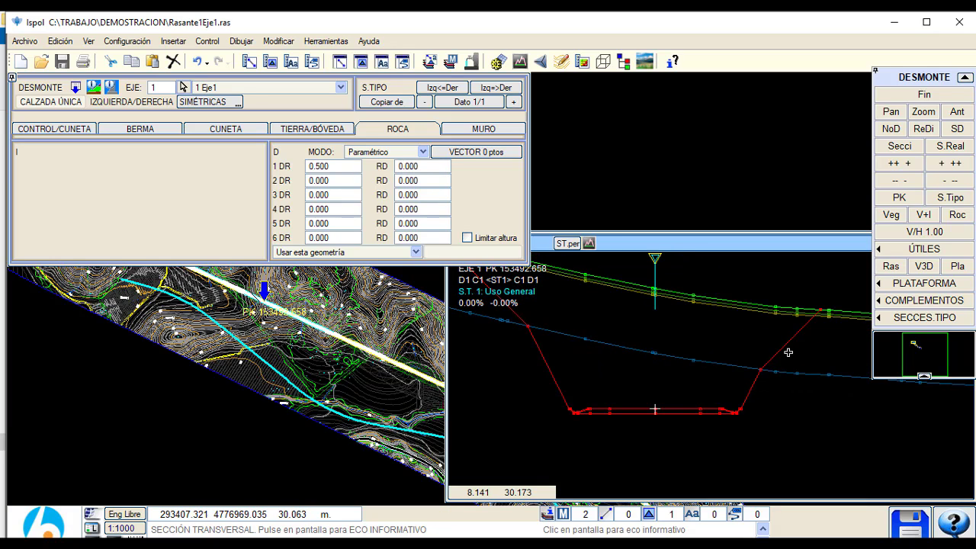
pyautogui.scroll(1, 769, 372)
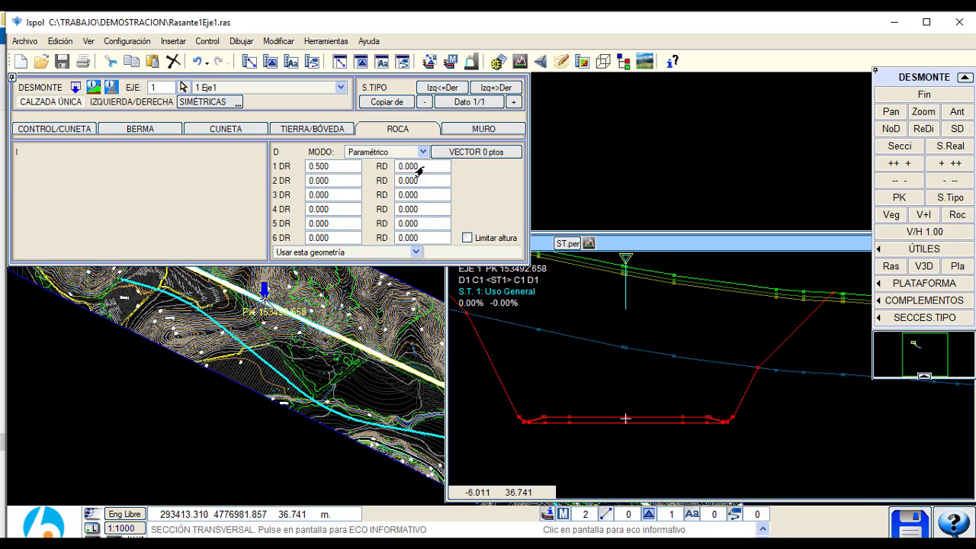
pyautogui.scroll(1, 702, 384)
pyautogui.scroll(-2, 678, 391)
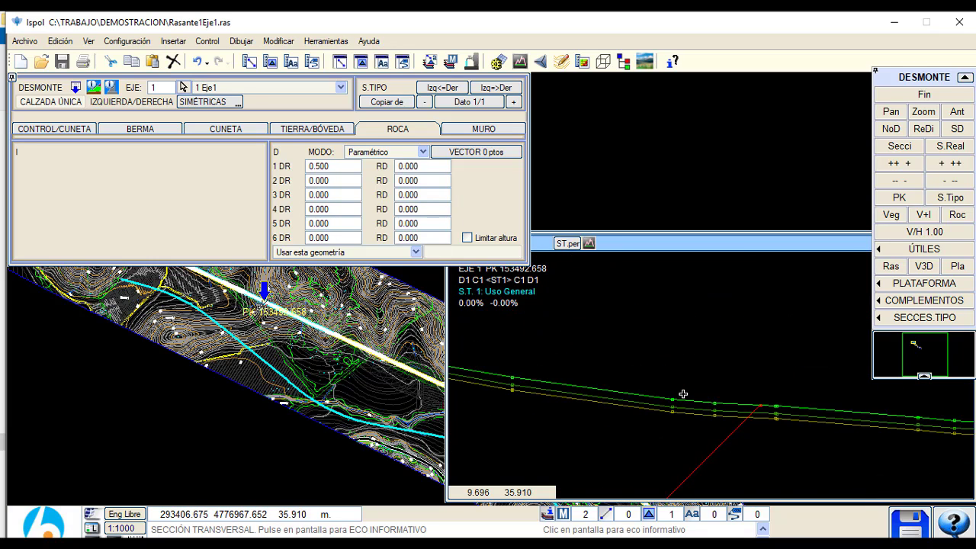
pyautogui.scroll(3, 676, 394)
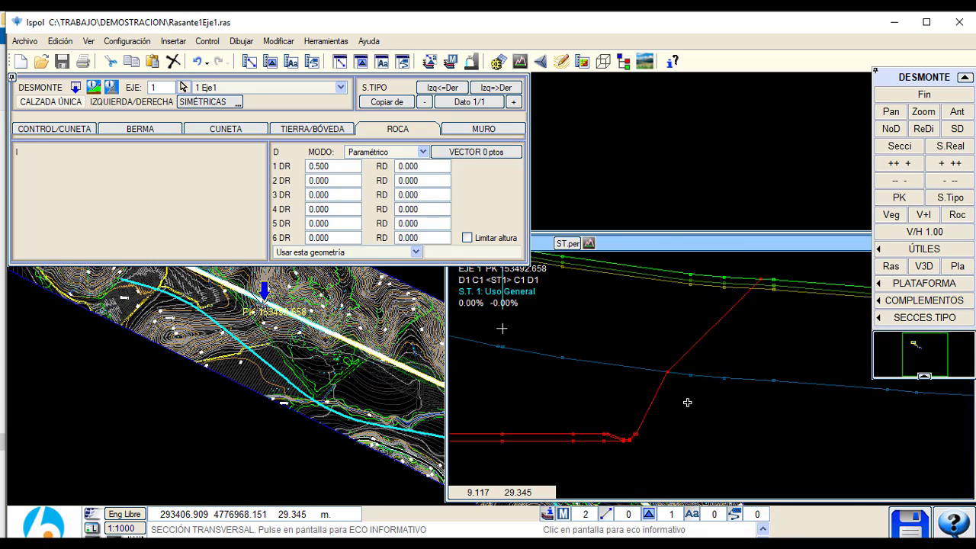
pyautogui.click(417, 169)
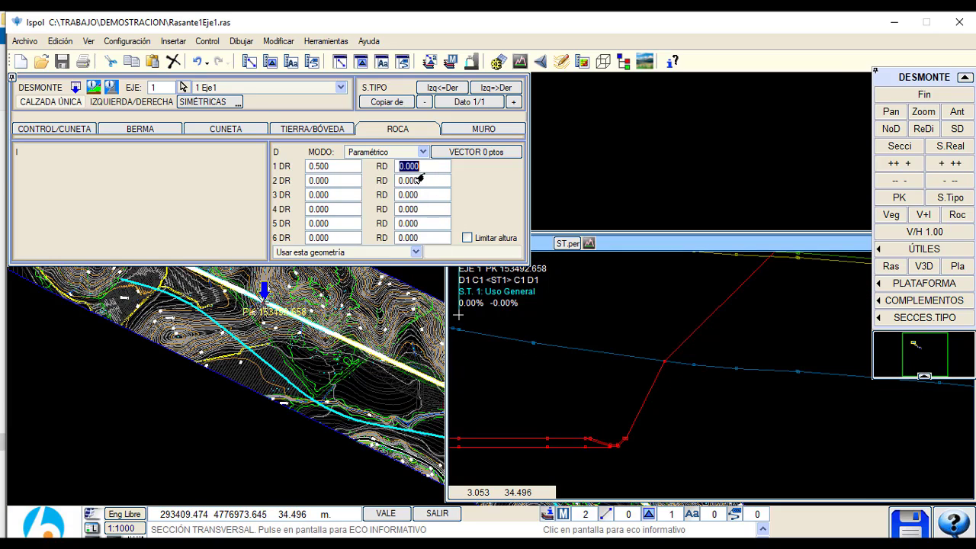
pyautogui.write('2')
pyautogui.press('Return')
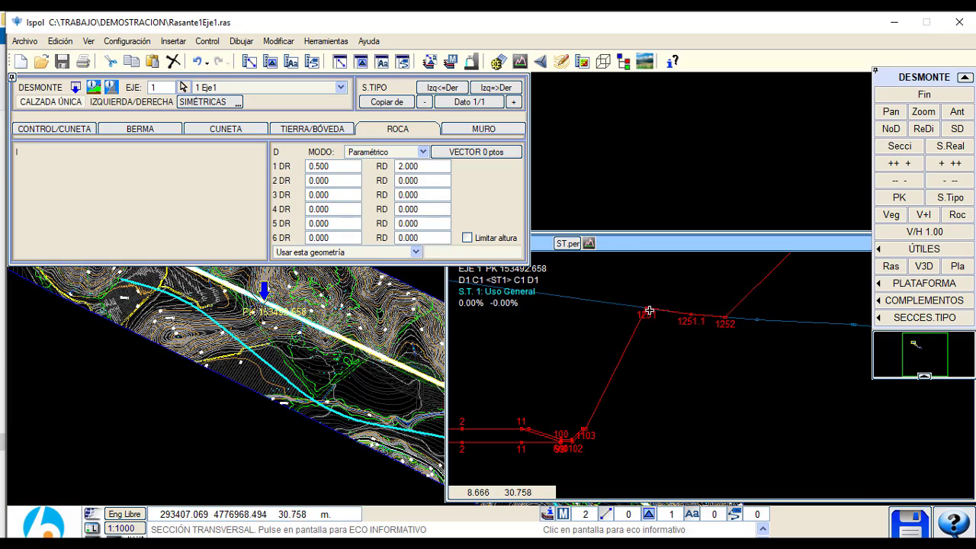
pyautogui.scroll(-3, 794, 340)
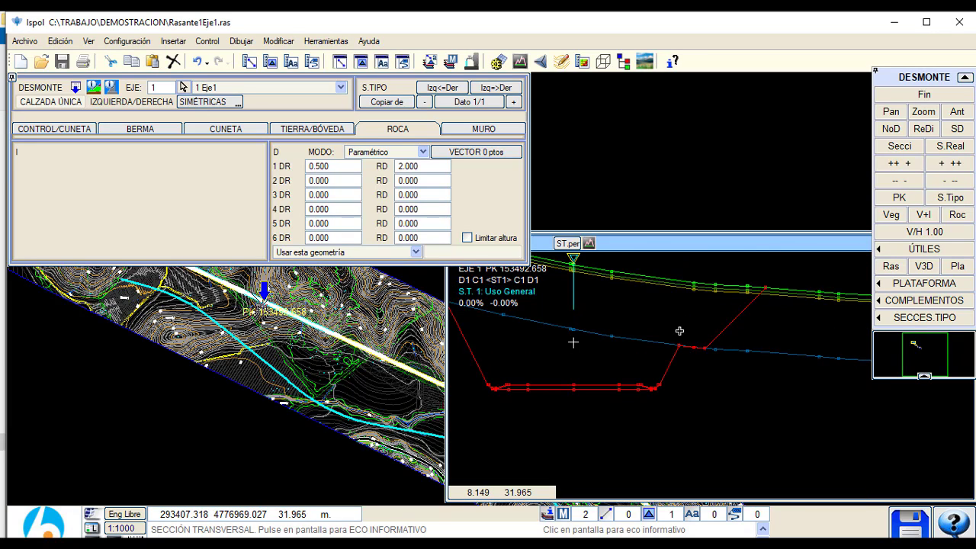
pyautogui.press('Left')
pyautogui.press('Left')
pyautogui.press('Left')
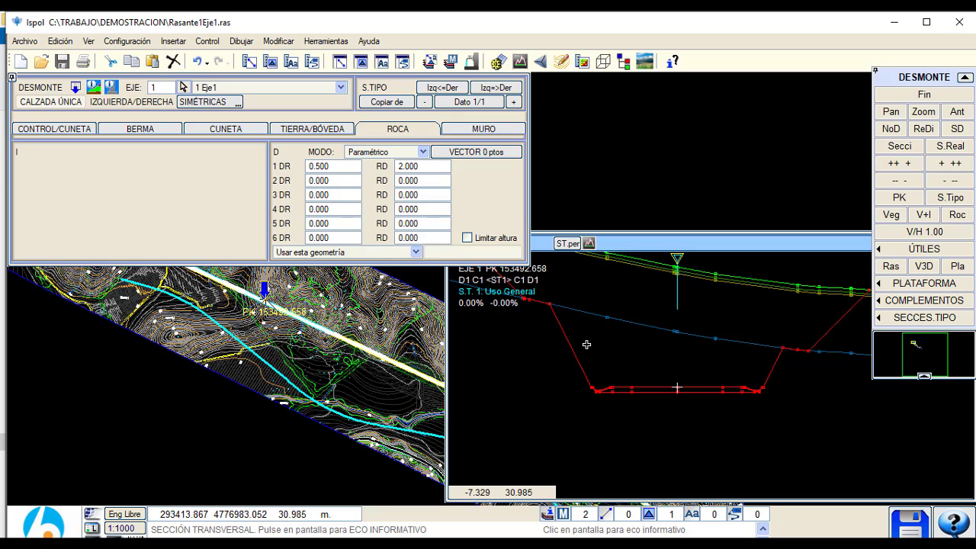
# Step: Review the ditch parameters and ditch control options, and query the shoulder edge and ditch bottom points in the real section
pyautogui.click(301, 131)
pyautogui.click(229, 130)
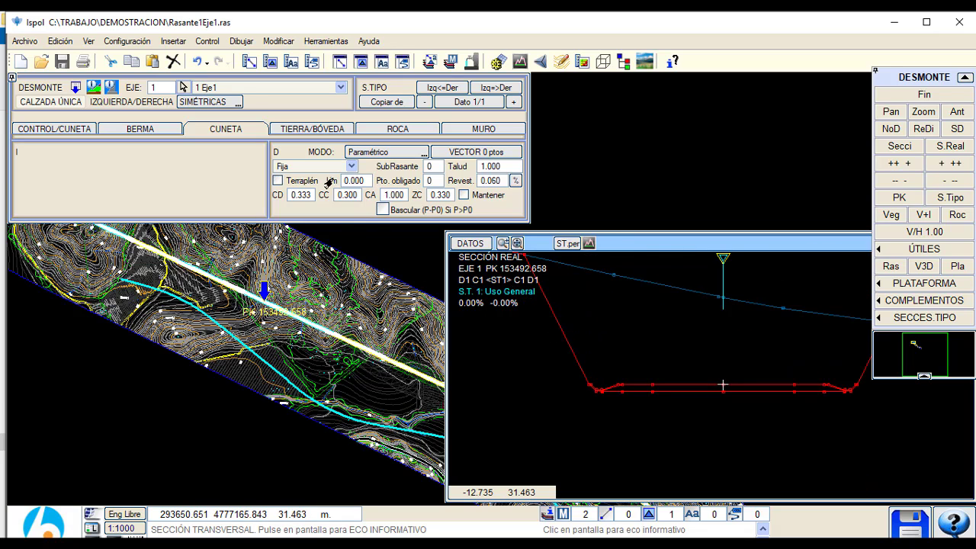
pyautogui.click(55, 129)
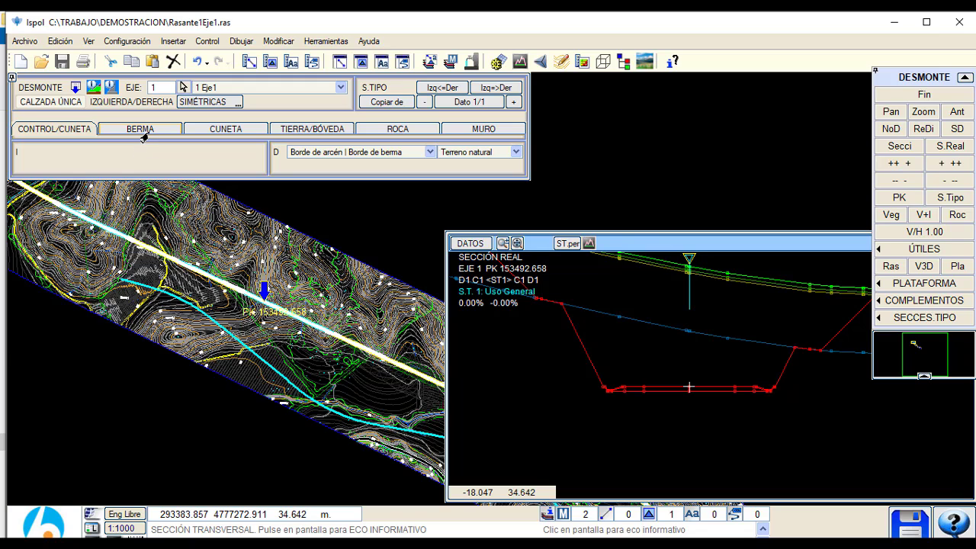
pyautogui.click(328, 151)
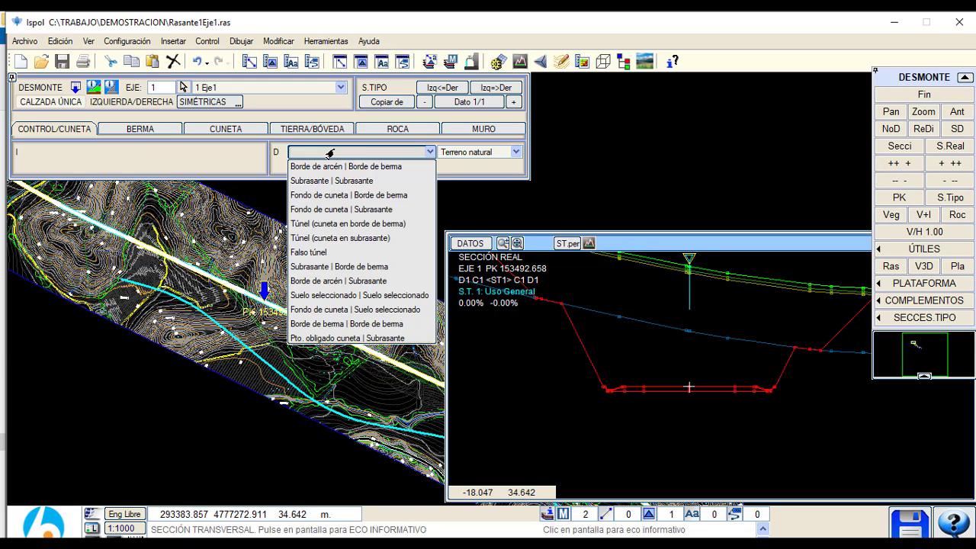
pyautogui.click(607, 309)
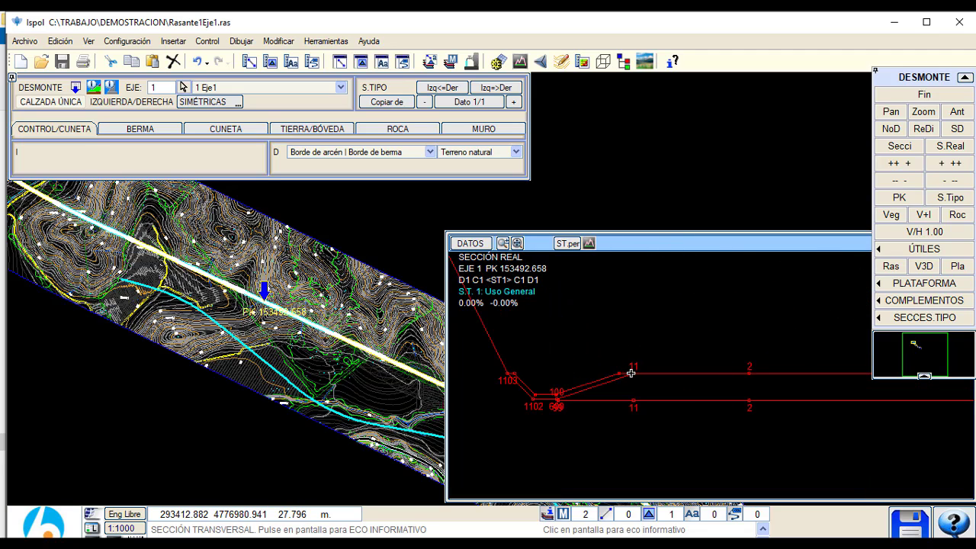
pyautogui.click(632, 373)
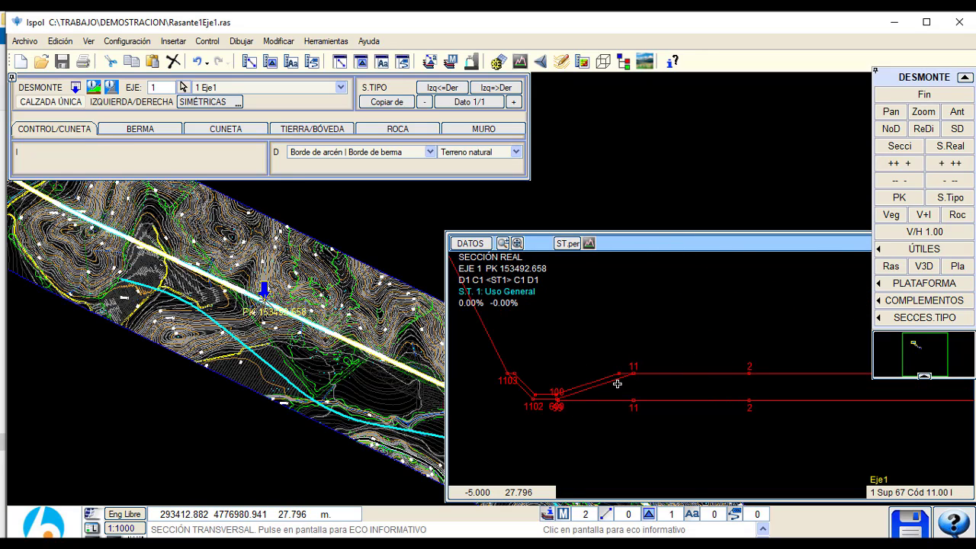
pyautogui.scroll(2, 562, 396)
pyautogui.click(564, 393)
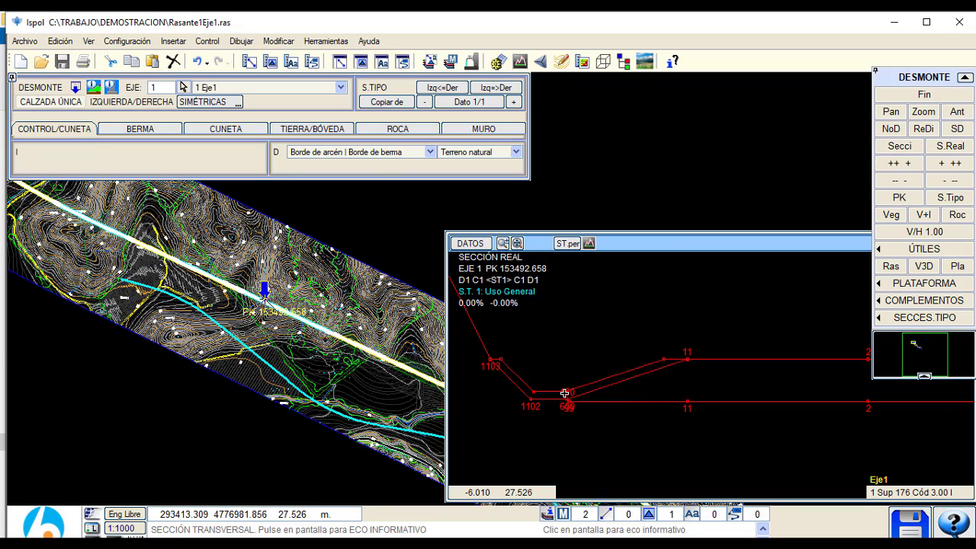
# Step: Try "Fondo de cuneta | Borde de berma" and "Subrasante | Borde de berma" as the cut's ditch control
pyautogui.click(349, 152)
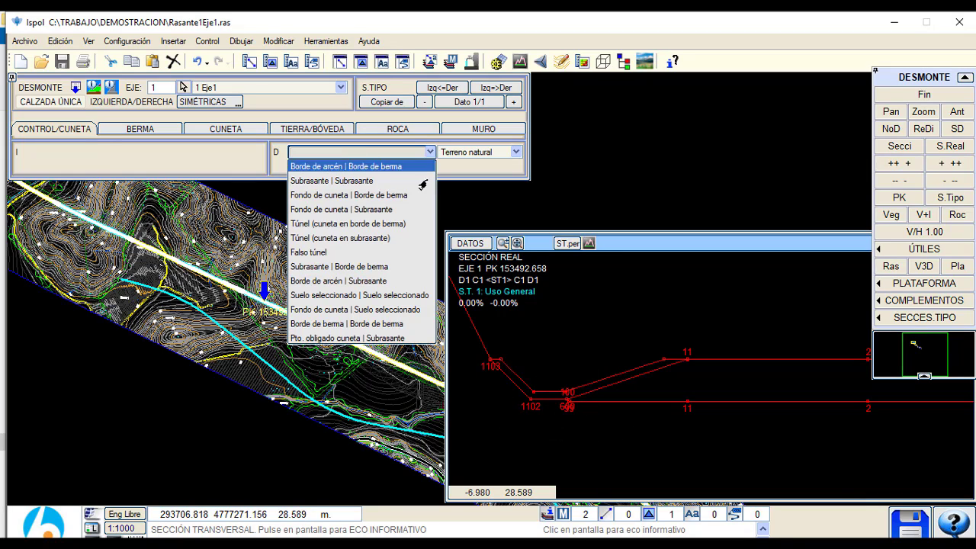
pyautogui.click(363, 196)
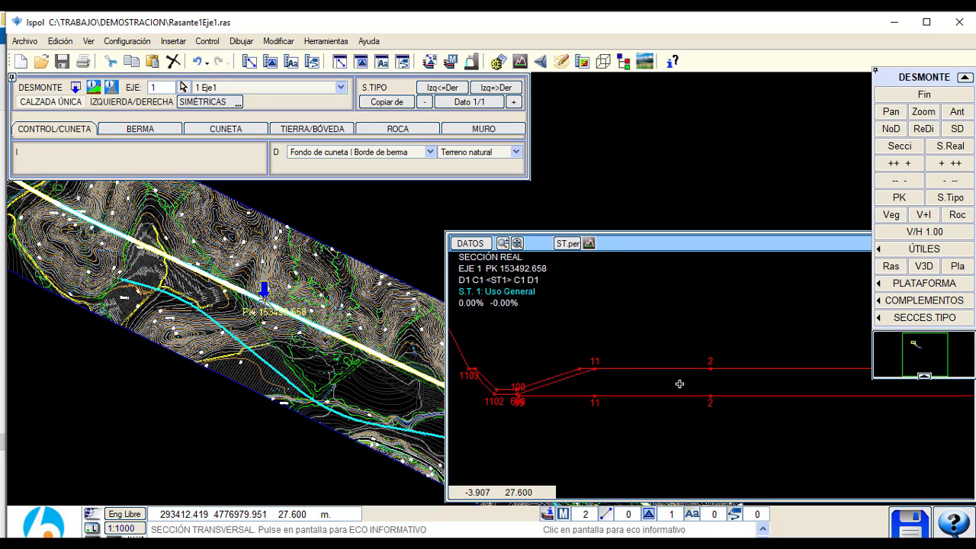
pyautogui.scroll(-2, 622, 386)
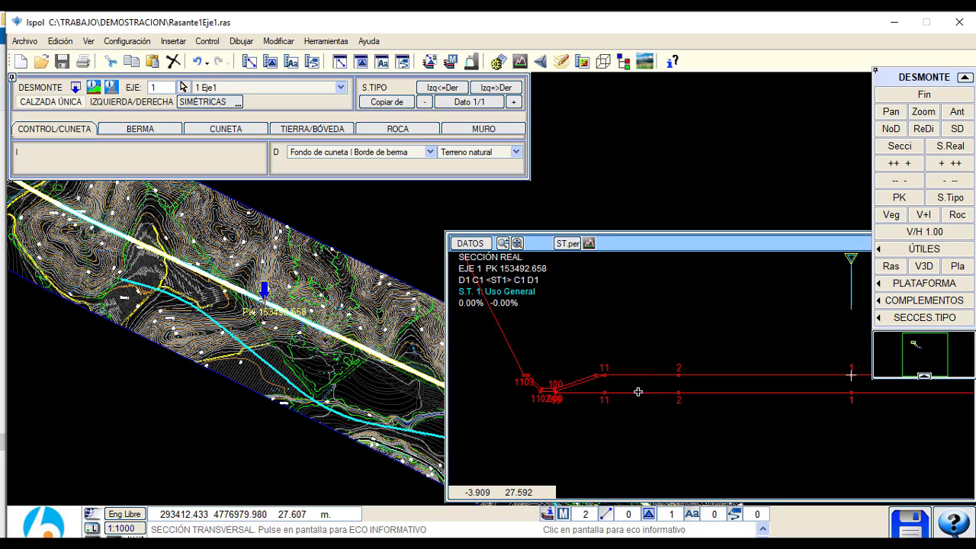
pyautogui.moveTo(604, 371)
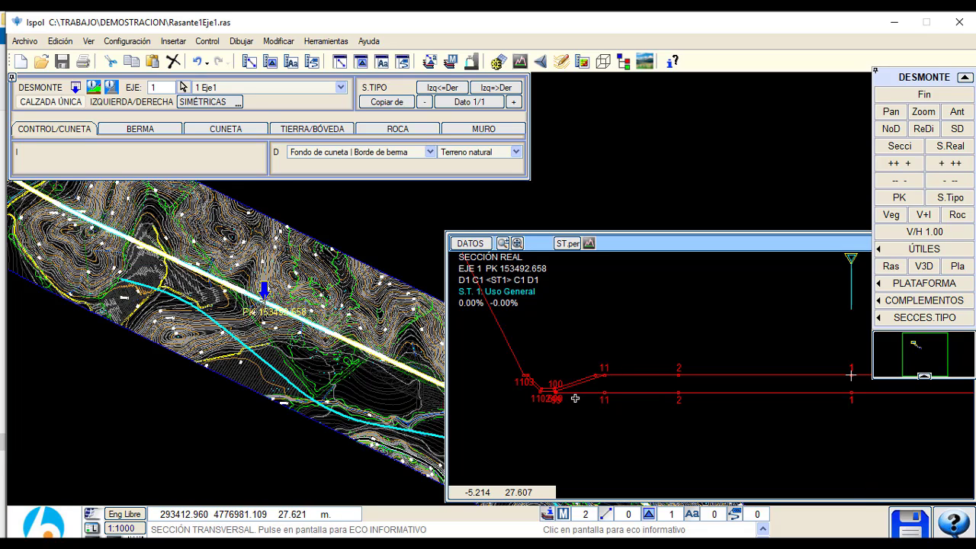
pyautogui.click(378, 152)
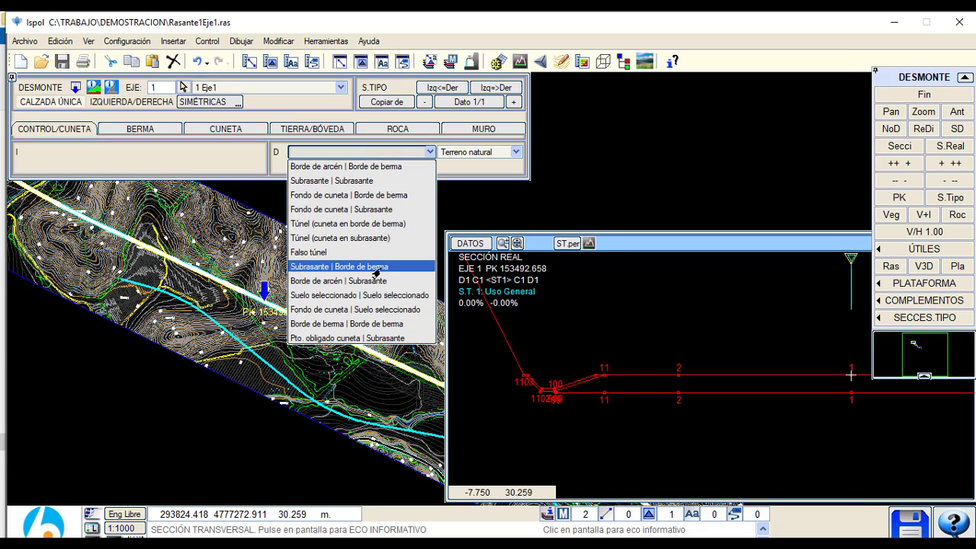
pyautogui.click(358, 266)
# Step: Set the cut's ditch control to "Subrasante | Subrasante"
pyautogui.click(358, 152)
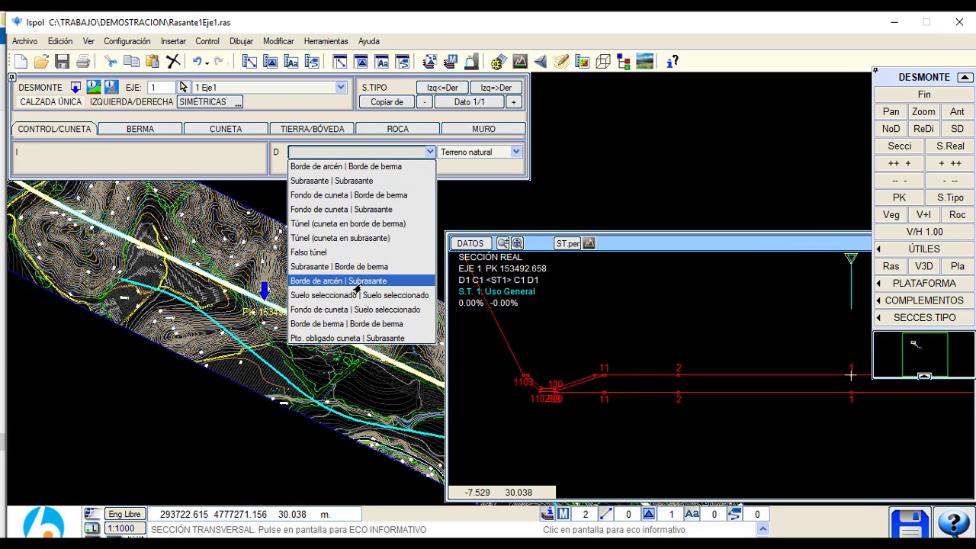
pyautogui.click(361, 180)
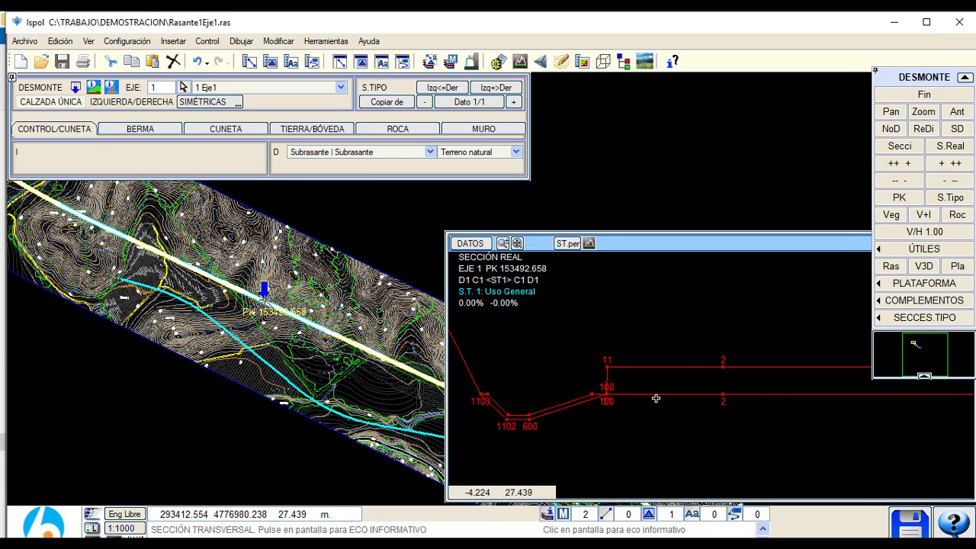
# Step: Try "Borde de arcén | Borde de berma" as the cut's ditch control, and set it to "Fondo de cuneta | Borde de berma"
pyautogui.click(345, 153)
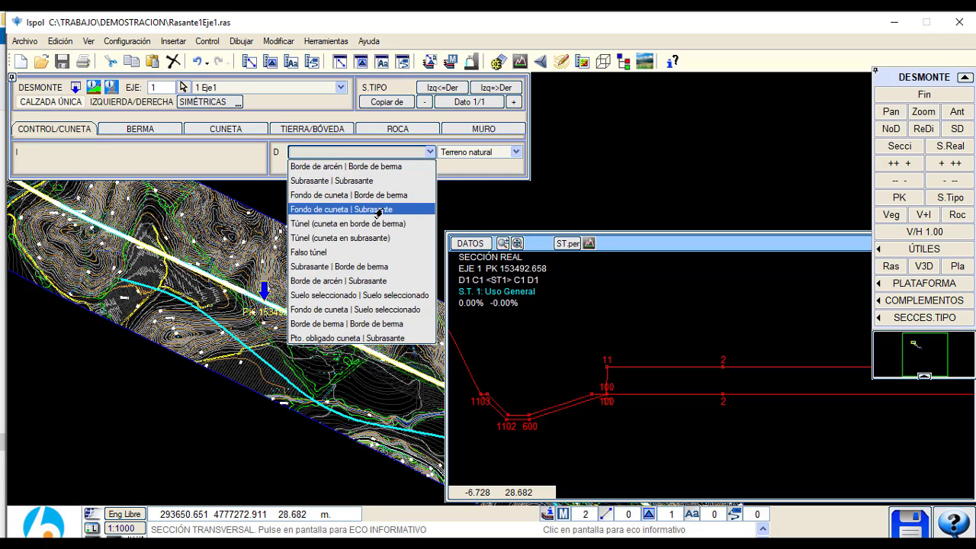
pyautogui.click(343, 166)
pyautogui.click(345, 153)
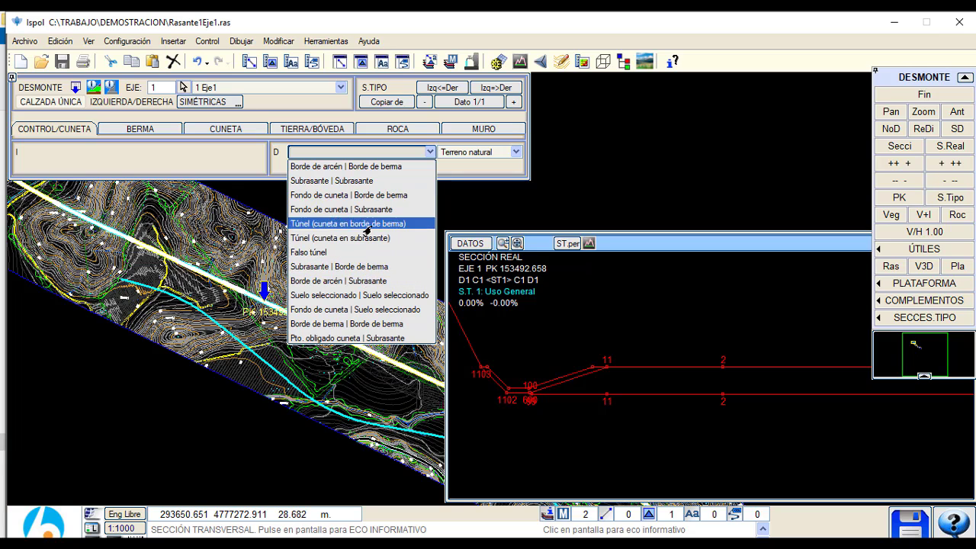
pyautogui.click(336, 199)
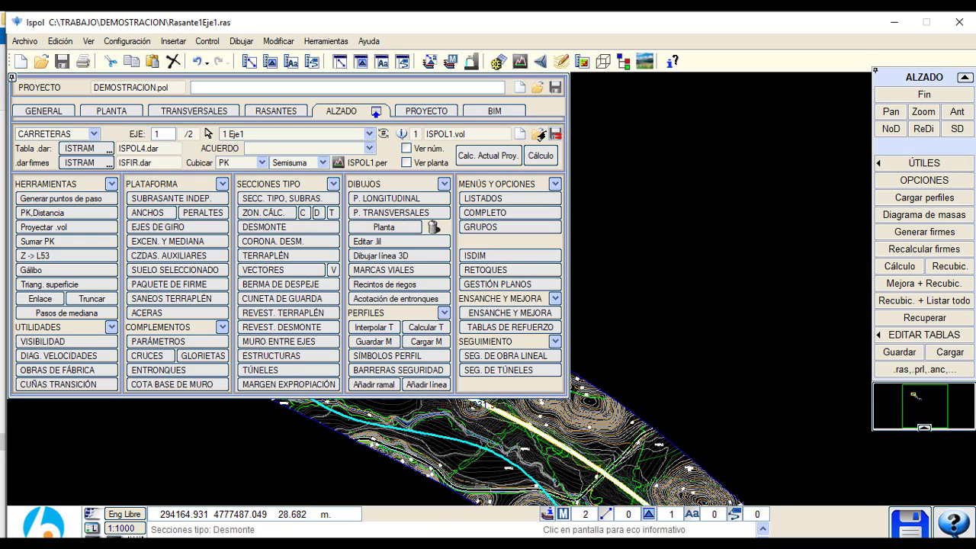
# Step: Recalculate road axis 1 with the updated cut type section
pyautogui.click(376, 112)
pyautogui.scroll(3, 525, 369)
pyautogui.scroll(2, 525, 369)
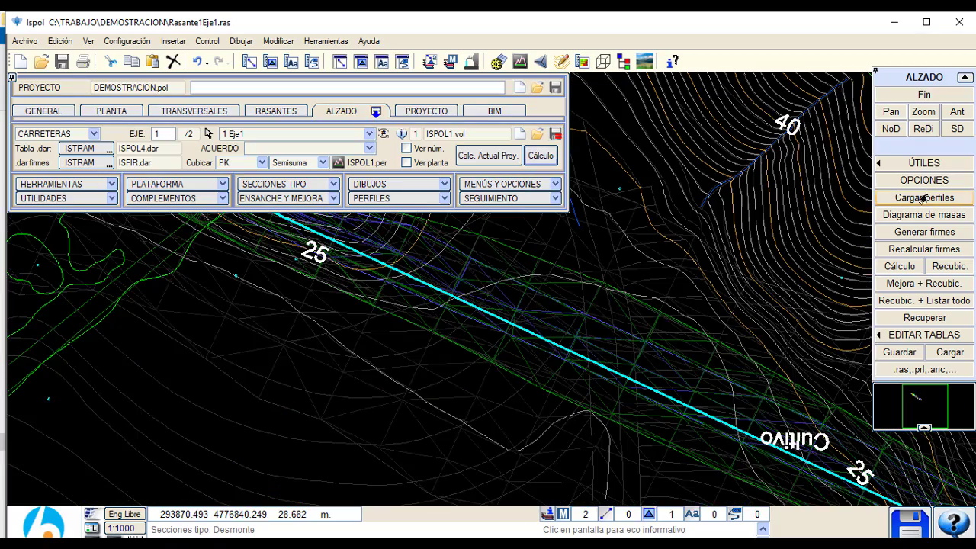
pyautogui.click(919, 163)
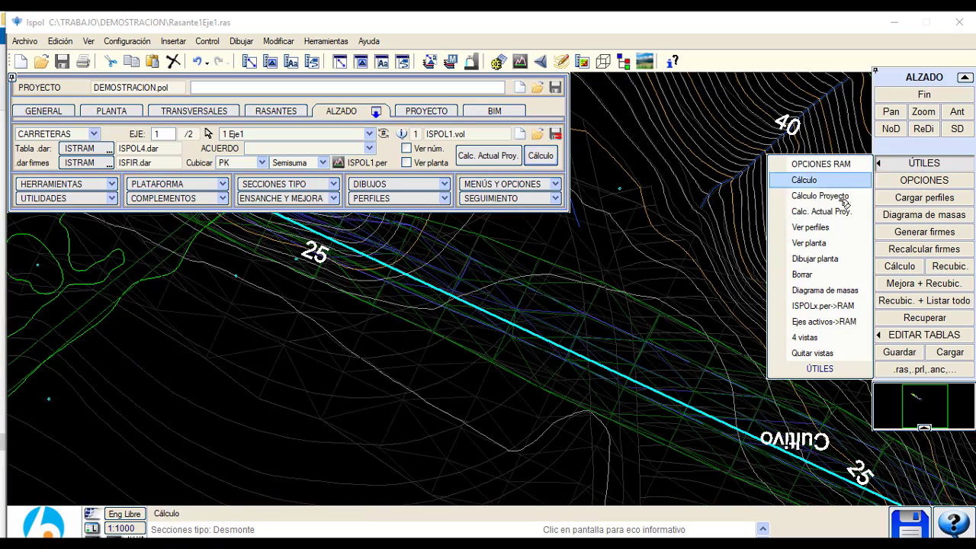
pyautogui.click(804, 180)
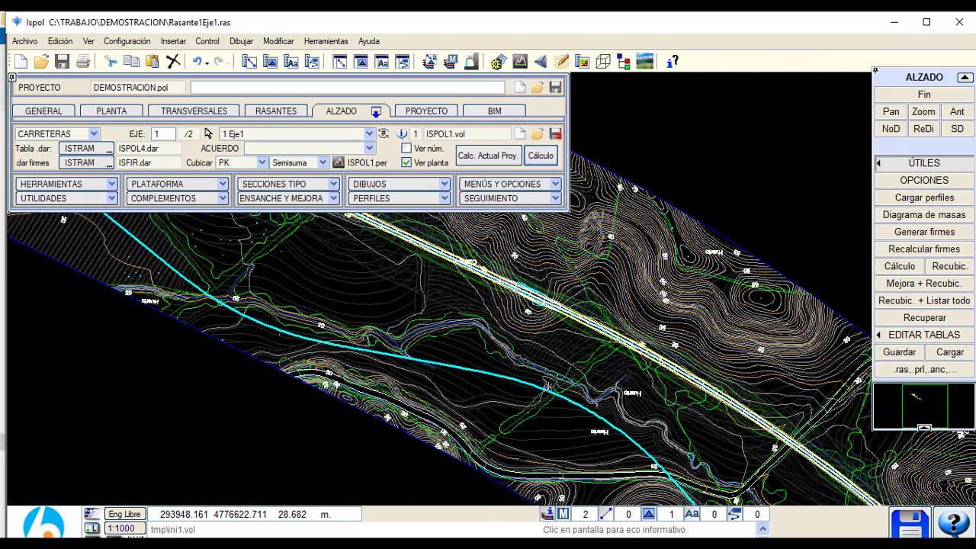
# Step: Inspect the calculated road and its cut slopes in a 3D view, and close that view
pyautogui.scroll(3, 637, 368)
pyautogui.click(462, 263)
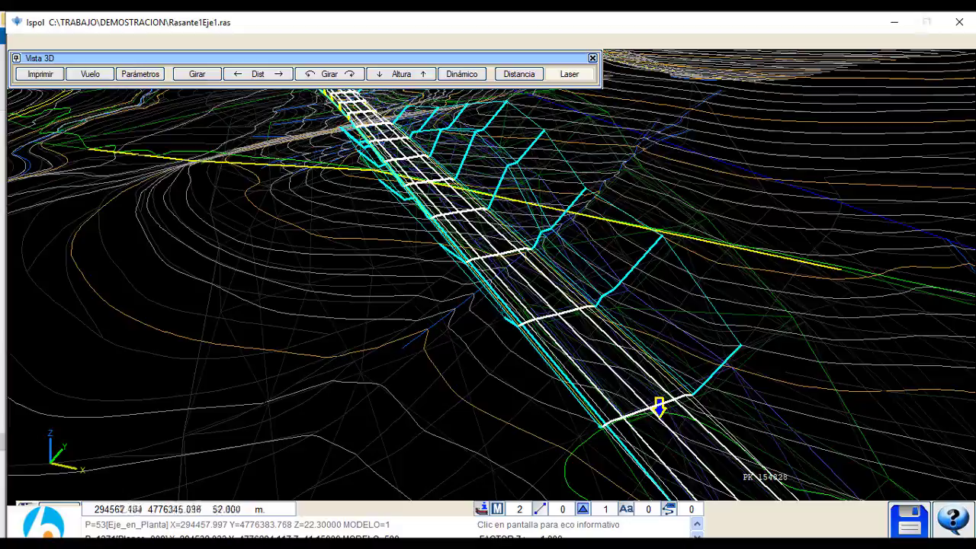
pyautogui.click(591, 58)
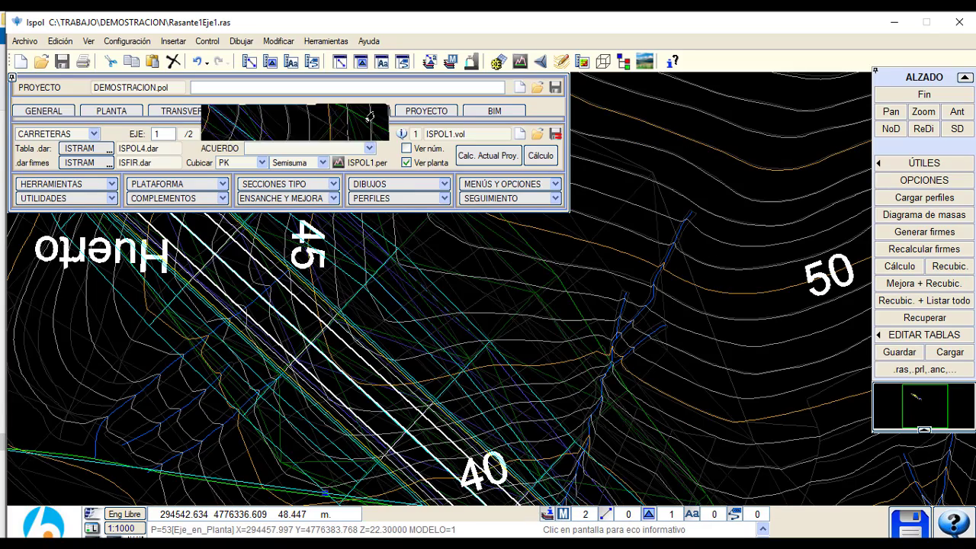
# Step: Set the embankment's T1 slope to 1.7 in the fill definition of type section 1
pyautogui.click(266, 257)
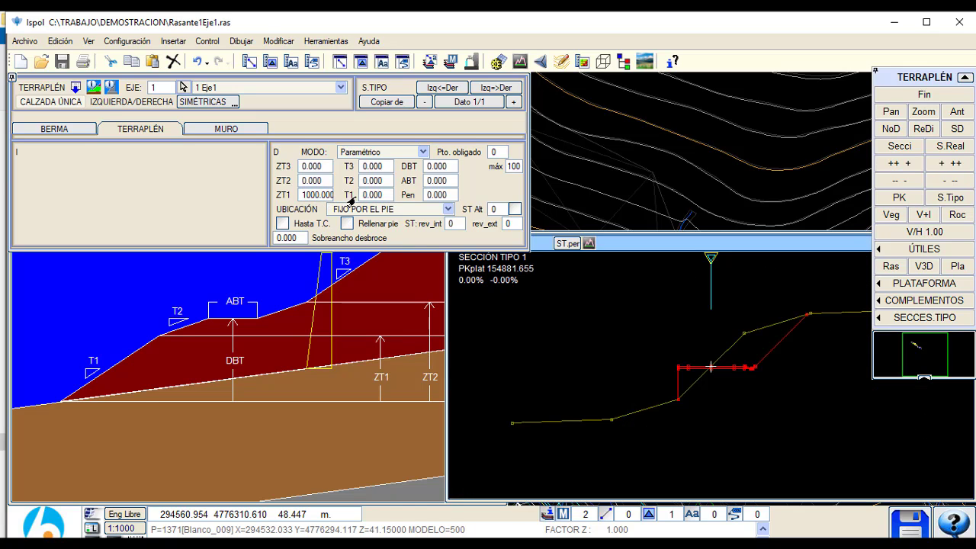
pyautogui.click(372, 196)
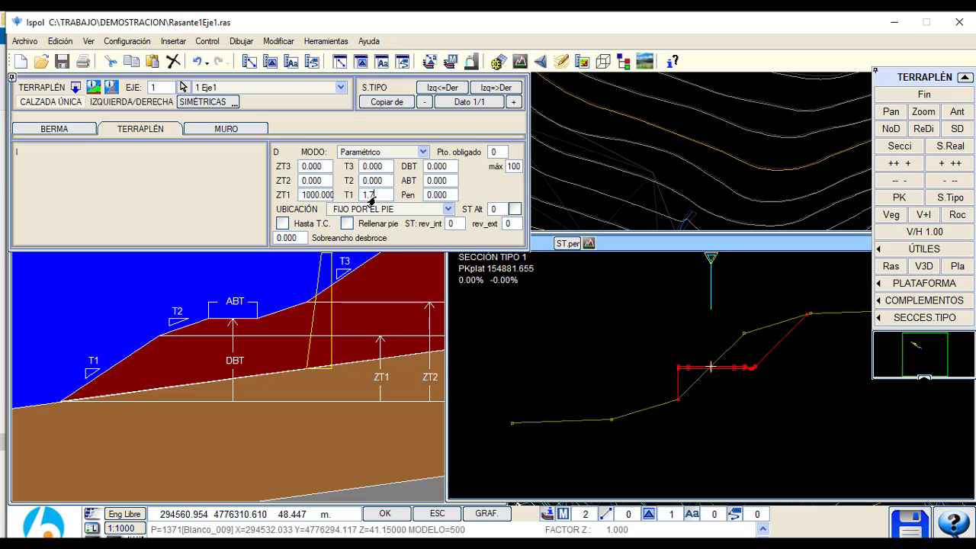
pyautogui.press('Return')
pyautogui.click(99, 88)
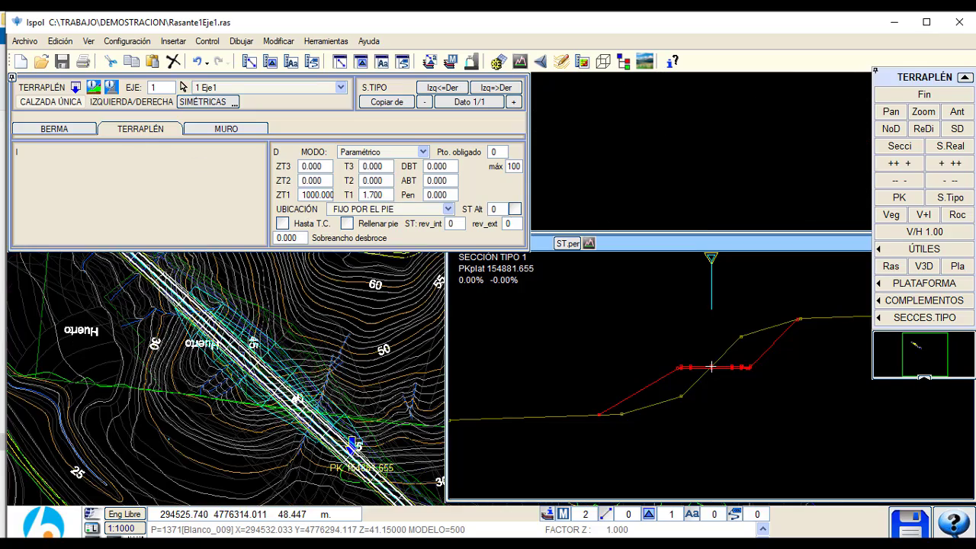
# Step: Check the embankment in the real cross section near PK 154519 and recalculate the axis to update its plan
pyautogui.click(320, 404)
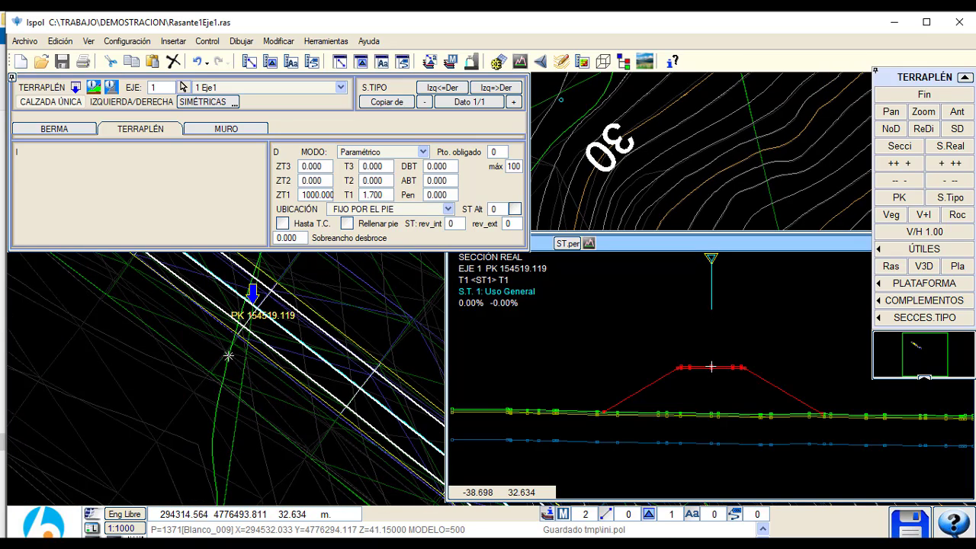
pyautogui.scroll(2, 209, 382)
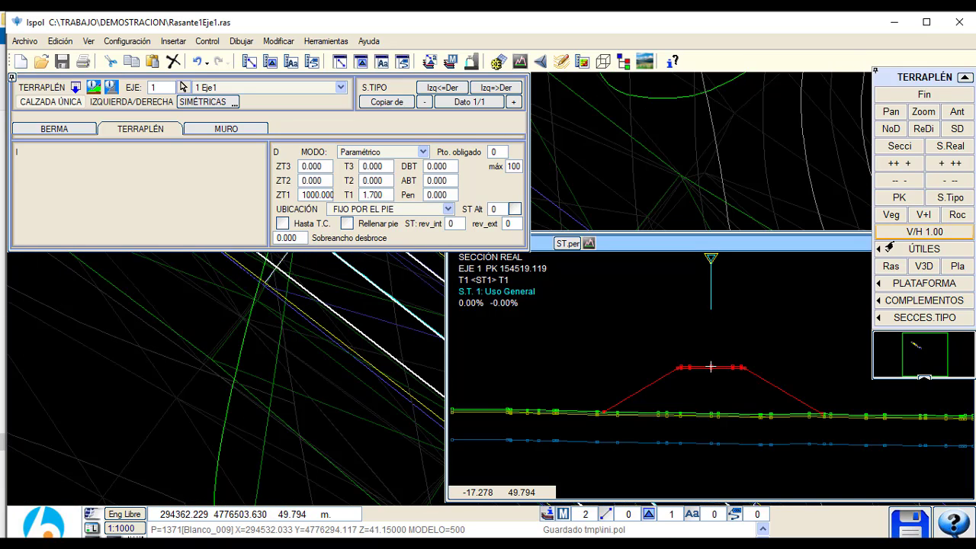
pyautogui.click(924, 249)
pyautogui.click(804, 329)
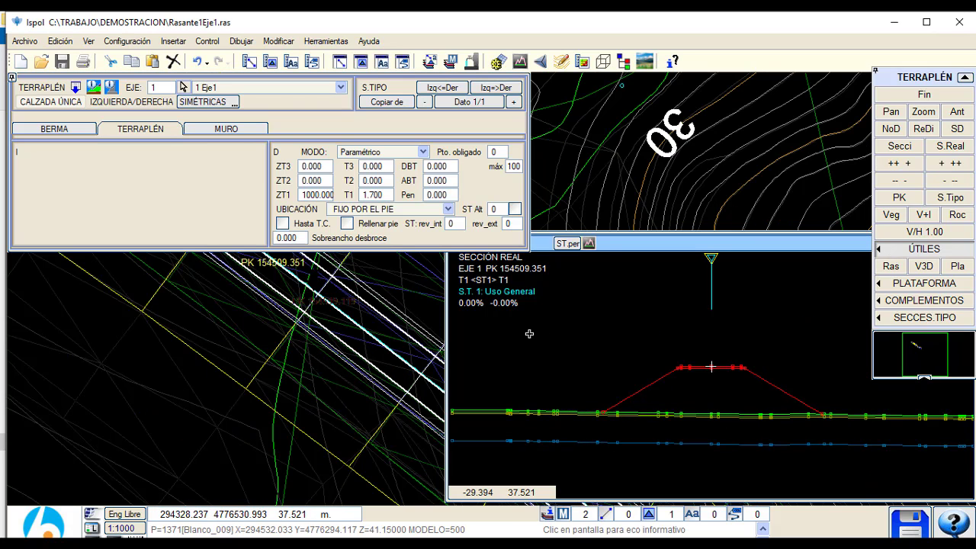
# Step: Set the embankment's T1 slope to 1.5 with the plan recalculated, and save the axis data
pyautogui.doubleClick(370, 197)
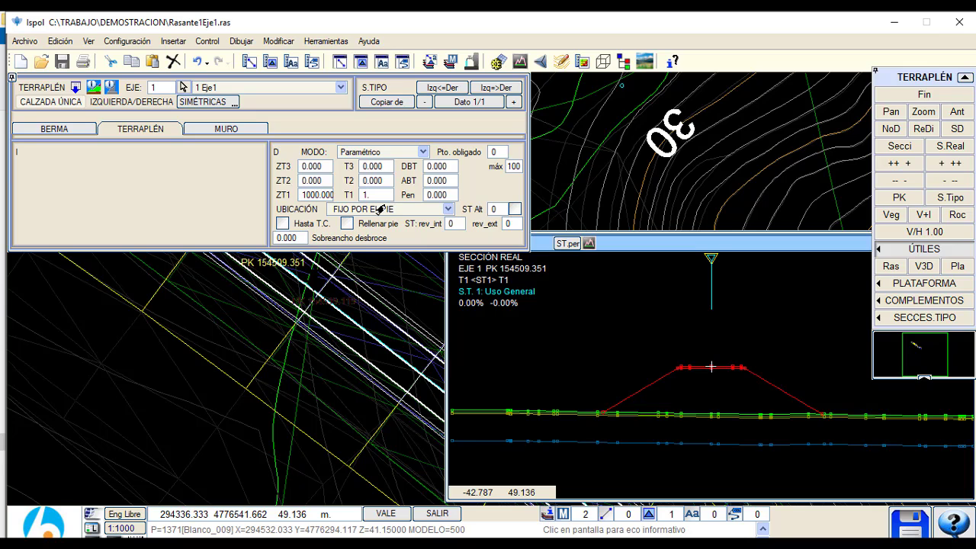
pyautogui.press('Return')
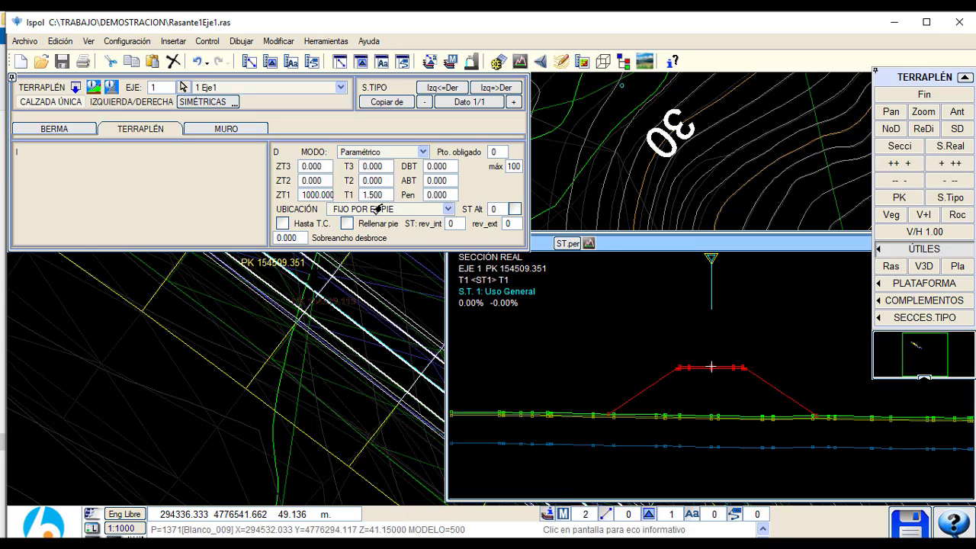
pyautogui.click(888, 249)
pyautogui.click(865, 337)
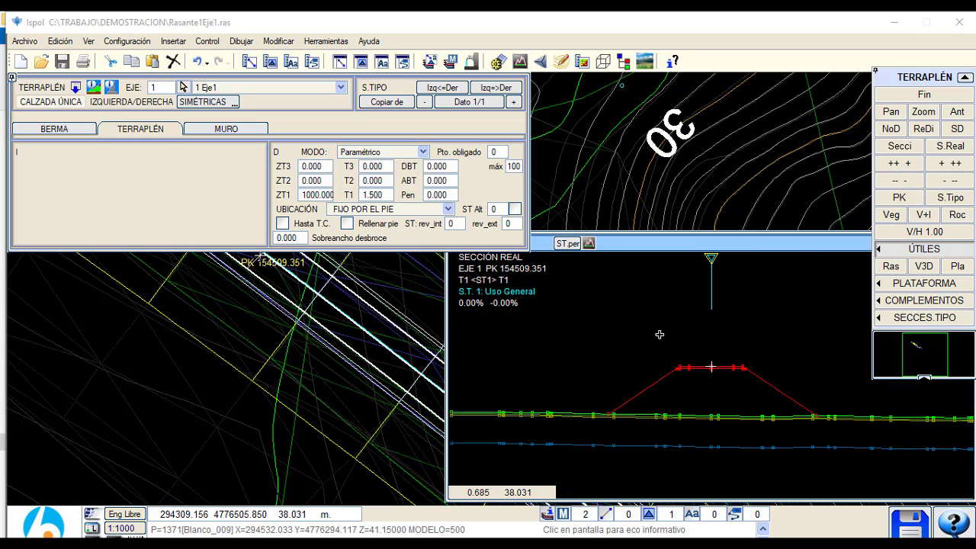
pyautogui.click(907, 525)
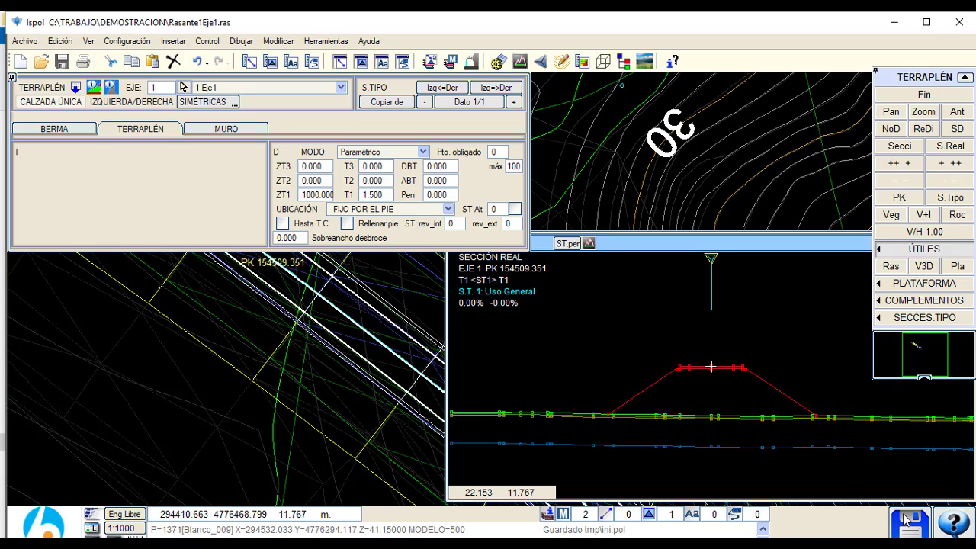
pyautogui.click(922, 94)
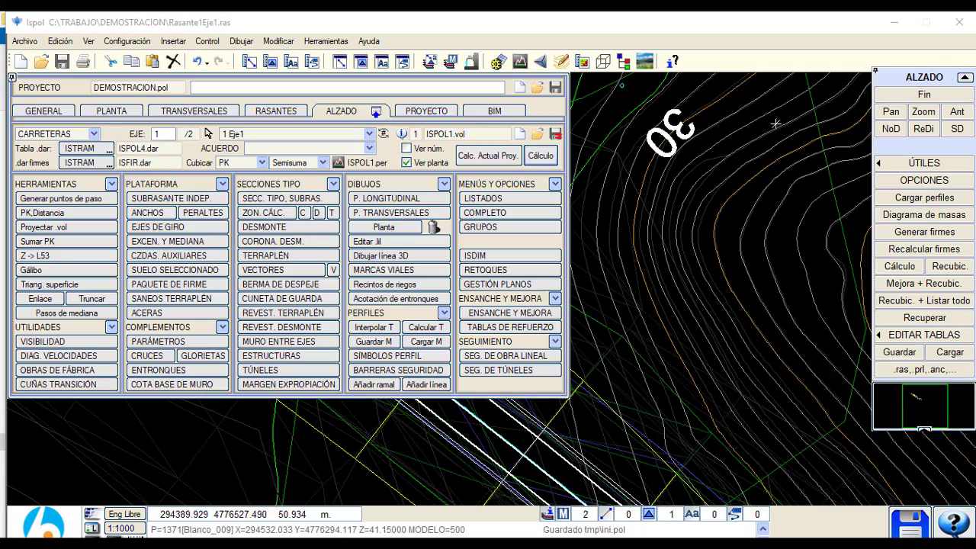
# Step: Add a second type section to axis 1 in the type sections and subgrade definition
pyautogui.click(376, 111)
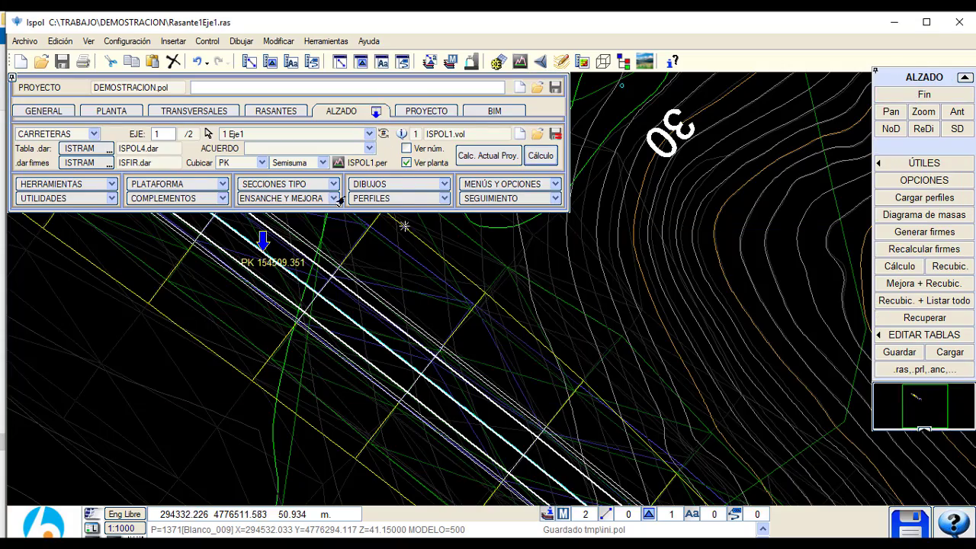
pyautogui.click(328, 184)
pyautogui.press('Escape')
pyautogui.scroll(-5, 632, 355)
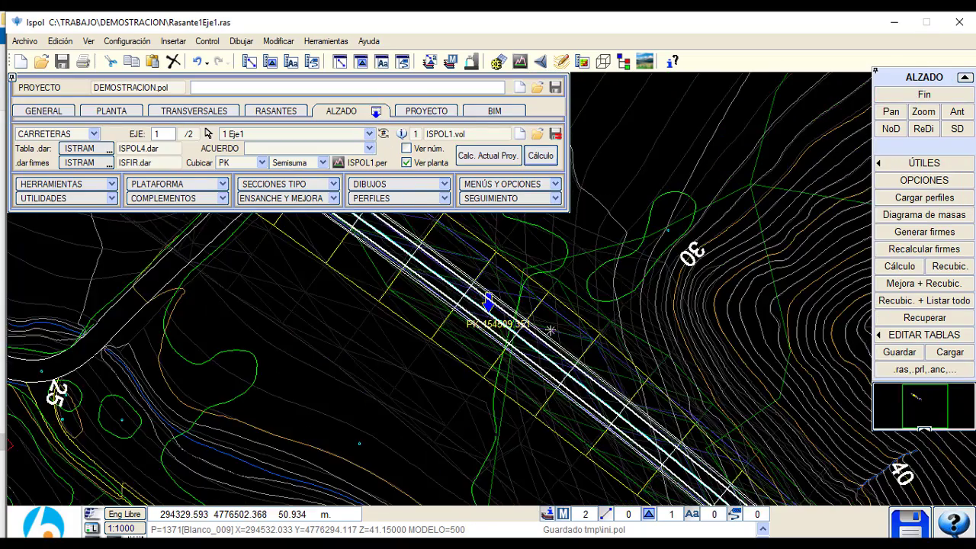
pyautogui.click(308, 184)
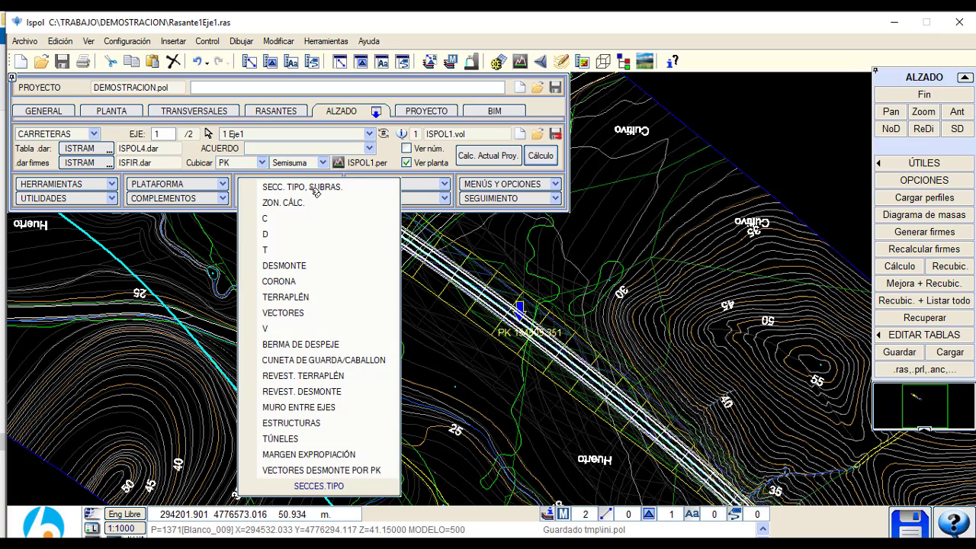
pyautogui.click(312, 187)
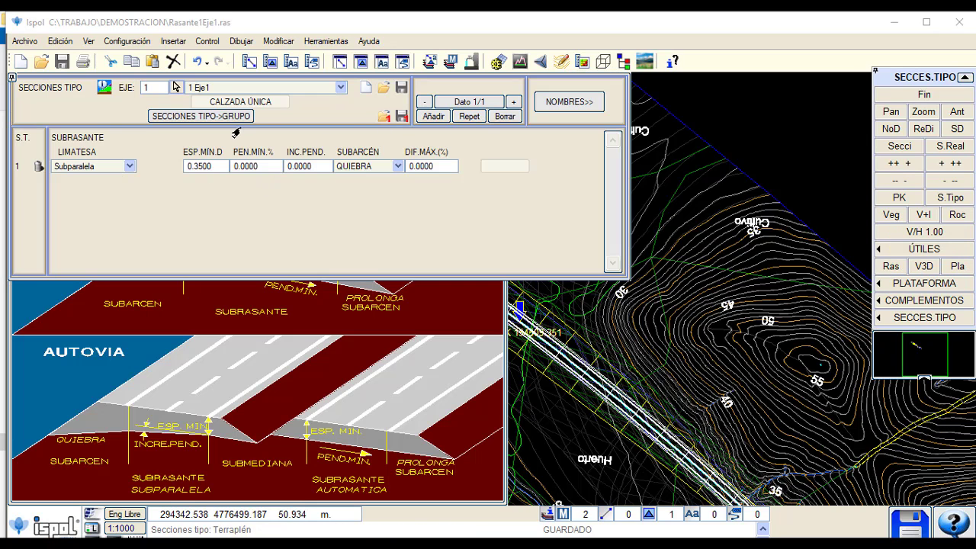
pyautogui.click(450, 113)
# Step: Name the second type section "Taludes Mas Verticales"
pyautogui.click(557, 102)
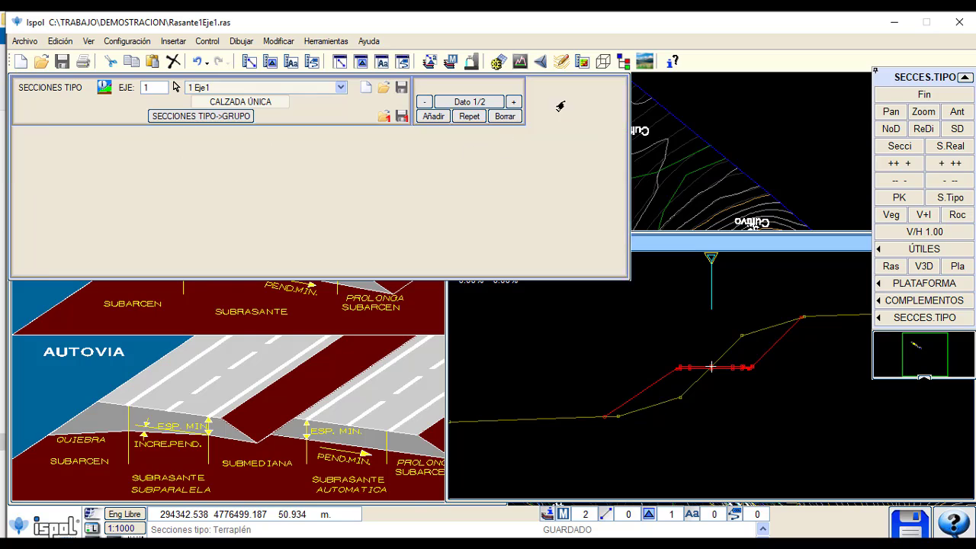
pyautogui.click(142, 181)
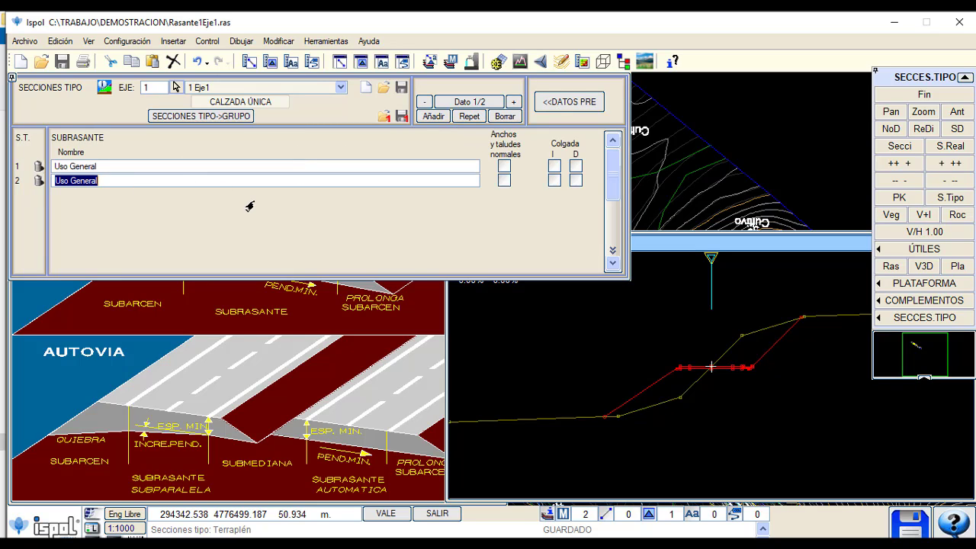
pyautogui.write('Talude')
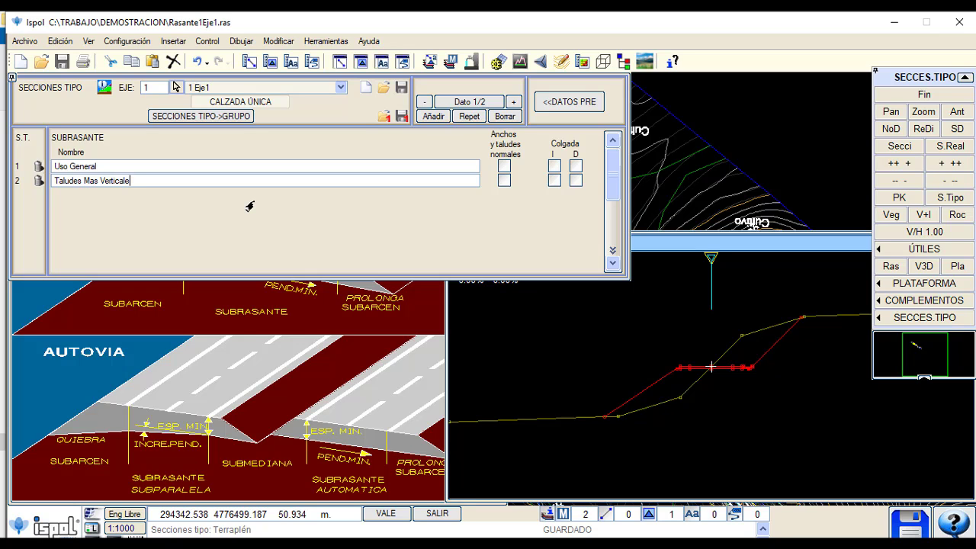
pyautogui.click(924, 94)
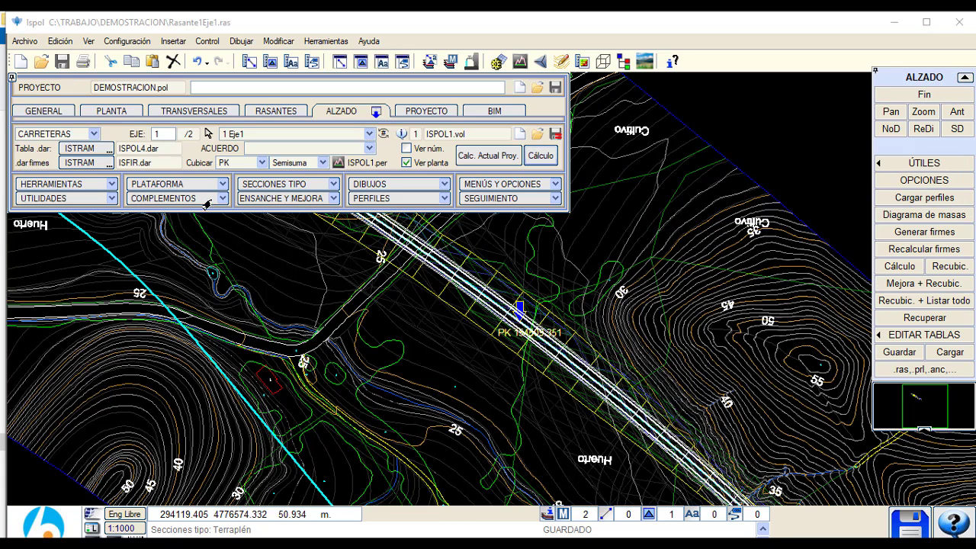
# Step: Set the embankment's T1 slope to 1 in the fill definition of type section 1
pyautogui.click(288, 183)
pyautogui.click(313, 301)
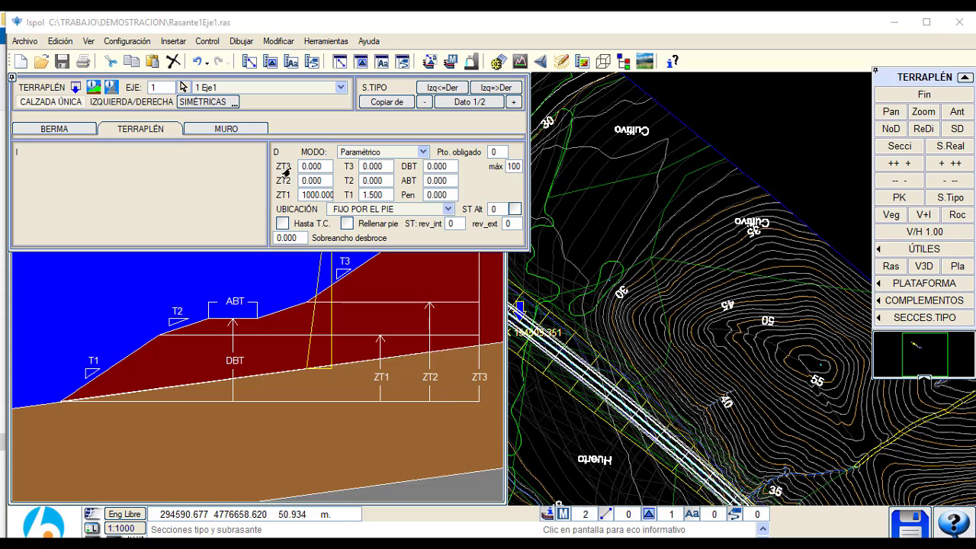
pyautogui.click(367, 195)
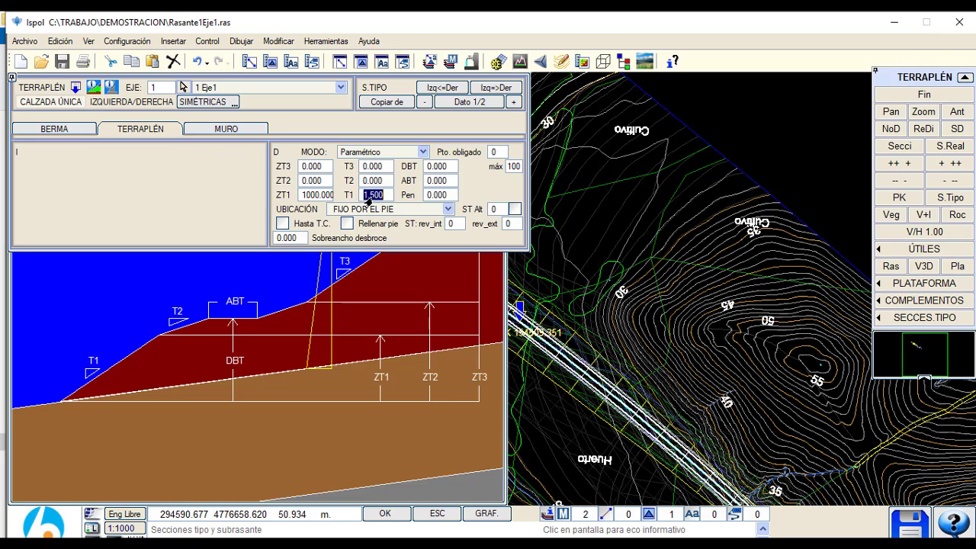
pyautogui.write('1')
pyautogui.press('Return')
pyautogui.click(924, 94)
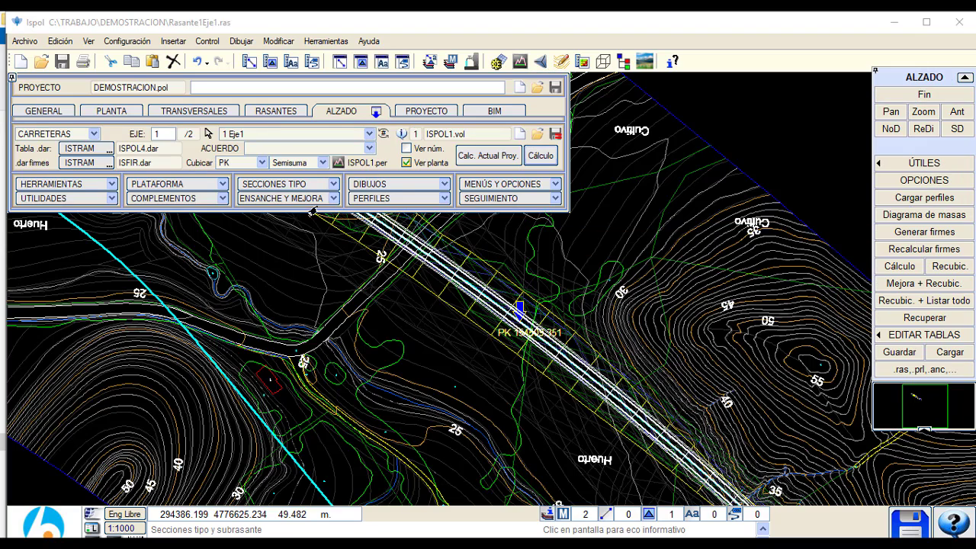
# Step: Set the earth slope D1 to 0.5 in the cut definition of type section 2
pyautogui.click(285, 199)
pyautogui.click(288, 184)
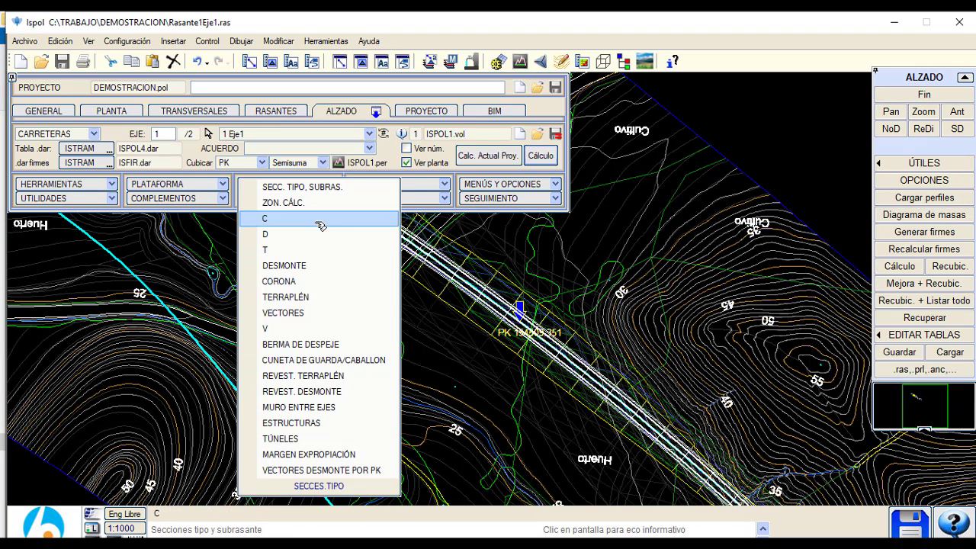
pyautogui.click(330, 283)
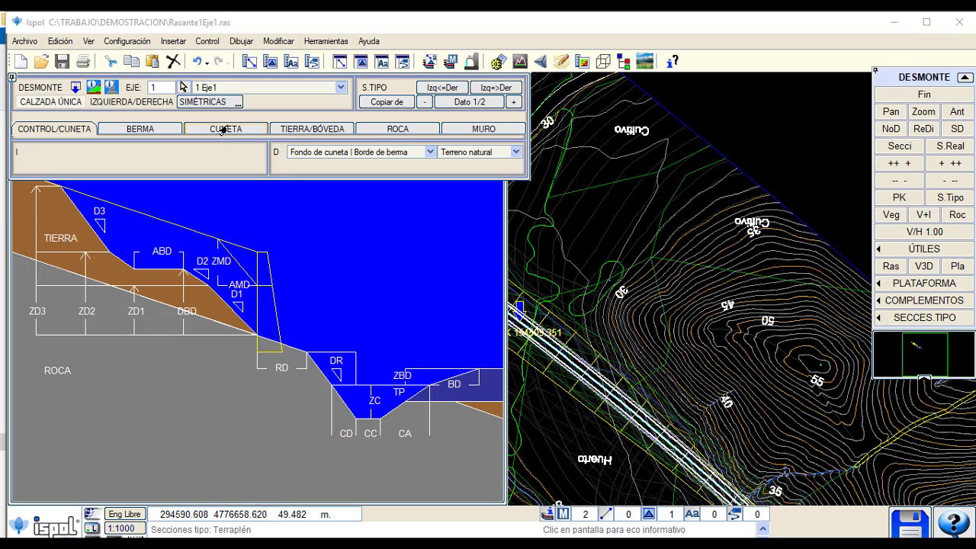
pyautogui.click(491, 105)
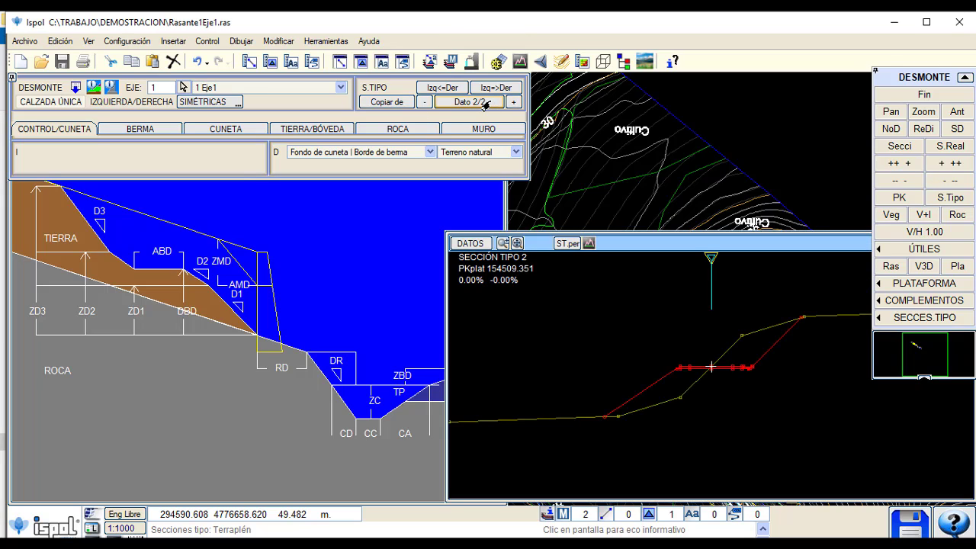
pyautogui.click(305, 129)
pyautogui.doubleClick(372, 194)
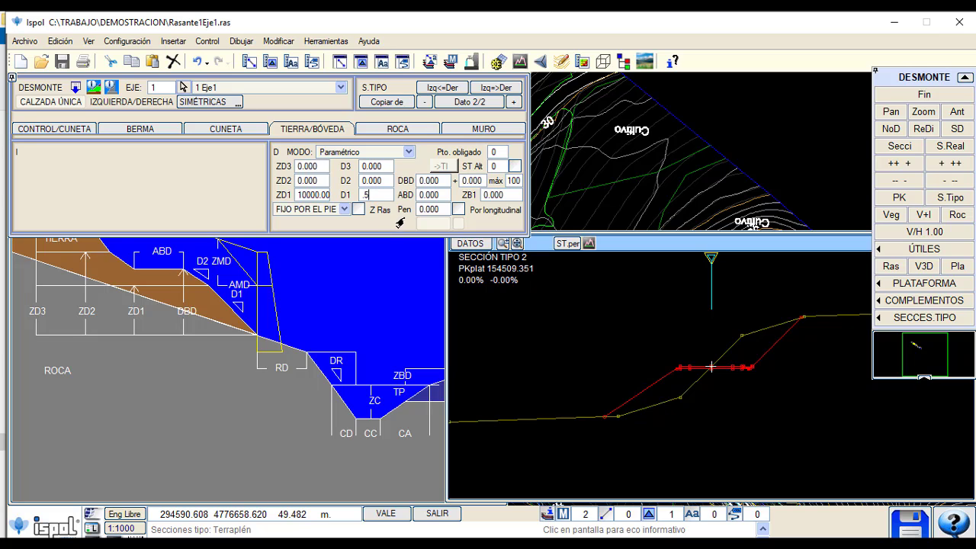
pyautogui.rightClick(756, 86)
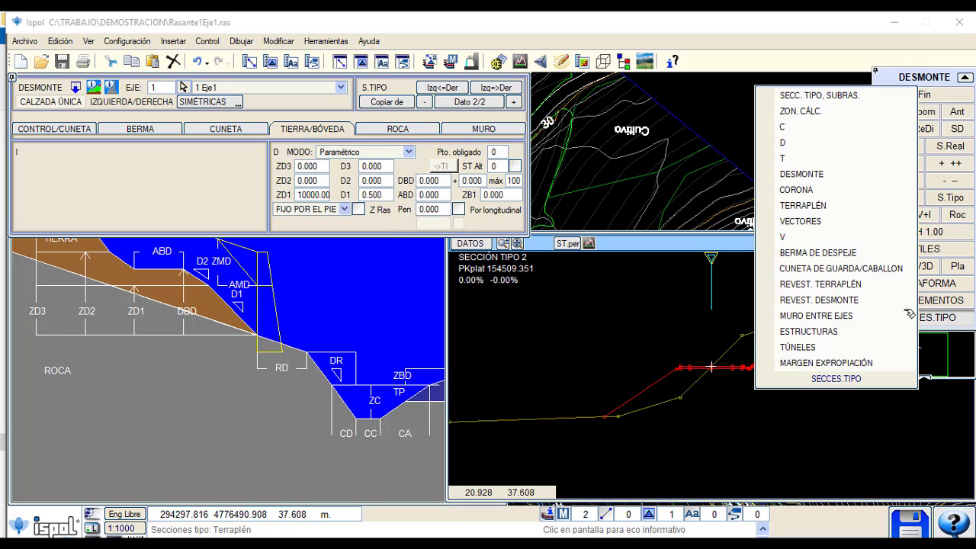
# Step: Set the embankment's T1 slope to 1.5 in the fill definition of type section 1
pyautogui.click(802, 205)
pyautogui.doubleClick(373, 195)
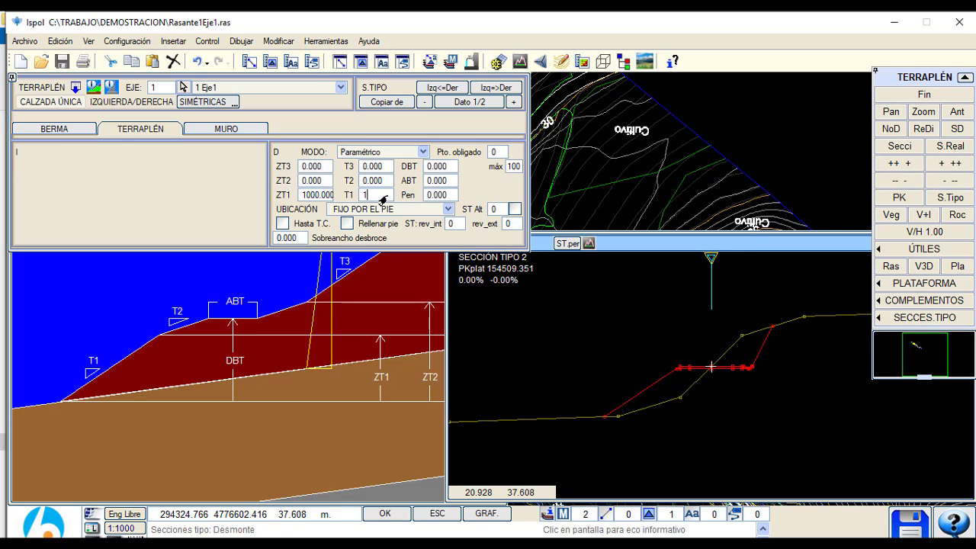
pyautogui.write('1.5')
pyautogui.press('Return')
# Step: Set the embankment's T1 slope to 1 in type section 2, leave the fill definition and save the project
pyautogui.click(513, 102)
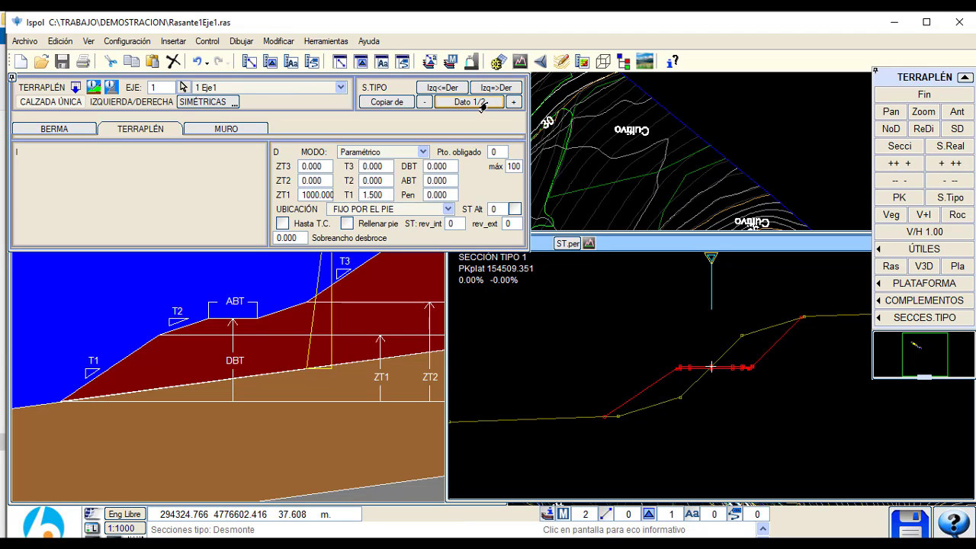
pyautogui.doubleClick(385, 195)
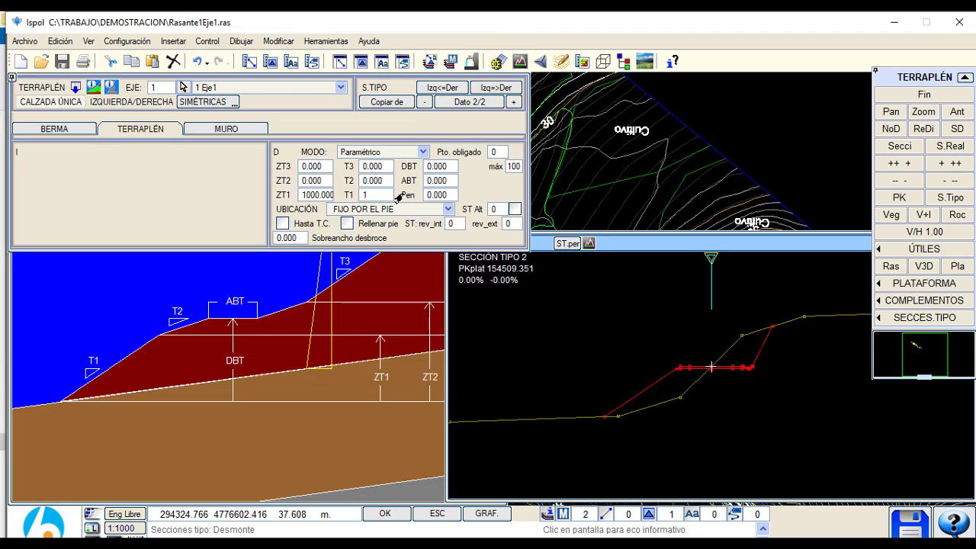
pyautogui.write('1')
pyautogui.press('Return')
pyautogui.click(884, 96)
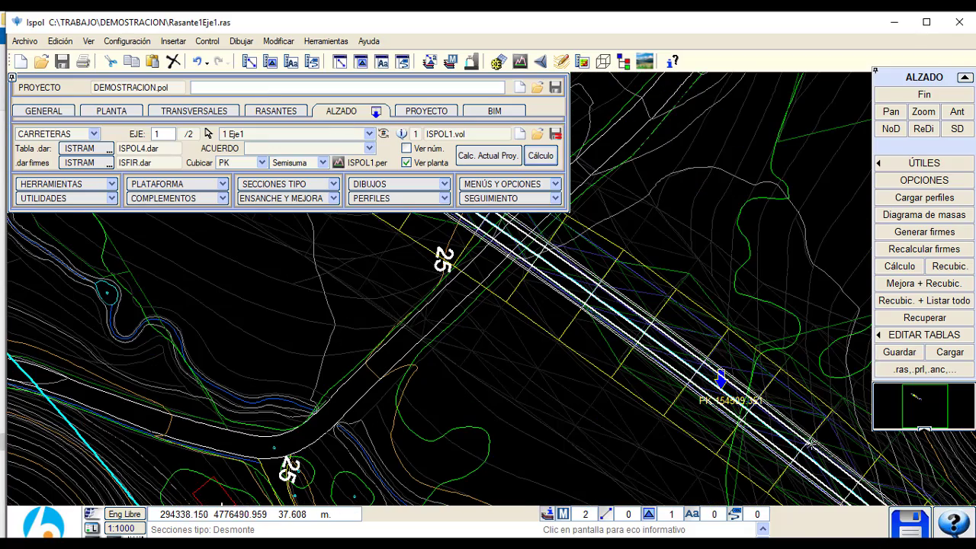
pyautogui.click(904, 520)
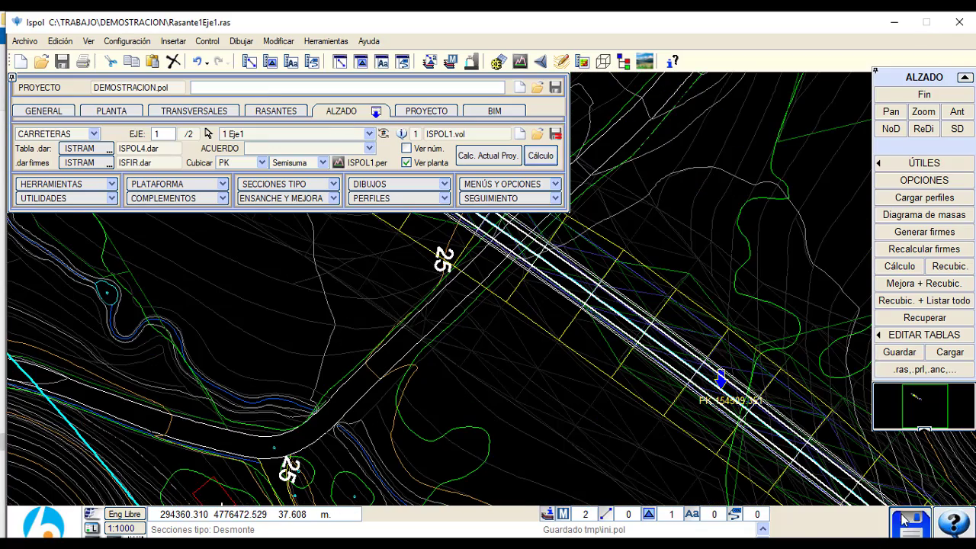
# Step: Add an embankment calculation zone to axis 1, picking its start at PK 154440 and its end at PK 154540 in plan
pyautogui.click(375, 112)
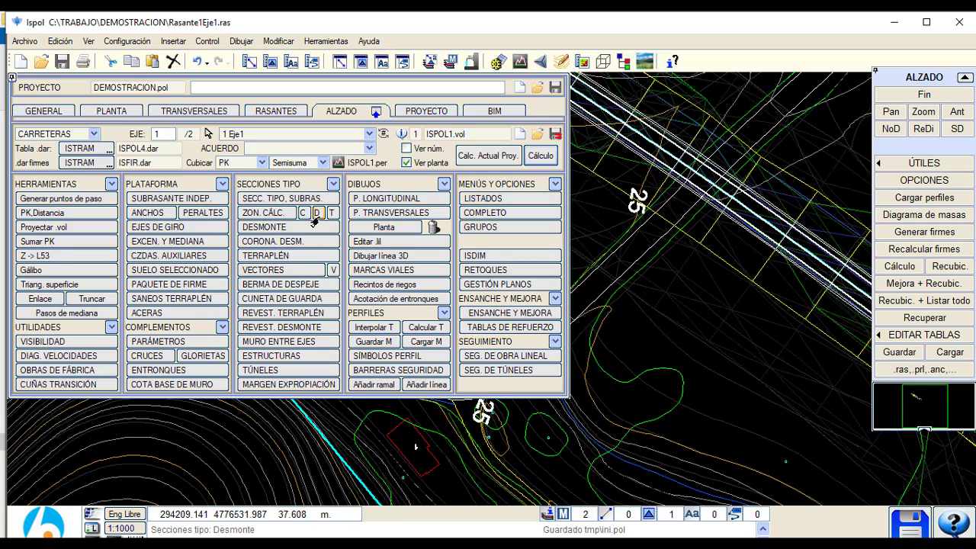
pyautogui.click(332, 215)
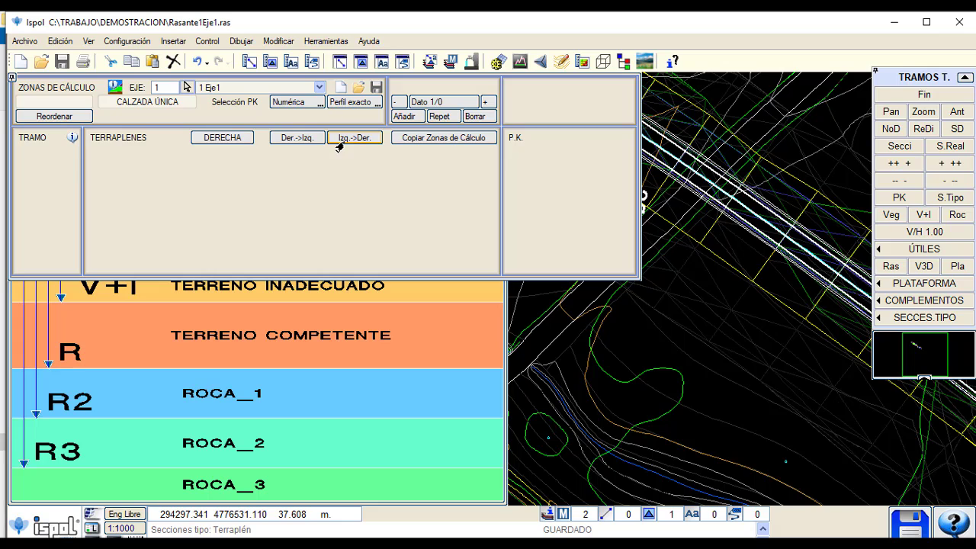
pyautogui.click(404, 116)
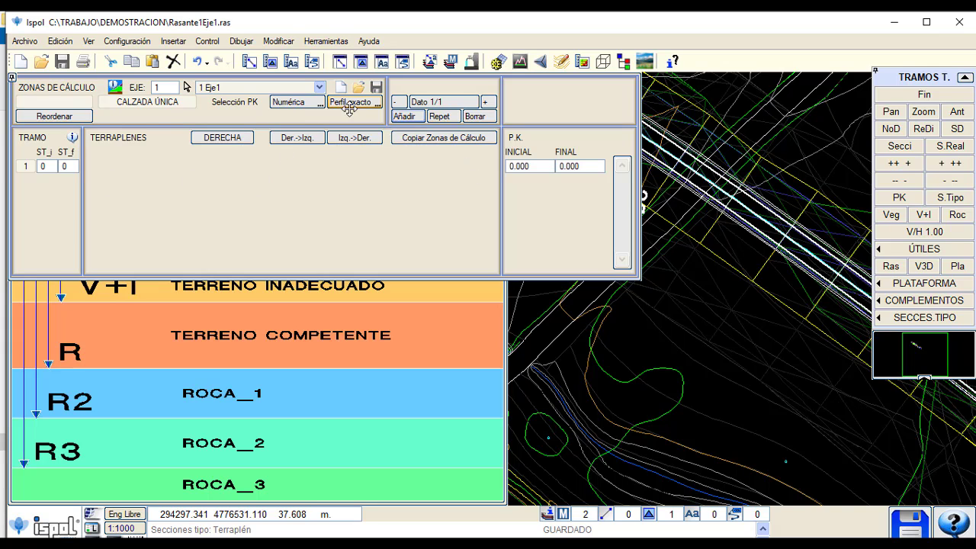
pyautogui.click(551, 167)
pyautogui.click(554, 167)
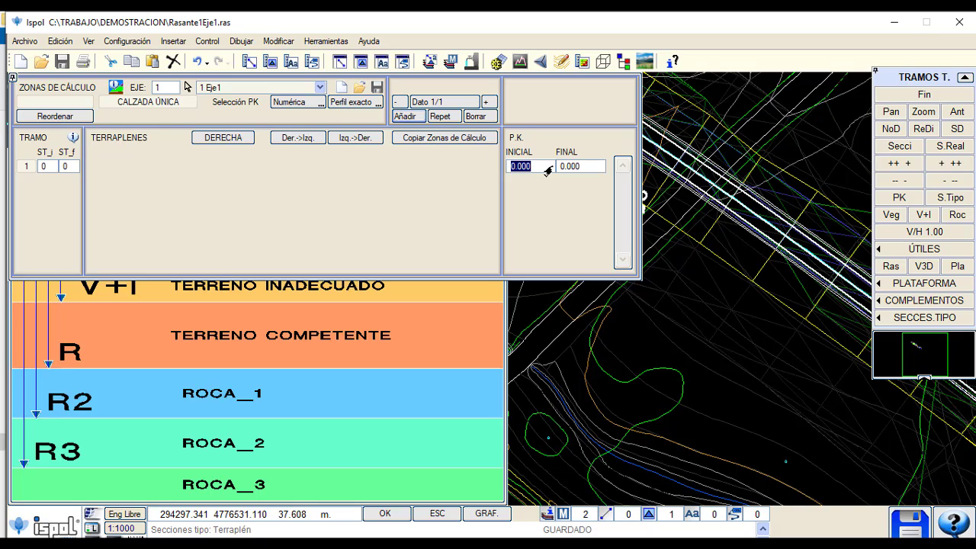
pyautogui.click(360, 106)
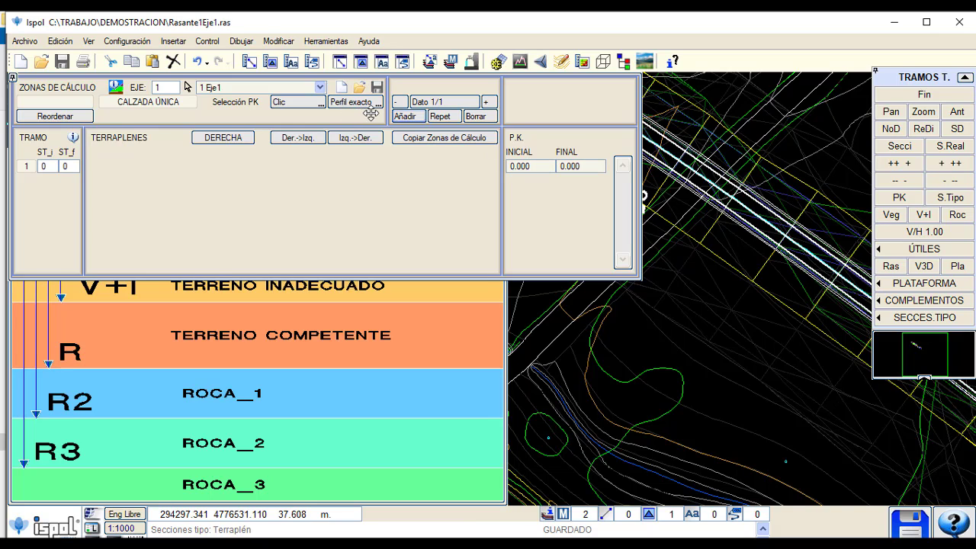
pyautogui.click(534, 172)
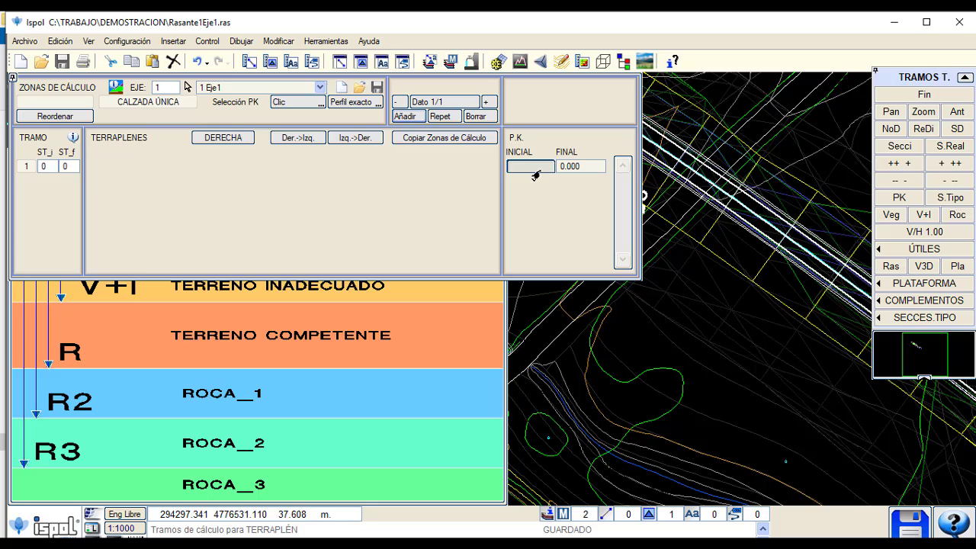
pyautogui.click(714, 237)
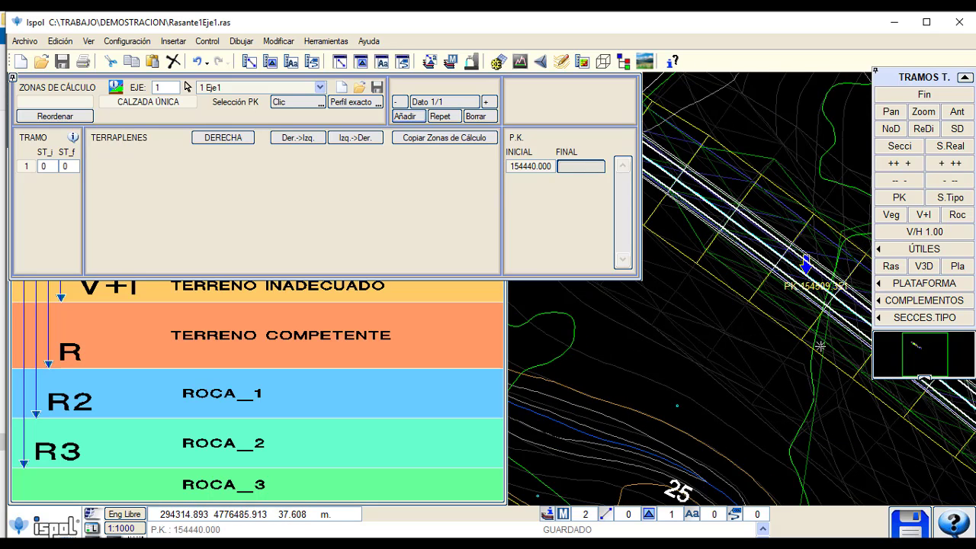
pyautogui.click(855, 375)
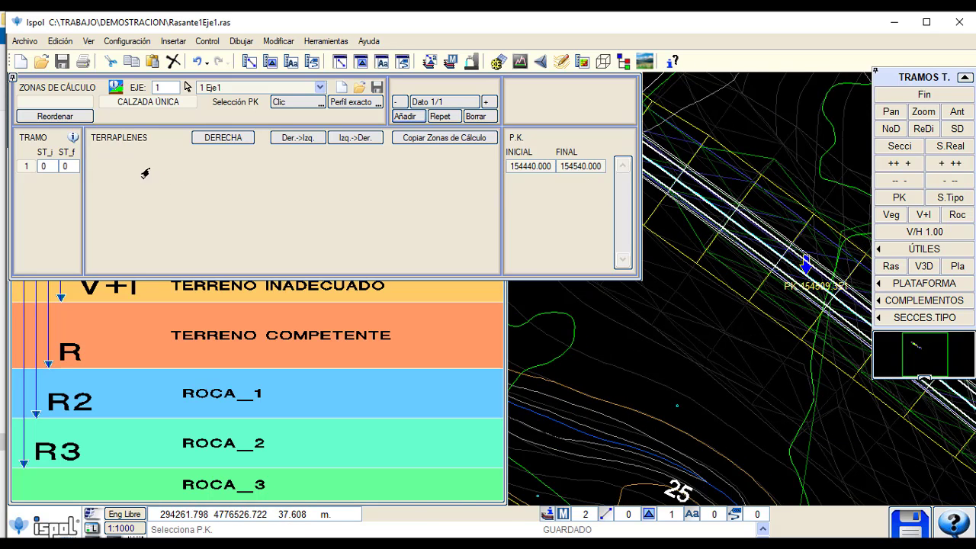
# Step: Assign type section 2 as the initial section of the new embankment calculation zone and leave the zone definition
pyautogui.click(47, 167)
pyautogui.write('2')
pyautogui.press('Return')
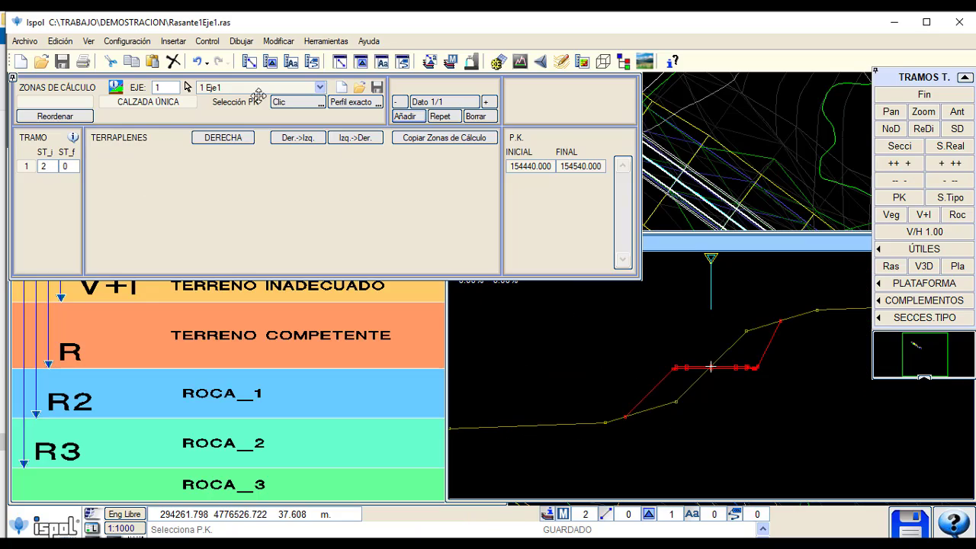
pyautogui.click(911, 95)
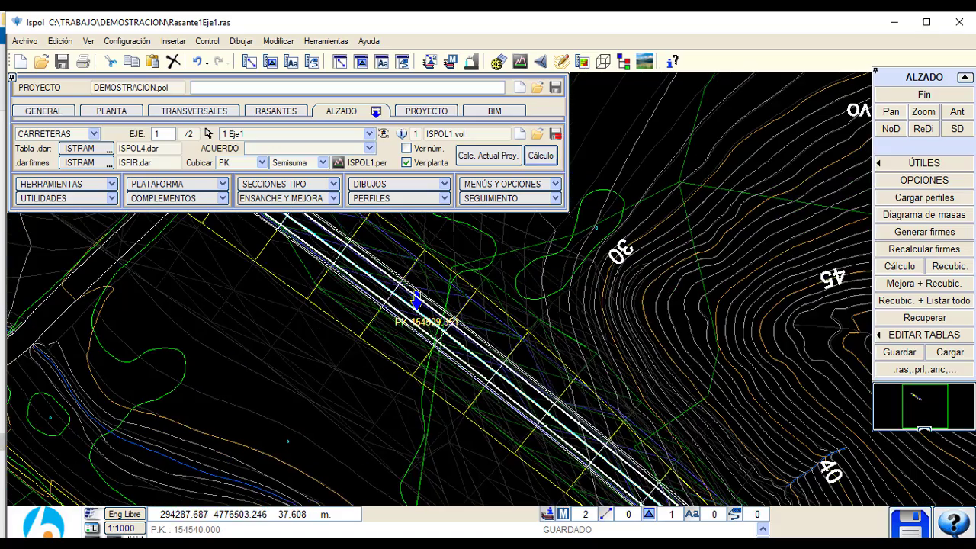
# Step: Display the real cross section of axis 1 and inspect the embankment around PK 154440
pyautogui.click(924, 163)
pyautogui.click(814, 227)
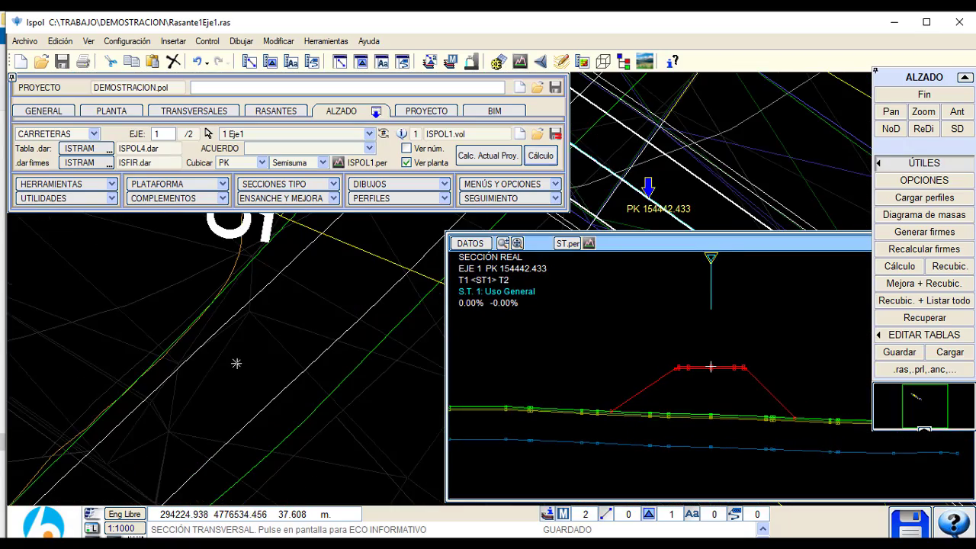
pyautogui.scroll(3, 272, 359)
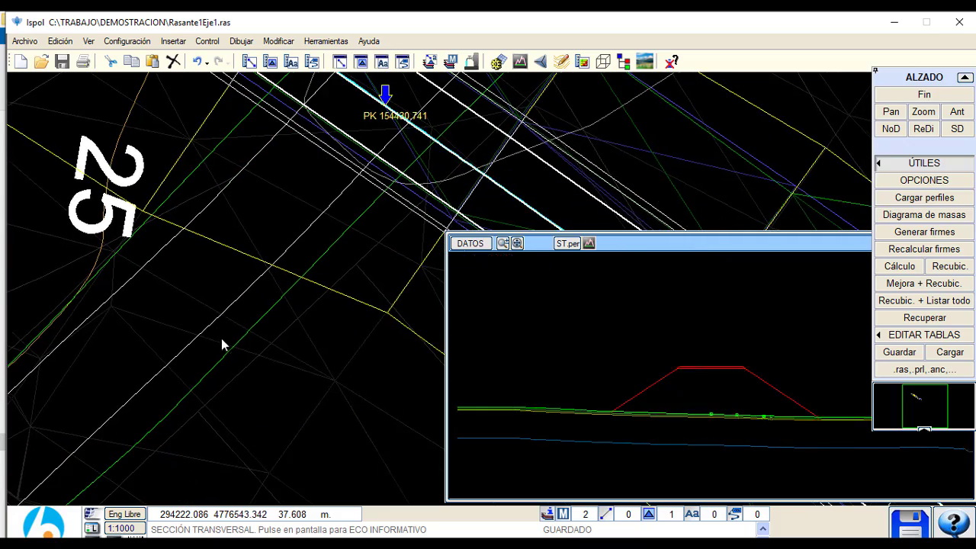
pyautogui.scroll(-3, 222, 343)
# Step: Enter a steeper T1 embankment slope for type section 2 and recalculate axis 1
pyautogui.click(320, 185)
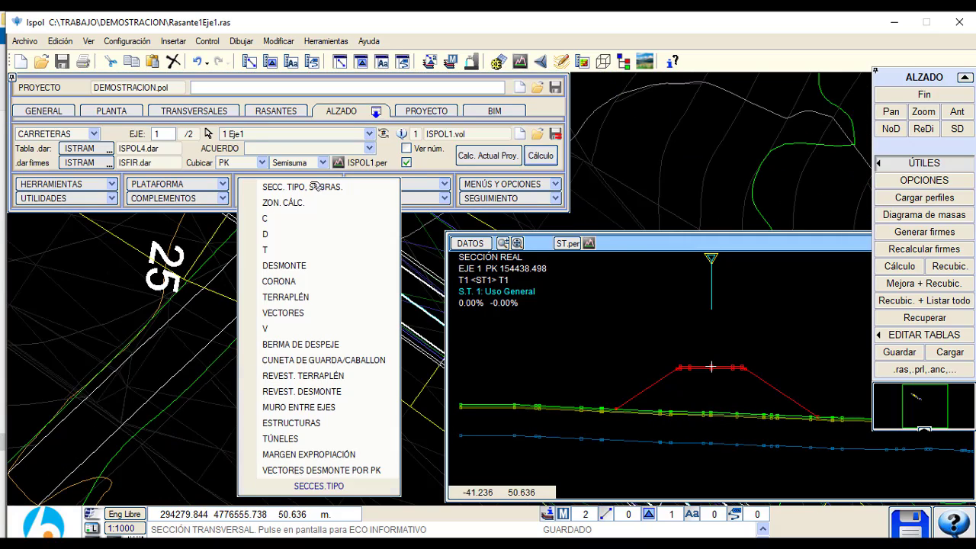
pyautogui.click(316, 294)
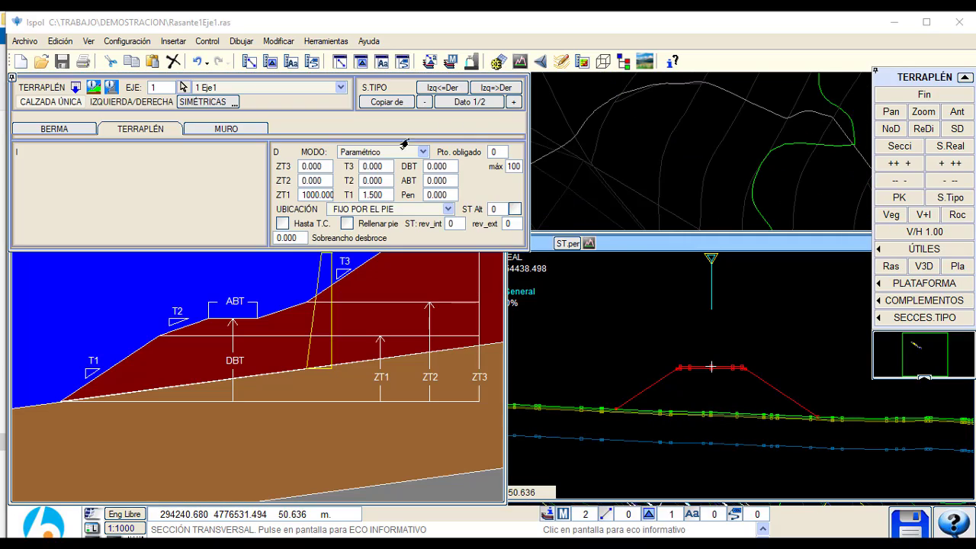
pyautogui.click(512, 102)
pyautogui.click(373, 196)
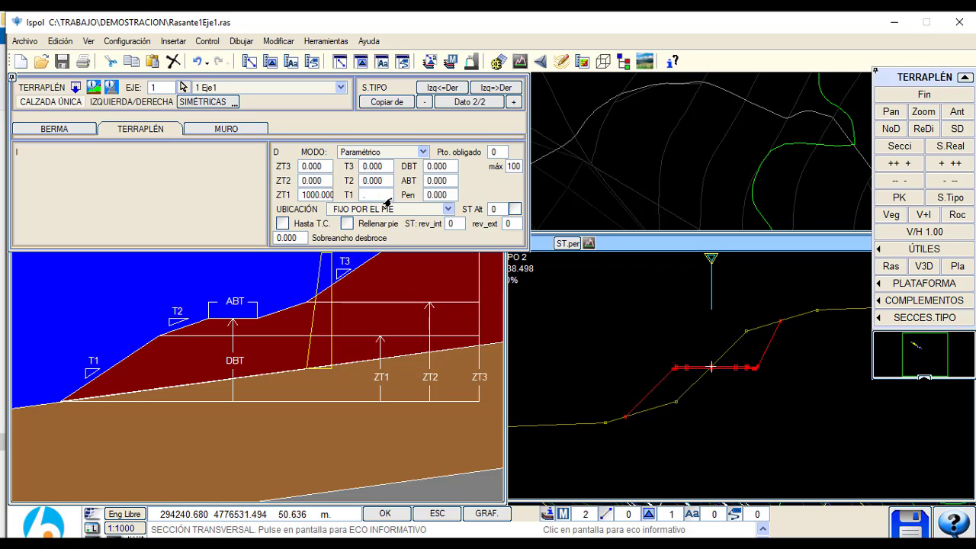
pyautogui.click(924, 94)
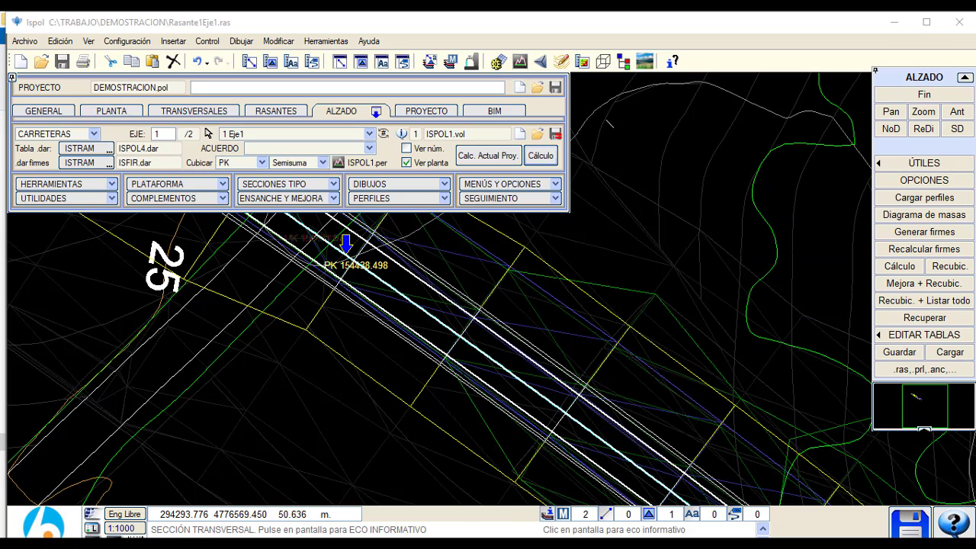
pyautogui.click(541, 156)
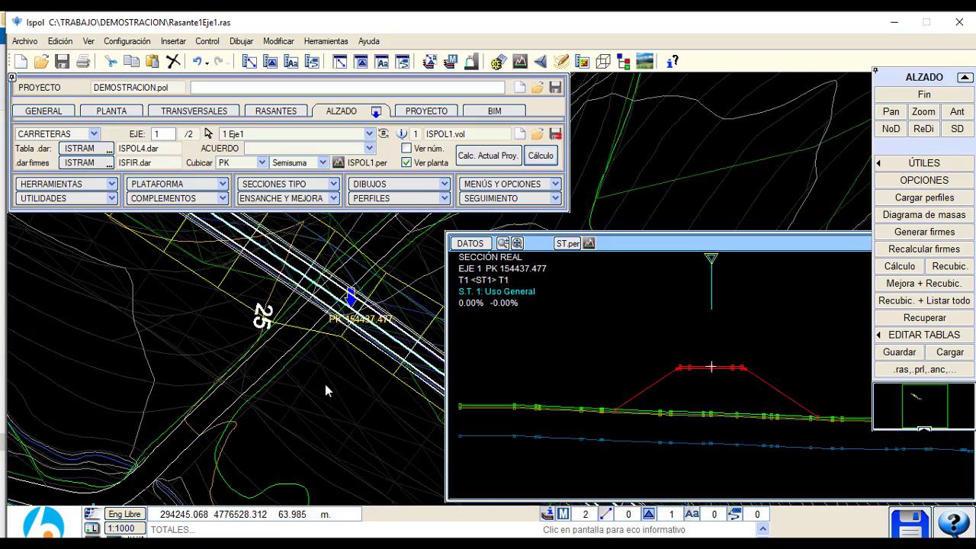
pyautogui.scroll(2, 325, 390)
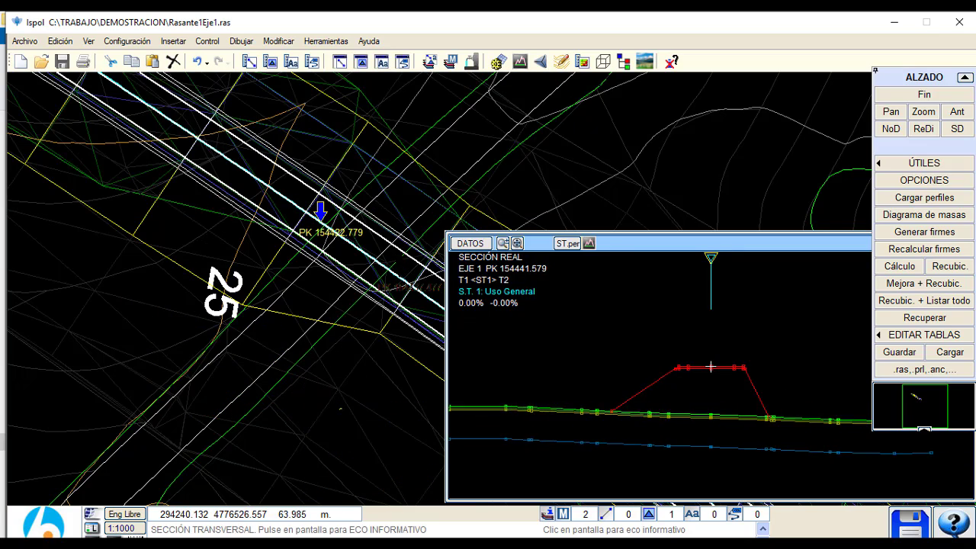
# Step: Duplicate the embankment calculation zone and set the first copy to change from type section 1 to type section 2
pyautogui.click(321, 184)
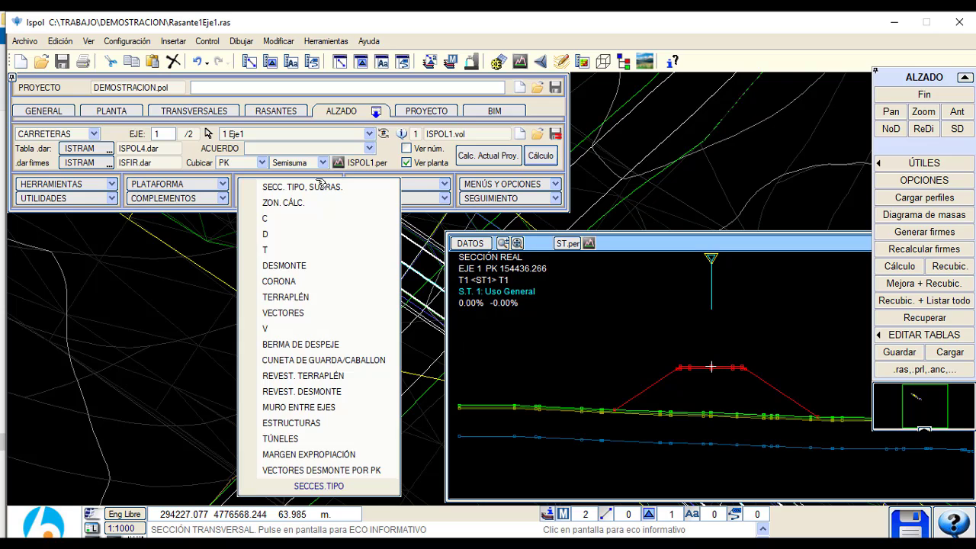
pyautogui.click(319, 249)
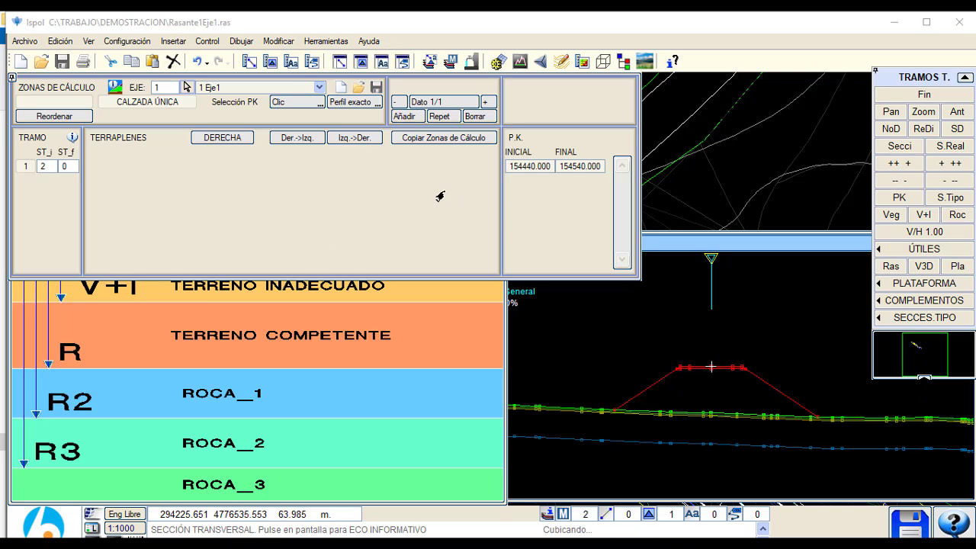
pyautogui.click(442, 117)
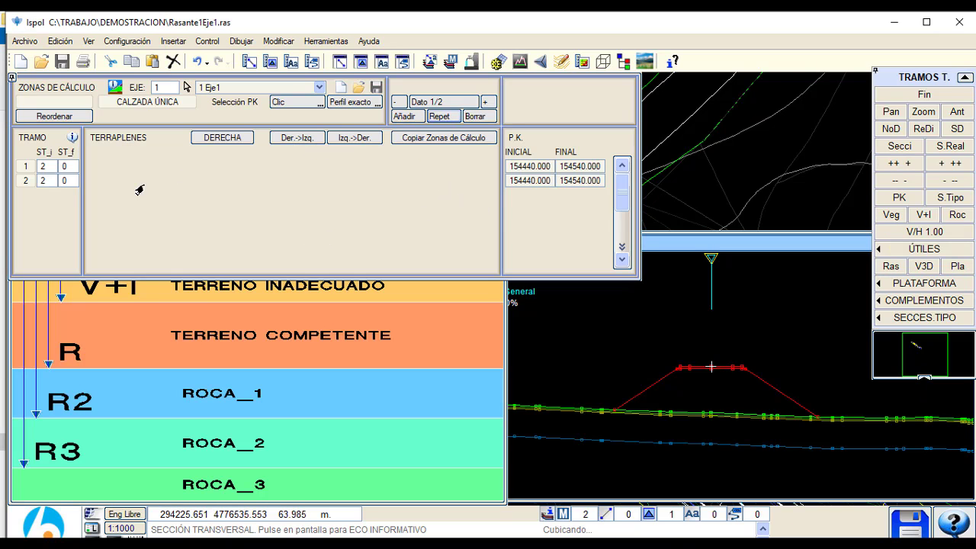
pyautogui.click(44, 167)
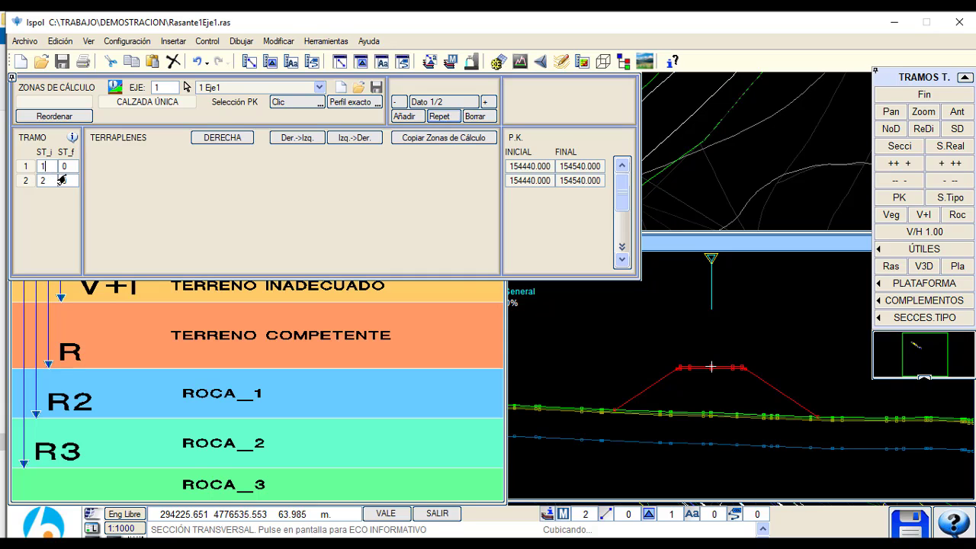
pyautogui.press('Tab')
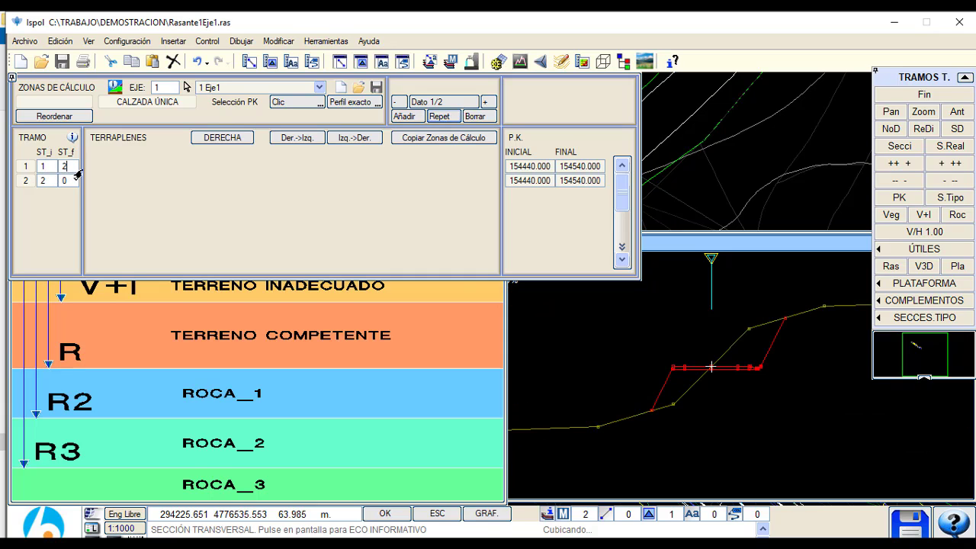
pyautogui.press('Return')
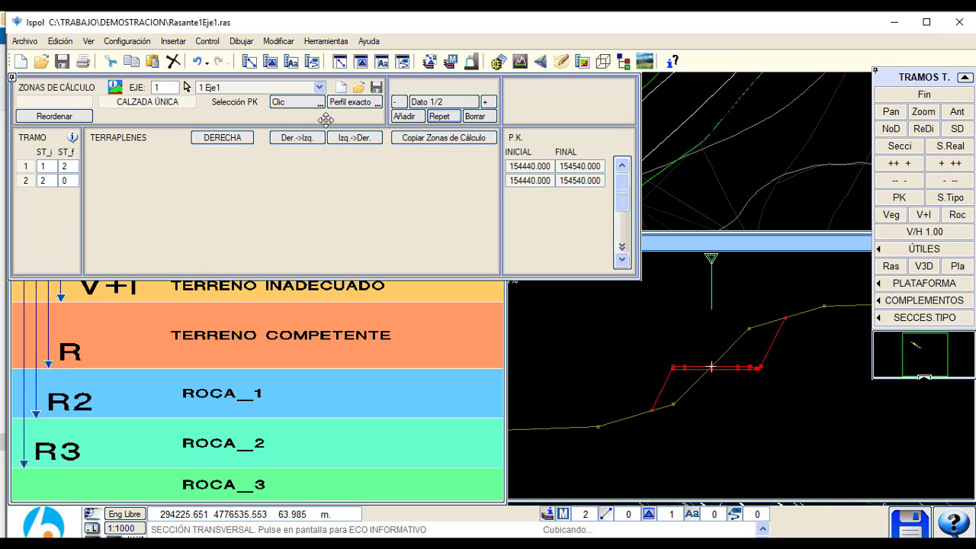
# Step: Switch to numeric station entry and set the first embankment zone to run from PK 154340 to PK 154440
pyautogui.click(349, 105)
pyautogui.click(359, 105)
pyautogui.click(308, 106)
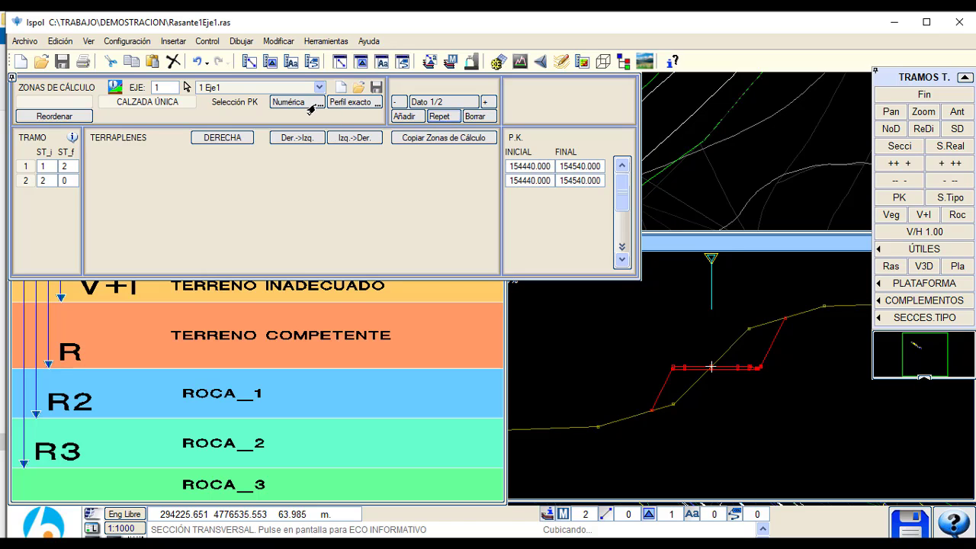
pyautogui.click(579, 167)
pyautogui.click(534, 181)
pyautogui.click(580, 166)
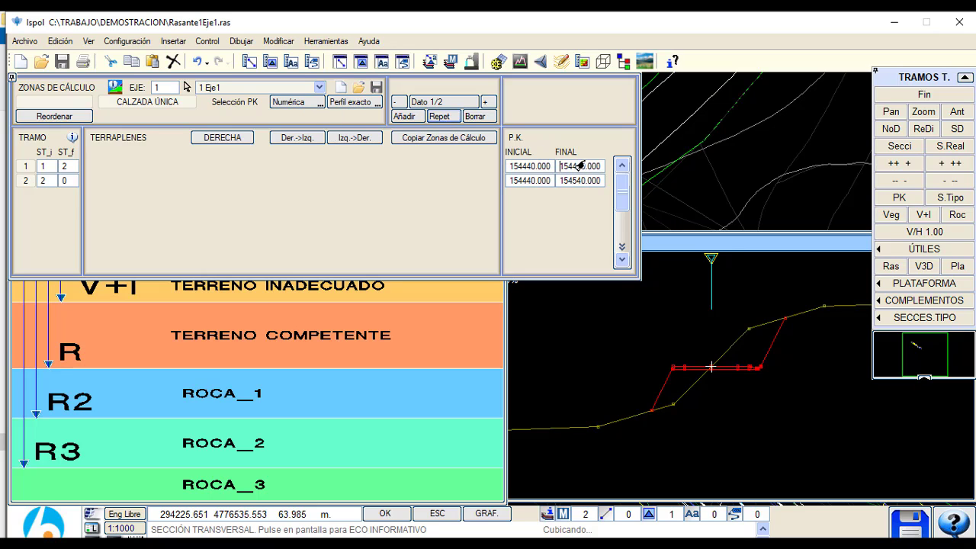
pyautogui.click(529, 171)
pyautogui.click(534, 172)
pyautogui.press('Return')
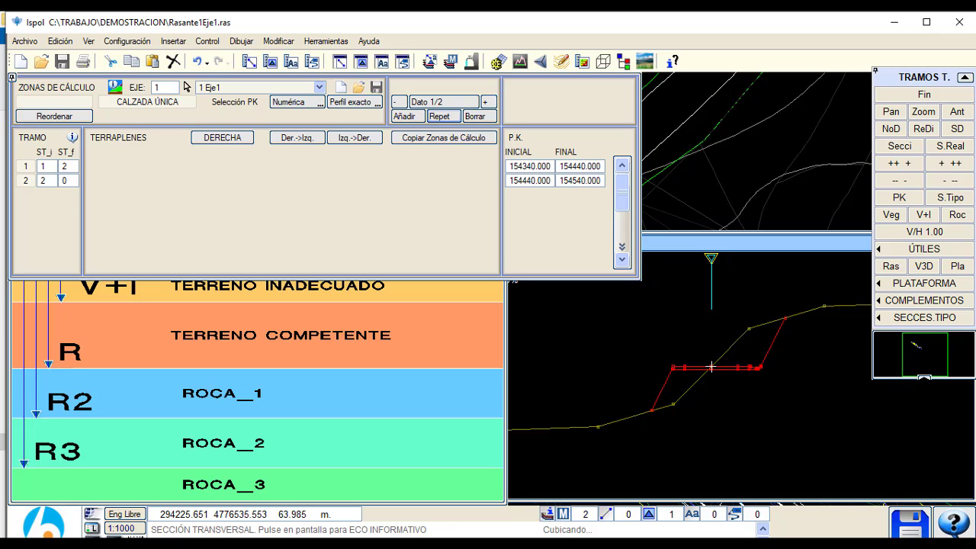
# Step: Recalculate axis 1 and inspect the real cross sections along the transition zone leading up to PK 154440
pyautogui.click(923, 94)
pyautogui.click(540, 156)
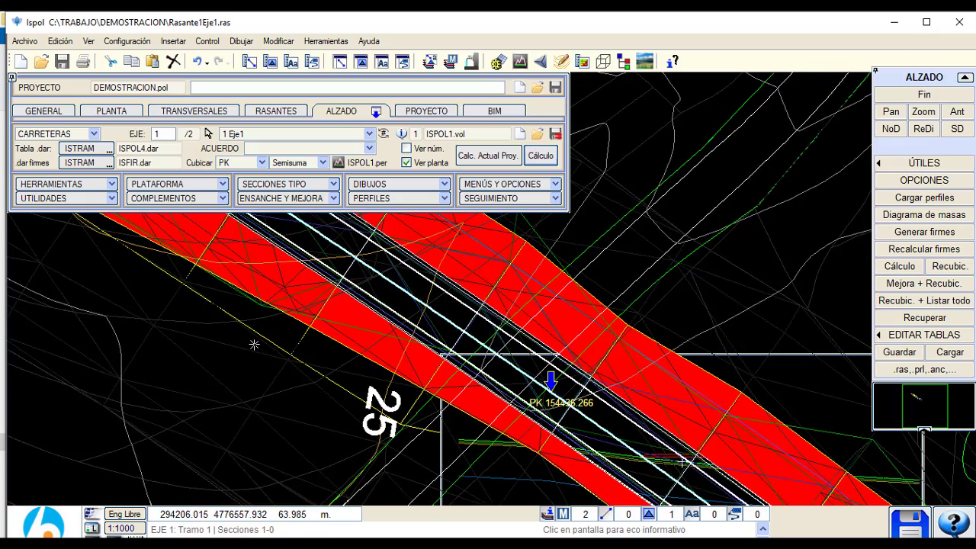
pyautogui.click(181, 295)
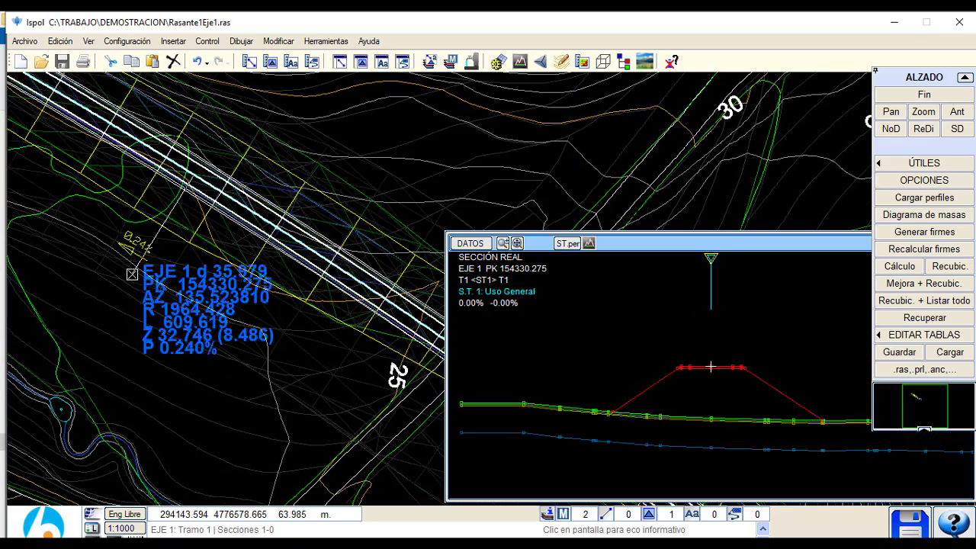
pyautogui.moveTo(182, 295); pyautogui.dragTo(252, 324)
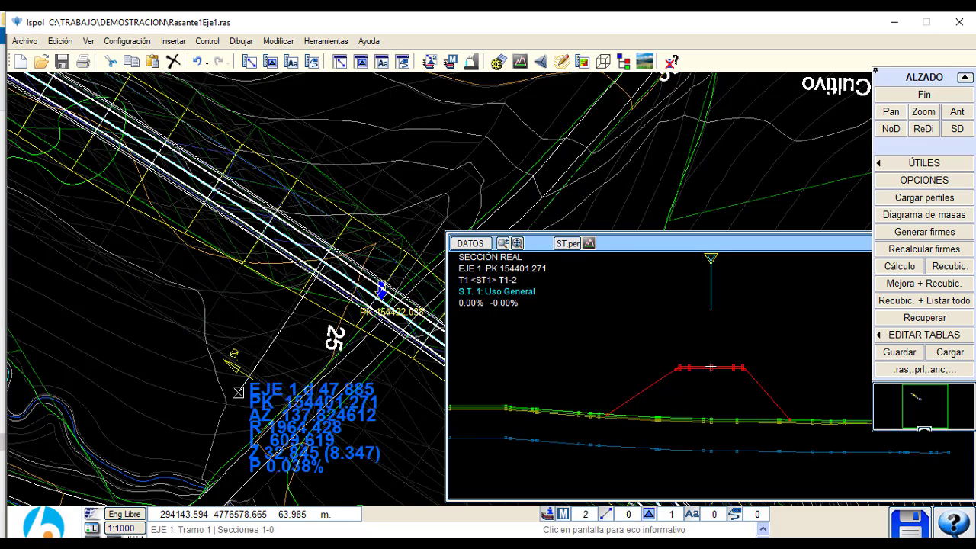
# Step: Examine close up how the platform edge and embankment slope change in the real sections between PK 154347 and PK 154445
pyautogui.moveTo(208, 133)
pyautogui.scroll(5, 711, 367)
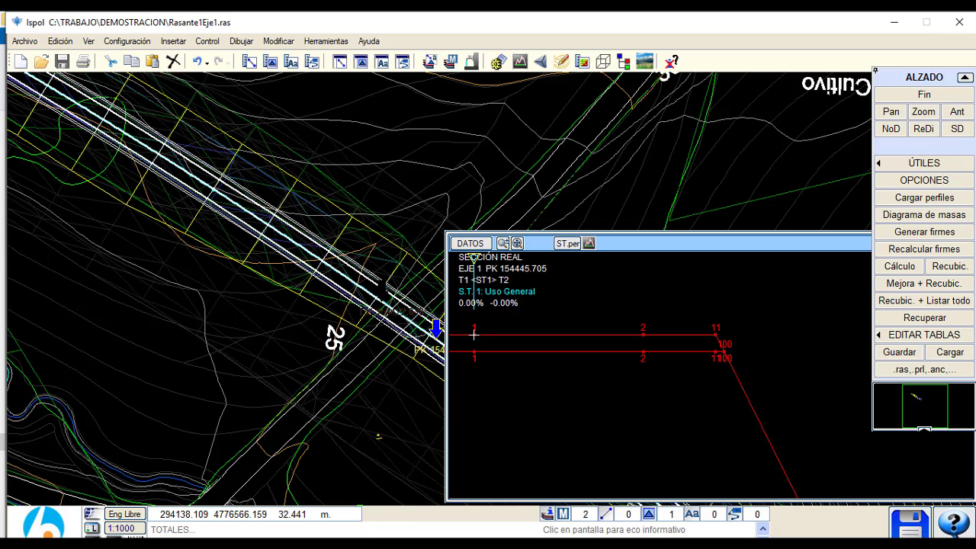
pyautogui.click(141, 303)
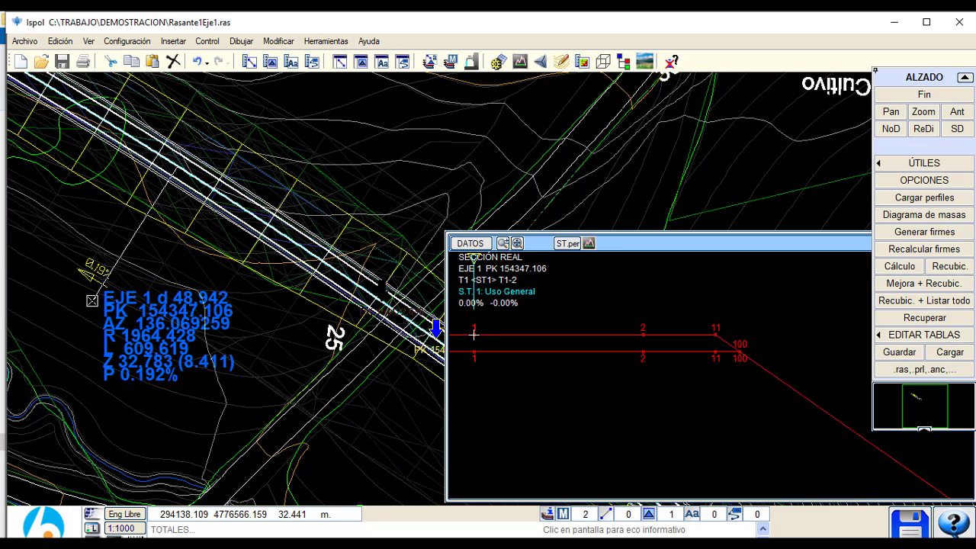
pyautogui.moveTo(207, 134)
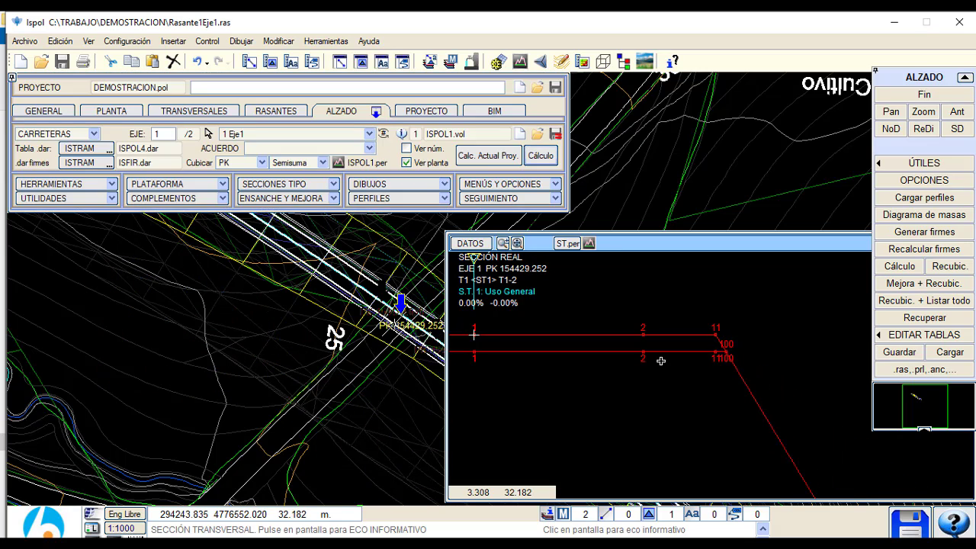
# Step: Set the embankment berm's TP slope to 1.5 and enable the option beside it for type sections 1 and 2
pyautogui.click(333, 183)
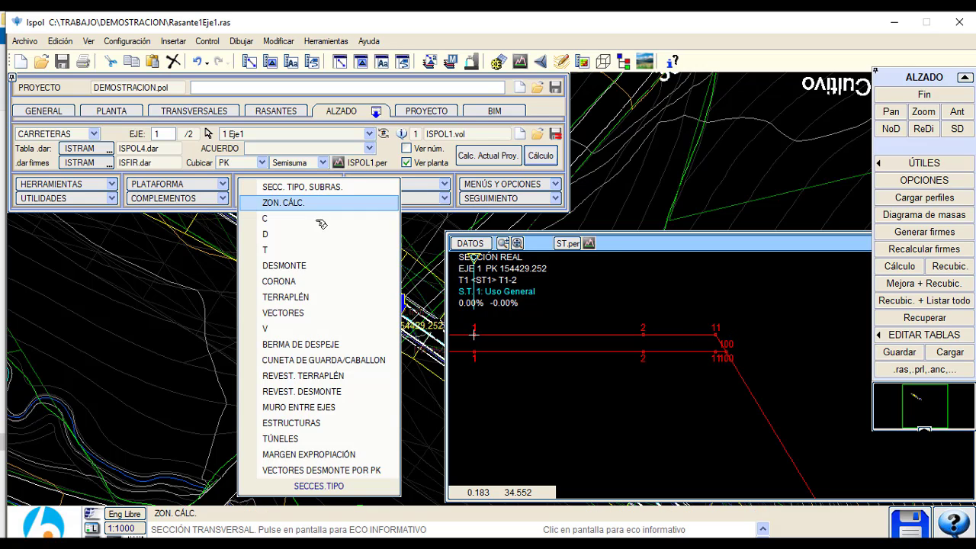
pyautogui.click(316, 274)
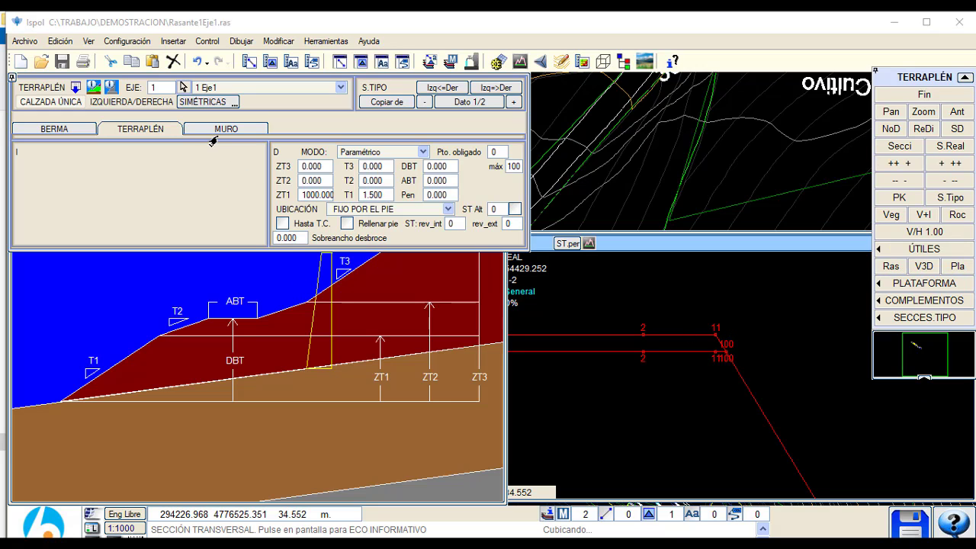
pyautogui.click(86, 129)
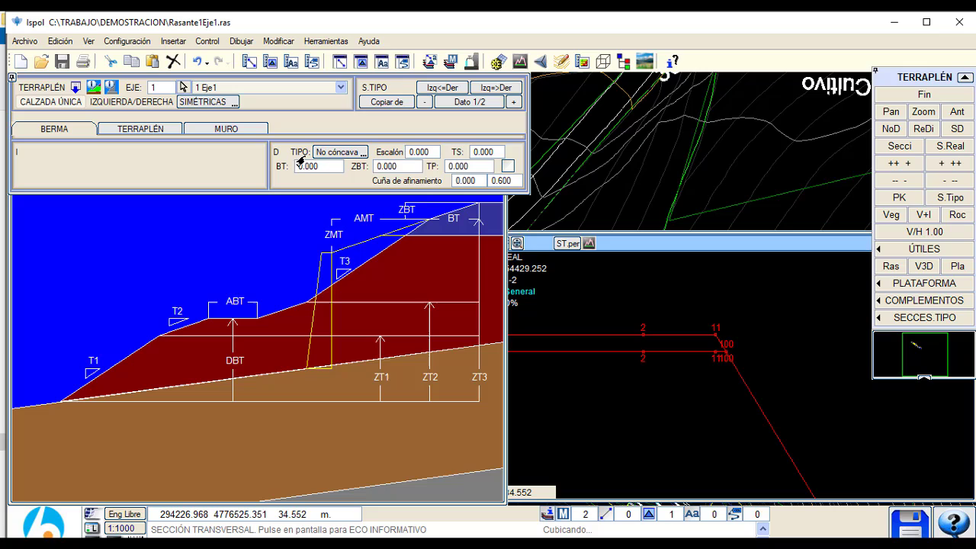
pyautogui.click(456, 168)
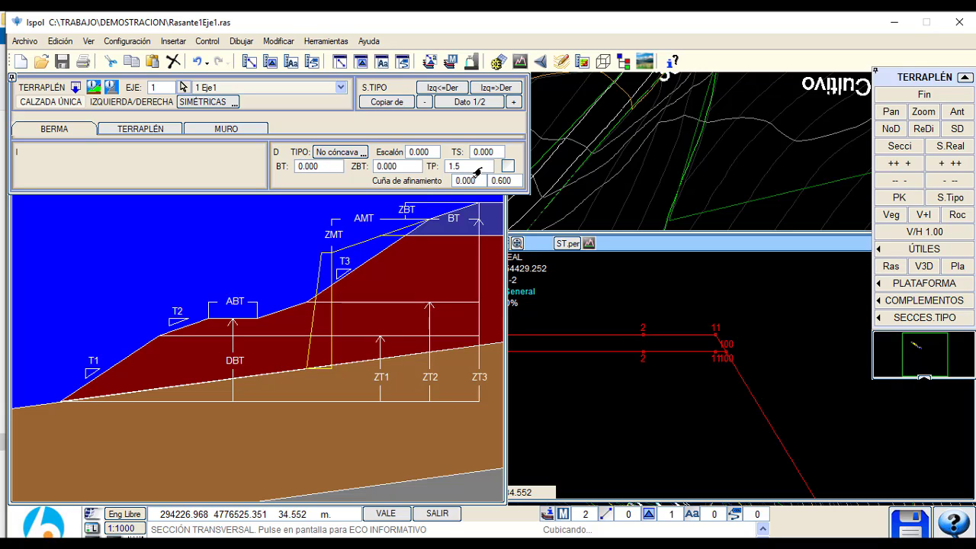
pyautogui.press('Return')
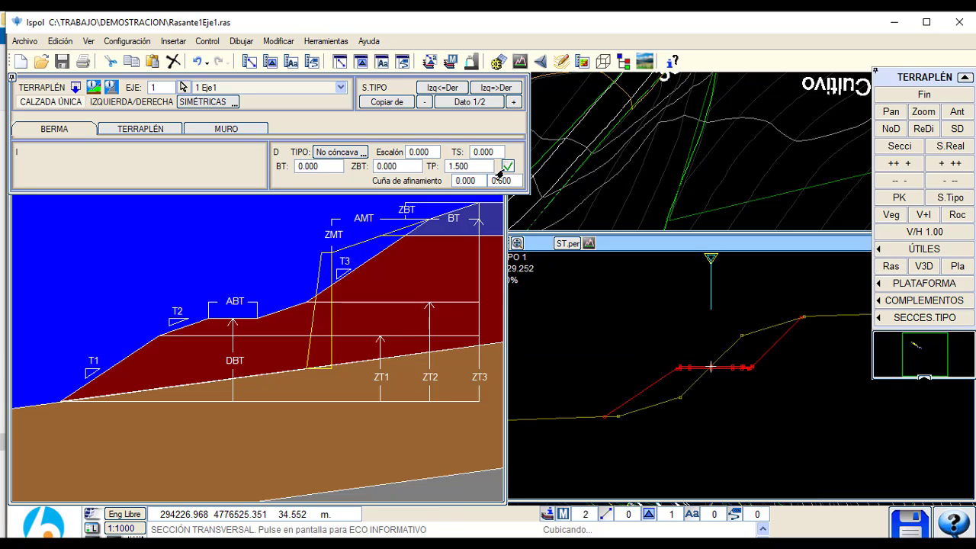
pyautogui.click(506, 102)
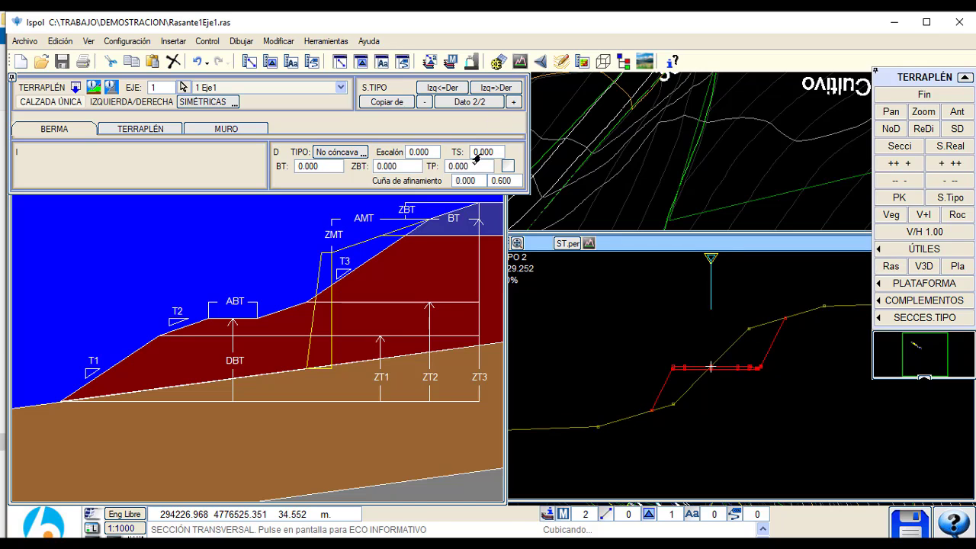
pyautogui.press('Escape')
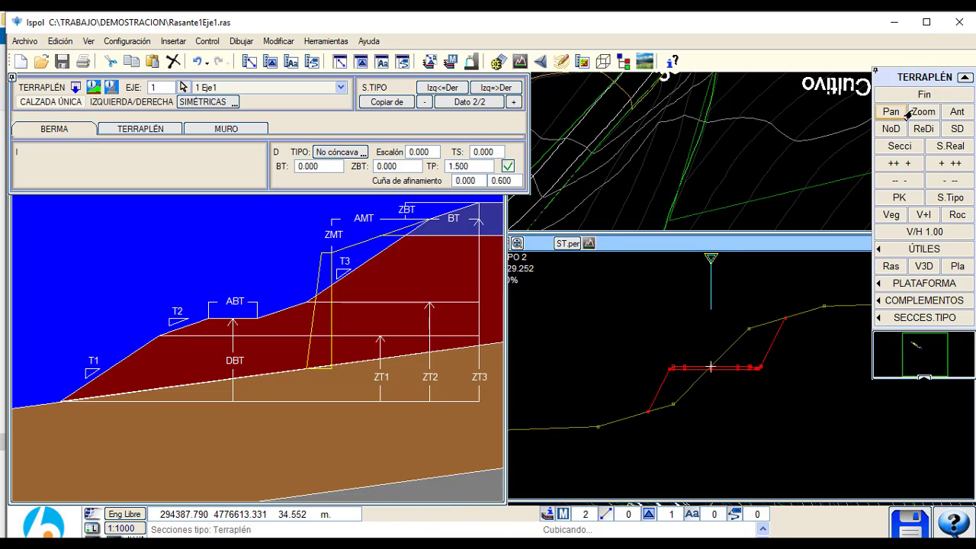
pyautogui.click(924, 93)
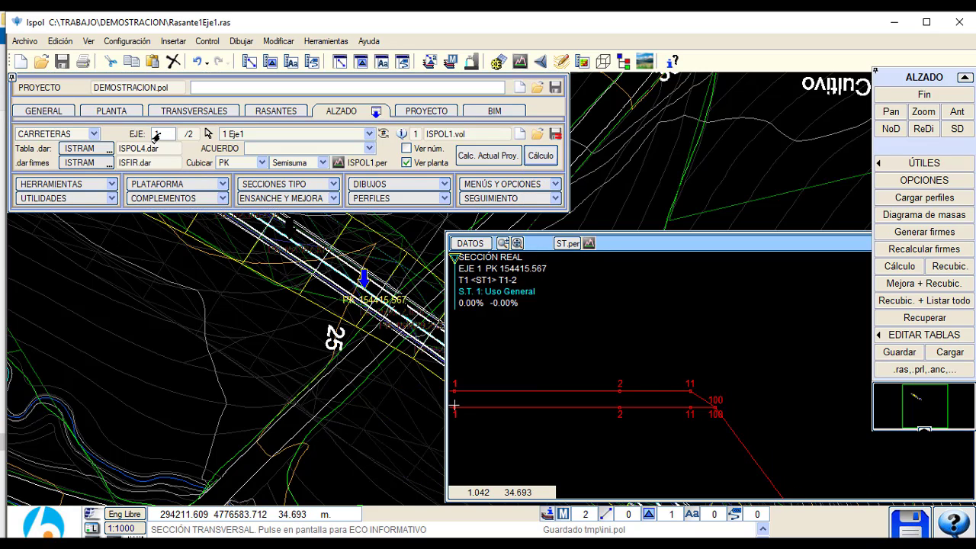
# Step: Generate the superelevation table of axis 1 automatically from the standards library file CHILE_2013b20.tpe
pyautogui.click(376, 111)
pyautogui.click(200, 212)
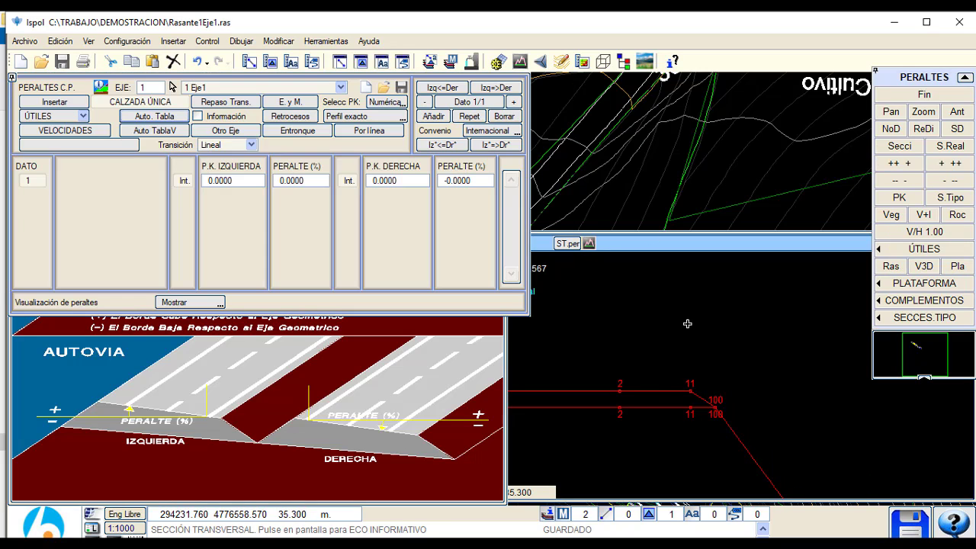
pyautogui.click(100, 89)
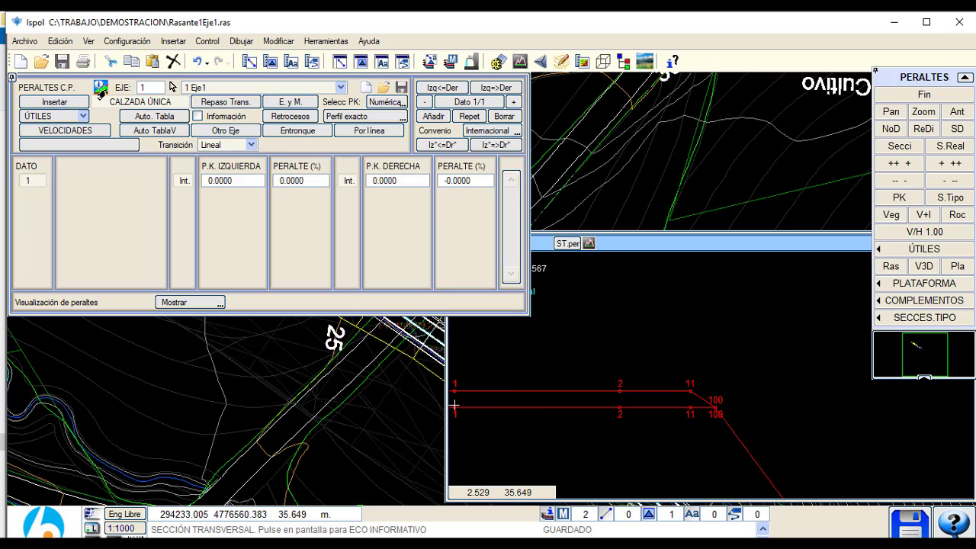
pyautogui.click(328, 391)
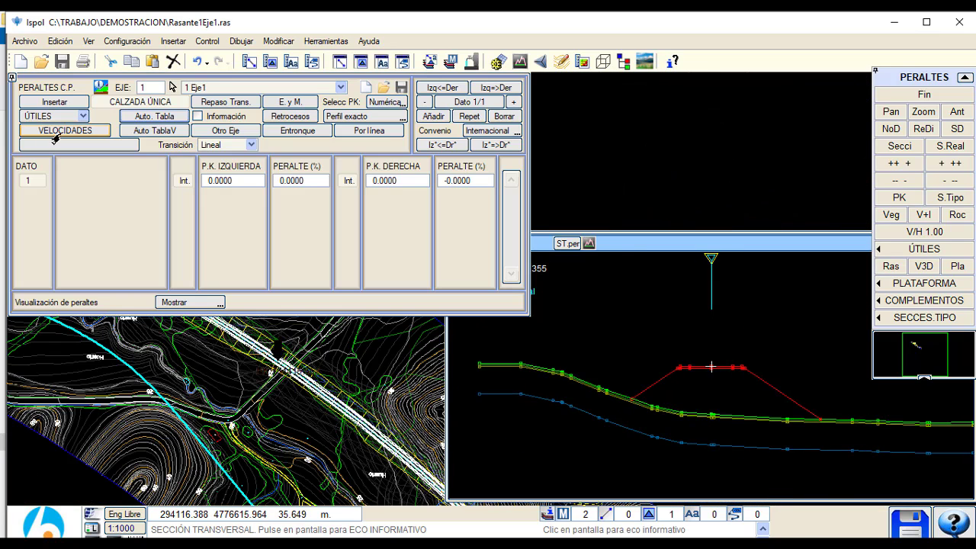
pyautogui.click(54, 137)
pyautogui.scroll(-3, 418, 300)
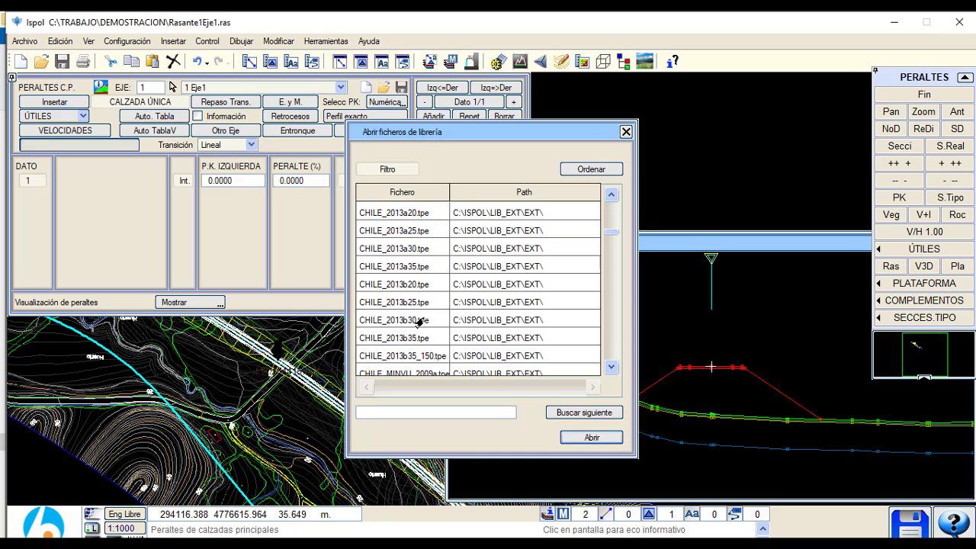
pyautogui.click(405, 288)
pyautogui.click(405, 248)
pyautogui.click(398, 232)
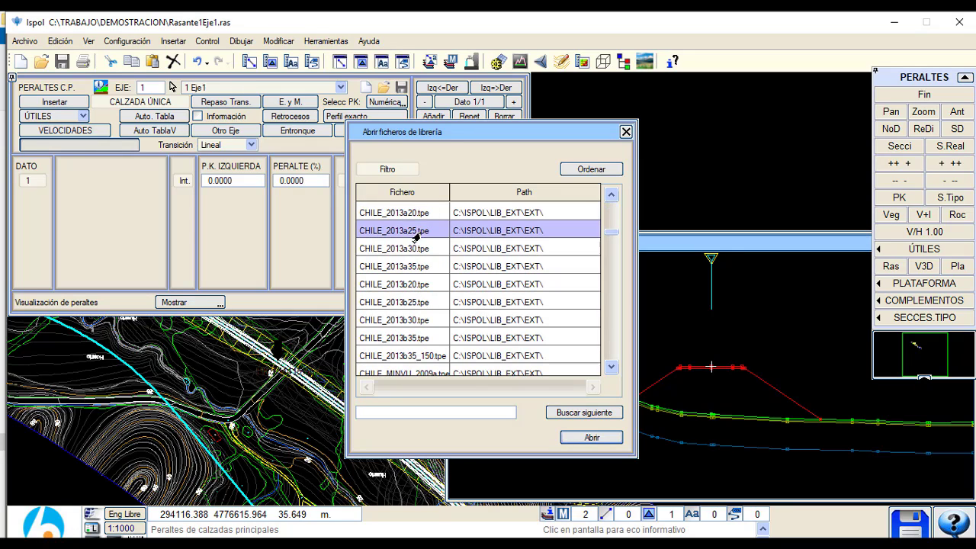
pyautogui.click(409, 215)
pyautogui.click(419, 282)
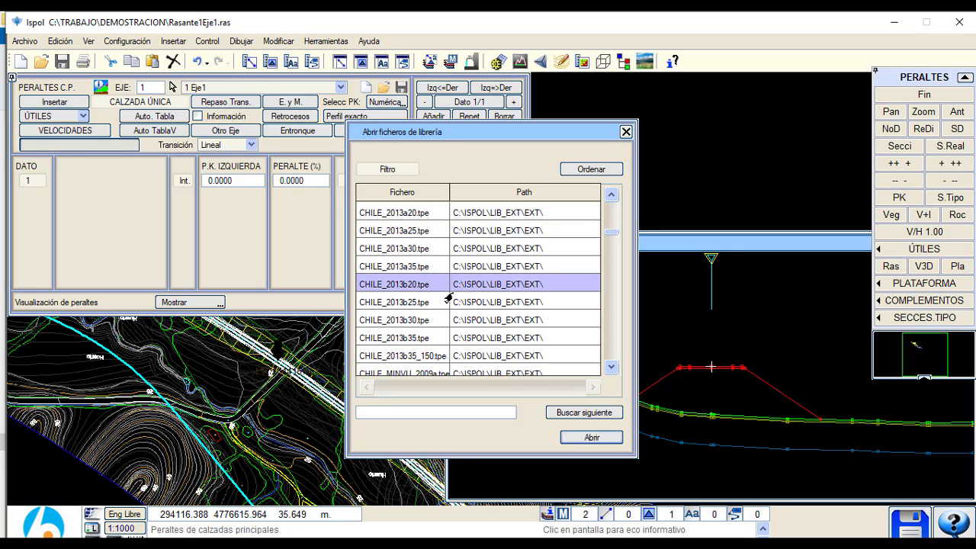
pyautogui.click(575, 442)
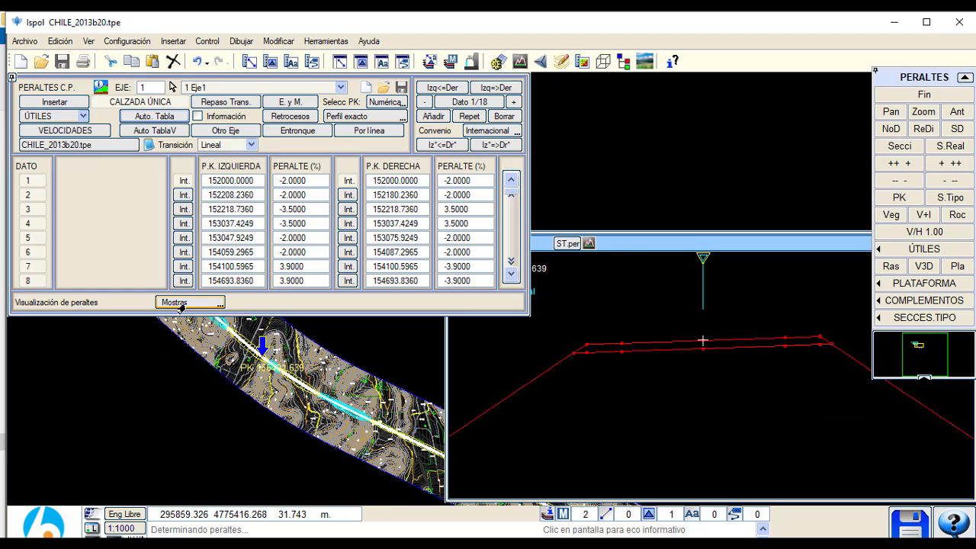
# Step: Show the superelevation diagram for axis 1 with a visible zone of 3000
pyautogui.click(190, 302)
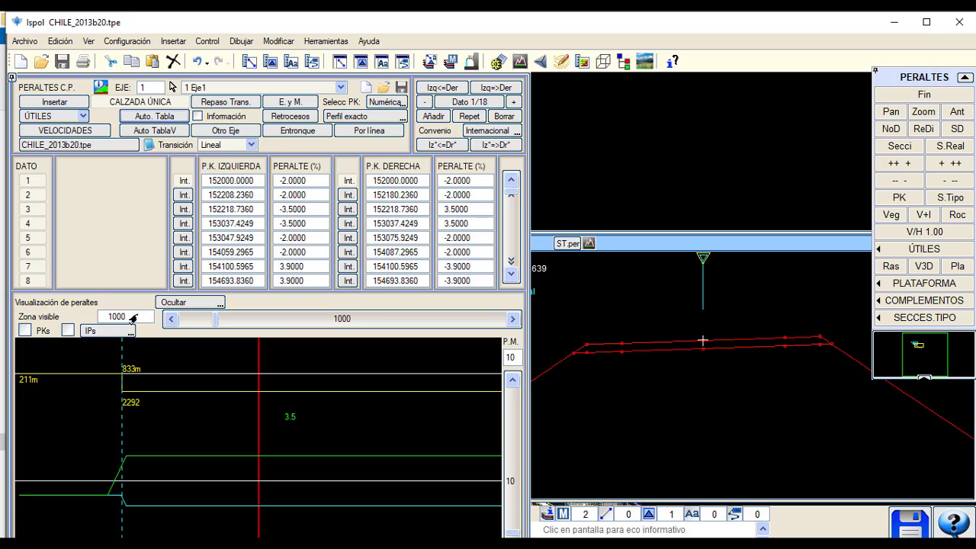
pyautogui.click(131, 316)
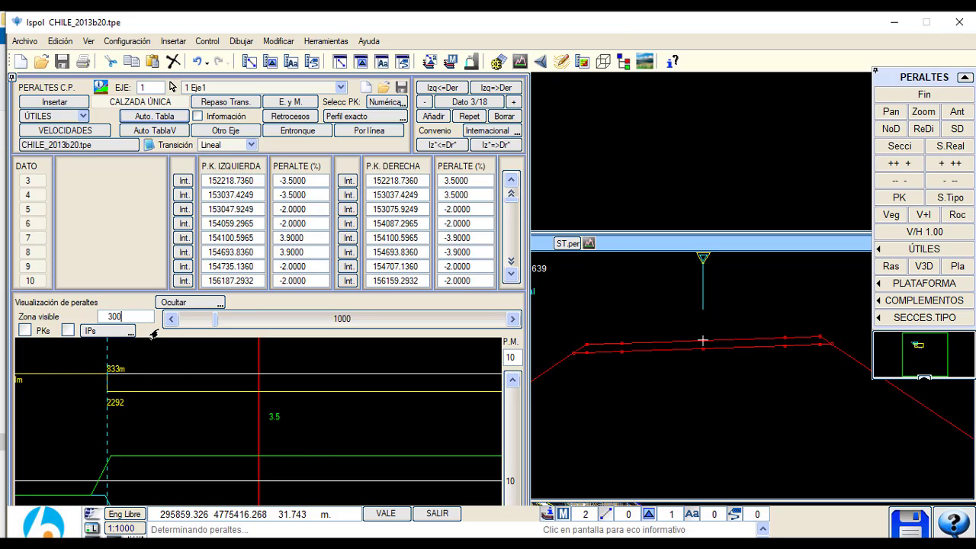
pyautogui.write('300')
pyautogui.press('Return')
pyautogui.click(118, 317)
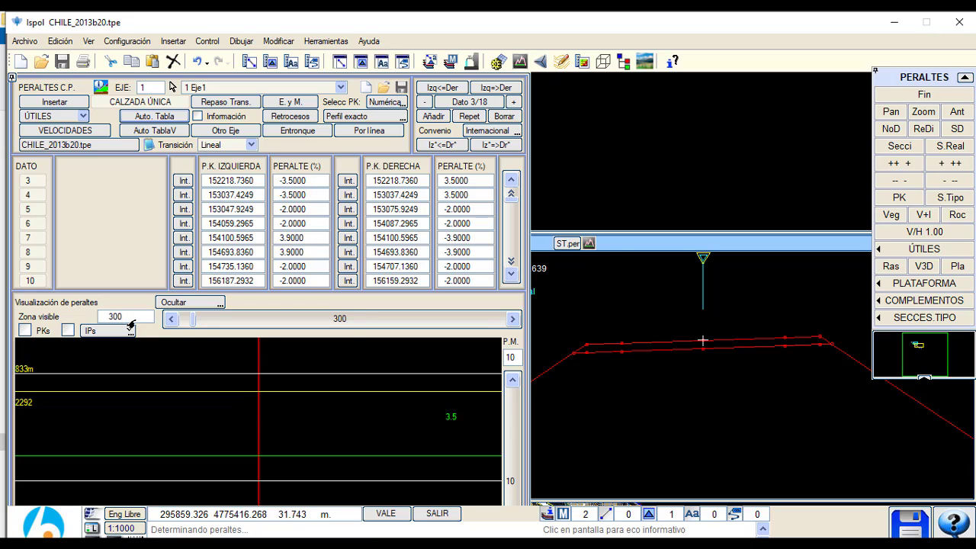
pyautogui.press('Return')
# Step: Try a diagram P.M. value of 5, return it to 10, and review the superelevations through the last row of the table
pyautogui.click(506, 360)
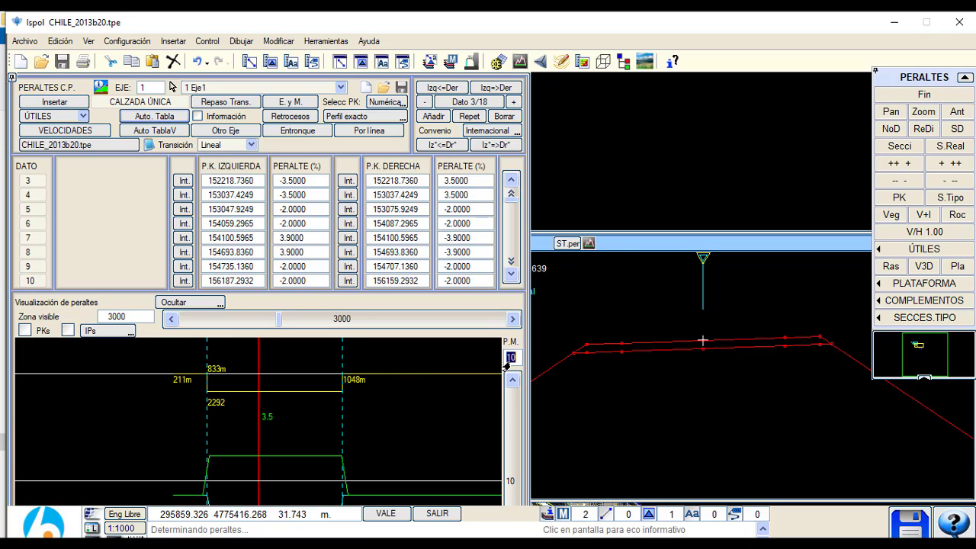
pyautogui.write('5')
pyautogui.press('Return')
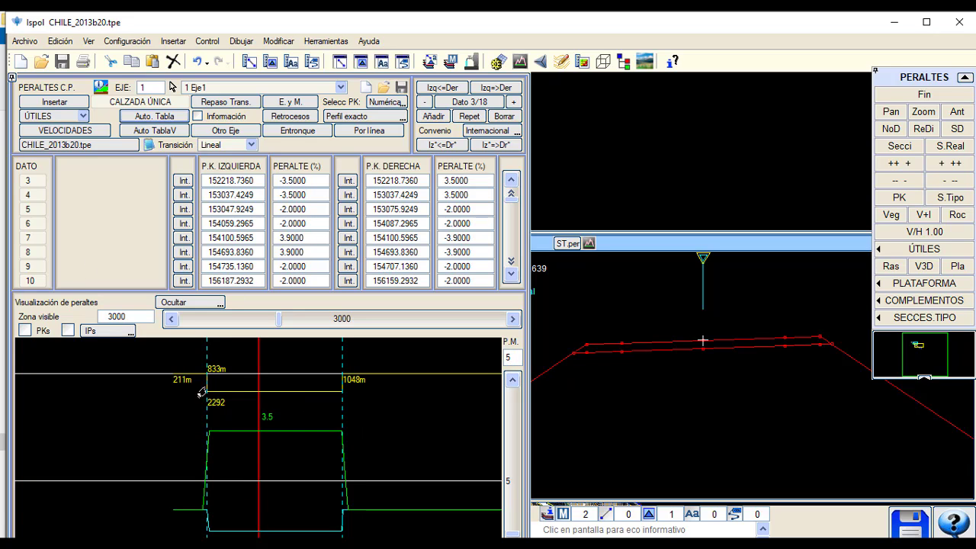
pyautogui.scroll(-4, 321, 436)
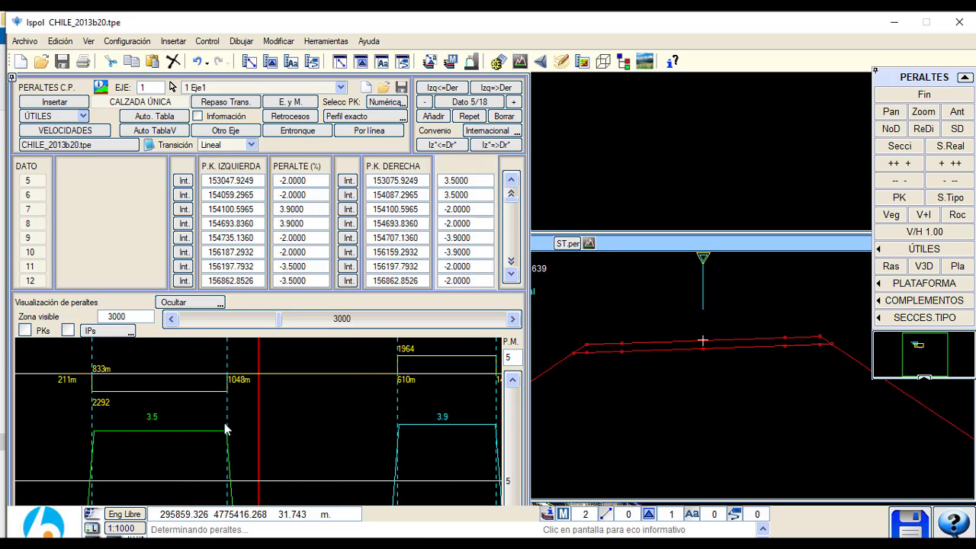
pyautogui.click(506, 358)
pyautogui.scroll(-4, 507, 411)
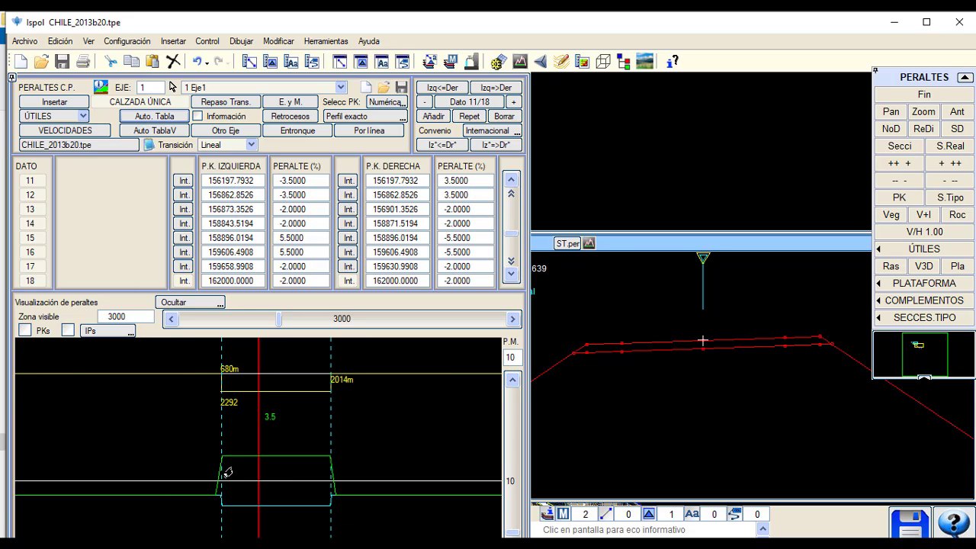
pyautogui.scroll(-4, 330, 465)
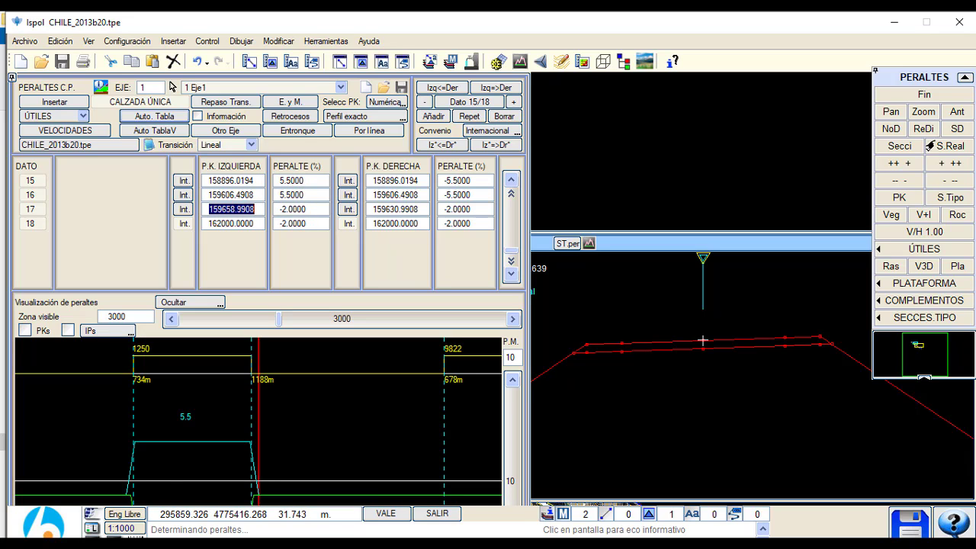
pyautogui.click(921, 97)
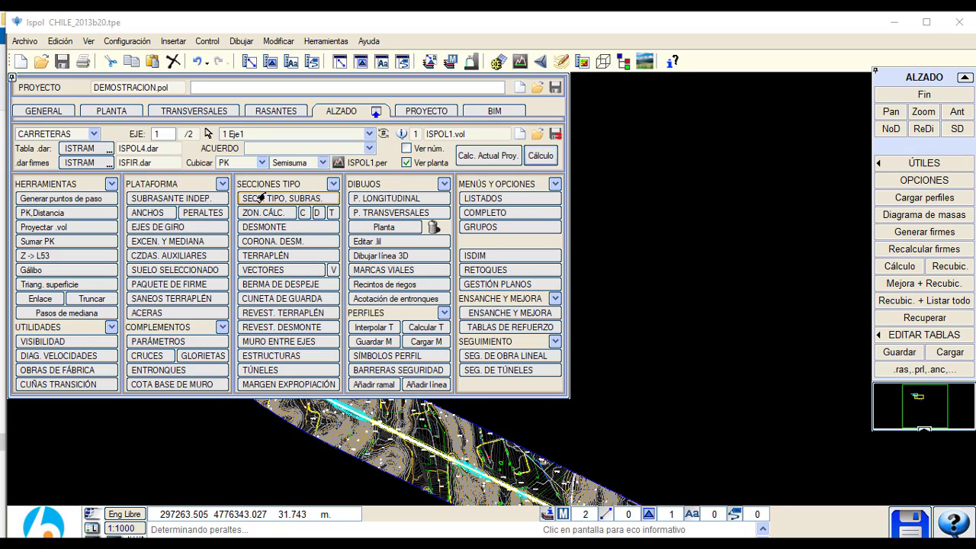
# Step: Generate the carriageway width table of axis 1 from the widening standards file CHILE_2013bSemitrail16m.tsa
pyautogui.click(145, 214)
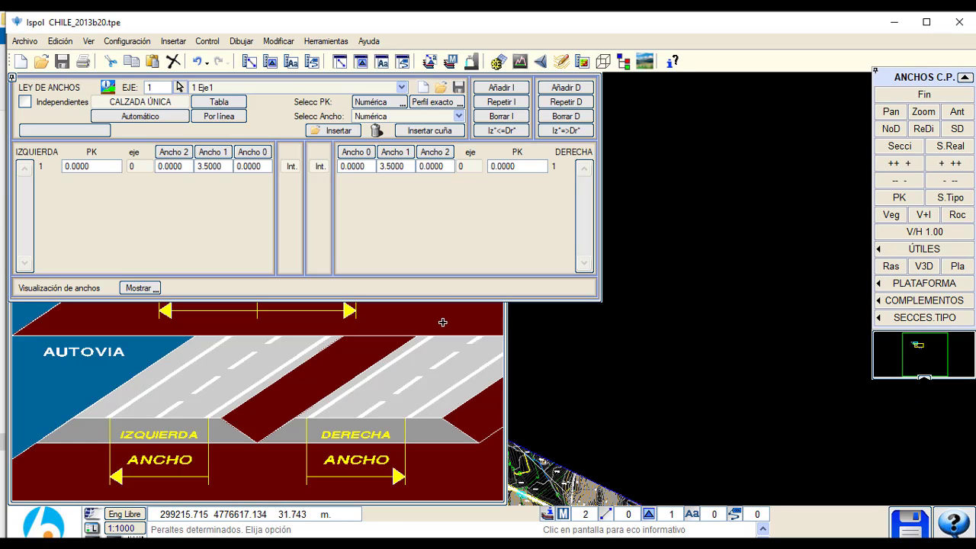
pyautogui.click(106, 88)
pyautogui.scroll(-5, 419, 335)
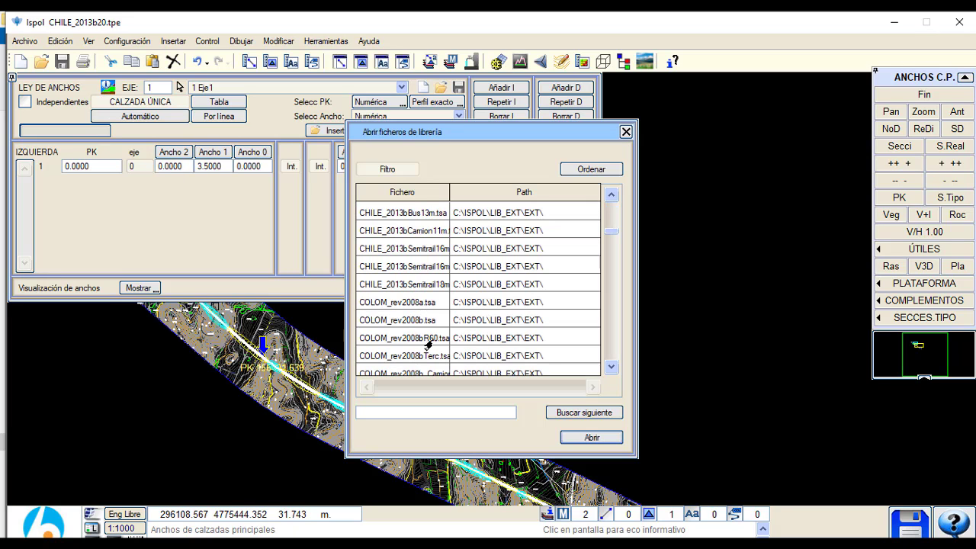
pyautogui.click(426, 340)
pyautogui.click(415, 250)
pyautogui.click(397, 229)
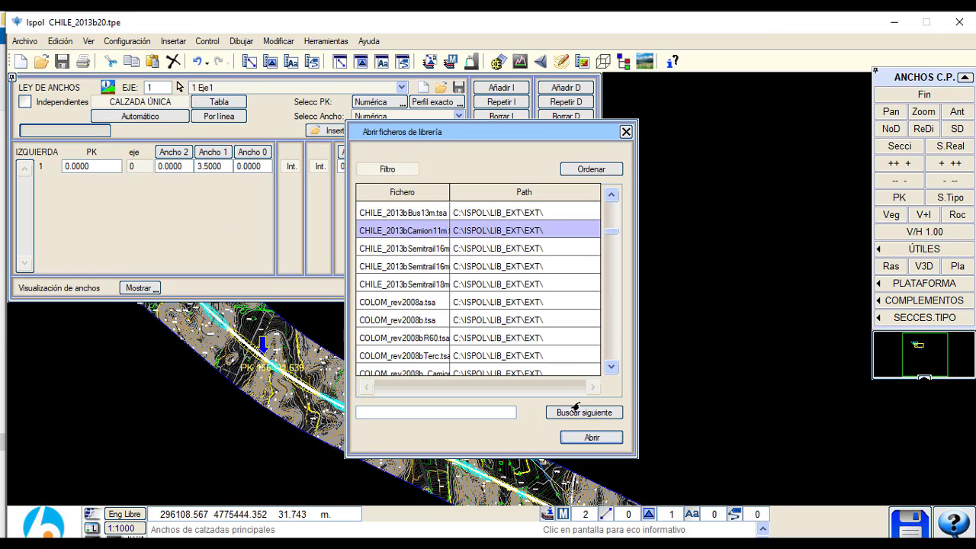
pyautogui.moveTo(450, 187); pyautogui.dragTo(494, 187)
pyautogui.click(447, 250)
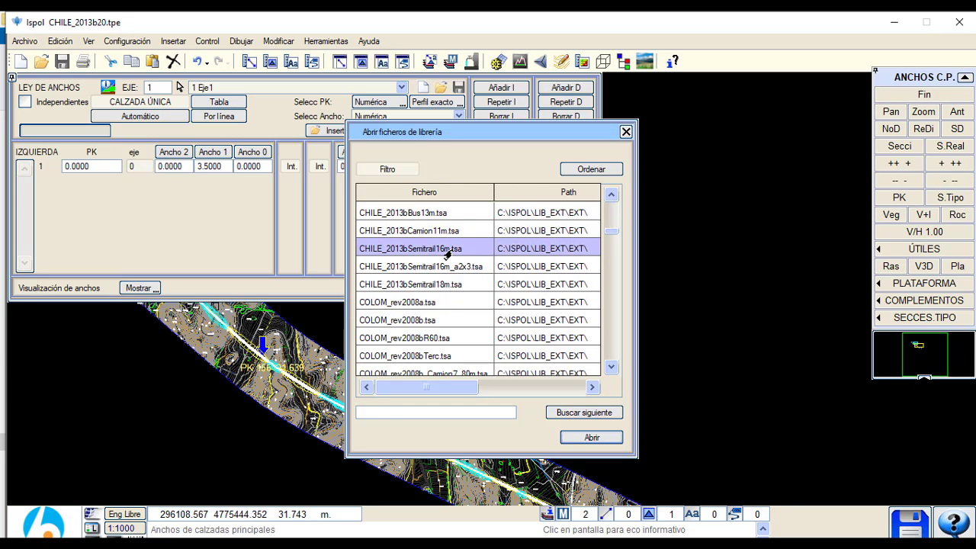
pyautogui.click(592, 437)
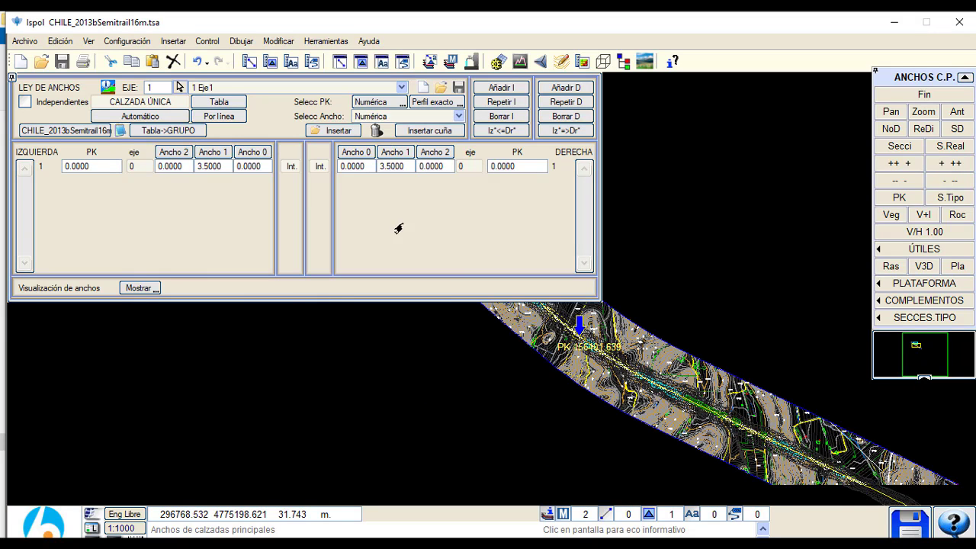
pyautogui.click(219, 116)
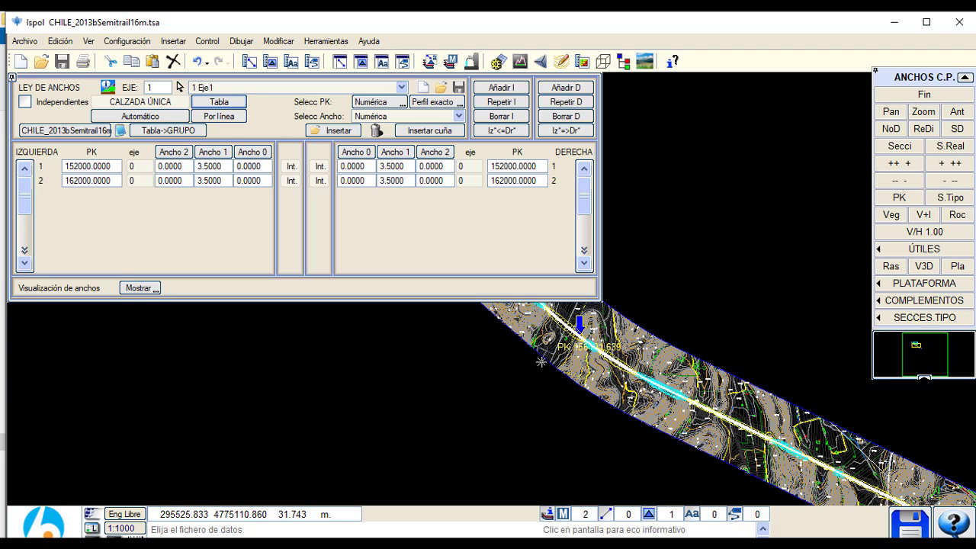
# Step: Load the library file AASHTO-U_2011a.tsa as the widening table for axis 1
pyautogui.click(65, 130)
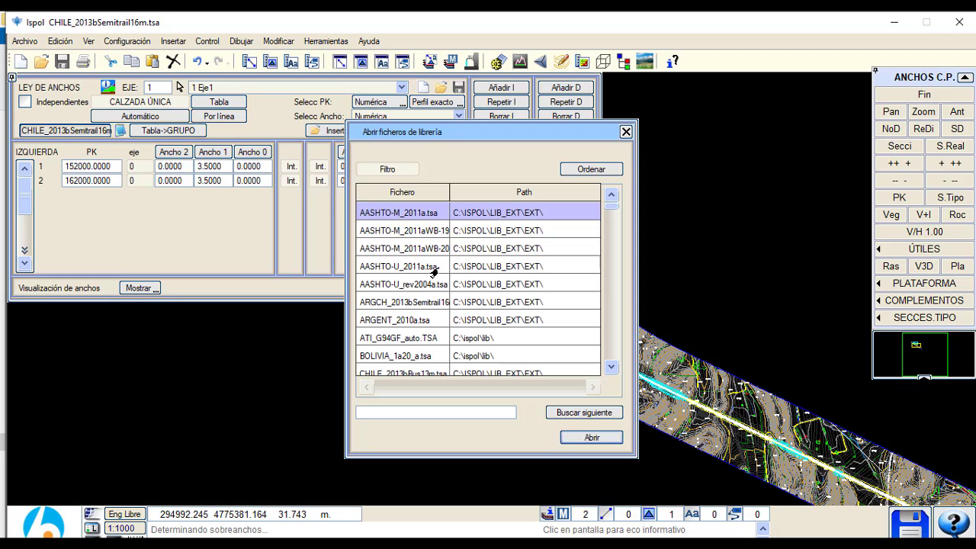
pyautogui.click(570, 438)
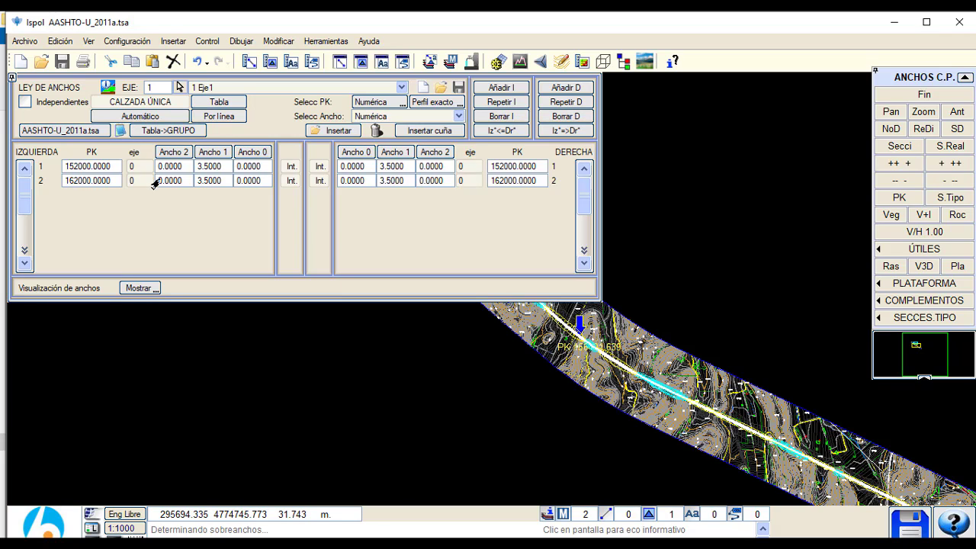
# Step: Generate the carriageway widths of axis 1 from the loaded AASHTO-U_2011a.tsa widening table
pyautogui.click(164, 115)
pyautogui.click(543, 324)
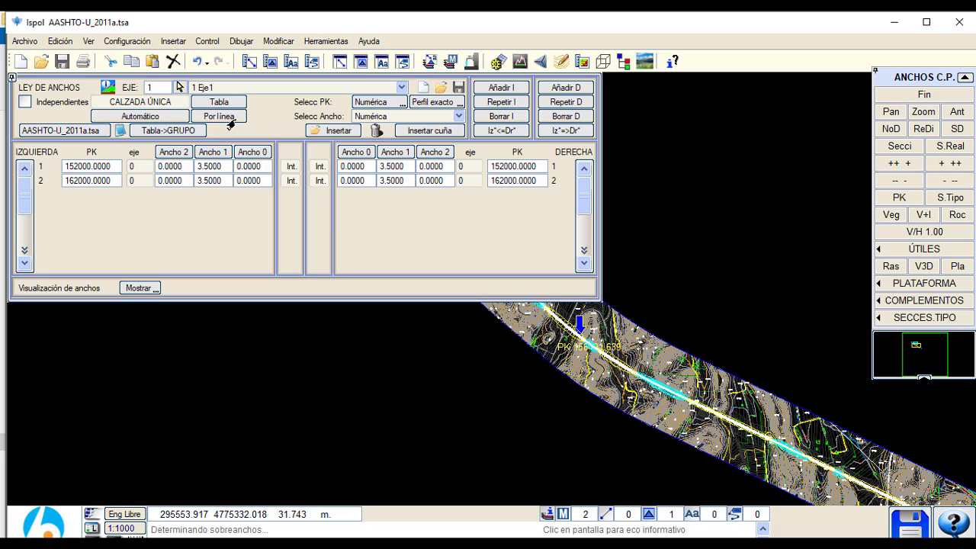
pyautogui.click(217, 101)
# Step: Show the width diagram of axis 1 with a visible zone of 2804 and an A.M. value of 41
pyautogui.click(140, 287)
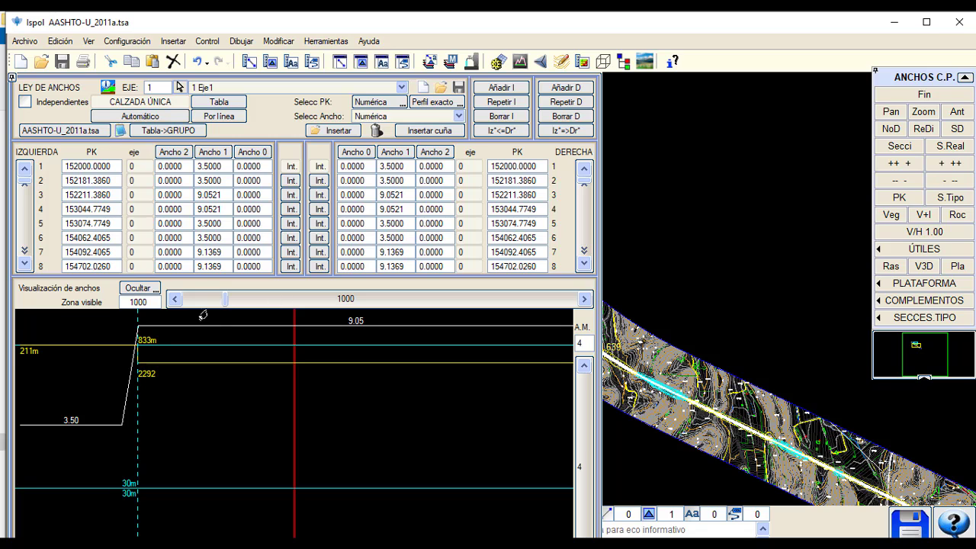
pyautogui.moveTo(225, 298); pyautogui.dragTo(295, 299)
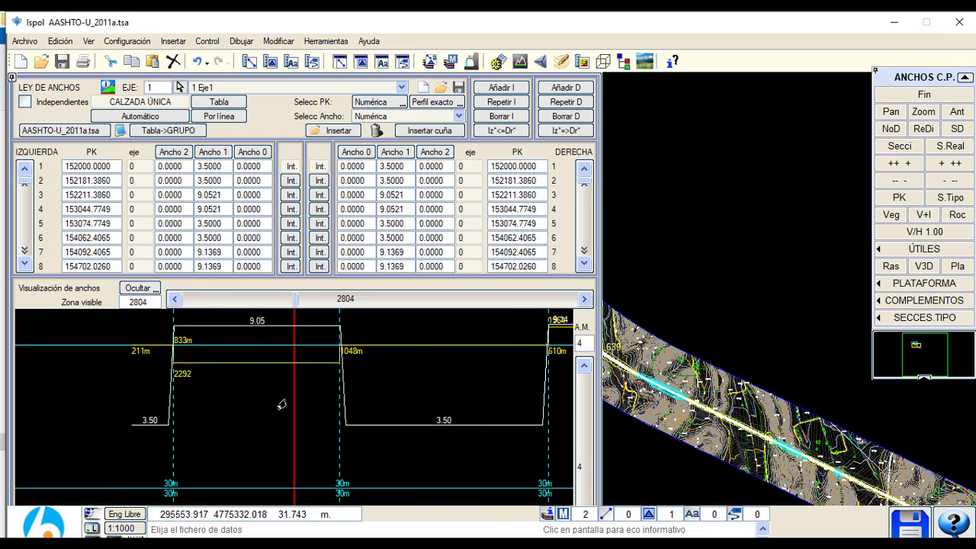
pyautogui.moveTo(586, 451); pyautogui.dragTo(581, 413)
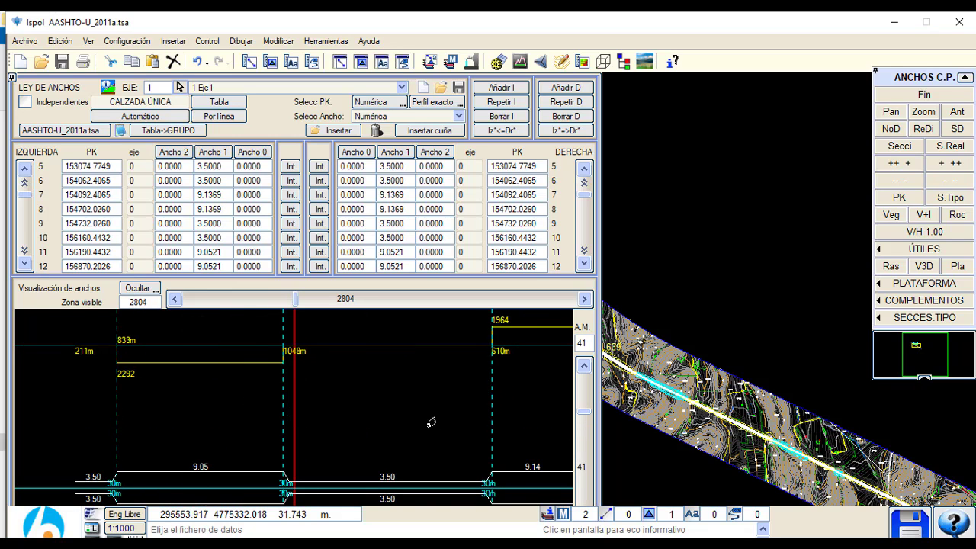
pyautogui.moveTo(431, 422); pyautogui.dragTo(427, 422)
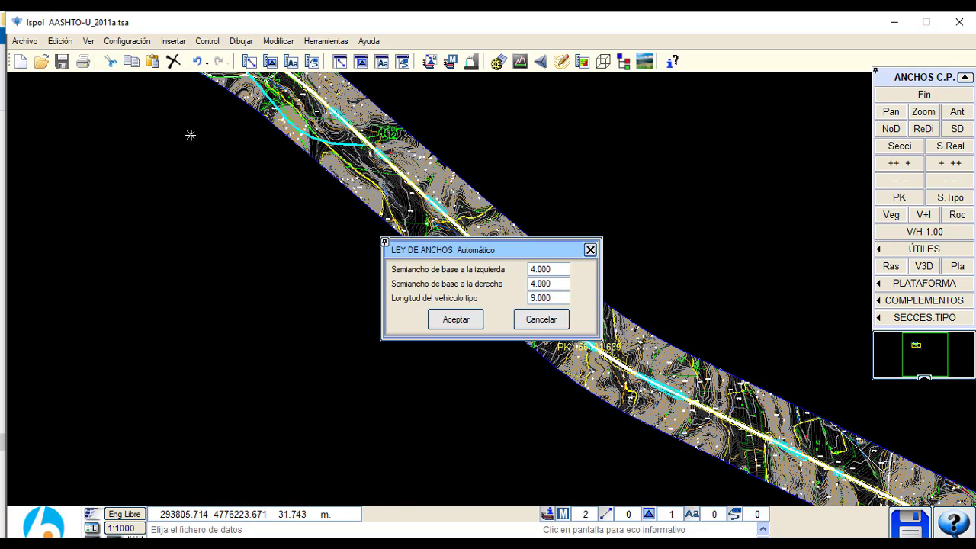
# Step: Recalculate the widths of axis 1 automatically with base half-widths of 3.5 on both sides and a design vehicle length of 9
pyautogui.click(165, 119)
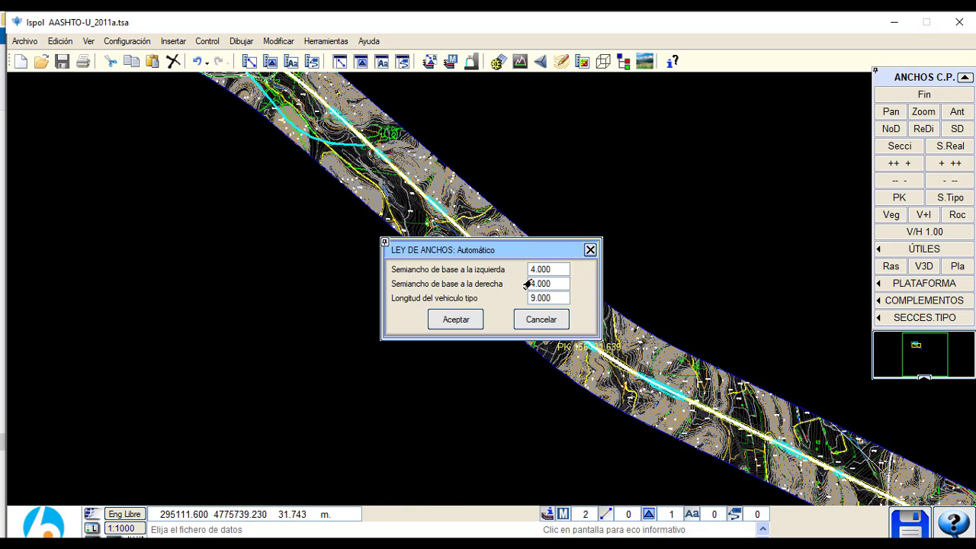
pyautogui.doubleClick(551, 271)
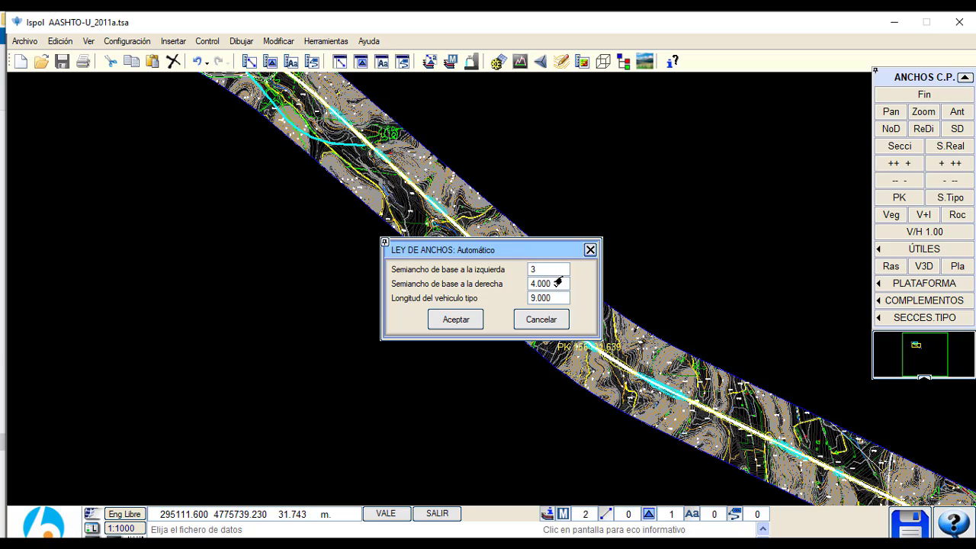
pyautogui.write('3.5')
pyautogui.doubleClick(555, 283)
pyautogui.write('3.5')
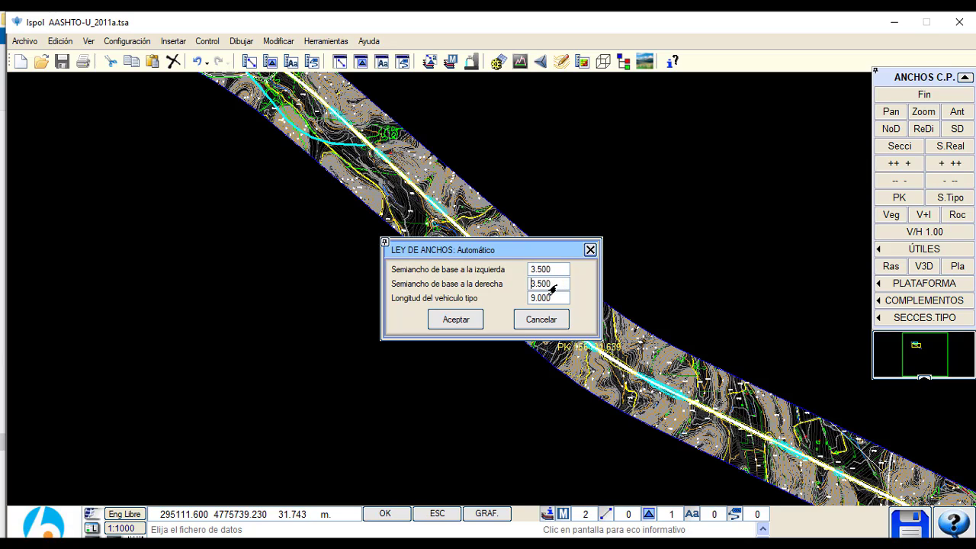
pyautogui.press('Return')
pyautogui.press('Tab')
pyautogui.click(459, 317)
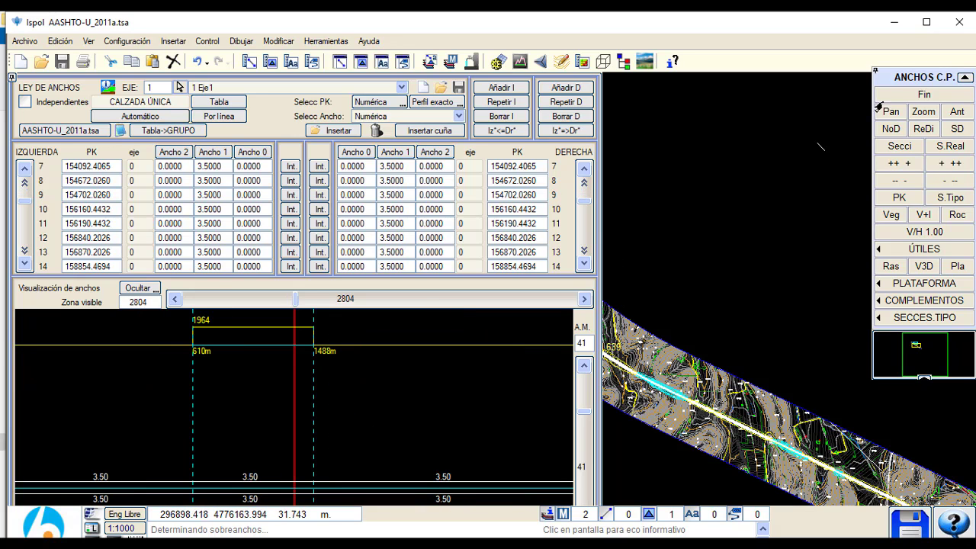
pyautogui.click(923, 95)
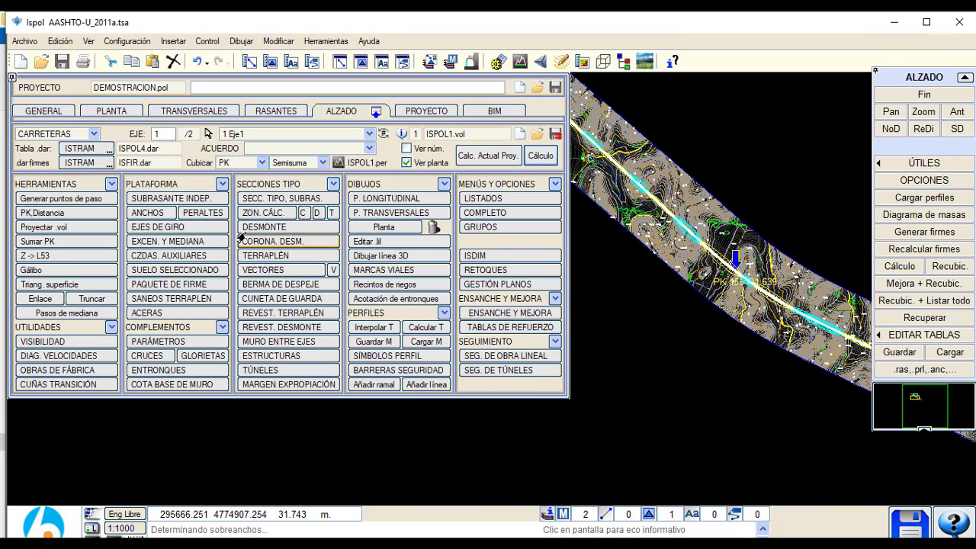
# Step: Look over the median and eccentricity settings of axis 1, and check the A2 widths on both sides of its auxiliary carriageways
pyautogui.click(177, 241)
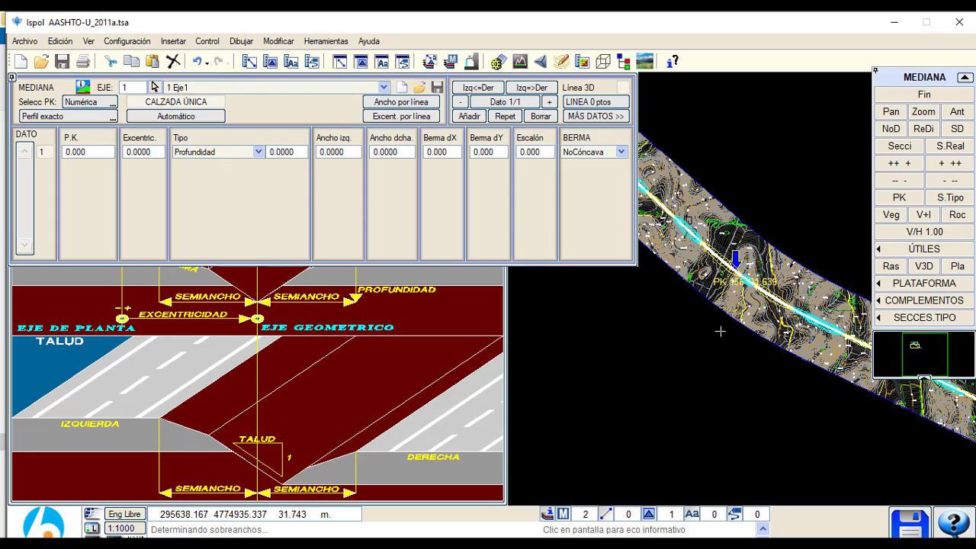
pyautogui.click(923, 94)
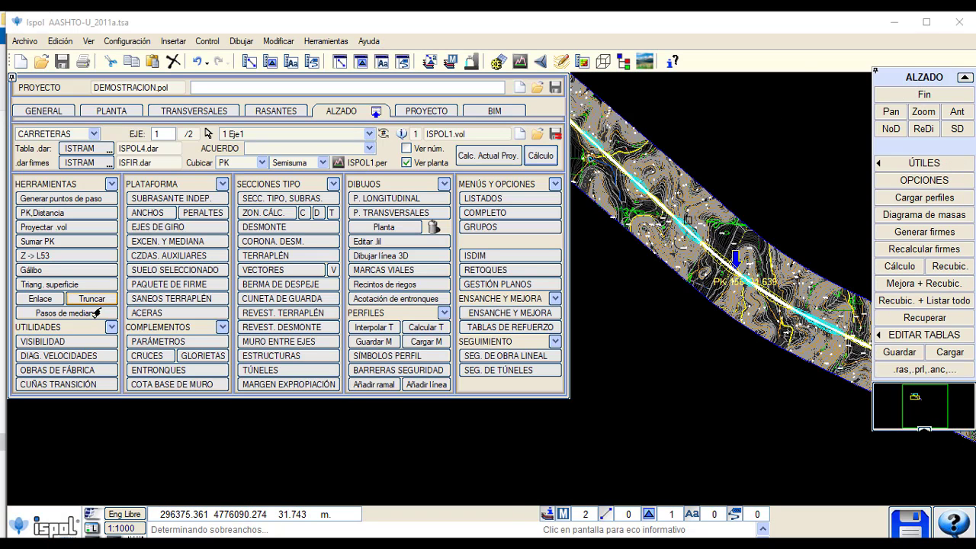
pyautogui.click(169, 255)
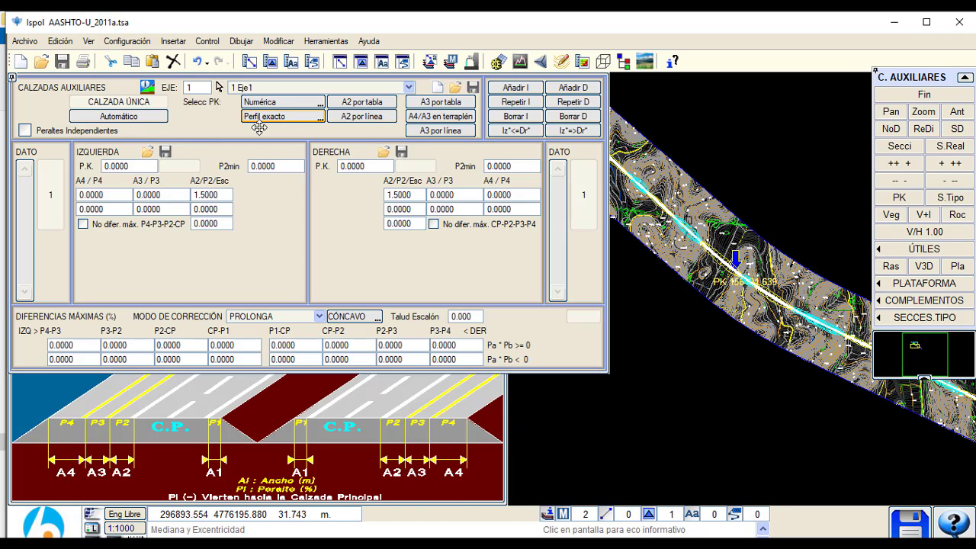
pyautogui.click(207, 195)
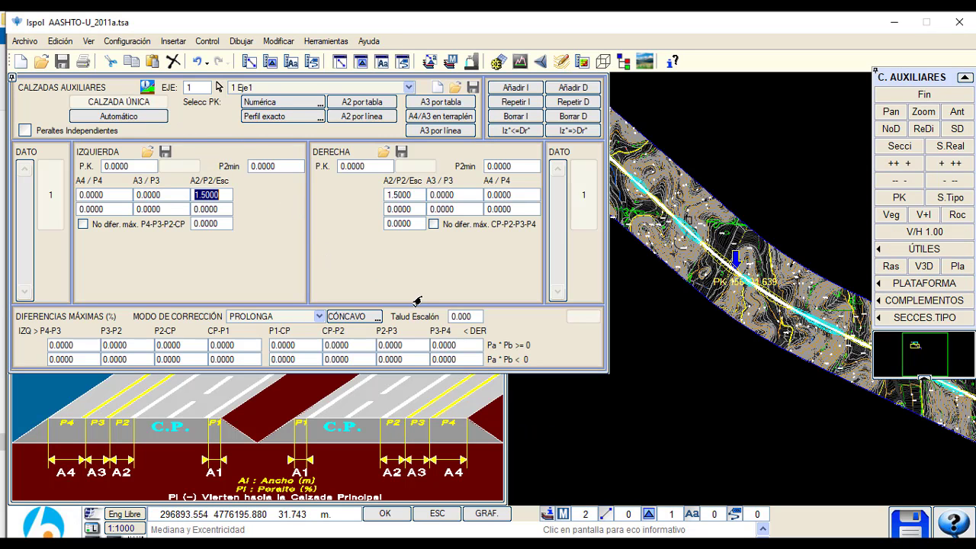
pyautogui.click(409, 197)
pyautogui.press('Return')
pyautogui.click(923, 95)
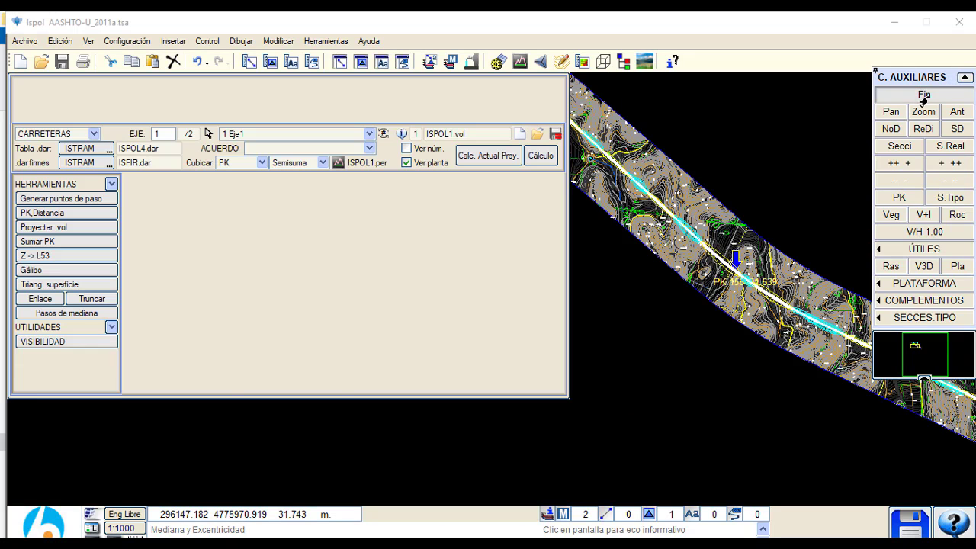
# Step: Calculate the elevation of axis 1 and display its real cross section at PK 156771.367
pyautogui.click(376, 112)
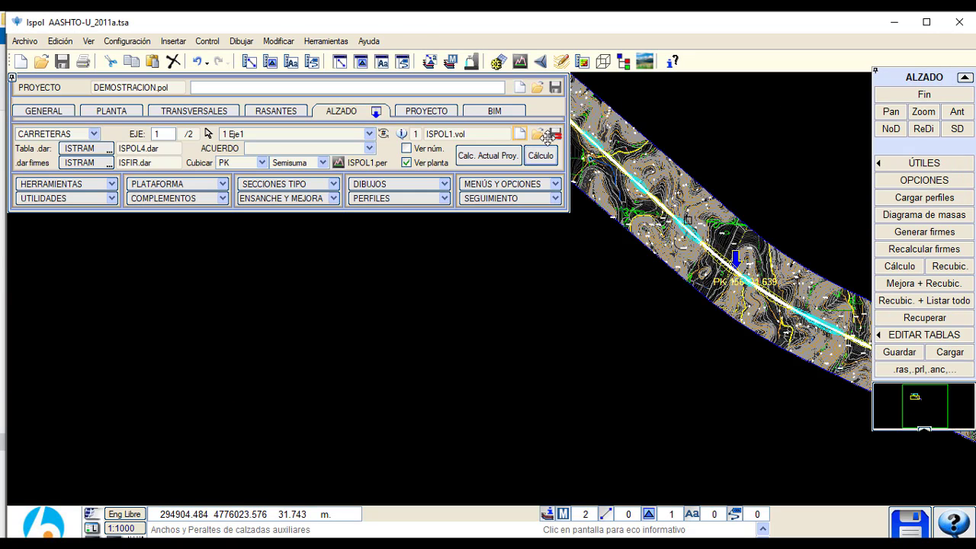
pyautogui.click(538, 156)
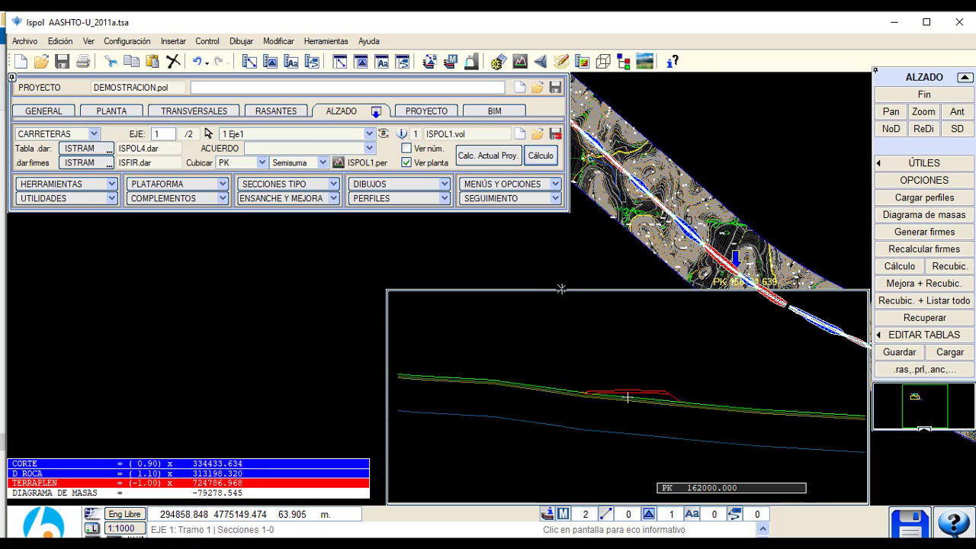
pyautogui.click(627, 397)
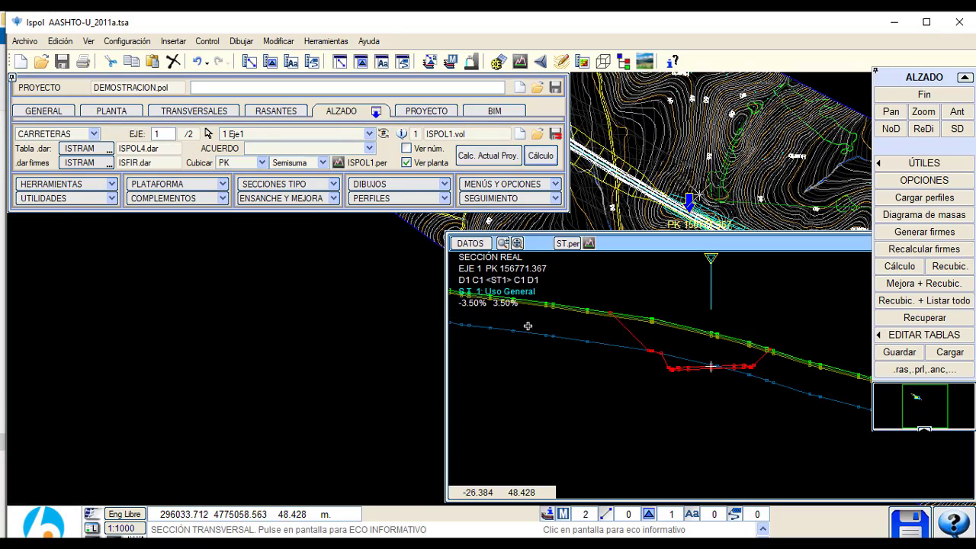
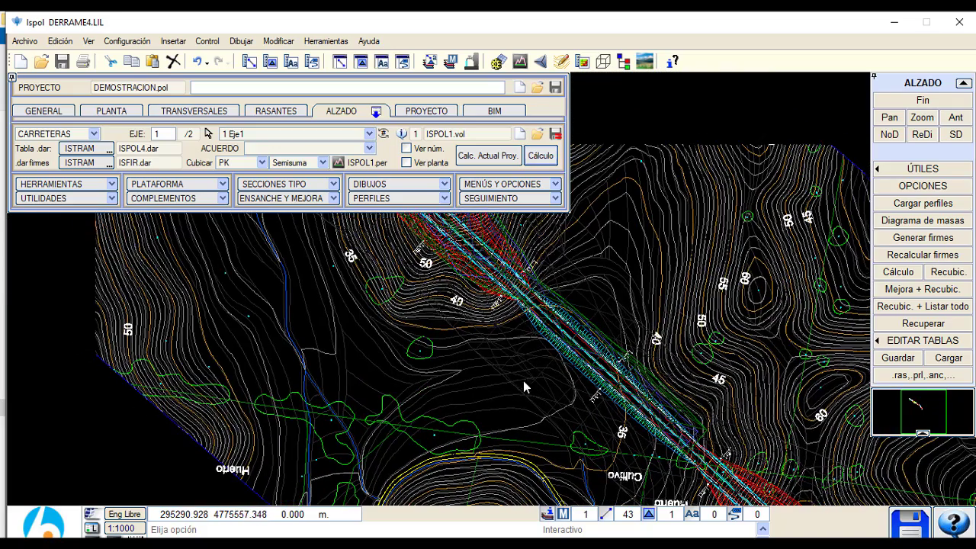
# Step: Open the selected-soil overexcavation table of axis 1
pyautogui.click(376, 112)
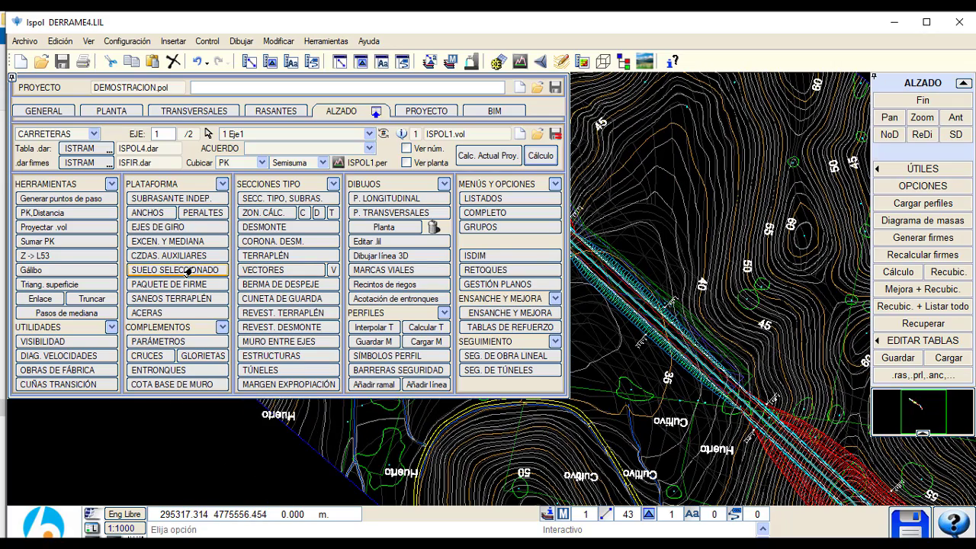
pyautogui.click(187, 270)
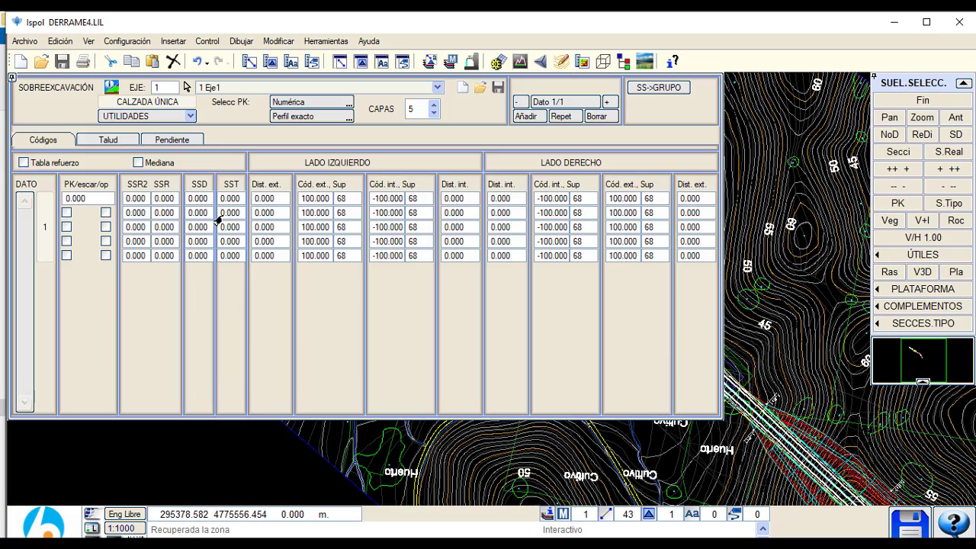
# Step: Set SSR, SSD and SST of the first layer in record 1 to 0.300 for axis 1
pyautogui.click(135, 199)
pyautogui.click(229, 199)
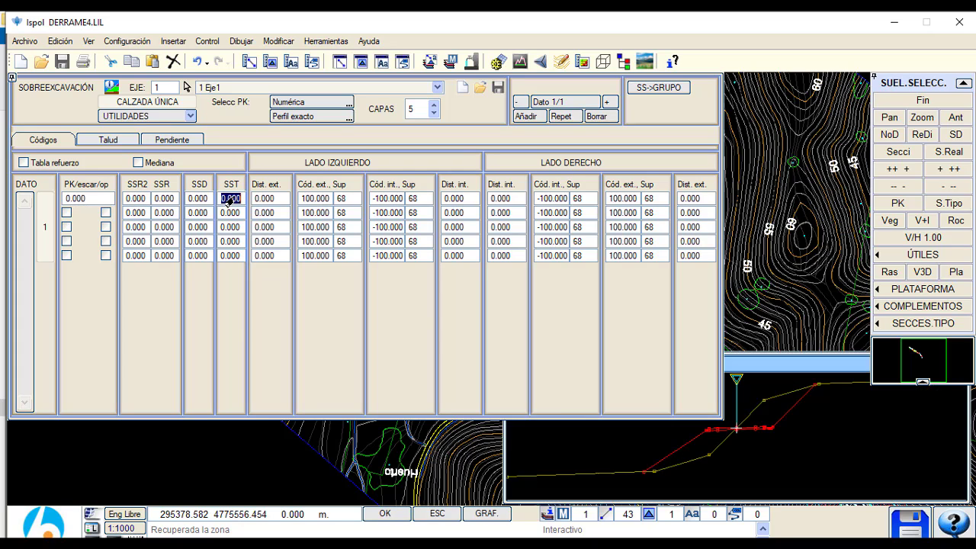
pyautogui.write('.3')
pyautogui.click(196, 203)
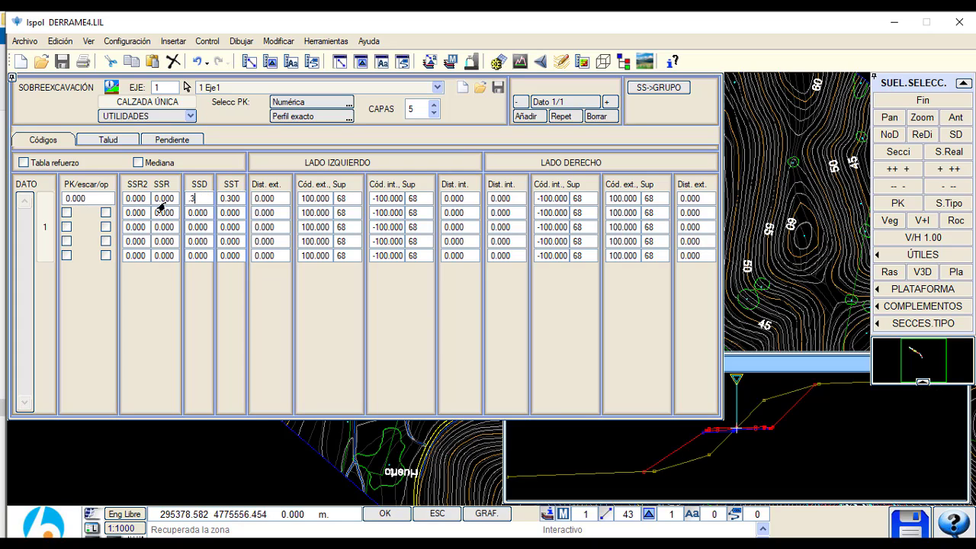
pyautogui.click(163, 203)
pyautogui.click(96, 201)
# Step: Set SSR, SSD and SST of the second layer in record 1 to 0.500
pyautogui.click(232, 214)
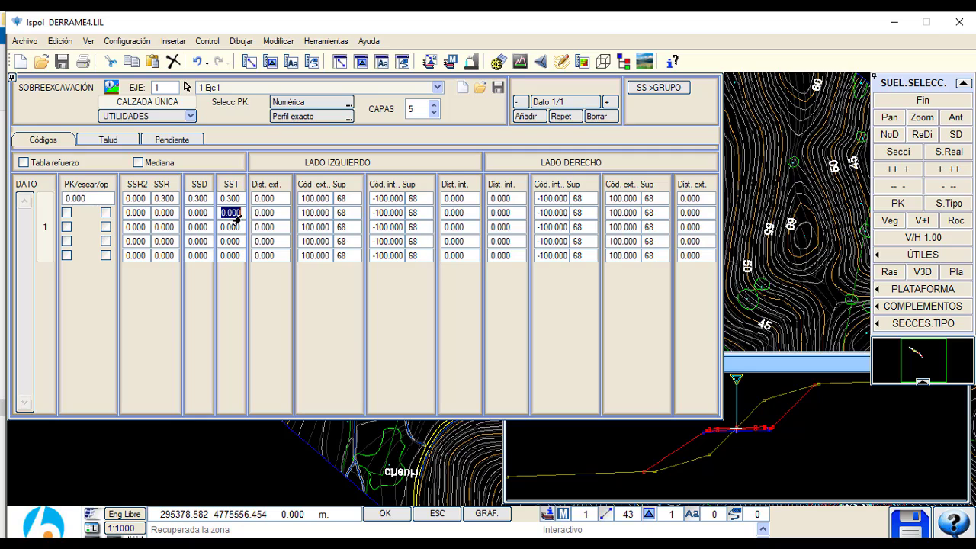
pyautogui.write('.5')
pyautogui.click(206, 215)
pyautogui.write('.5')
pyautogui.click(156, 214)
pyautogui.write('.5')
pyautogui.press('Return')
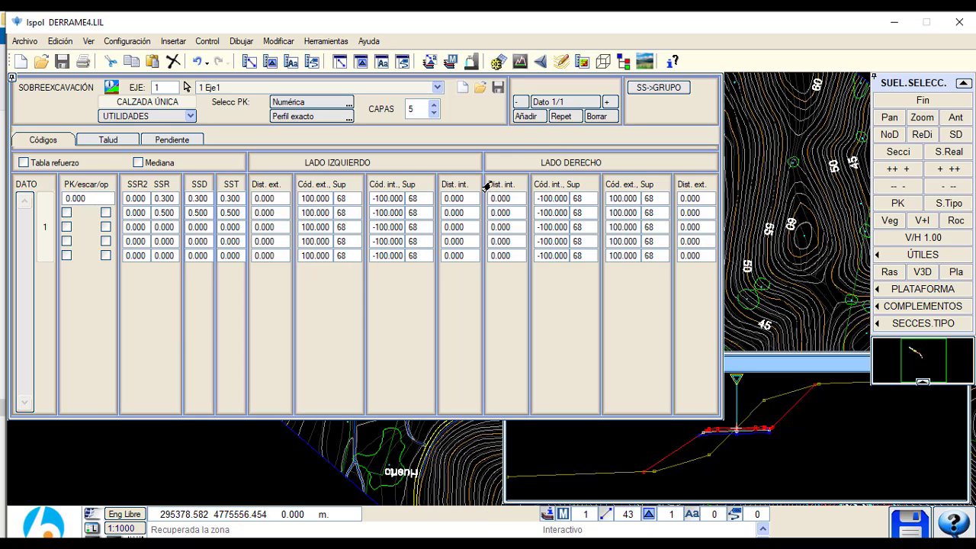
# Step: Repeat the existing over-excavation data as a second record starting at PK 160000
pyautogui.click(562, 117)
pyautogui.click(79, 276)
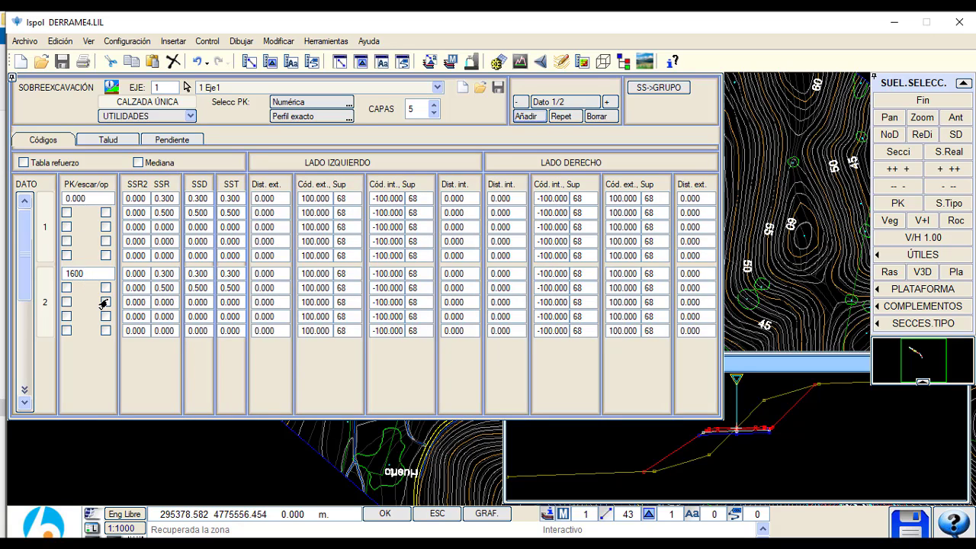
pyautogui.write('160000')
pyautogui.press('Return')
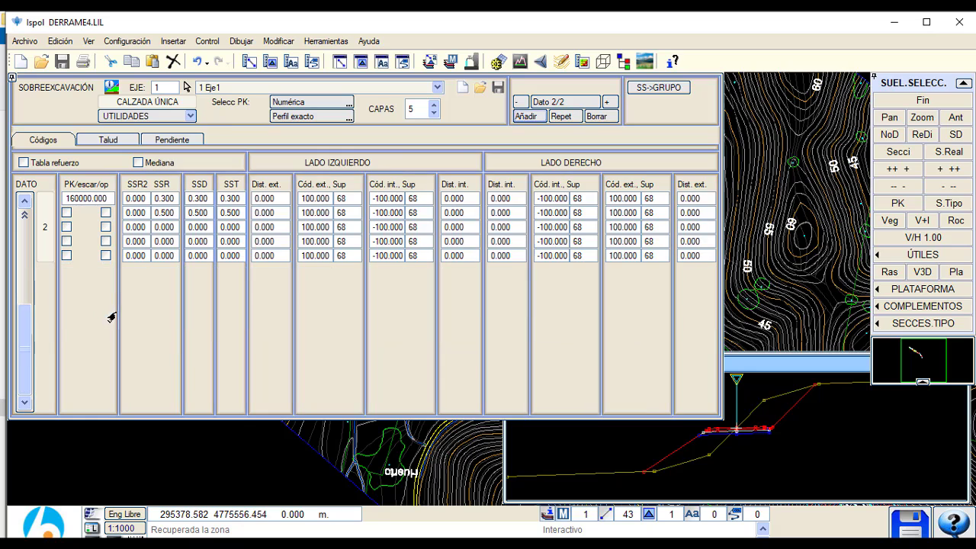
# Step: Repeat the data again as a third record starting at PK 160100
pyautogui.click(552, 119)
pyautogui.click(78, 274)
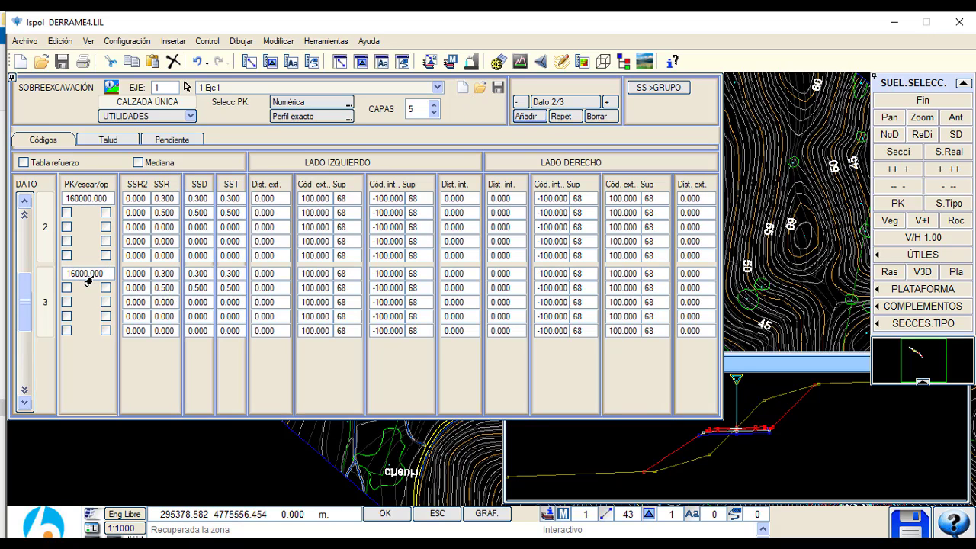
pyautogui.press('Return')
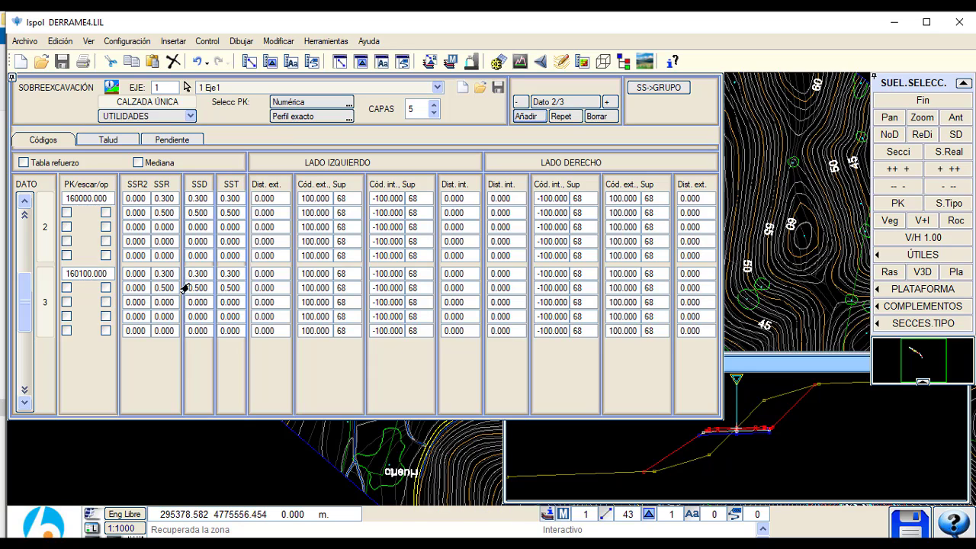
# Step: Set SSR, SSD and SST of the second layer in the PK 160100 record to 0.200
pyautogui.click(230, 288)
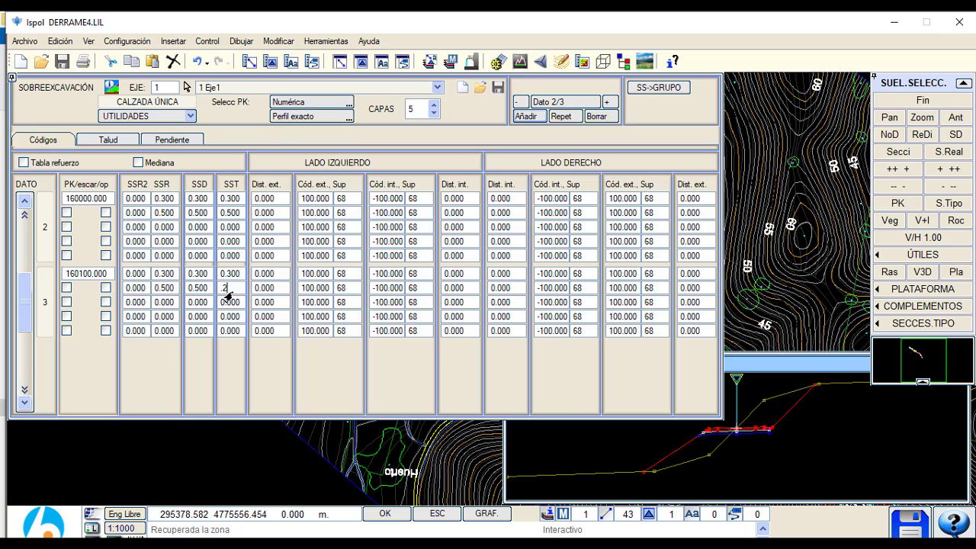
pyautogui.click(200, 290)
pyautogui.press('Return')
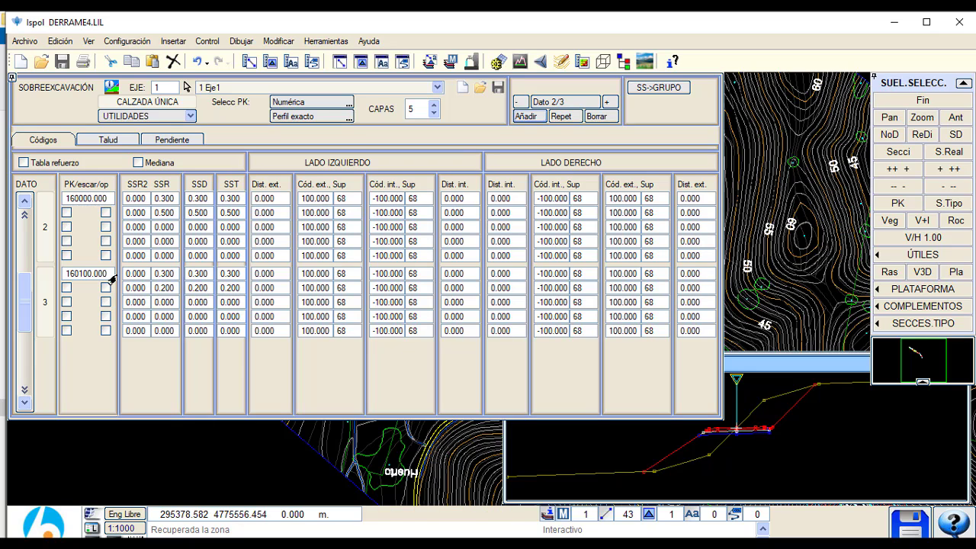
pyautogui.click(87, 274)
pyautogui.press('Return')
# Step: Leave the over-excavation table and examine the selected-soil layers in the cross-sections just before PK 160100
pyautogui.click(898, 203)
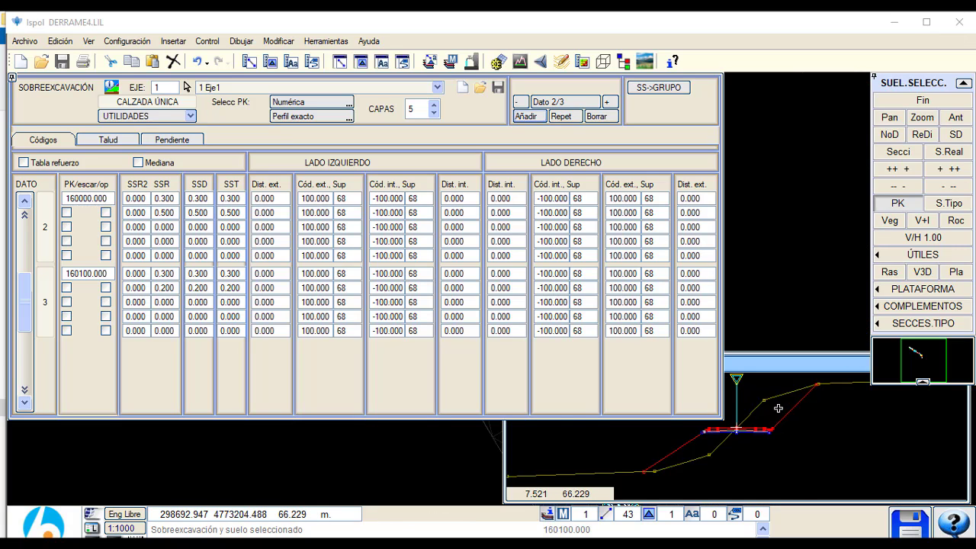
pyautogui.press('Escape')
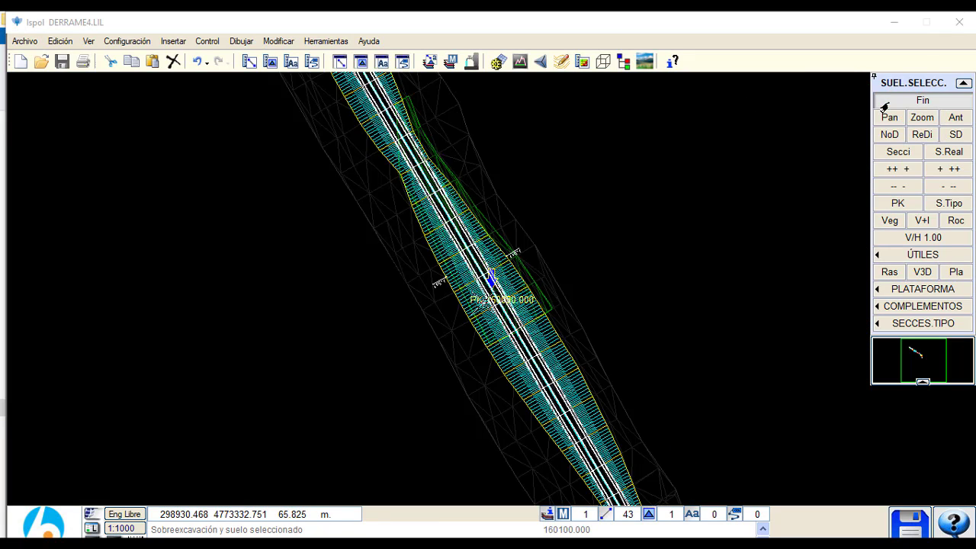
pyautogui.scroll(2, 421, 250)
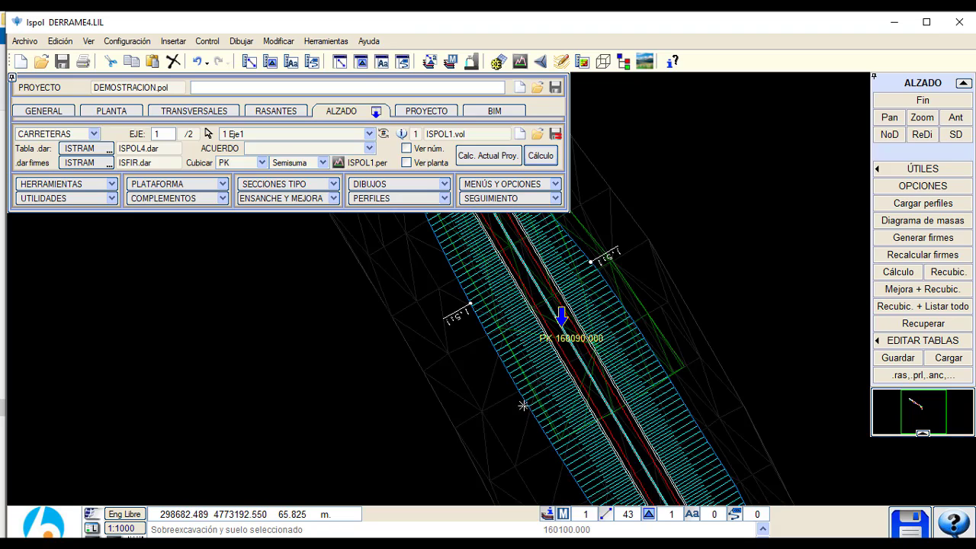
pyautogui.click(451, 352)
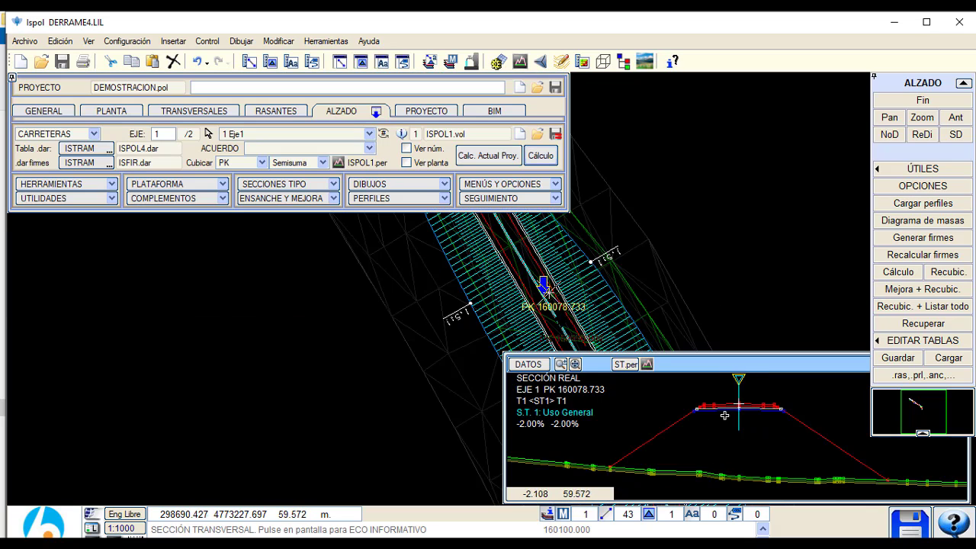
pyautogui.click(235, 130)
pyautogui.click(395, 377)
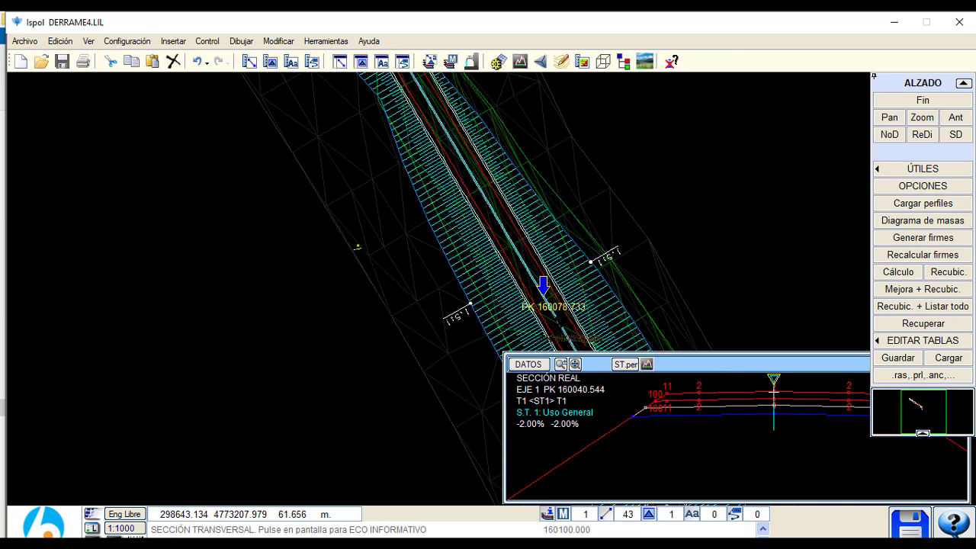
# Step: Enlarge the cross-section window and compare the second layer's thickness between PK 160000 and PK 160100
pyautogui.moveTo(207, 133)
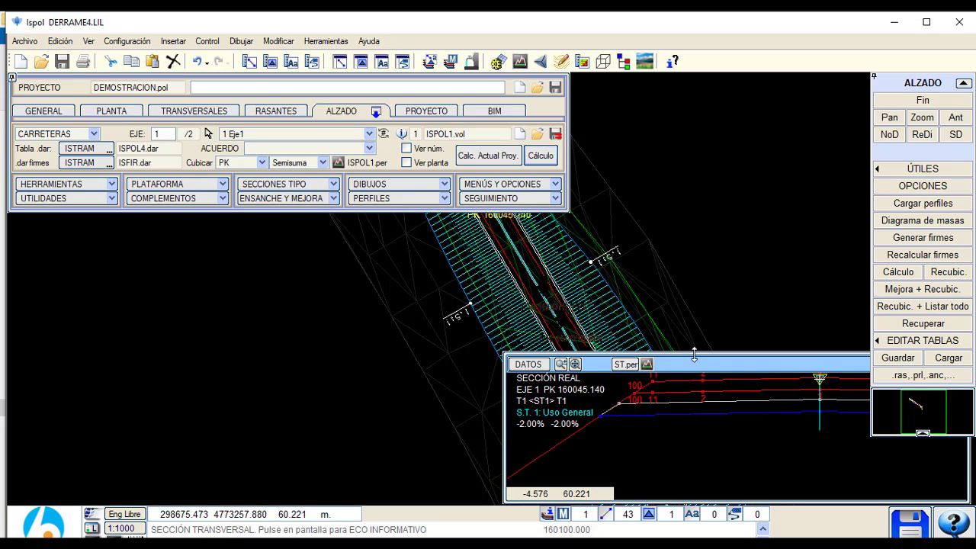
pyautogui.moveTo(693, 354); pyautogui.dragTo(697, 206)
pyautogui.click(104, 265)
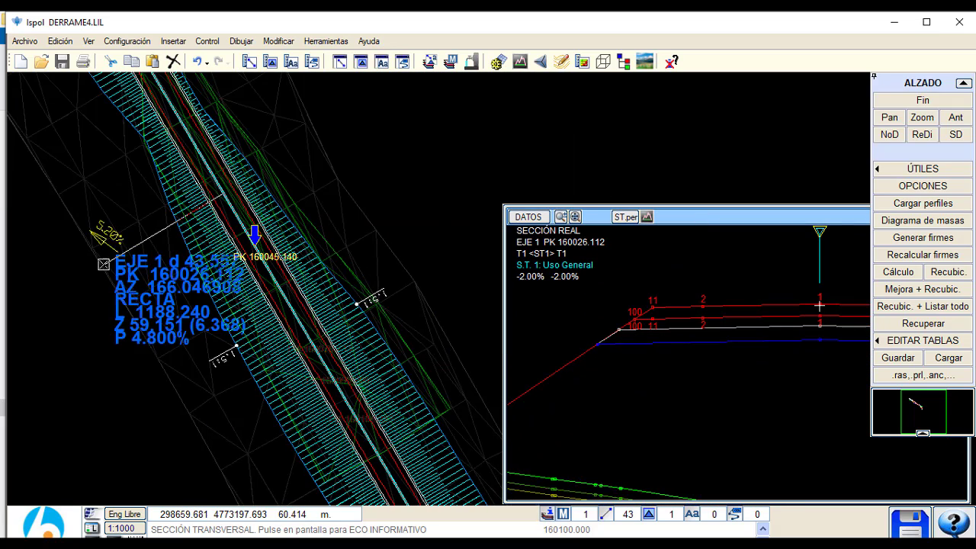
pyautogui.click(83, 229)
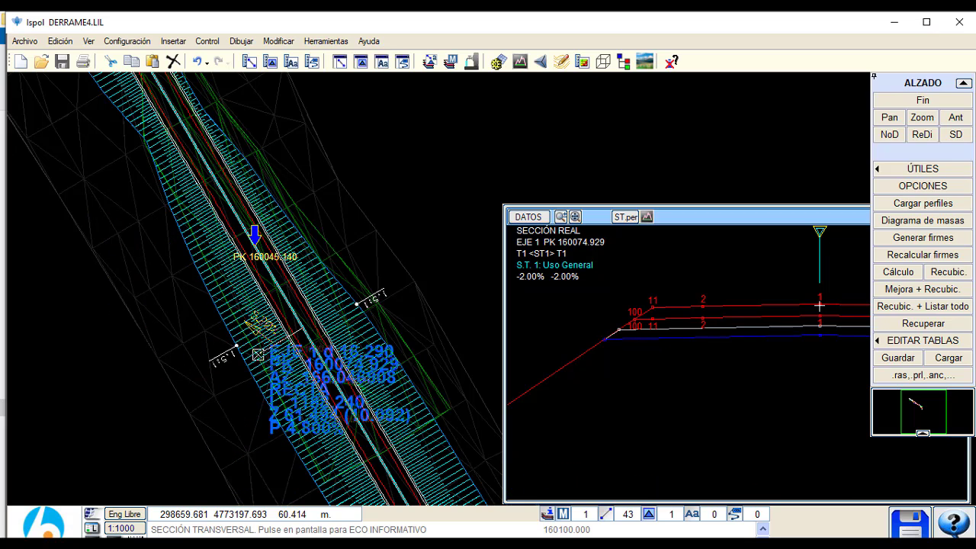
pyautogui.click(327, 368)
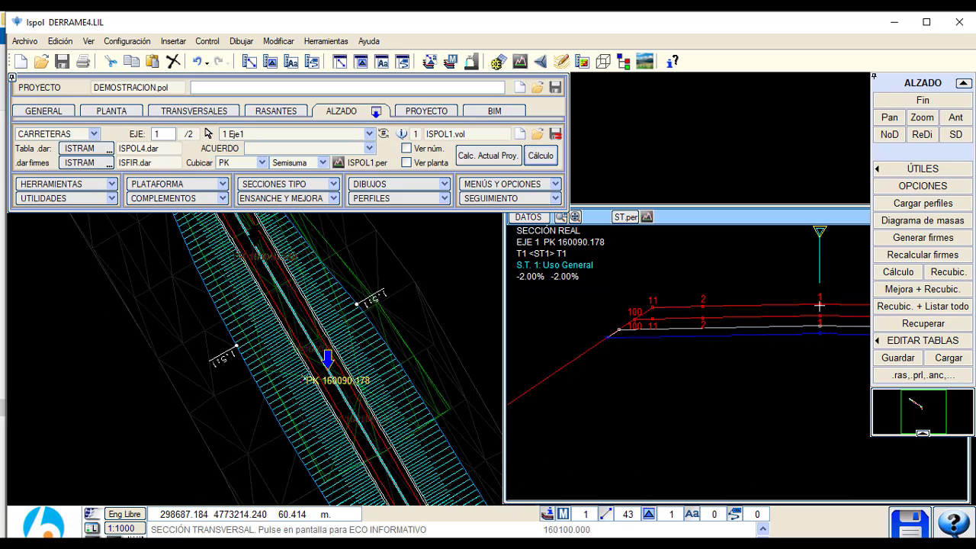
# Step: Examine the selected-soil layers at the platform edge in the cut section around PK 159695
pyautogui.scroll(-2, 416, 470)
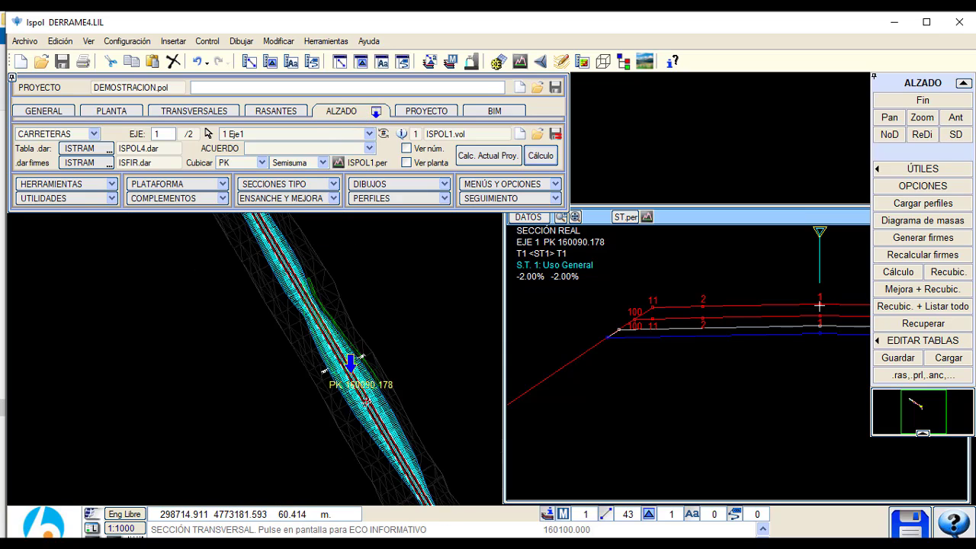
pyautogui.click(340, 349)
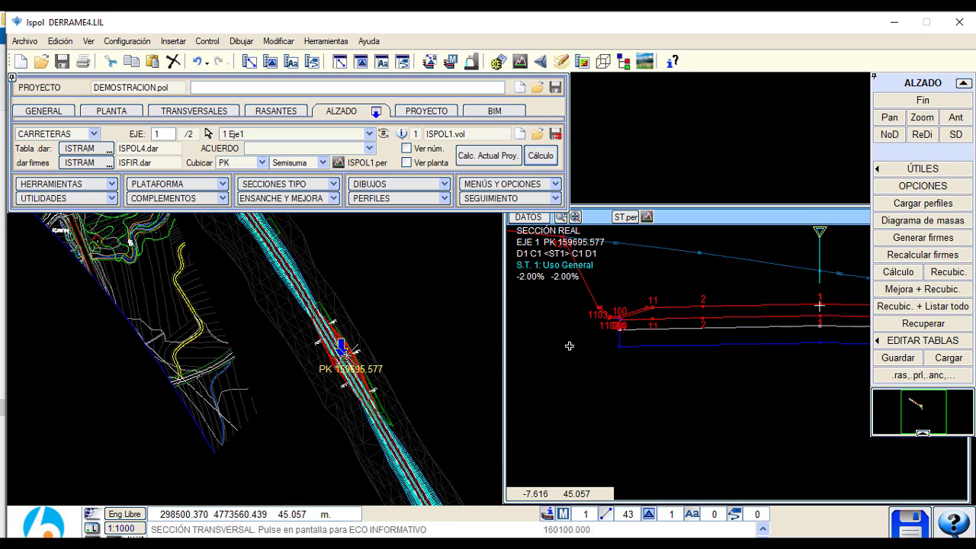
pyautogui.scroll(1, 631, 309)
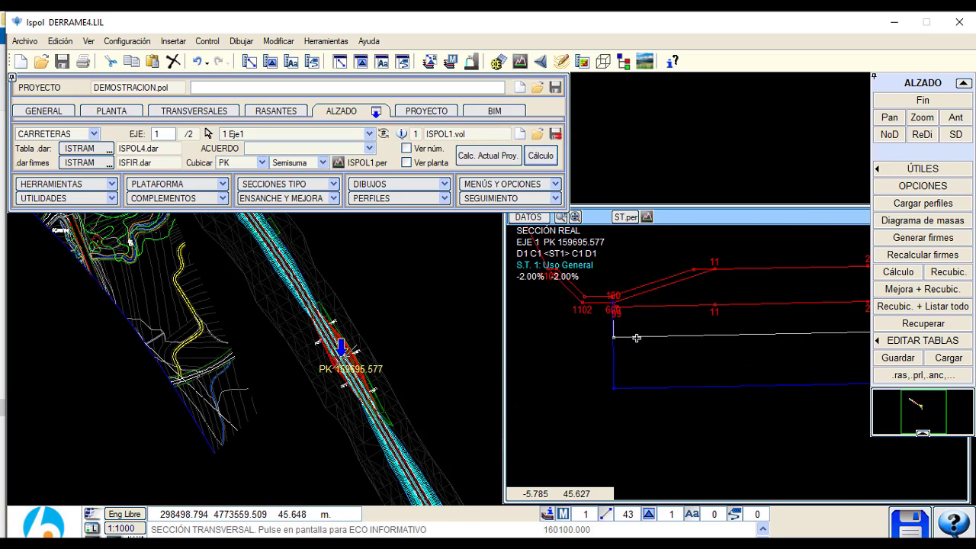
# Step: Reopen the selected-soil table and delete the PK 160000 and PK 160100 records
pyautogui.click(375, 112)
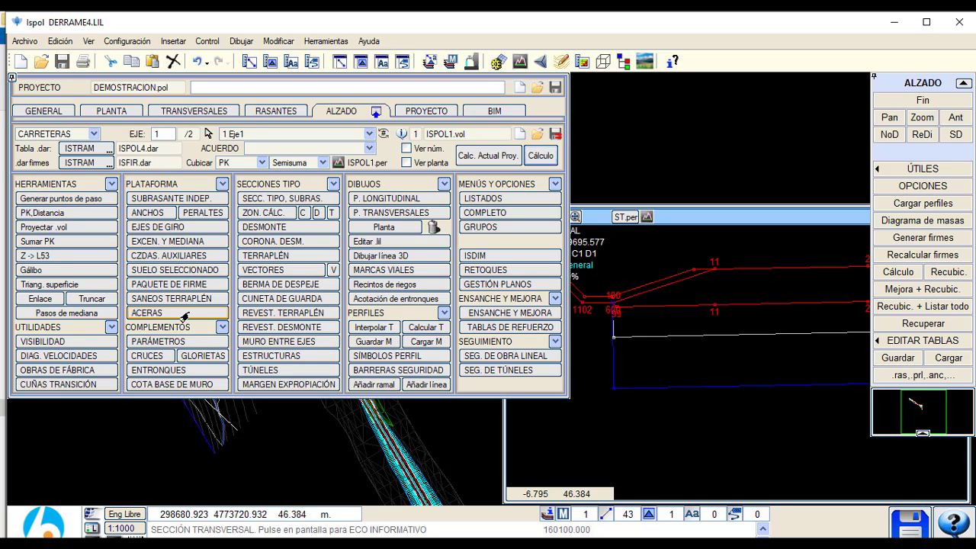
pyautogui.click(185, 271)
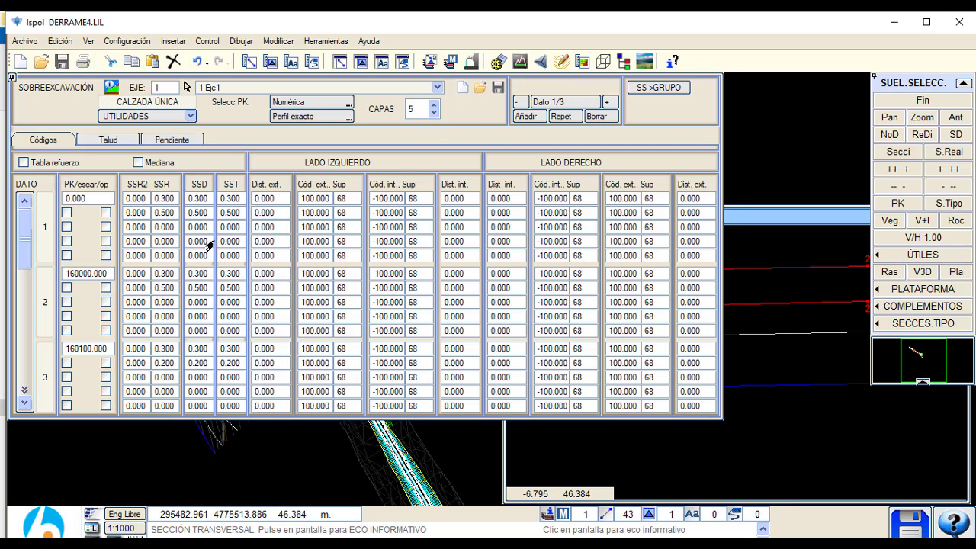
pyautogui.scroll(-1, 209, 244)
pyautogui.click(597, 116)
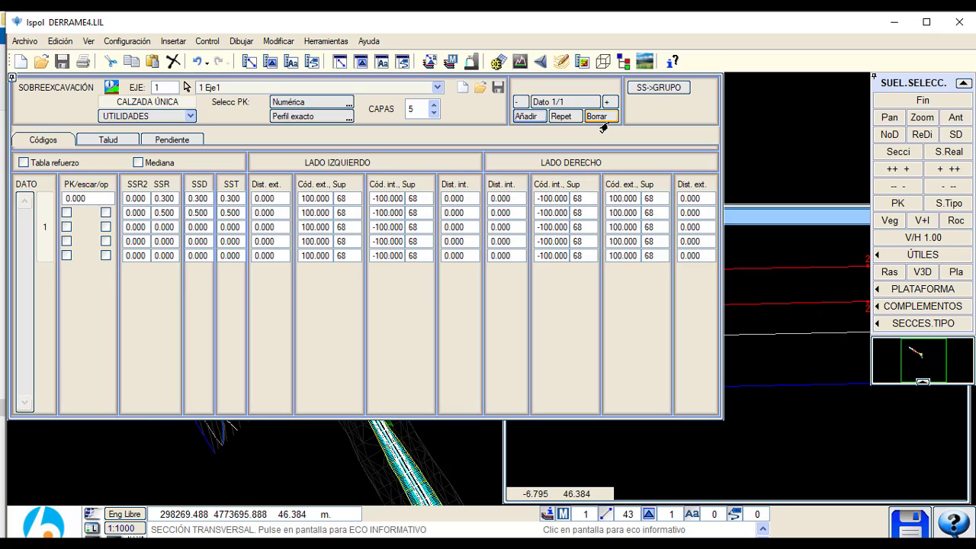
# Step: Examine how the selected-soil layers end at the ditch in the cut section around PK 159687
pyautogui.click(112, 87)
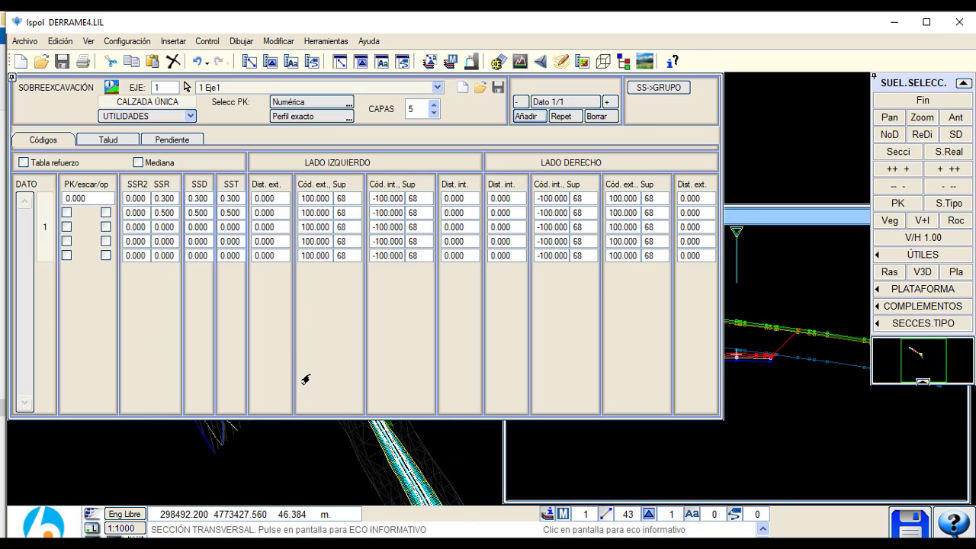
pyautogui.press('d')
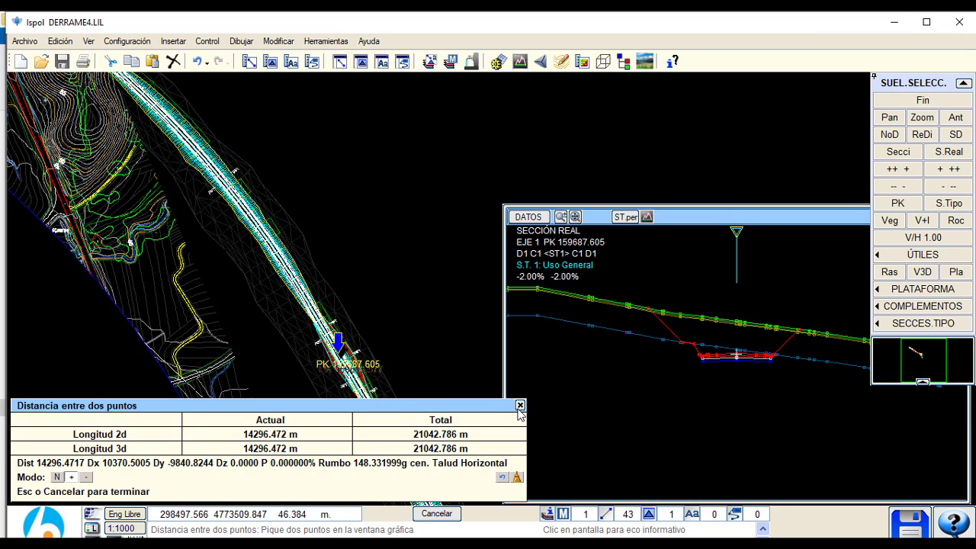
pyautogui.click(520, 405)
pyautogui.scroll(5, 703, 365)
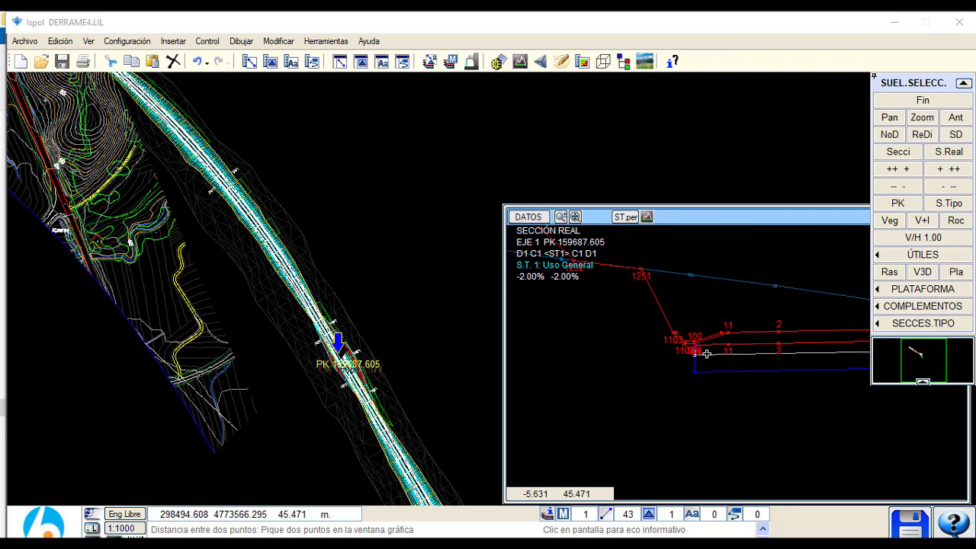
pyautogui.scroll(1, 694, 332)
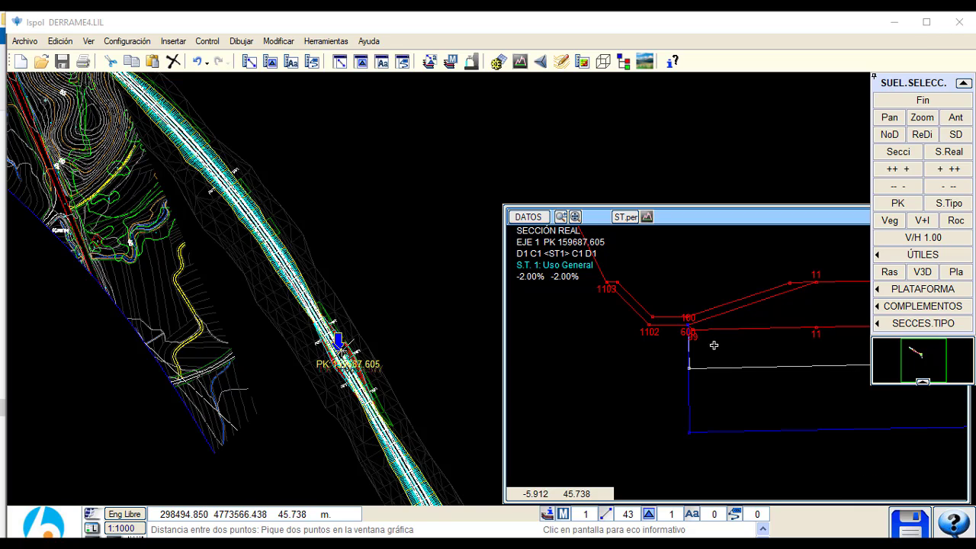
pyautogui.scroll(-1, 705, 351)
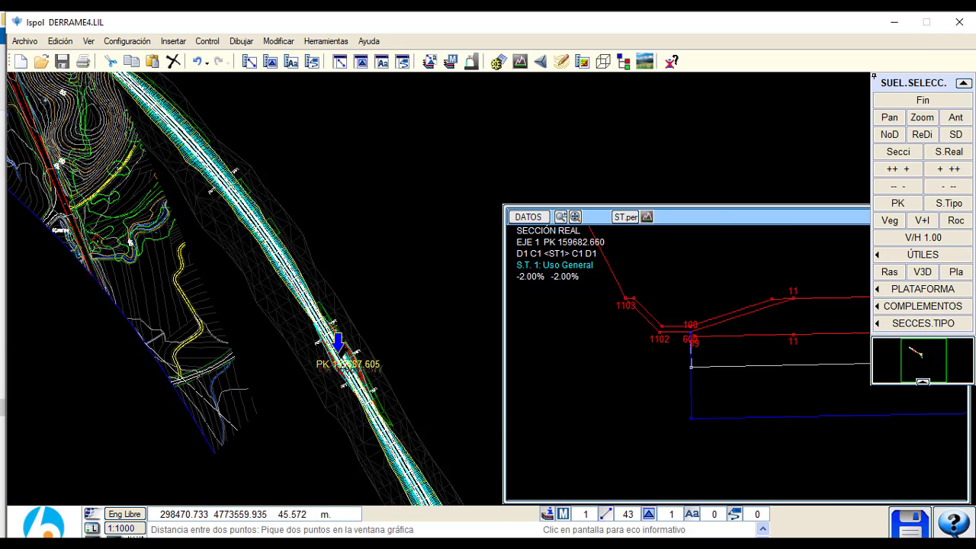
pyautogui.rightClick(320, 379)
# Step: Set the exterior slope of all five layers to 1.00 on both the left and right sides
pyautogui.click(108, 140)
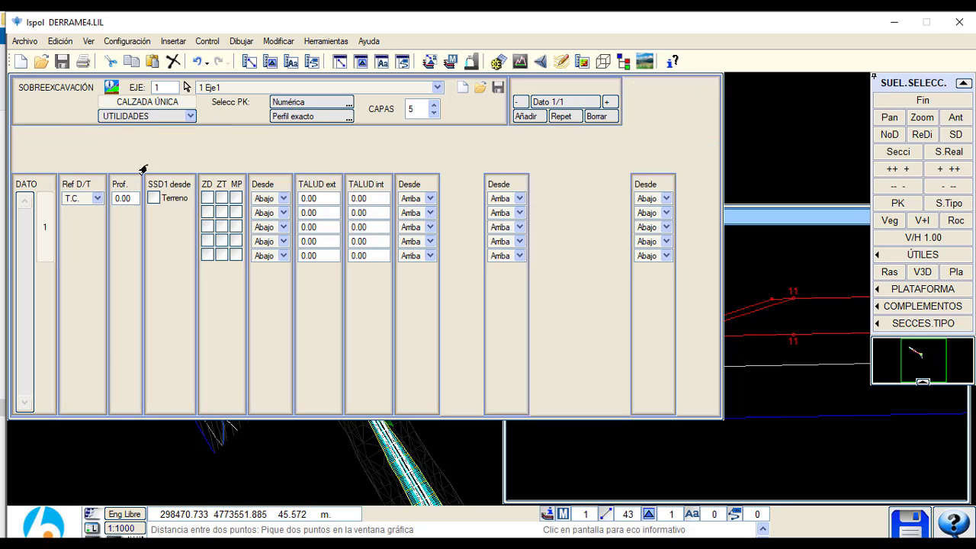
pyautogui.click(316, 203)
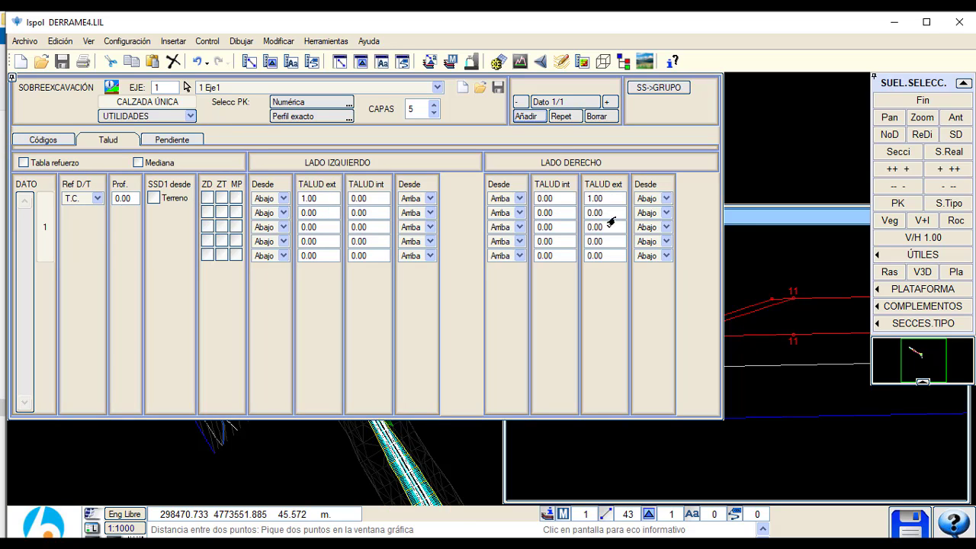
pyautogui.click(602, 214)
pyautogui.write('1')
pyautogui.press('Return')
pyautogui.write('1')
pyautogui.press('Return')
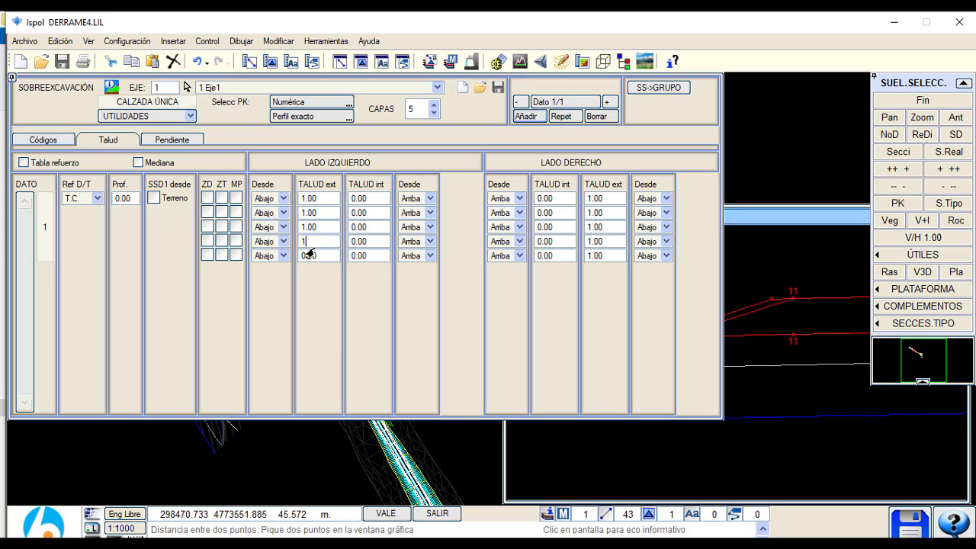
pyautogui.press('Return')
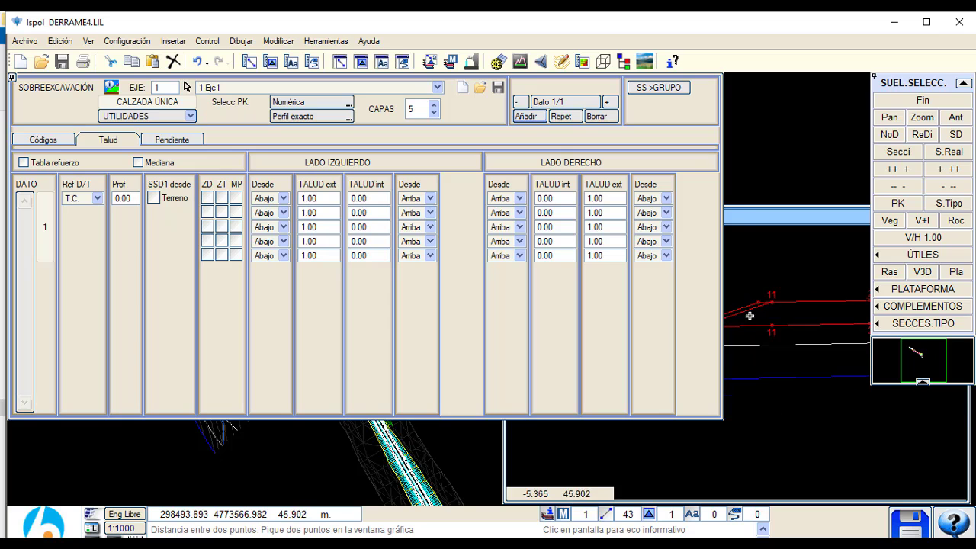
pyautogui.scroll(-5, 770, 359)
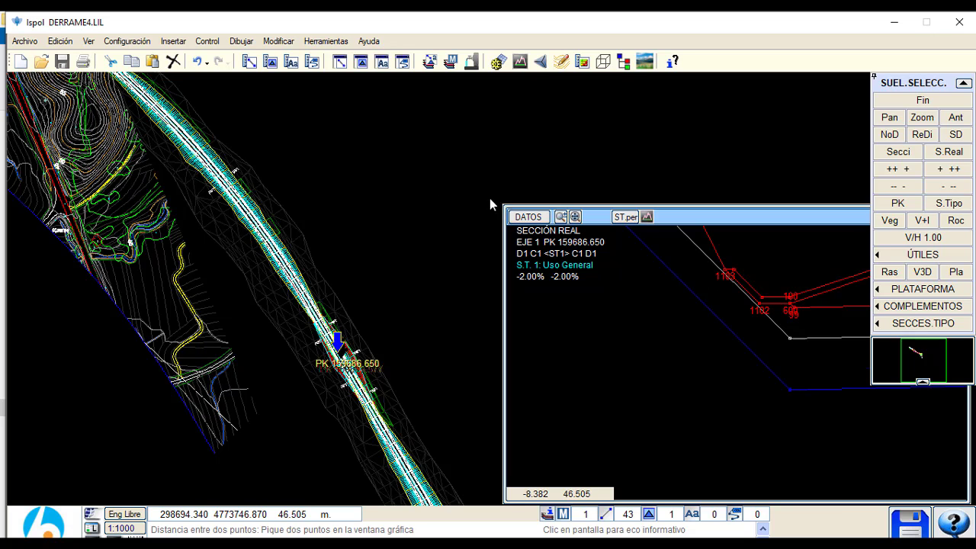
# Step: Examine how the selected-soil layers meet the ditch and the axis in the section at PK 159686.650
pyautogui.moveTo(492, 204); pyautogui.dragTo(296, 145)
pyautogui.scroll(-3, 496, 323)
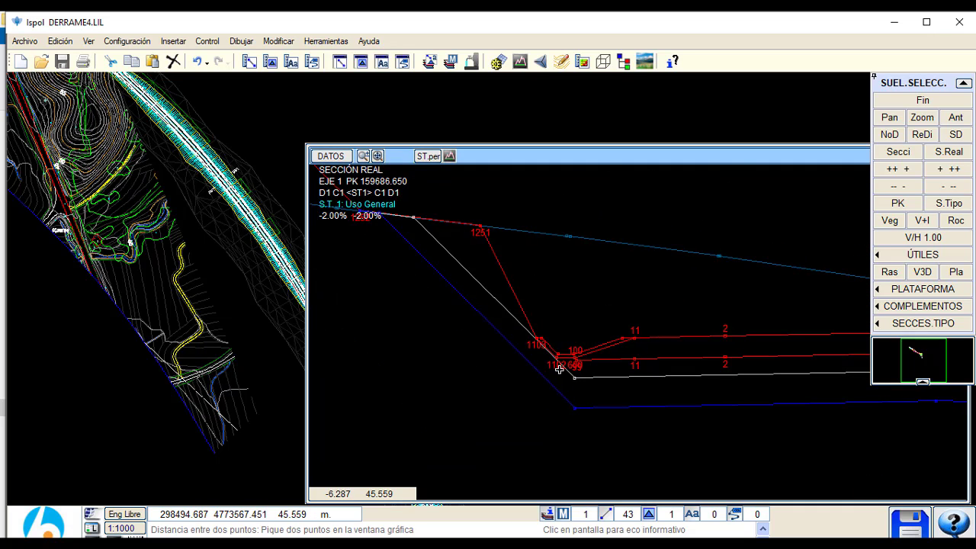
pyautogui.scroll(5, 564, 335)
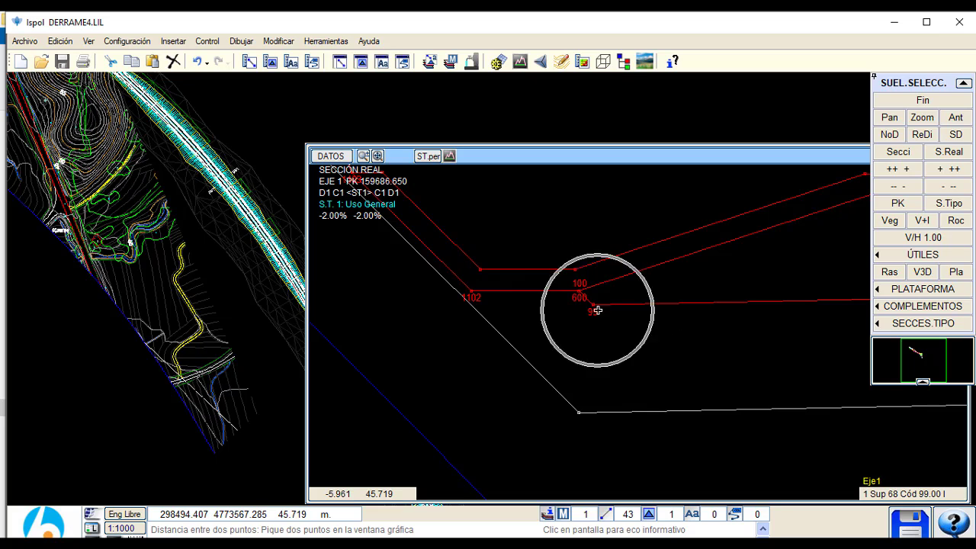
pyautogui.scroll(-3, 598, 312)
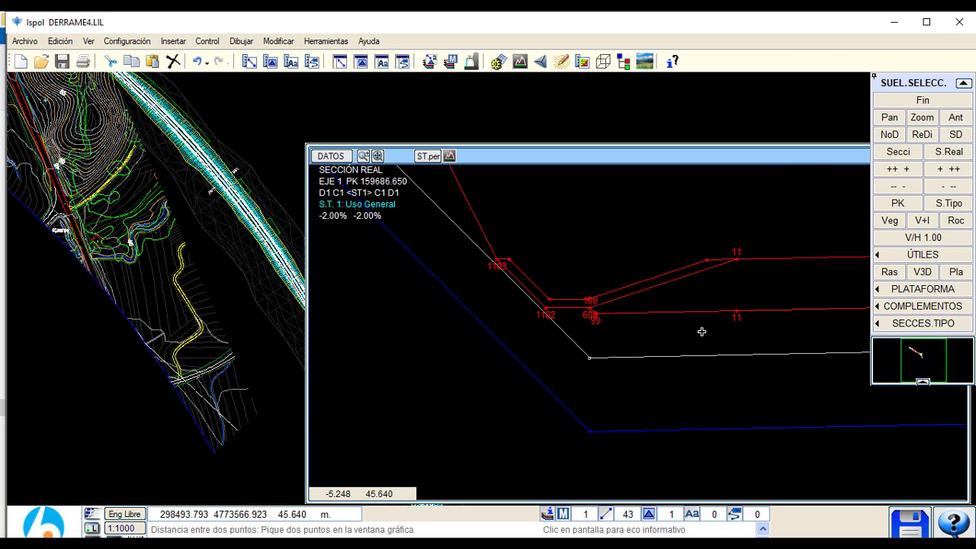
pyautogui.scroll(4, 701, 331)
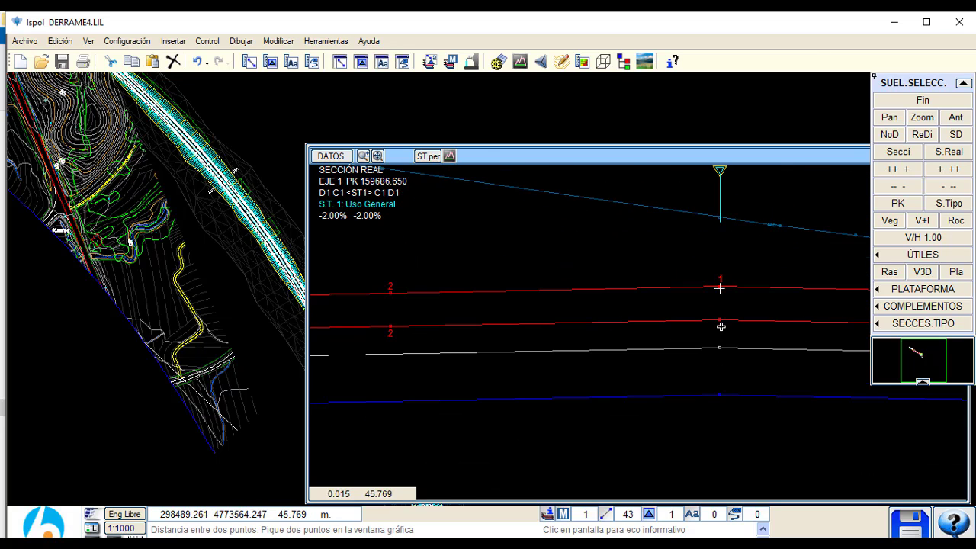
pyautogui.moveTo(399, 321); pyautogui.dragTo(539, 333, button='middle')
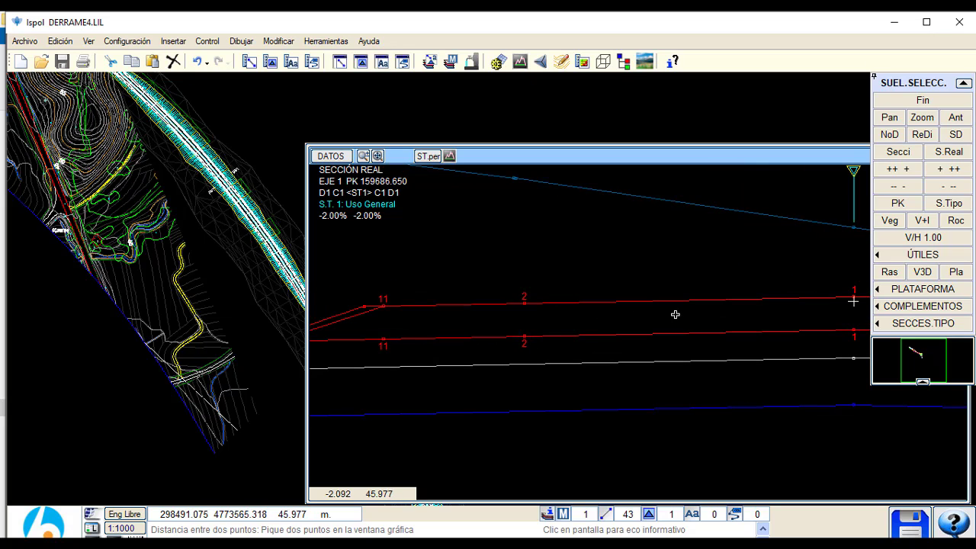
pyautogui.moveTo(742, 303)
pyautogui.mouseDown(button='middle')
pyautogui.moveTo(736, 293)
pyautogui.moveTo(658, 291)
pyautogui.mouseUp(button='middle')
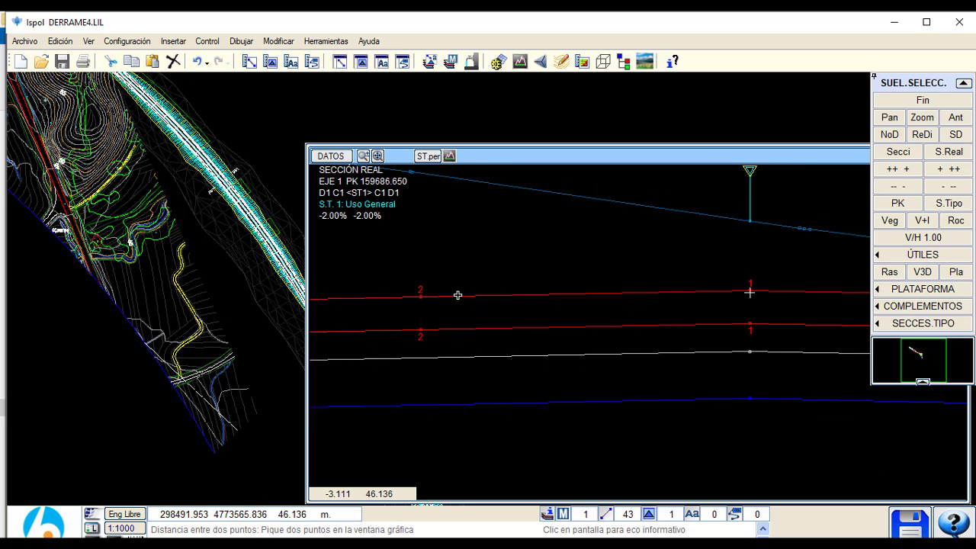
pyautogui.scroll(-1, 464, 295)
pyautogui.moveTo(463, 295); pyautogui.dragTo(569, 298, button='middle')
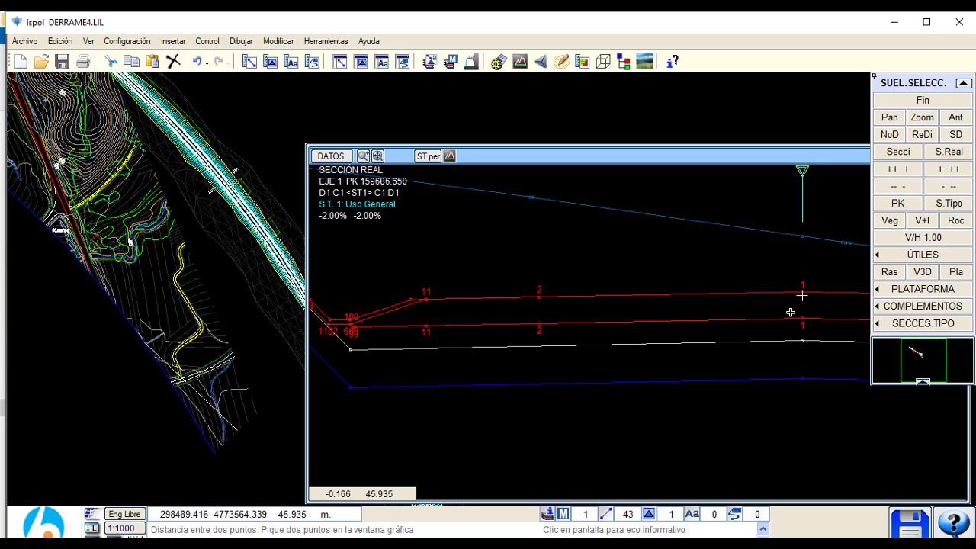
pyautogui.moveTo(791, 313)
pyautogui.mouseDown(button='middle')
pyautogui.moveTo(753, 299)
pyautogui.moveTo(567, 311)
pyautogui.mouseUp(button='middle')
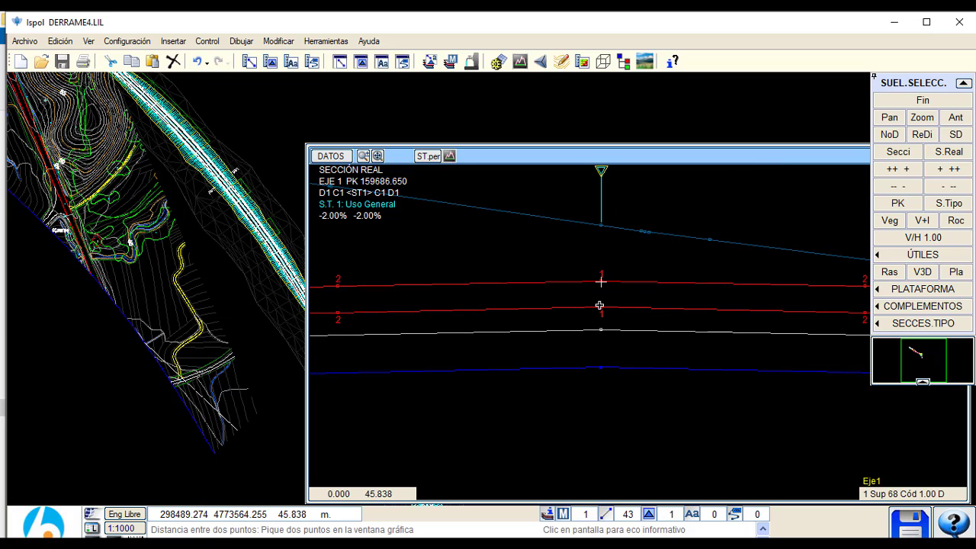
pyautogui.scroll(-2, 599, 305)
pyautogui.moveTo(729, 320); pyautogui.dragTo(571, 322, button='middle')
pyautogui.moveTo(505, 325); pyautogui.dragTo(728, 324, button='middle')
pyautogui.scroll(2, 362, 308)
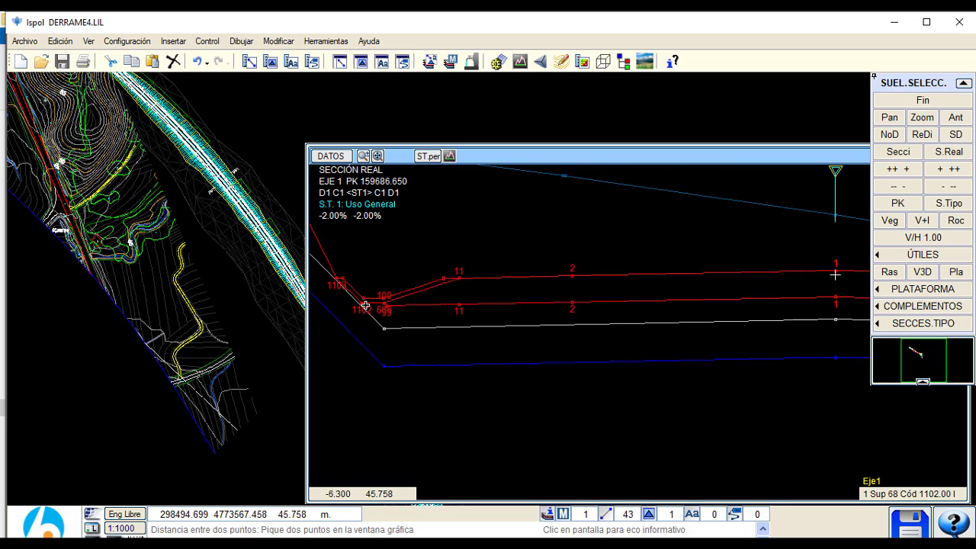
pyautogui.moveTo(291, 296); pyautogui.dragTo(511, 297, button='middle')
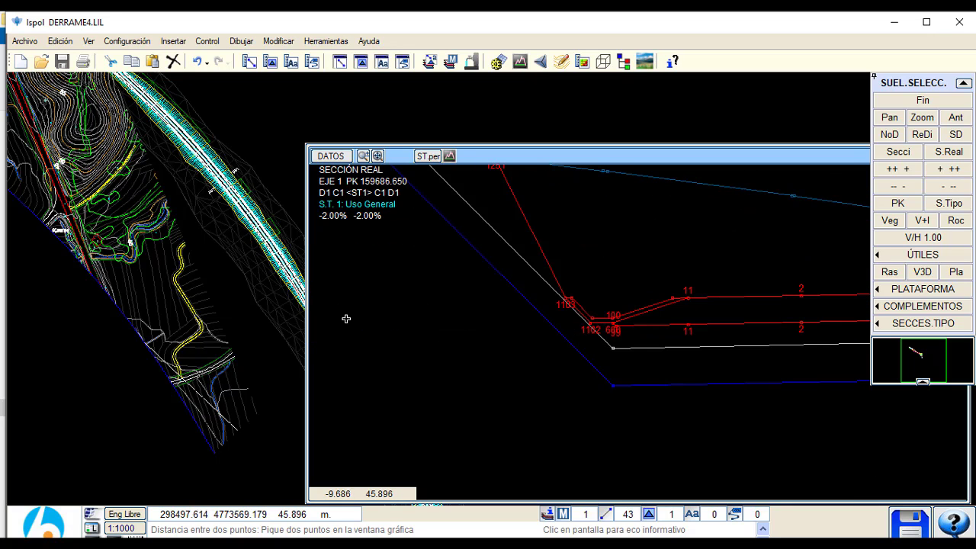
# Step: Reopen the selected-soil table and set the left exterior code of all five layers to 99
pyautogui.doubleClick(484, 346)
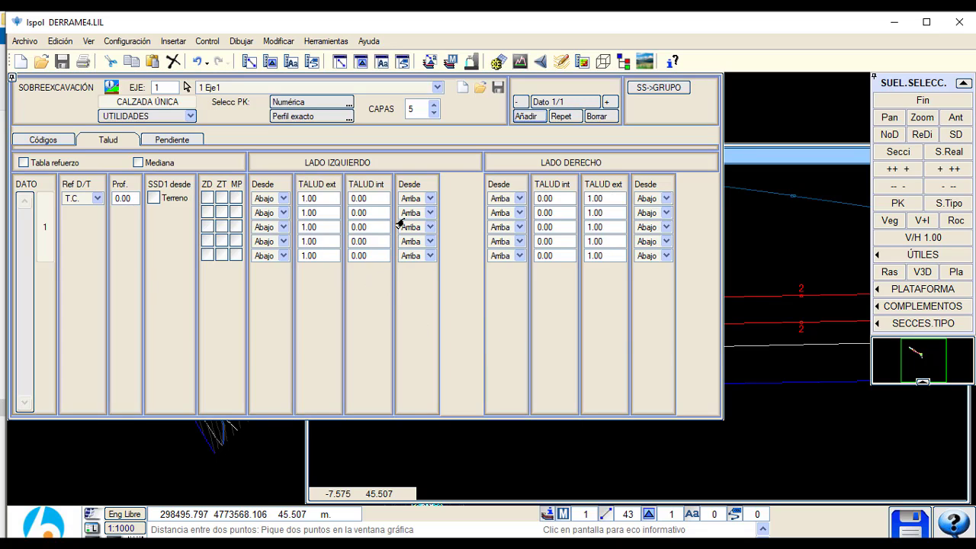
pyautogui.click(411, 200)
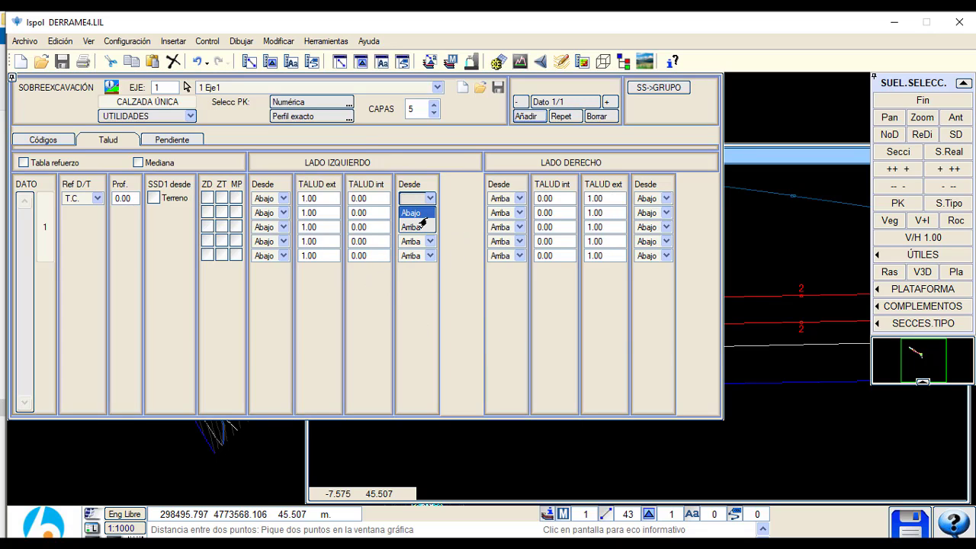
pyautogui.click(442, 180)
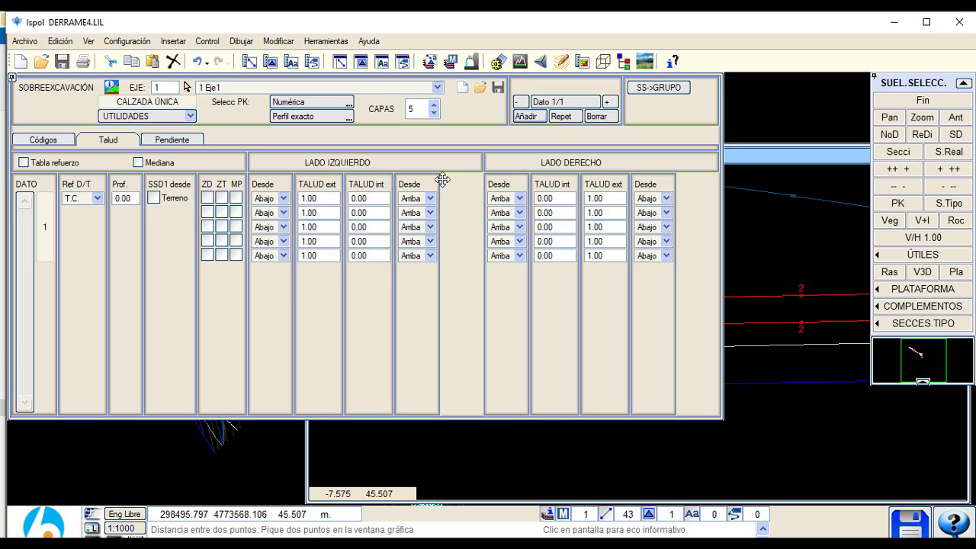
pyautogui.click(67, 141)
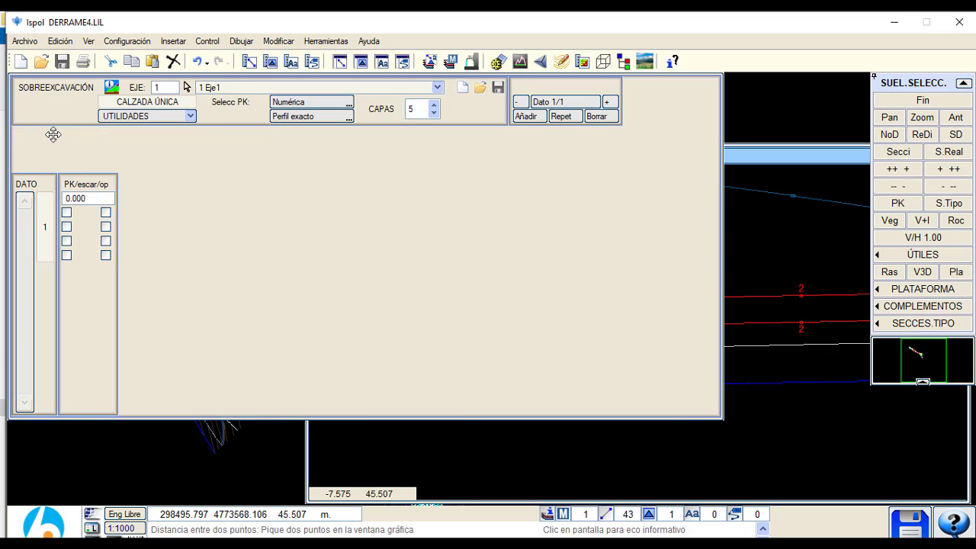
pyautogui.click(315, 199)
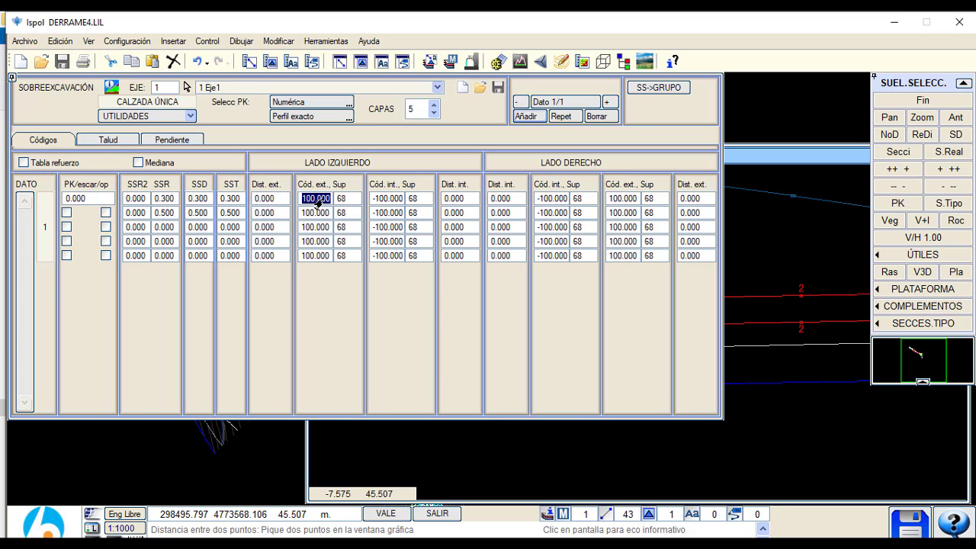
pyautogui.click(318, 212)
pyautogui.write('9')
pyautogui.click(309, 226)
pyautogui.write('9')
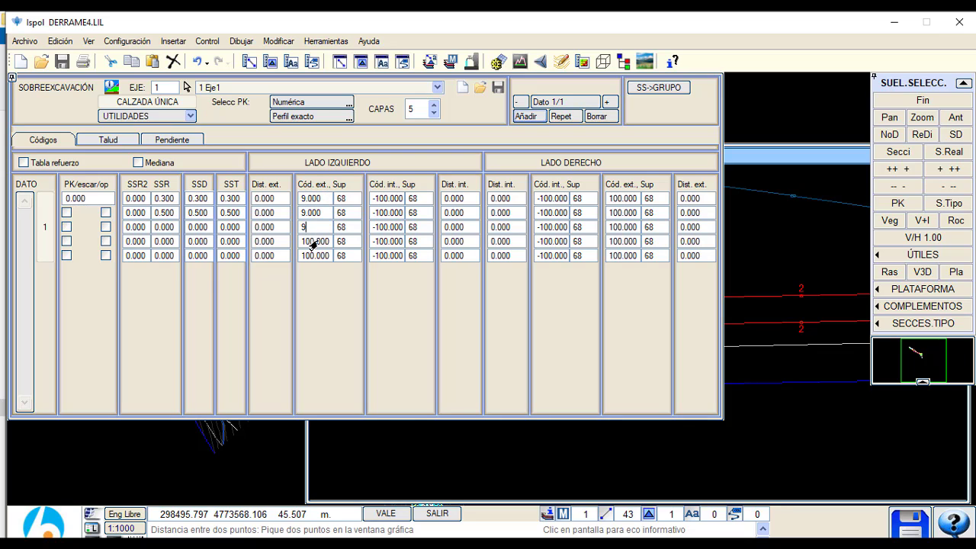
pyautogui.click(309, 241)
pyautogui.write('99')
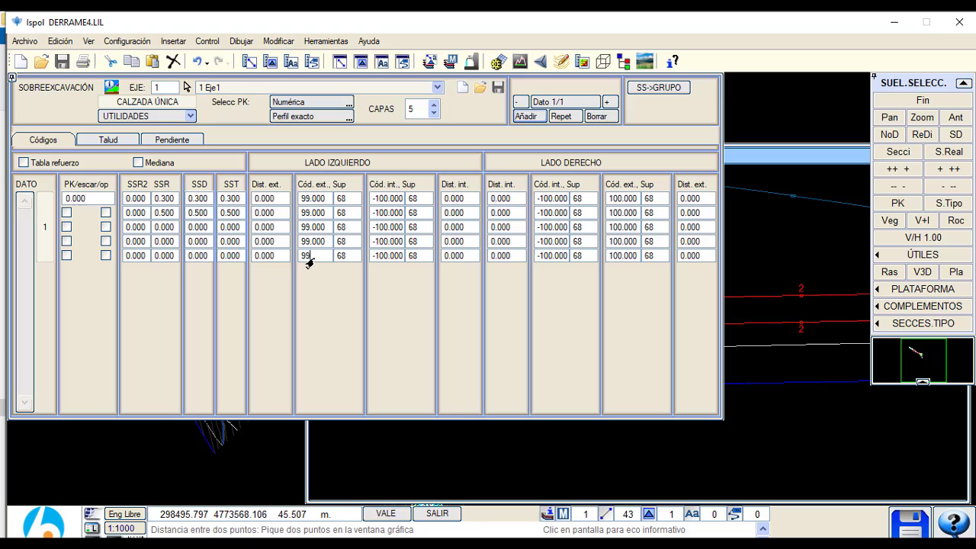
pyautogui.press('Return')
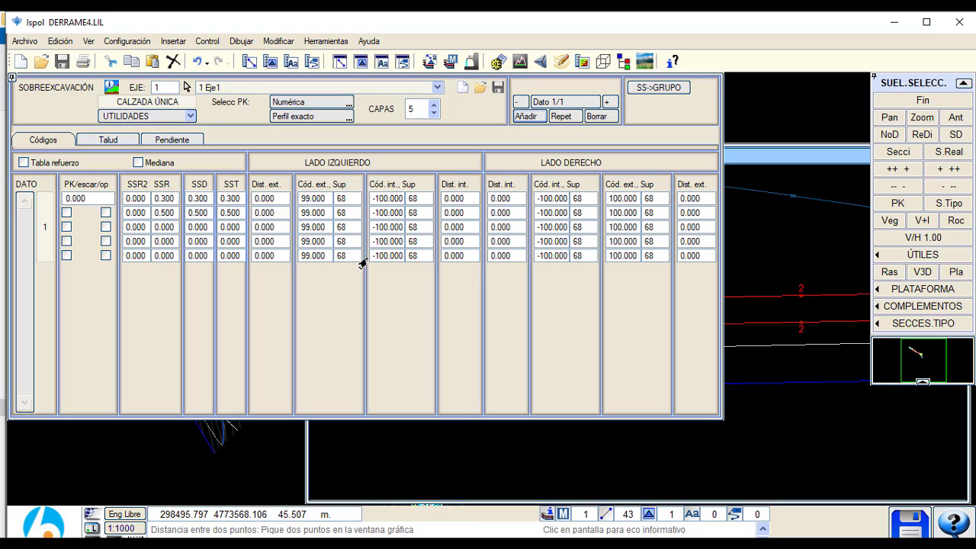
# Step: Set the right exterior code of all five layers to 99 and recalculate the section
pyautogui.click(625, 200)
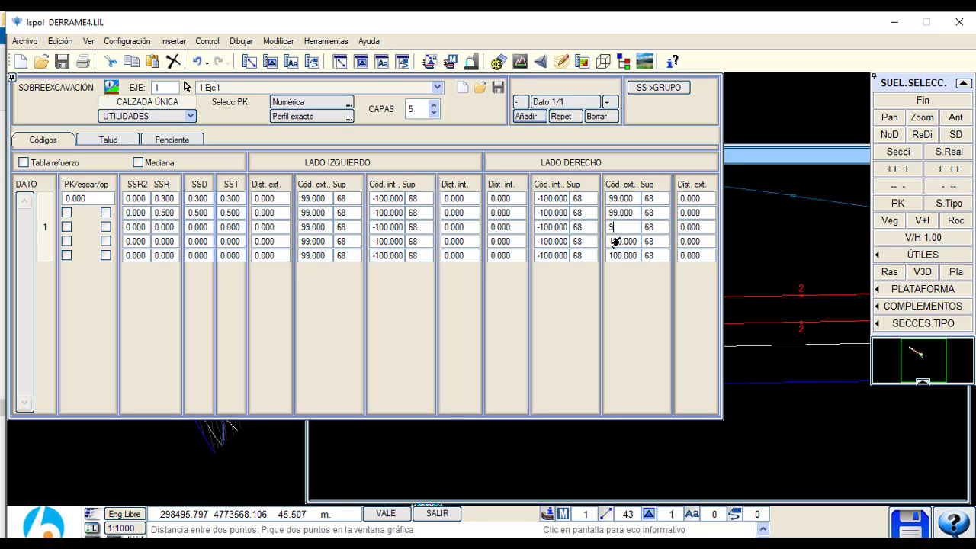
pyautogui.write('9')
pyautogui.press('Return')
pyautogui.write('99')
pyautogui.press('Return')
pyautogui.write('99')
pyautogui.press('Return')
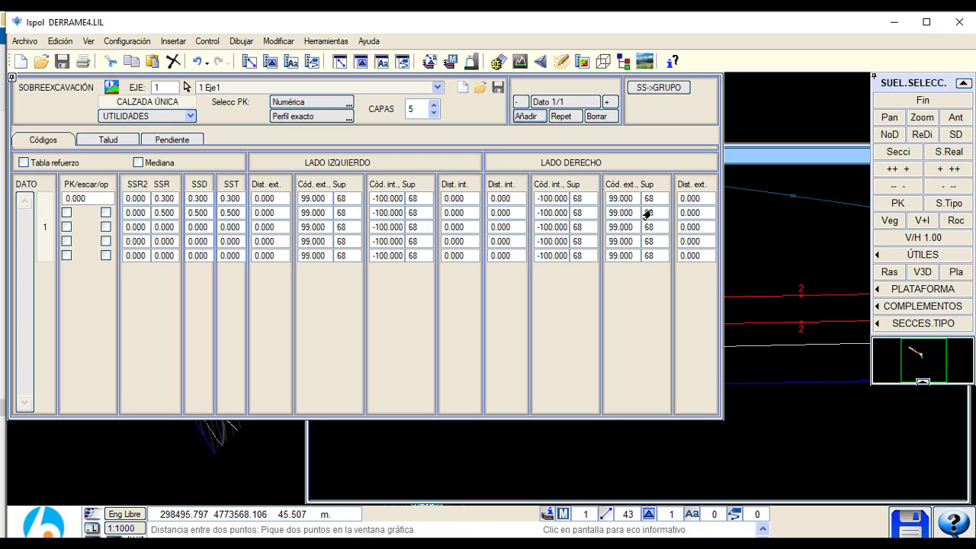
pyautogui.press('Escape')
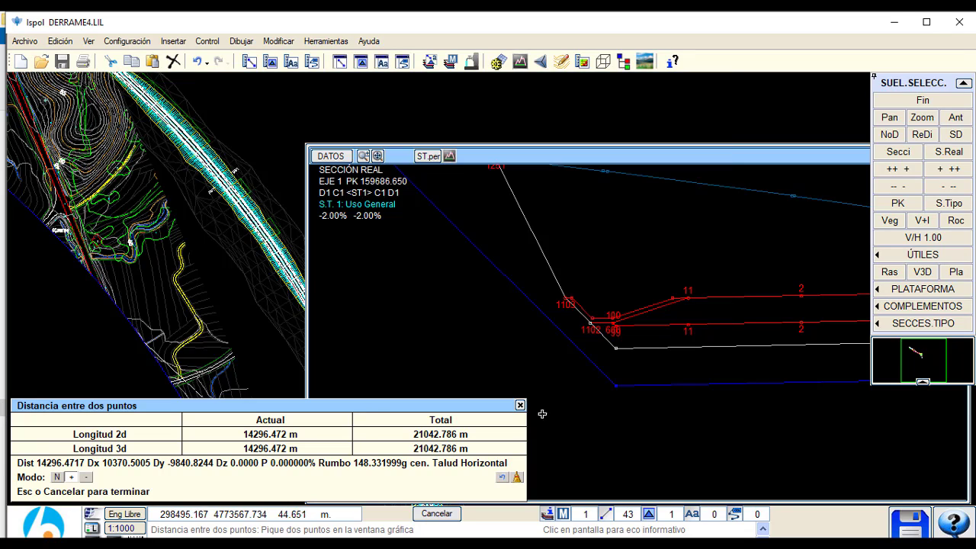
pyautogui.click(519, 406)
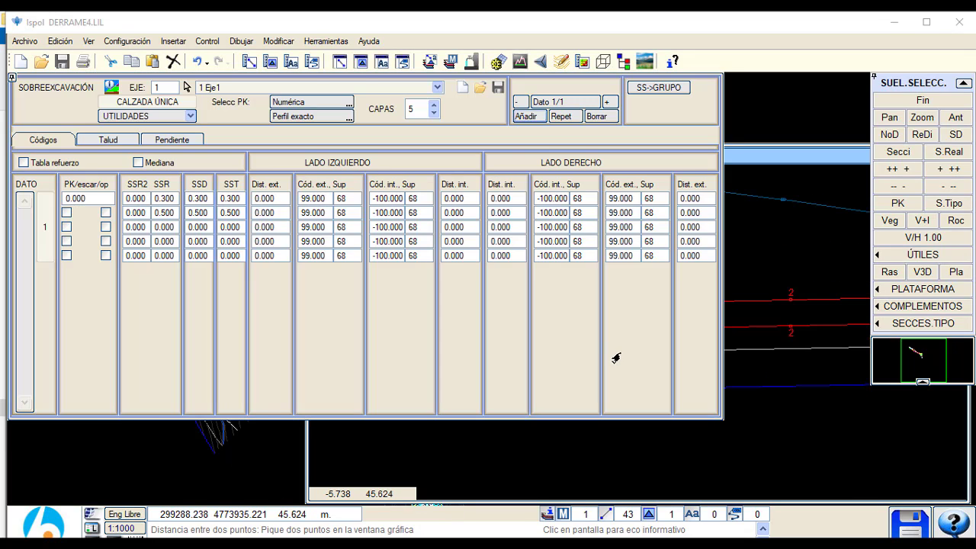
pyautogui.scroll(3, 628, 355)
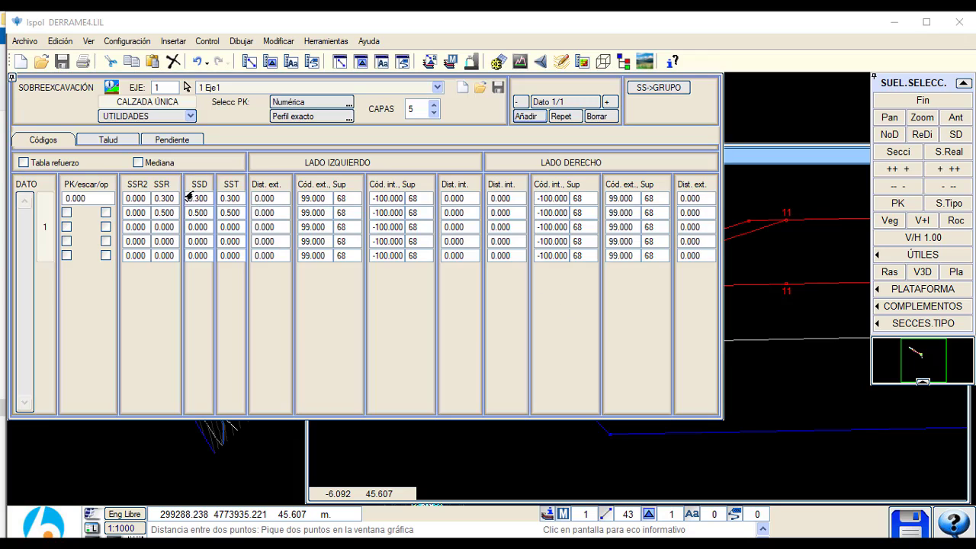
# Step: In the slope data, set the origin of the left exterior slope to Anterior for the first three layers
pyautogui.click(125, 139)
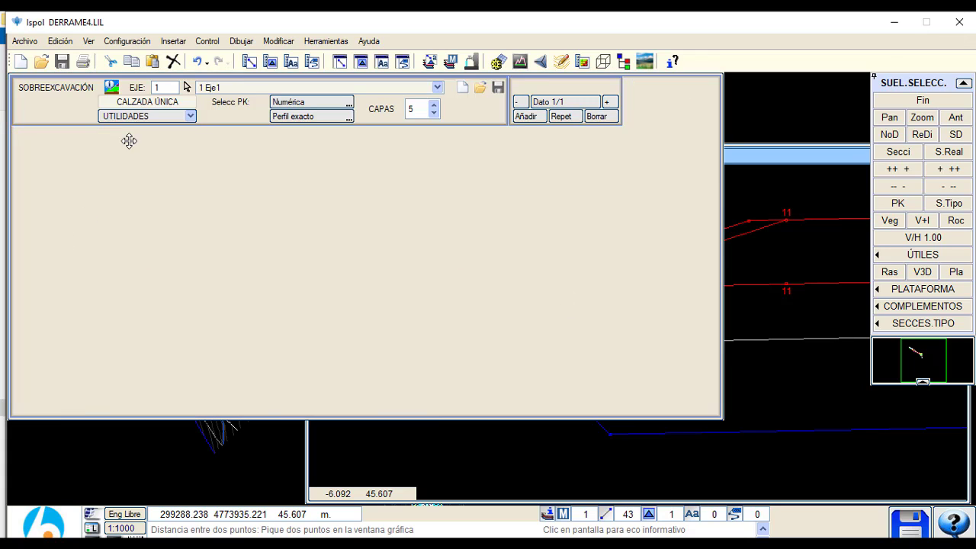
pyautogui.click(276, 197)
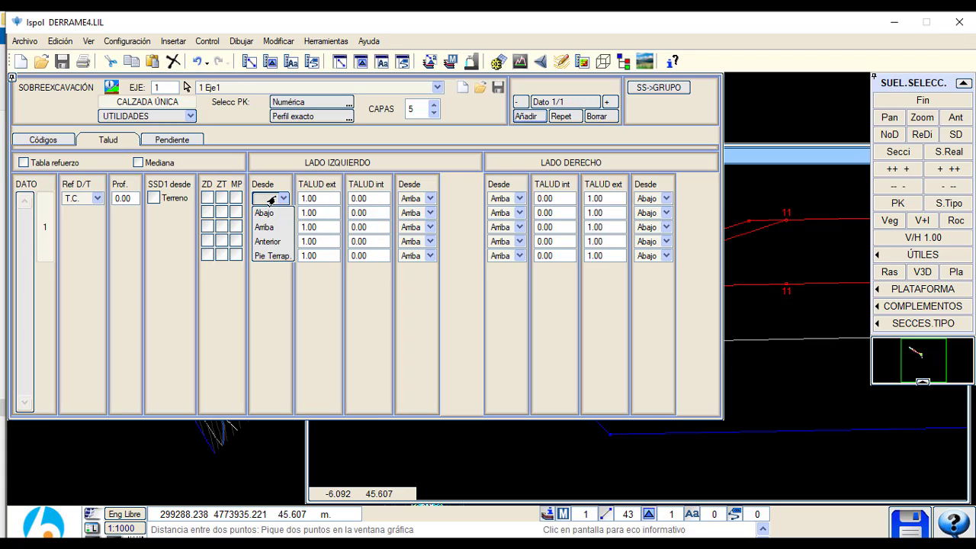
pyautogui.click(268, 241)
pyautogui.click(276, 212)
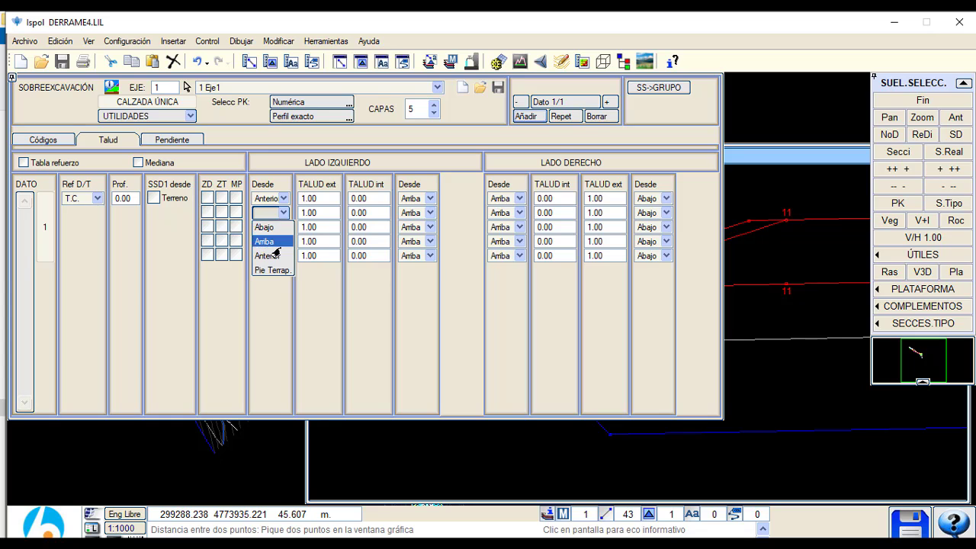
pyautogui.click(276, 213)
pyautogui.click(276, 213)
pyautogui.click(270, 228)
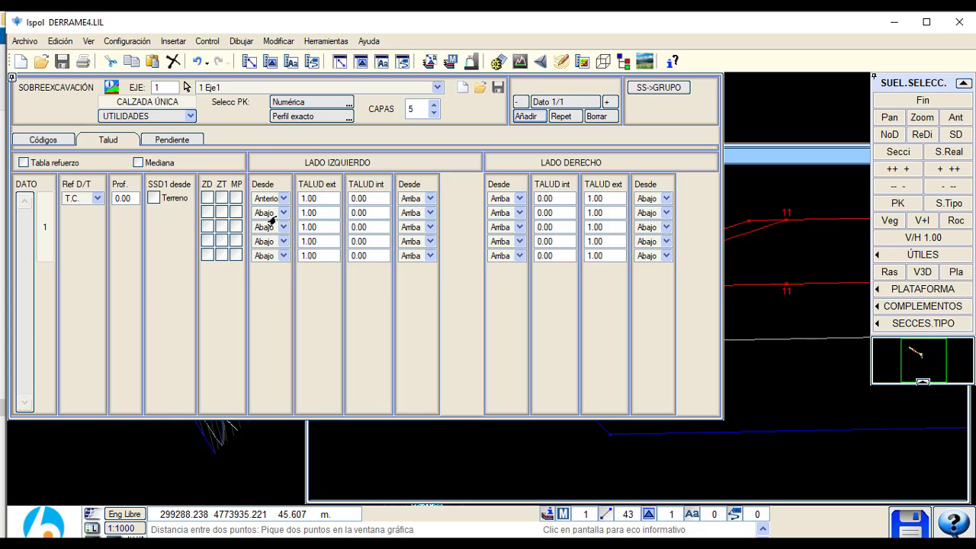
pyautogui.click(276, 213)
pyautogui.click(267, 256)
pyautogui.click(282, 227)
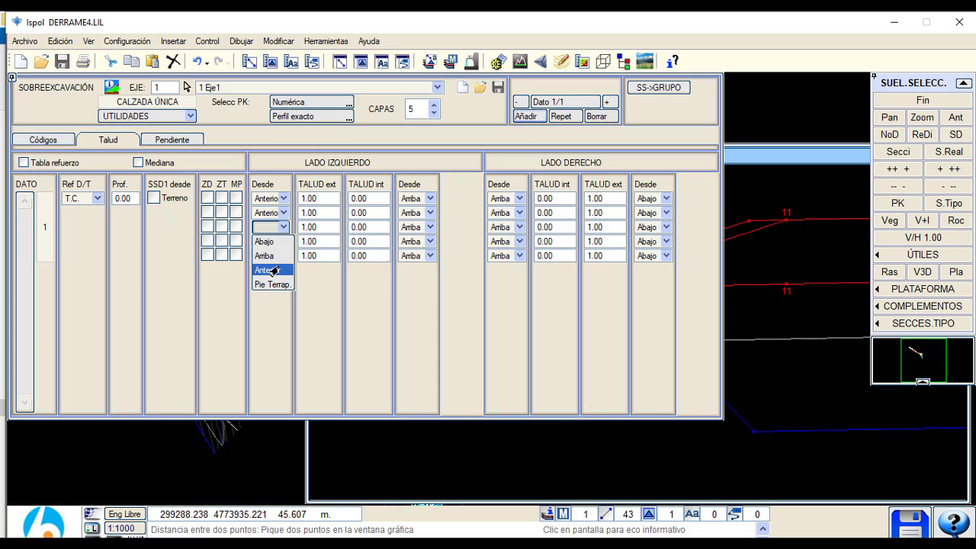
pyautogui.click(273, 270)
# Step: Set the origin of the right exterior slope to Anterior for the first four layers and apply the table
pyautogui.click(663, 198)
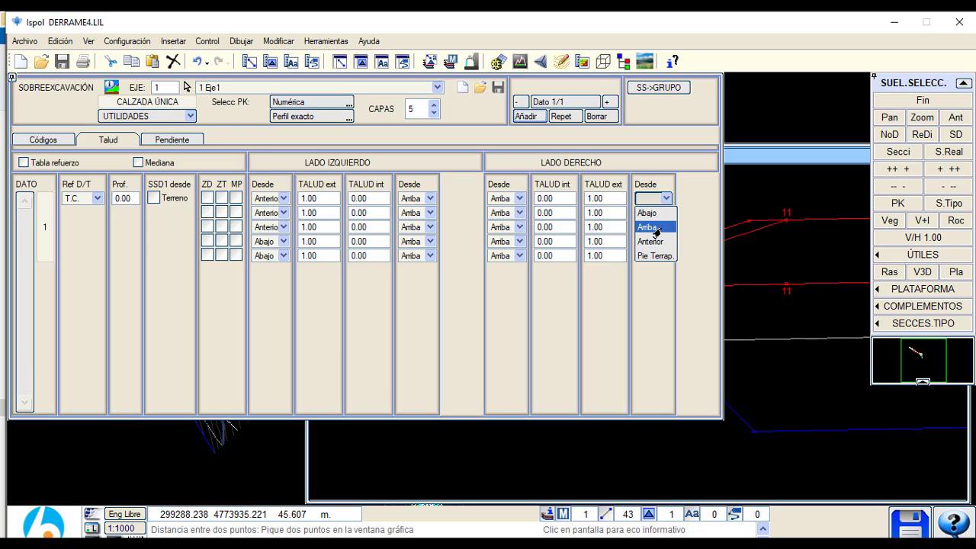
pyautogui.click(656, 241)
pyautogui.click(653, 213)
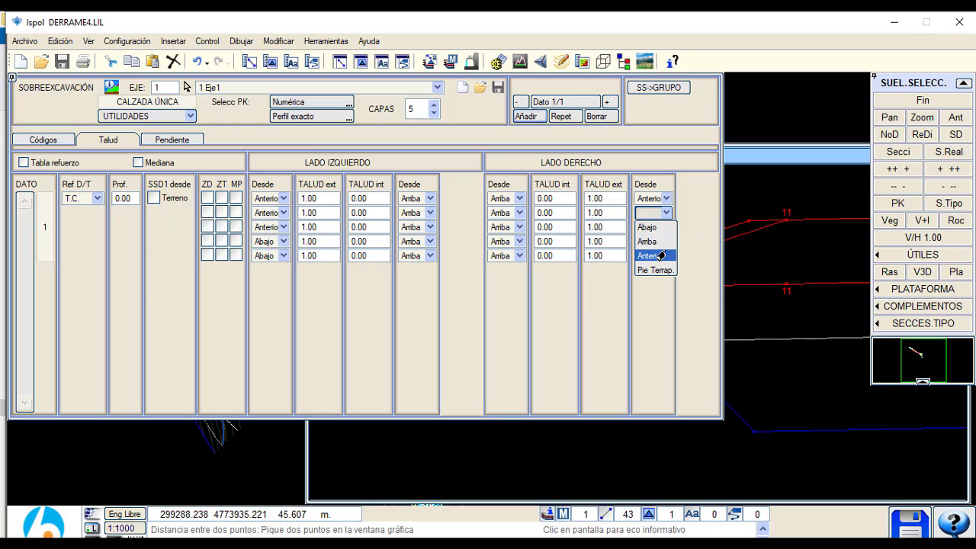
pyautogui.click(651, 255)
pyautogui.click(656, 227)
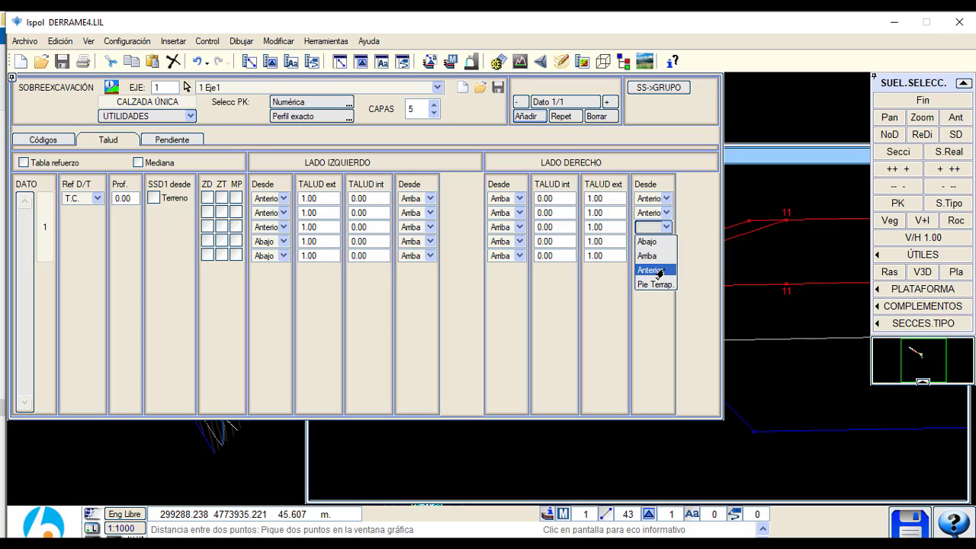
pyautogui.click(652, 270)
pyautogui.click(663, 241)
pyautogui.click(648, 256)
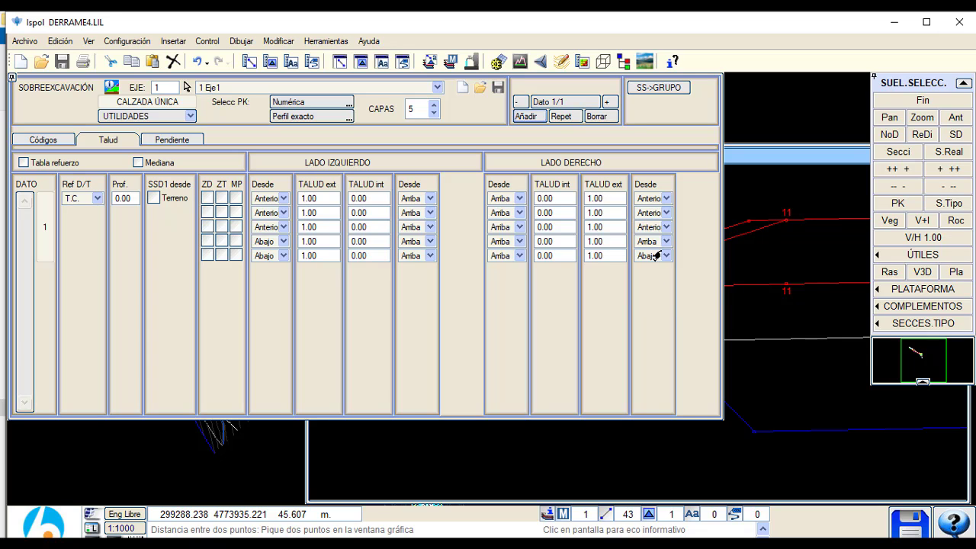
pyautogui.click(663, 240)
pyautogui.click(654, 285)
pyautogui.click(693, 327)
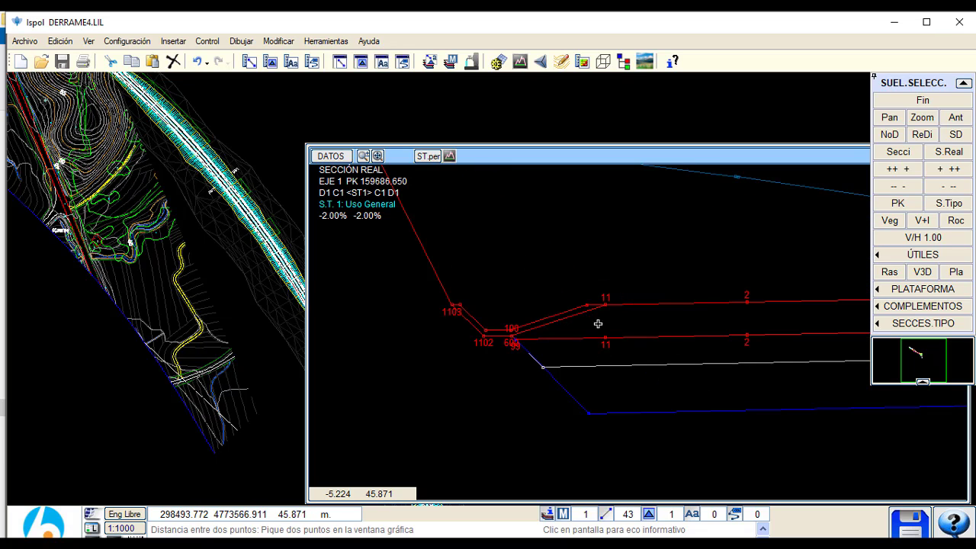
# Step: Check the exterior slopes of the layers on both sides of the section at PK 159686.650
pyautogui.scroll(-2, 652, 377)
pyautogui.moveTo(647, 374); pyautogui.dragTo(476, 366, button='middle')
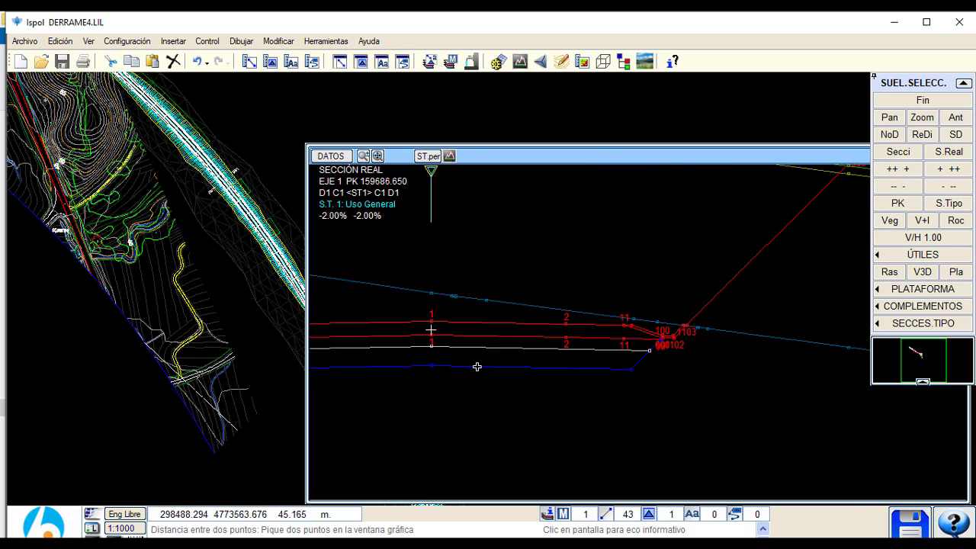
pyautogui.scroll(3, 691, 340)
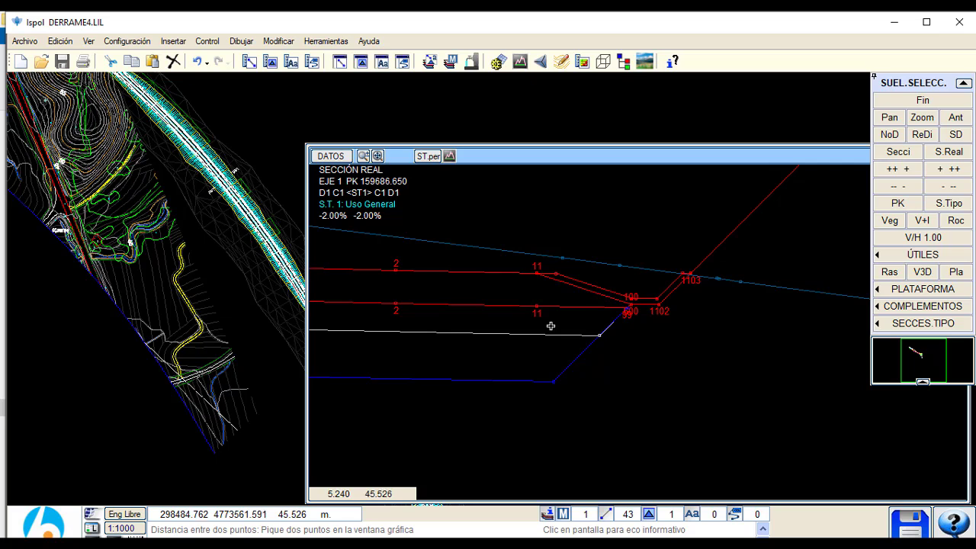
# Step: Set the SSR2 and SSR thicknesses of the second over-excavation layer to 0.100 and recalculate the section
pyautogui.scroll(-3, 551, 326)
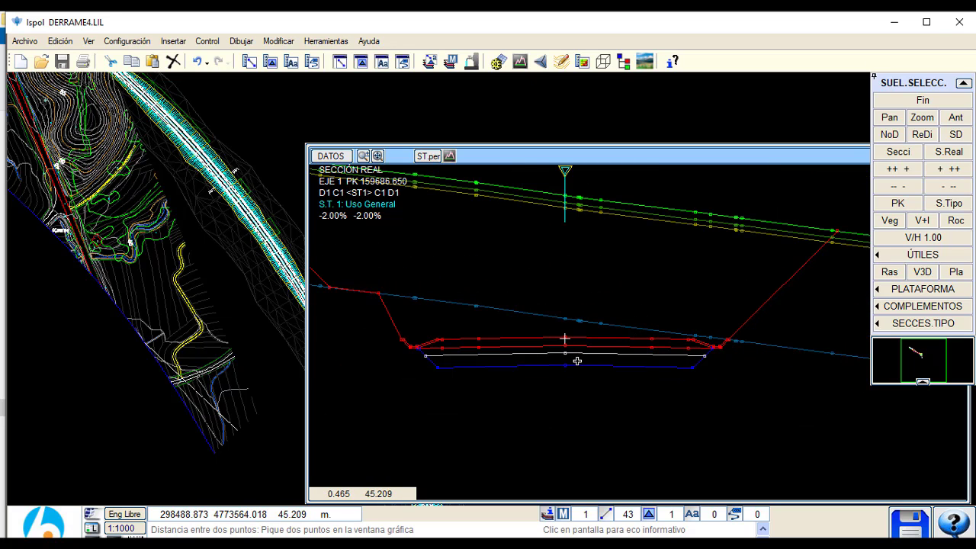
pyautogui.hscroll(-2, 597, 360)
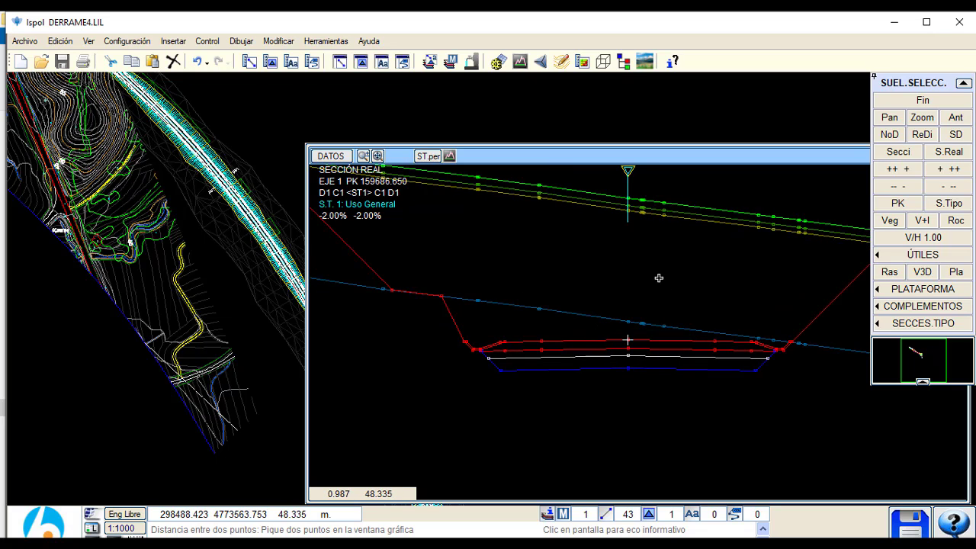
pyautogui.scroll(-1, 648, 299)
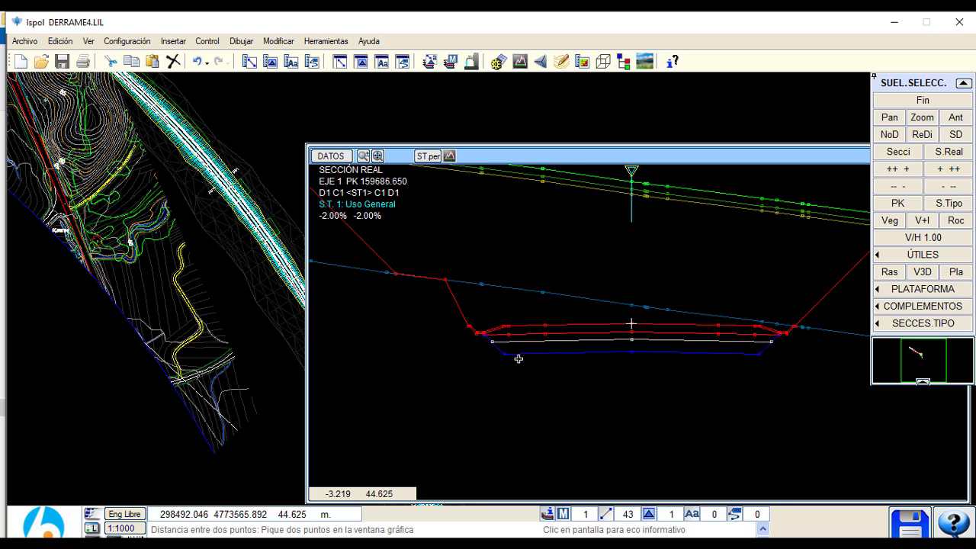
pyautogui.click(488, 359)
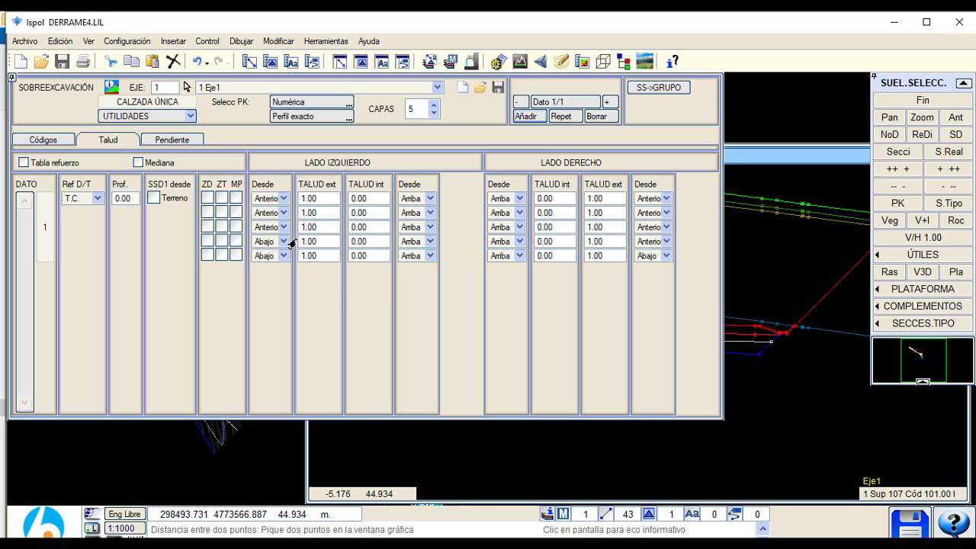
pyautogui.click(50, 141)
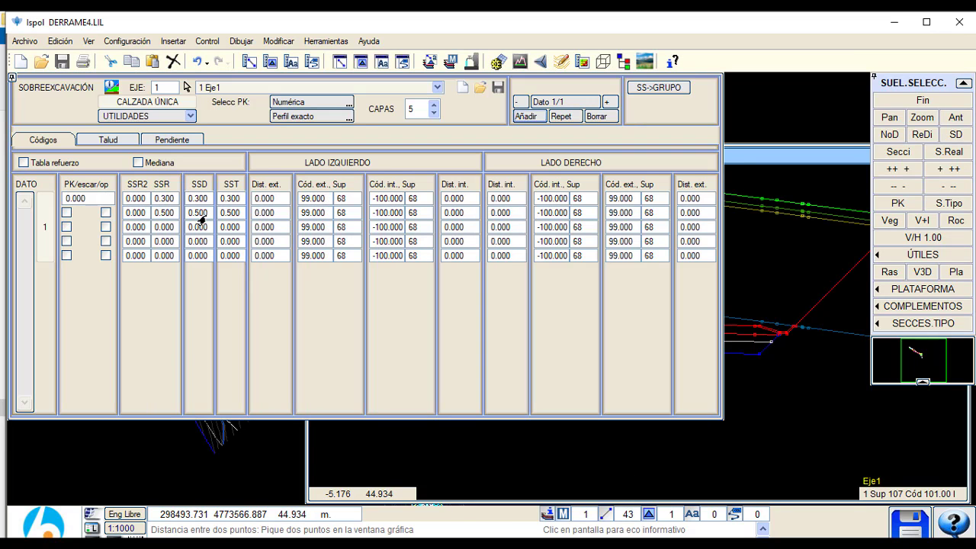
pyautogui.click(200, 214)
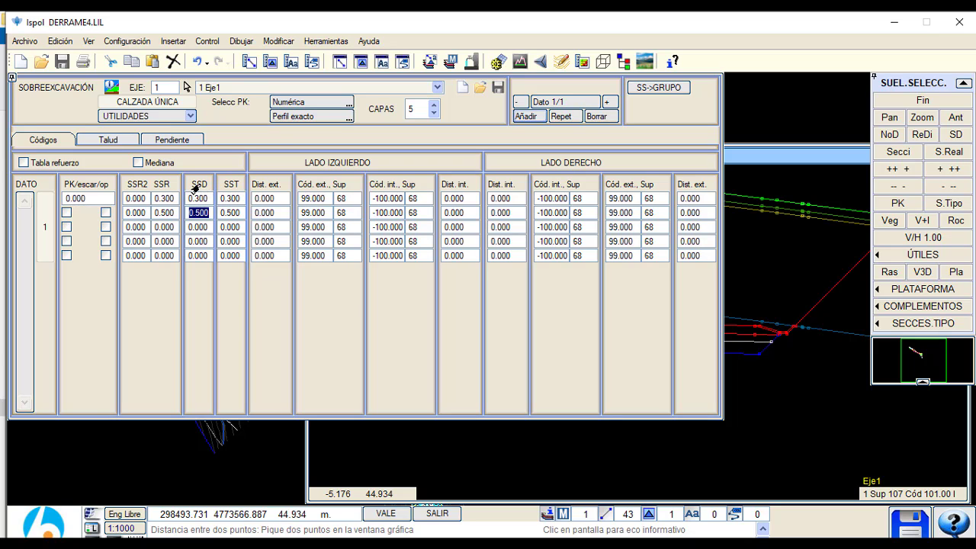
pyautogui.click(163, 214)
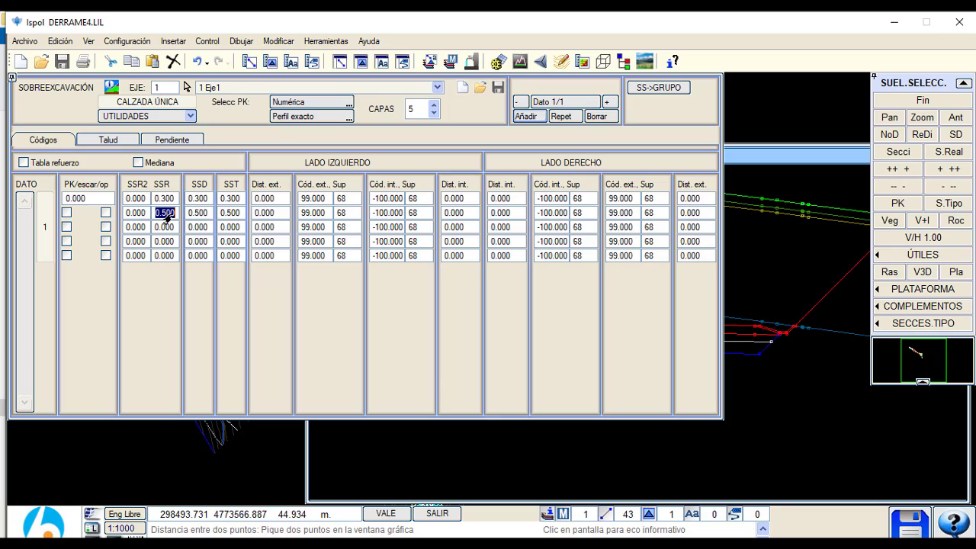
pyautogui.click(142, 215)
pyautogui.write('.1')
pyautogui.press('Return')
pyautogui.click(159, 216)
pyautogui.press('Return')
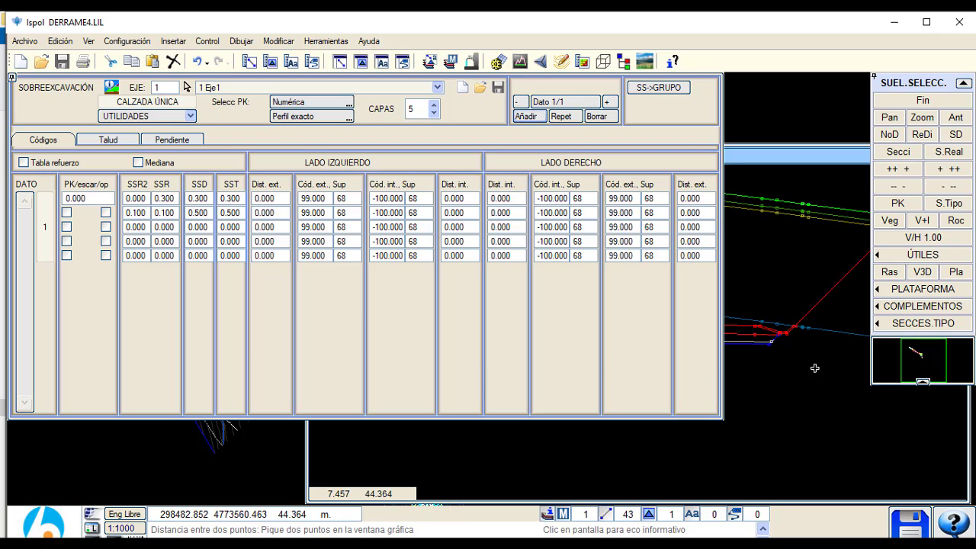
pyautogui.press('Escape')
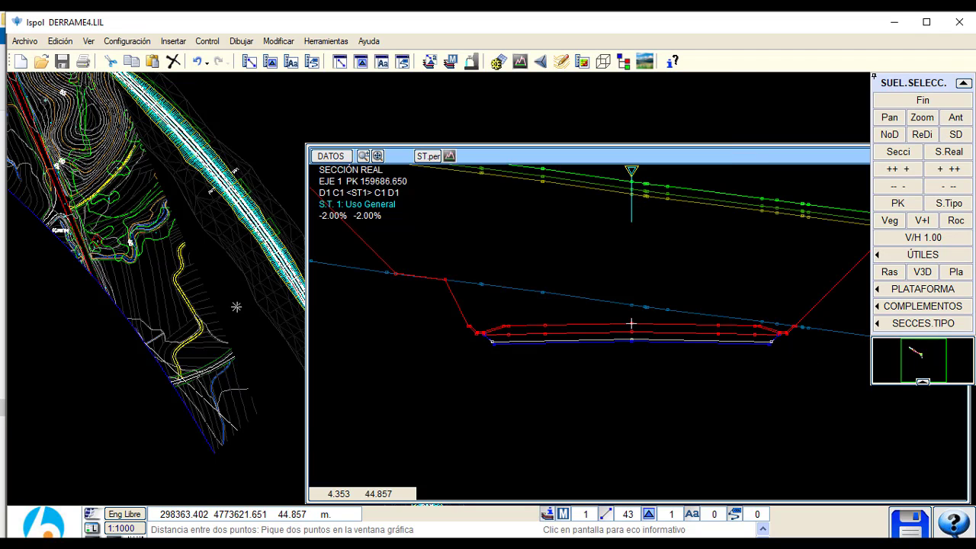
# Step: Browse the sections along the axis and examine the second layer's soil-to-rock thickness transition at PK 159726.729 and PK 159723.913
pyautogui.press('pagedown')
pyautogui.press('pagedown')
pyautogui.press('pagedown')
pyautogui.press('pagedown')
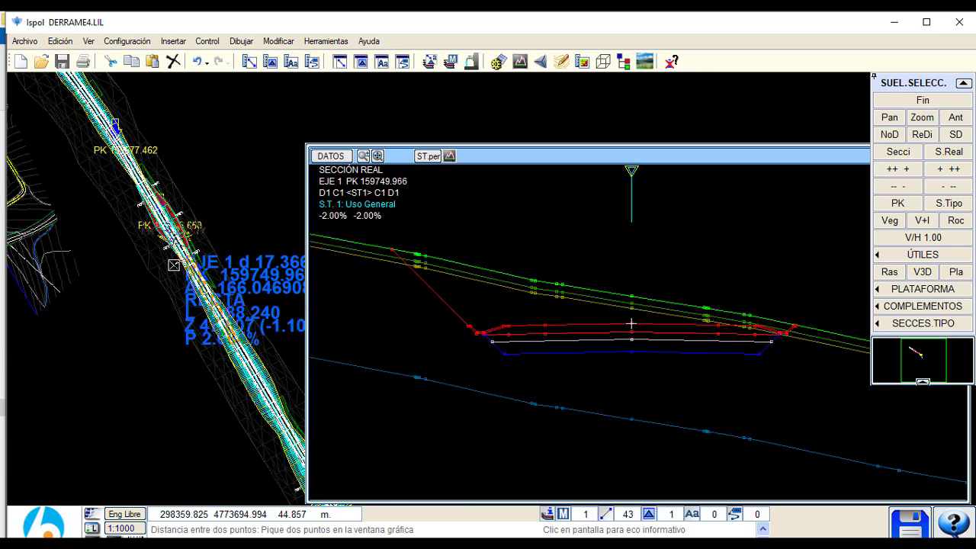
pyautogui.press('pagedown')
pyautogui.press('pagedown')
pyautogui.press('Return')
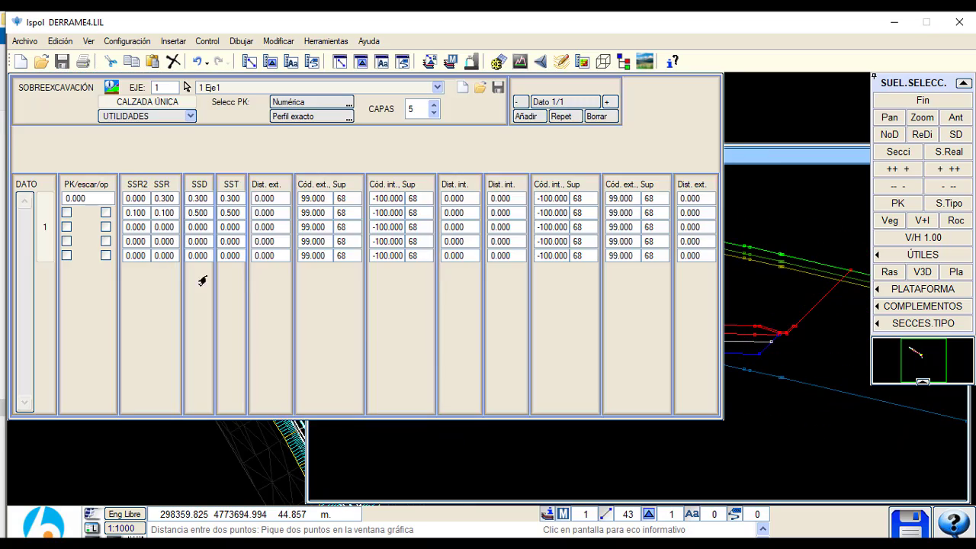
pyautogui.press('Escape')
pyautogui.scroll(4, 632, 345)
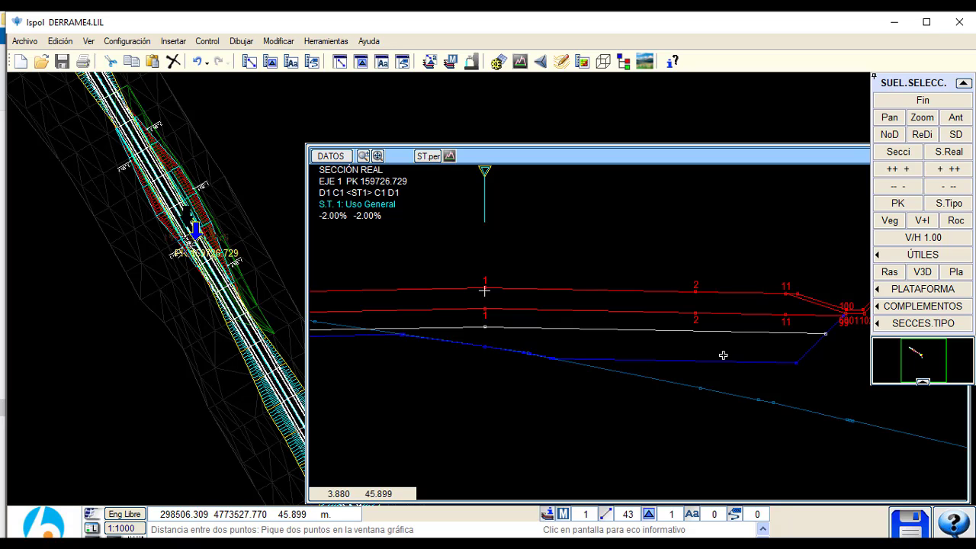
pyautogui.moveTo(482, 368); pyautogui.dragTo(650, 378, button='middle')
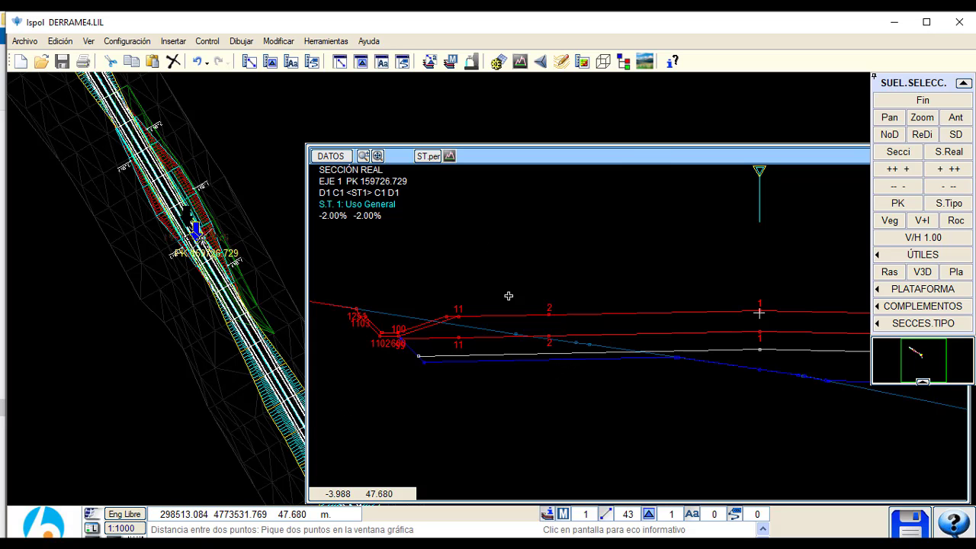
pyautogui.click(170, 288)
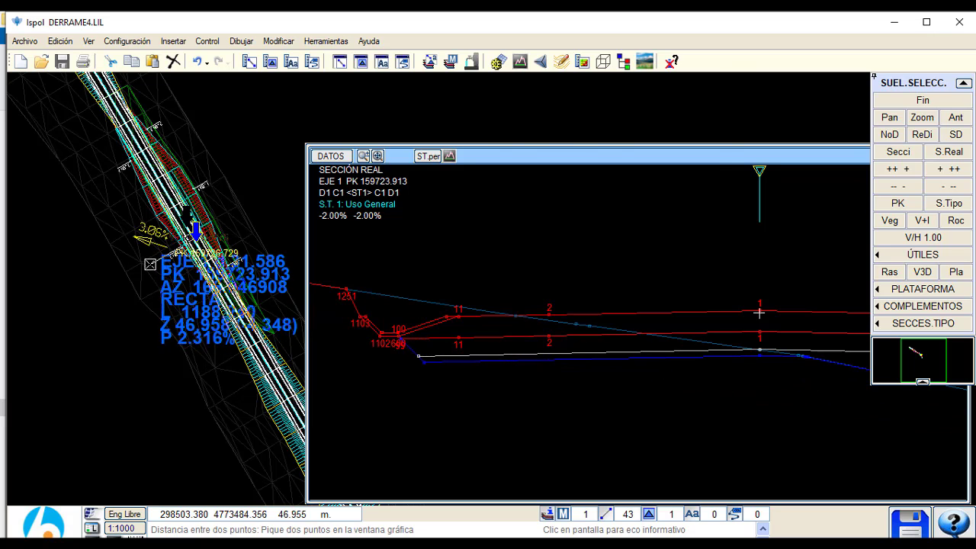
pyautogui.scroll(-1, 558, 347)
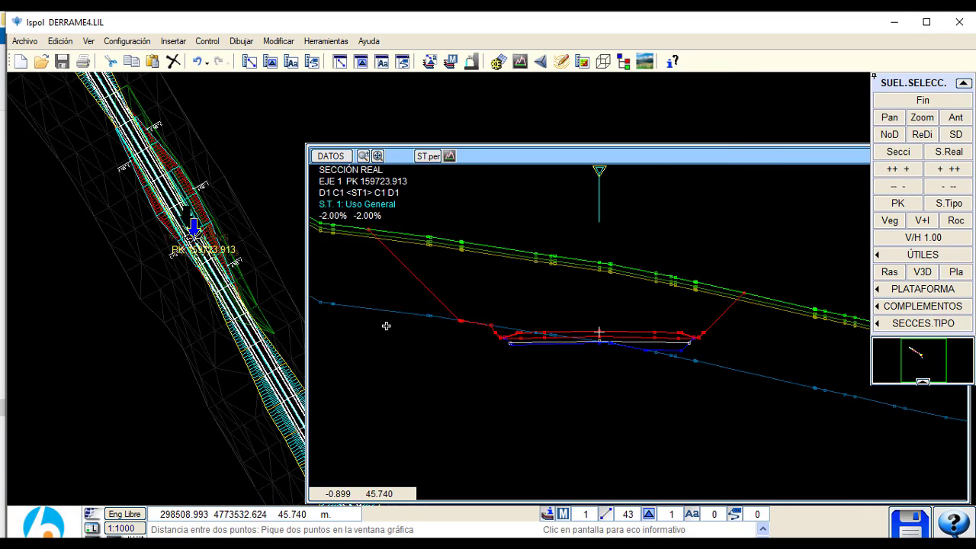
# Step: Bring up the section at PK 159672.877 and examine how the second layer lies relative to the rock line across the platform
pyautogui.scroll(2, 263, 415)
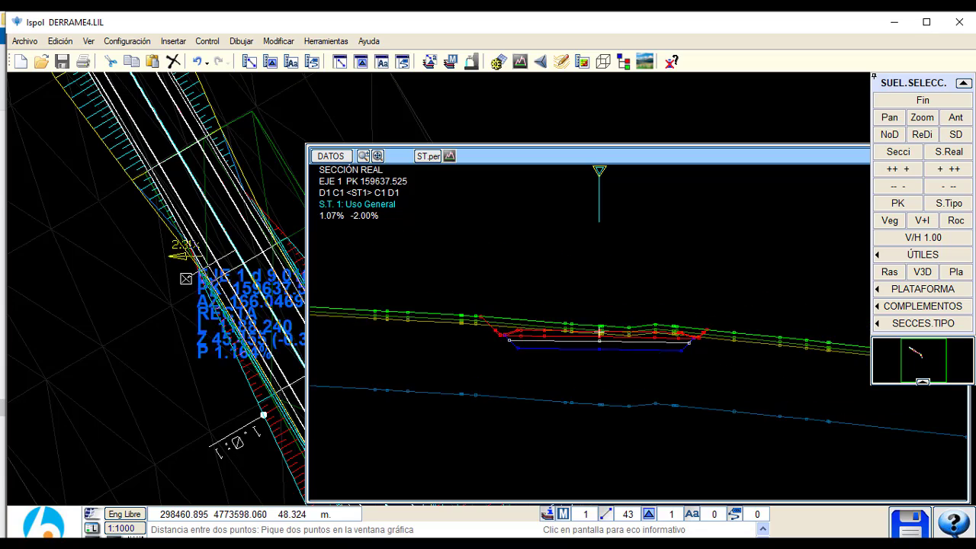
pyautogui.moveTo(263, 415)
pyautogui.mouseDown(button='middle')
pyautogui.moveTo(273, 391)
pyautogui.moveTo(210, 368)
pyautogui.moveTo(198, 353)
pyautogui.moveTo(204, 343)
pyautogui.mouseUp(button='middle')
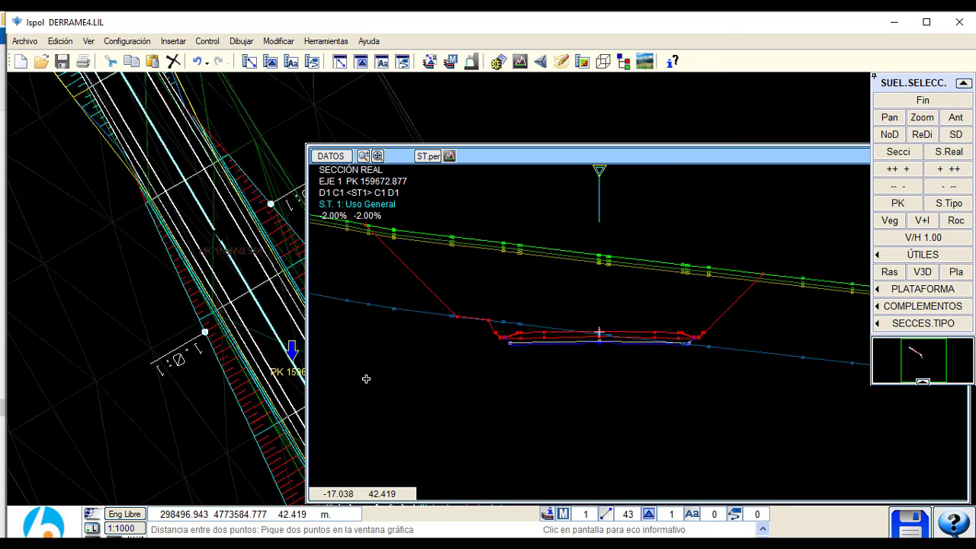
pyautogui.scroll(1, 549, 331)
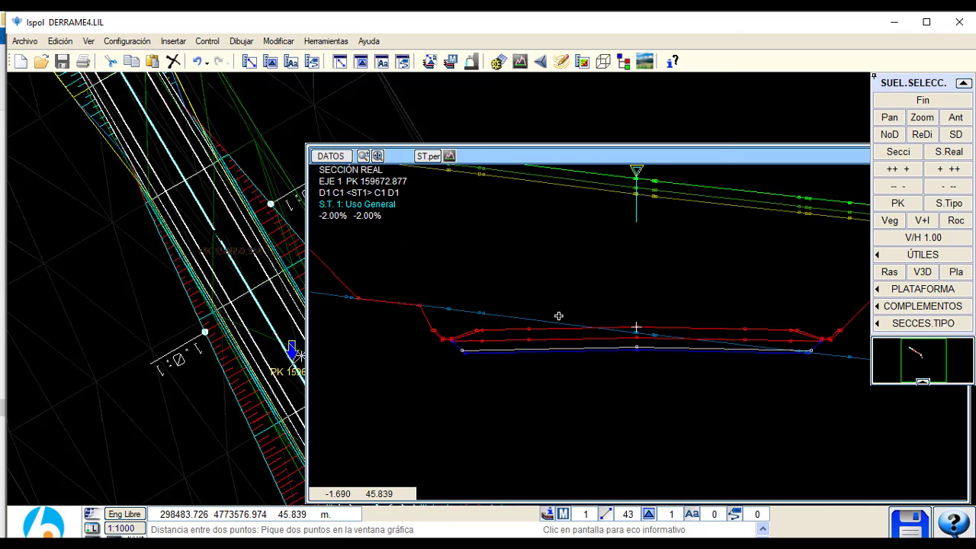
pyautogui.scroll(-1, 557, 316)
pyautogui.scroll(-2, 442, 309)
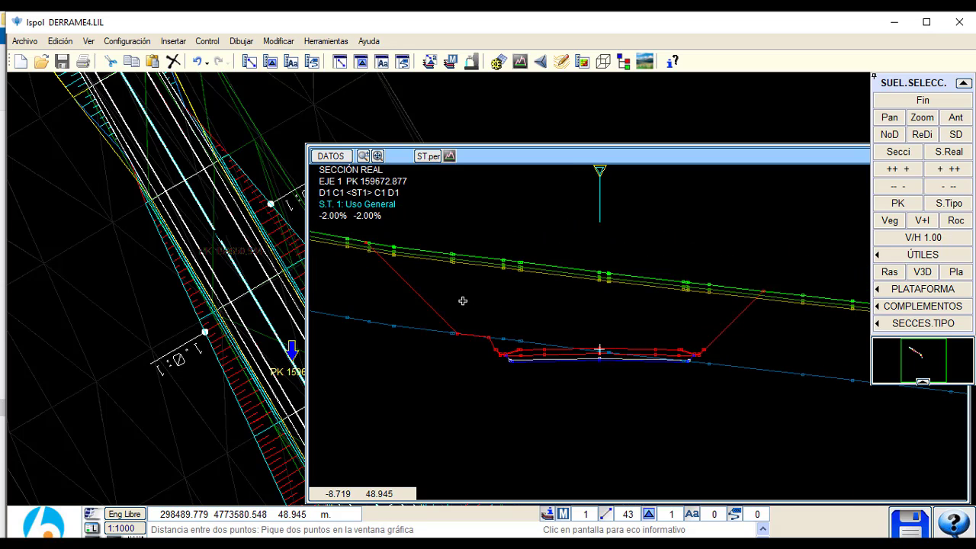
pyautogui.scroll(2, 579, 364)
pyautogui.scroll(1, 659, 367)
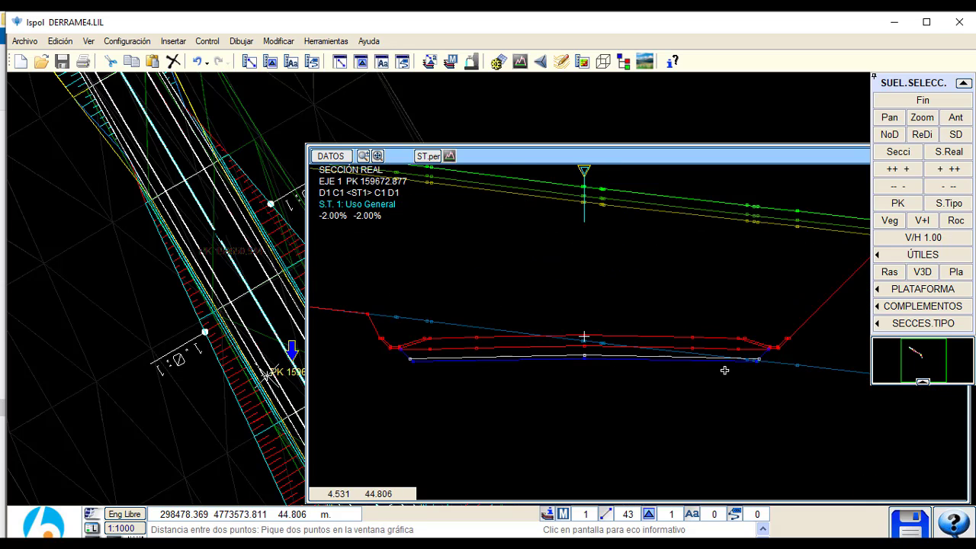
pyautogui.scroll(-2, 709, 366)
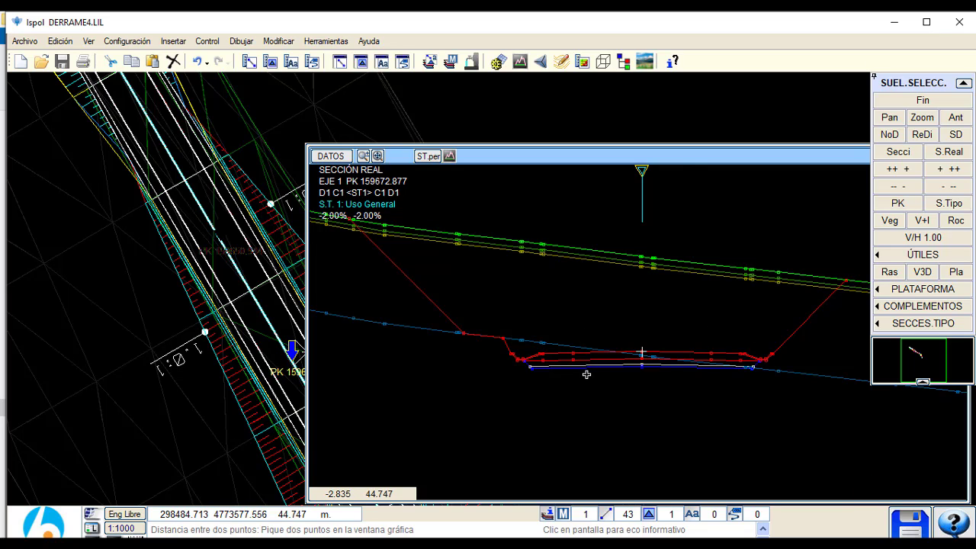
pyautogui.scroll(1, 508, 347)
pyautogui.scroll(1, 505, 336)
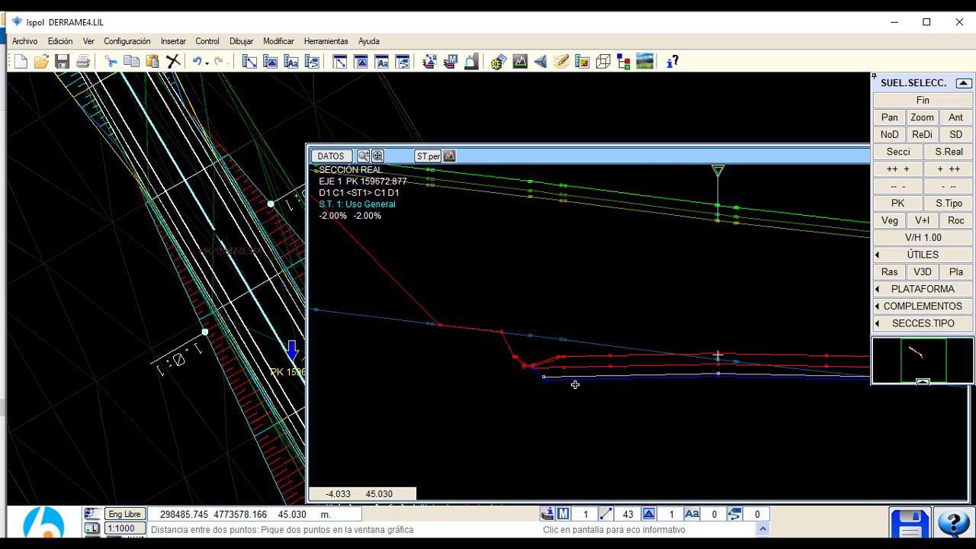
pyautogui.scroll(-1, 571, 365)
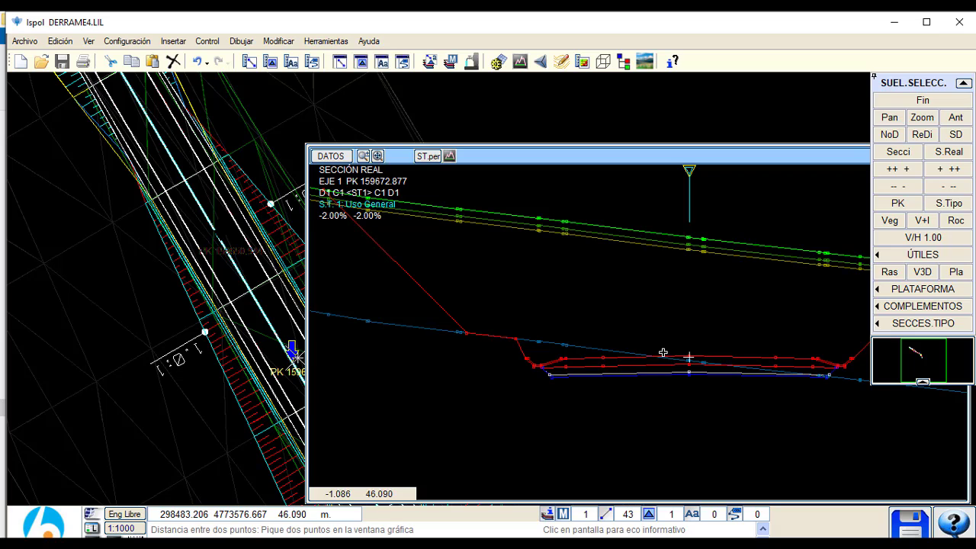
pyautogui.scroll(-1, 663, 353)
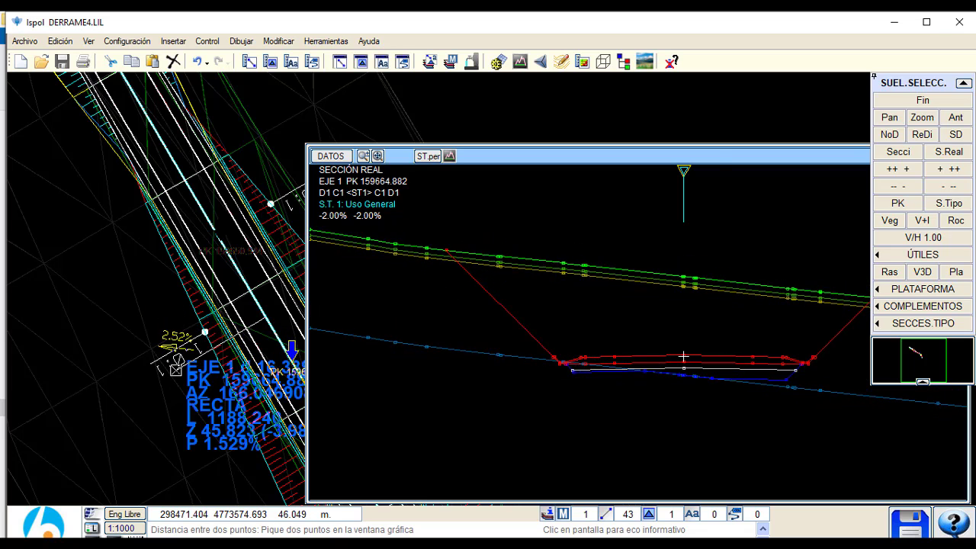
# Step: Select the section at PK 159664.882 and change the second layer's thickness transition at the rock line to an abrupt step
pyautogui.click(177, 364)
pyautogui.click(493, 429)
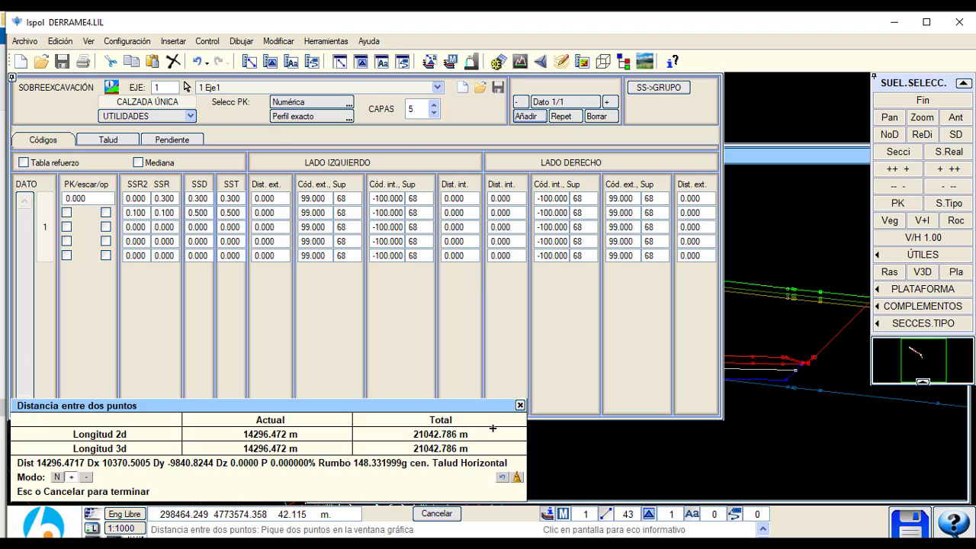
pyautogui.press('Escape')
pyautogui.scroll(1, 686, 379)
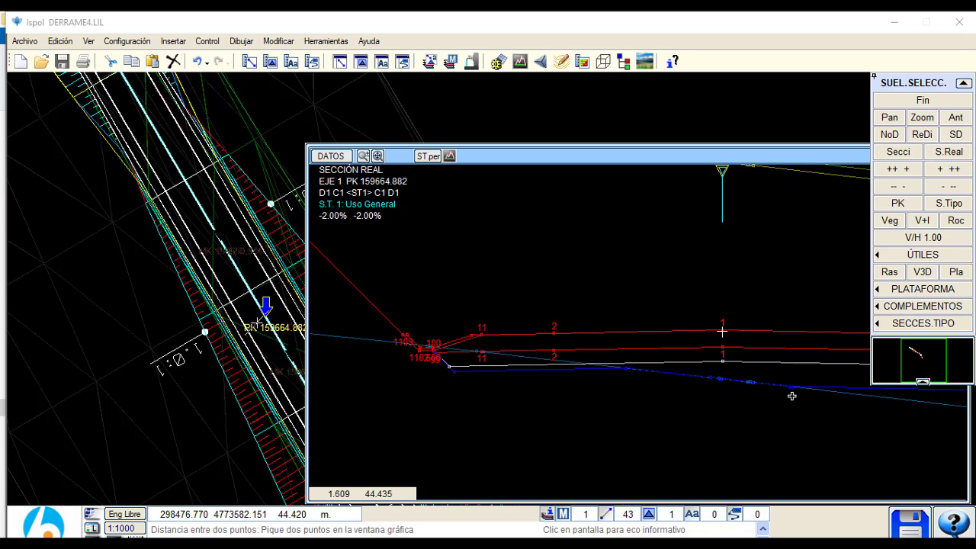
pyautogui.doubleClick(639, 379)
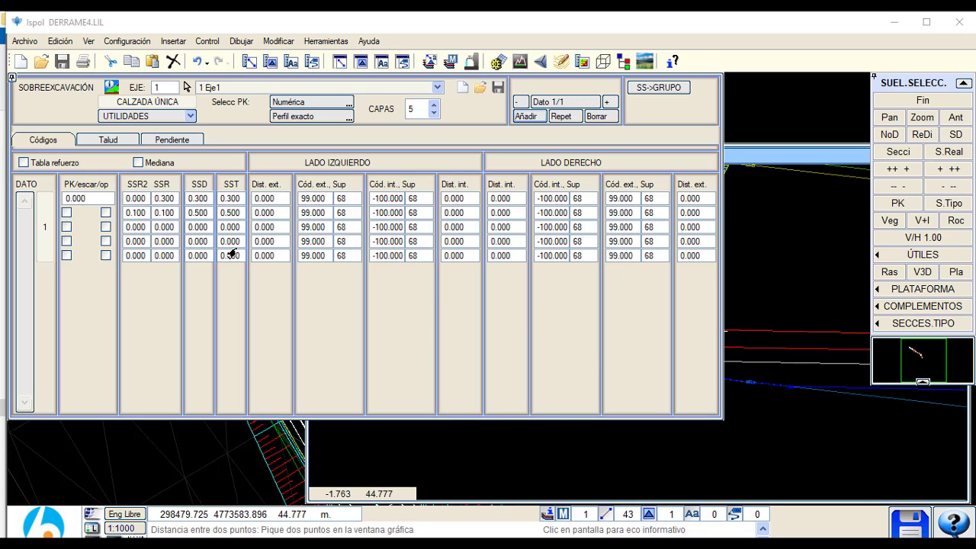
pyautogui.press('Escape')
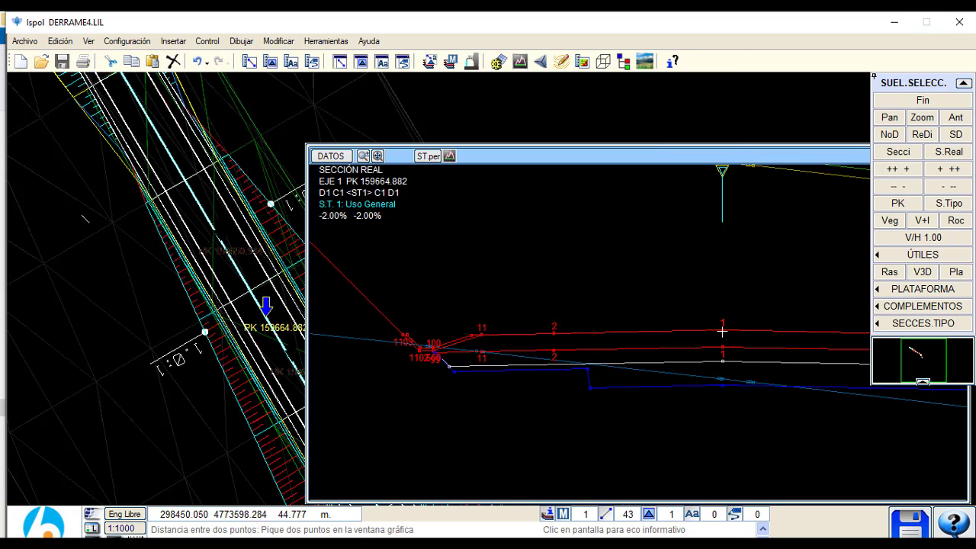
# Step: Examine the stepped thickness change of the second layer where the rock line crosses the layer above it
pyautogui.scroll(2, 579, 358)
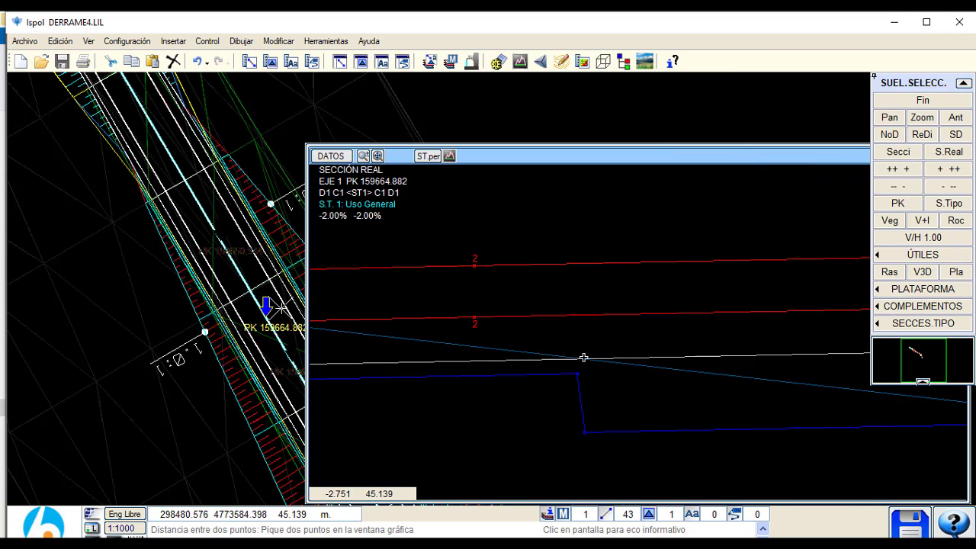
pyautogui.scroll(-2, 584, 358)
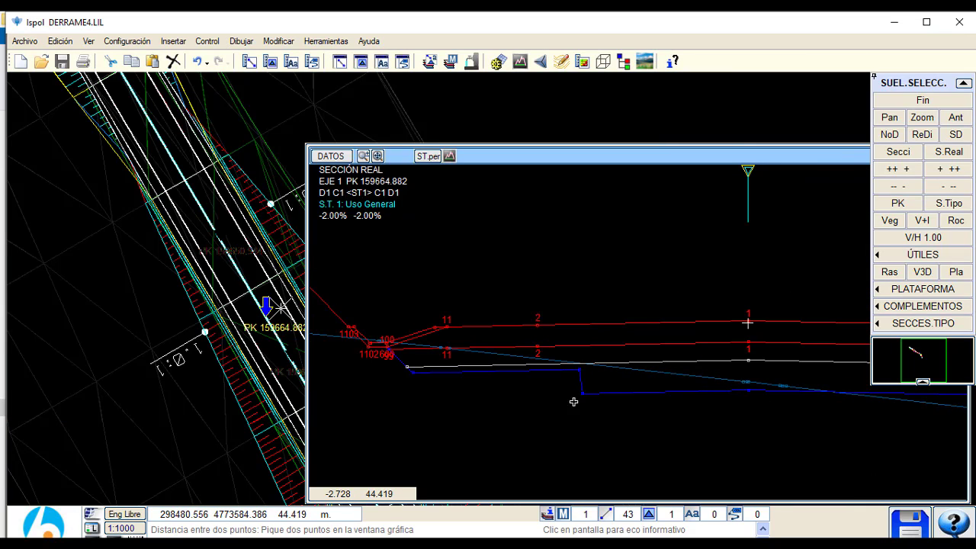
pyautogui.scroll(1, 586, 380)
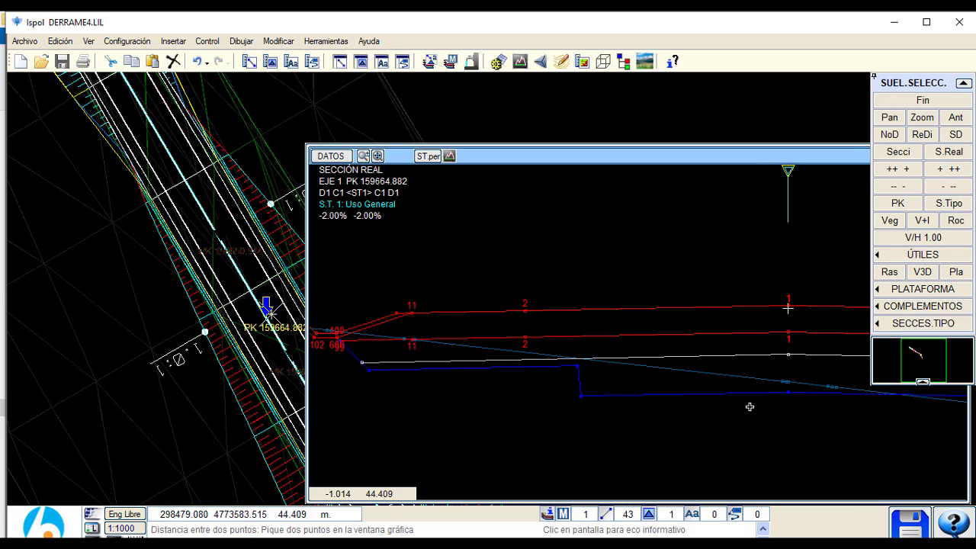
pyautogui.scroll(2, 579, 369)
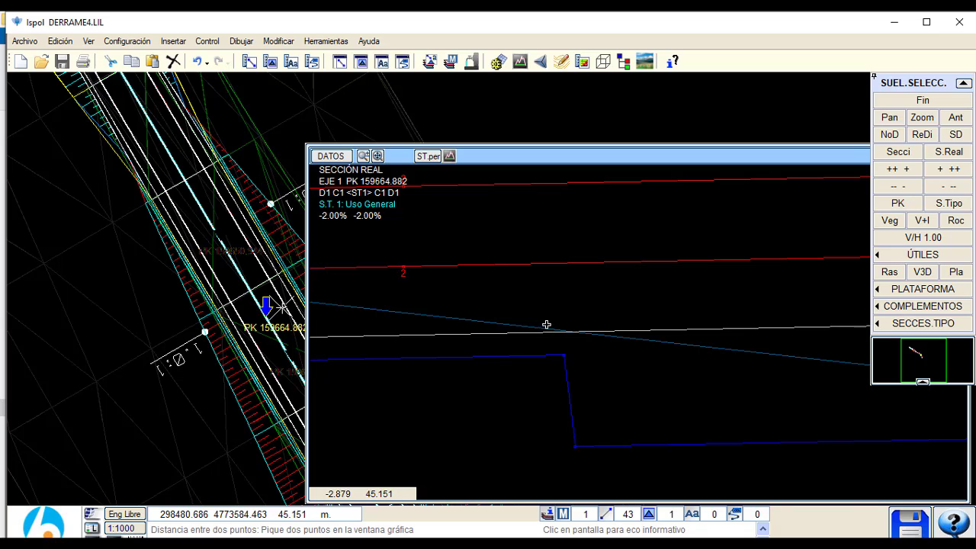
pyautogui.click(568, 333)
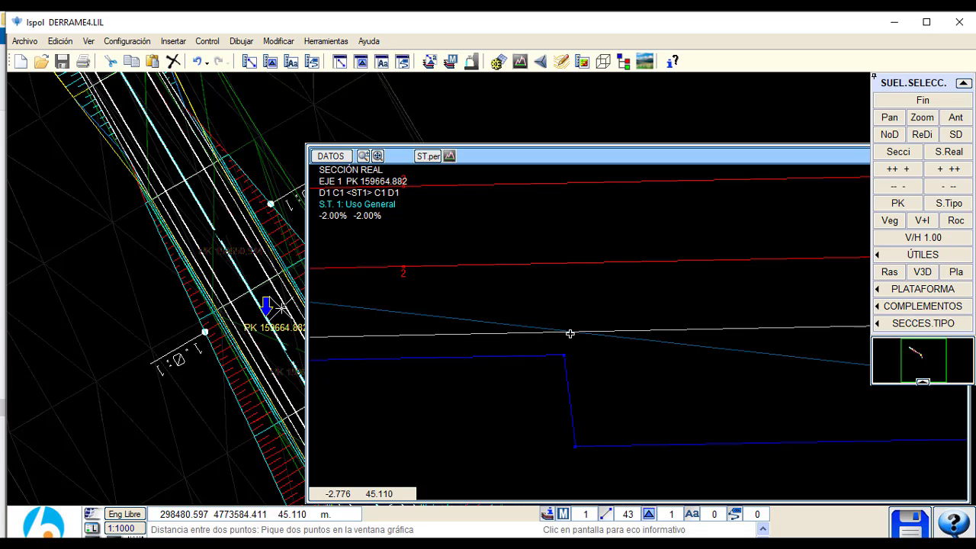
pyautogui.click(569, 333)
pyautogui.scroll(-1, 567, 335)
pyautogui.scroll(-4, 608, 385)
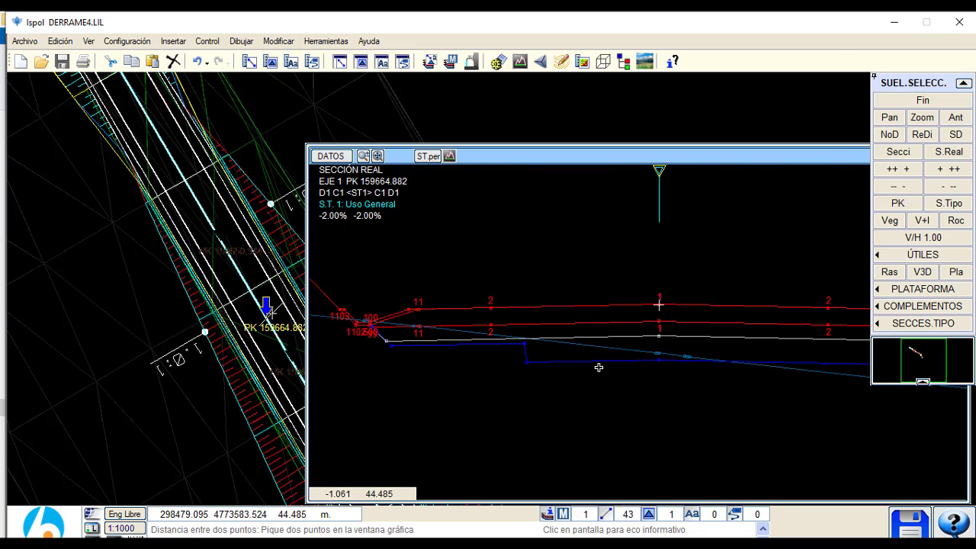
pyautogui.doubleClick(571, 364)
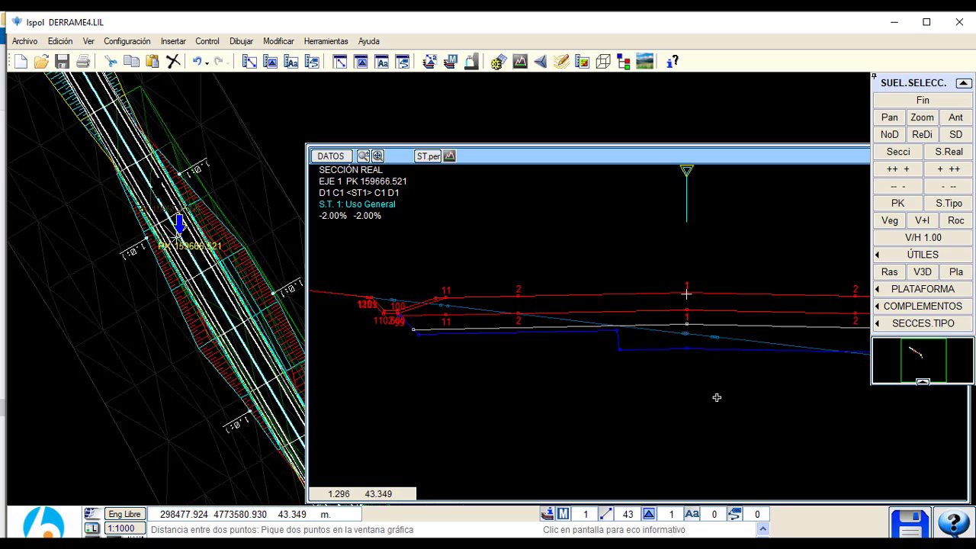
# Step: Leave the selected-soil table and bring up the embankment section at PK 159897.700 in a reduced section window
pyautogui.click(923, 100)
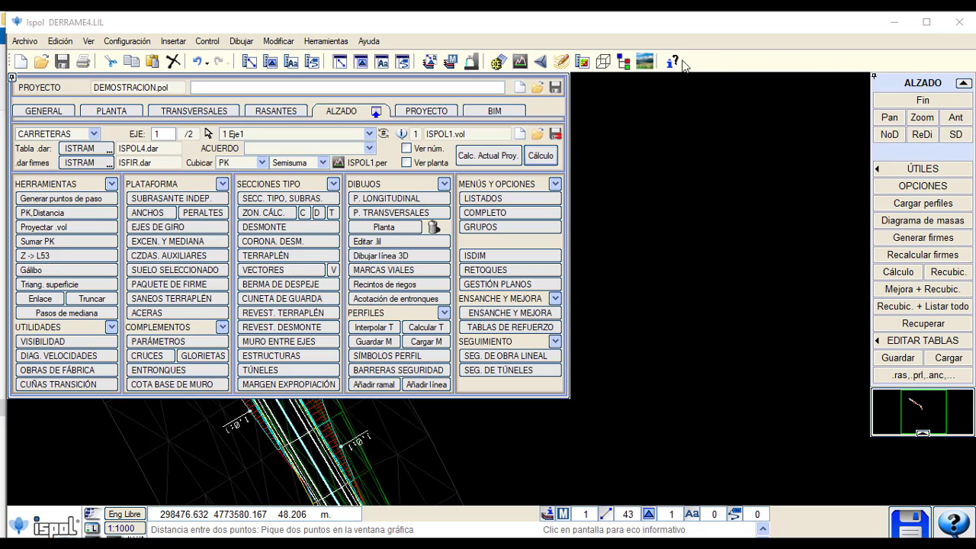
pyautogui.click(376, 112)
pyautogui.moveTo(443, 364); pyautogui.dragTo(595, 315, button='middle')
pyautogui.scroll(2, 686, 228)
pyautogui.scroll(-2, 671, 275)
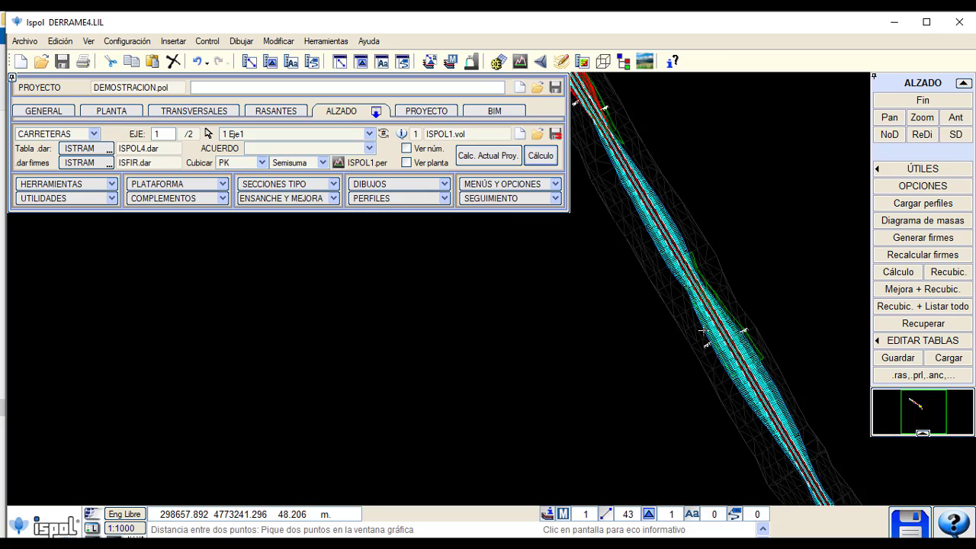
pyautogui.click(637, 325)
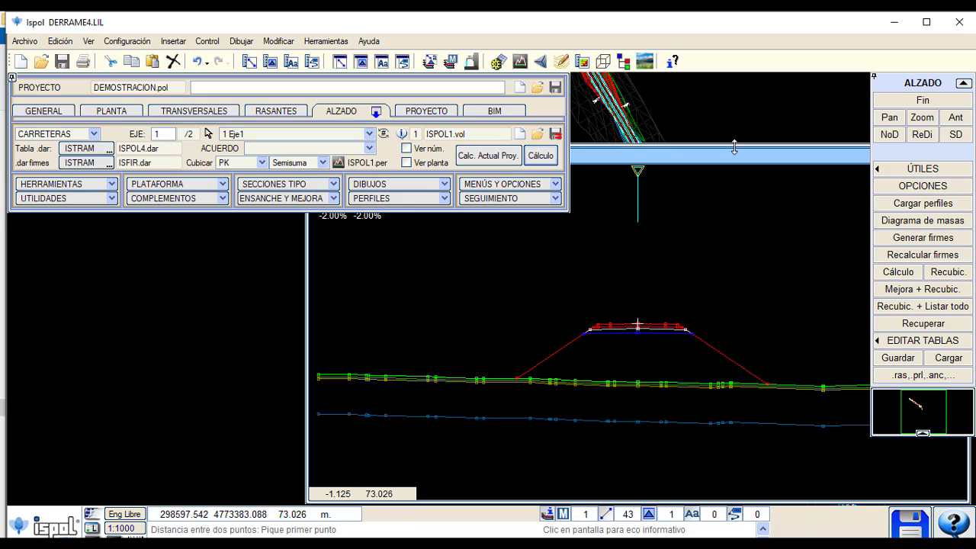
pyautogui.moveTo(733, 148); pyautogui.dragTo(732, 372)
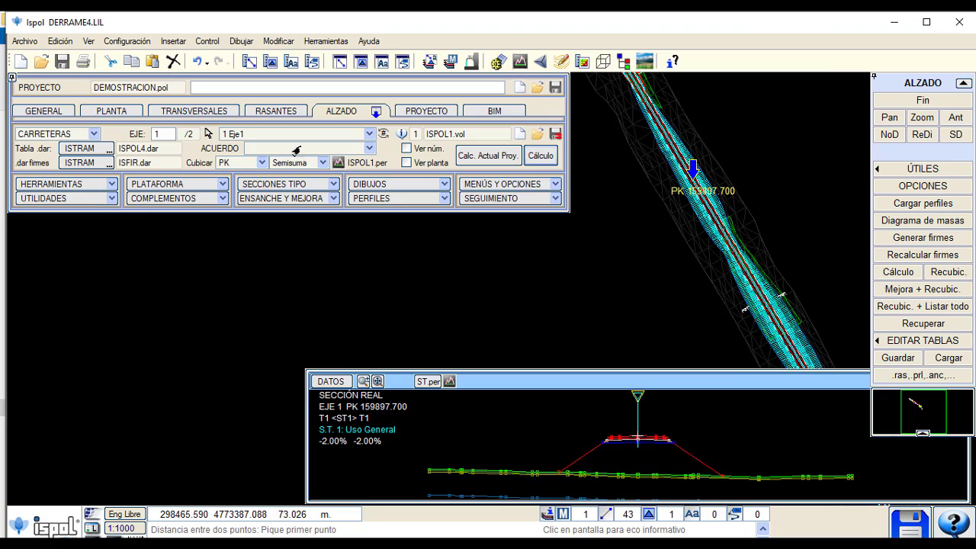
# Step: Add an embankment remediation (saneo) record to axis 1, picking its range in plan from PK 159780.000 to PK 160240.000
pyautogui.click(376, 111)
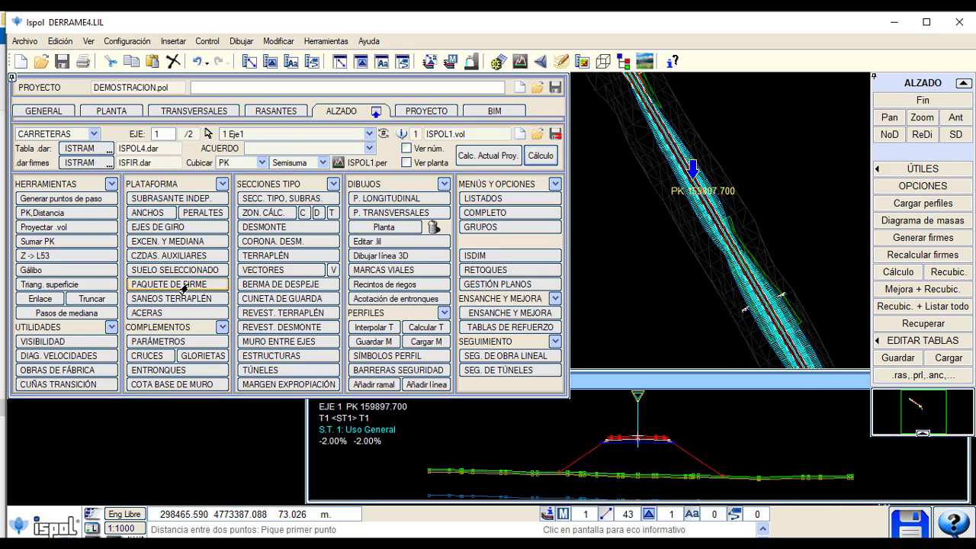
pyautogui.click(181, 298)
pyautogui.click(122, 124)
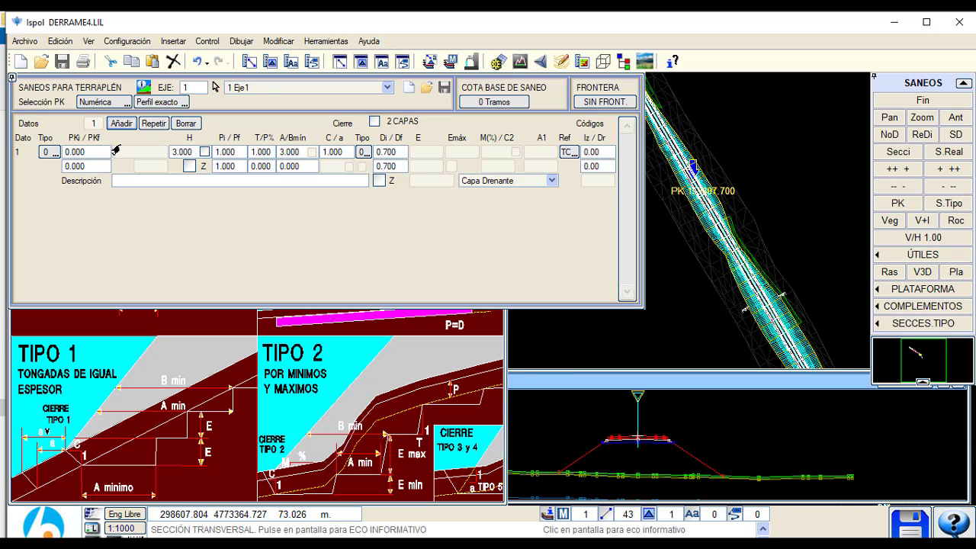
pyautogui.click(163, 102)
pyautogui.click(165, 107)
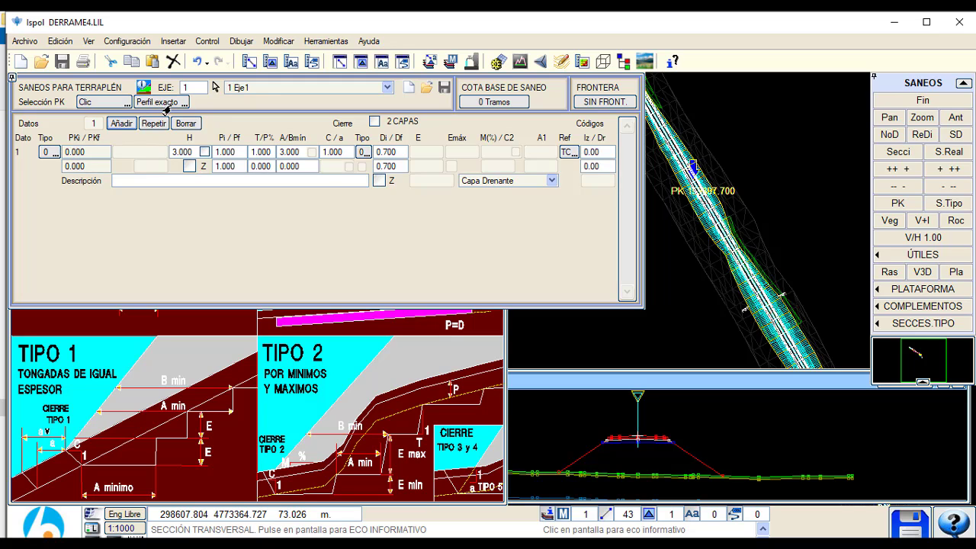
pyautogui.click(750, 325)
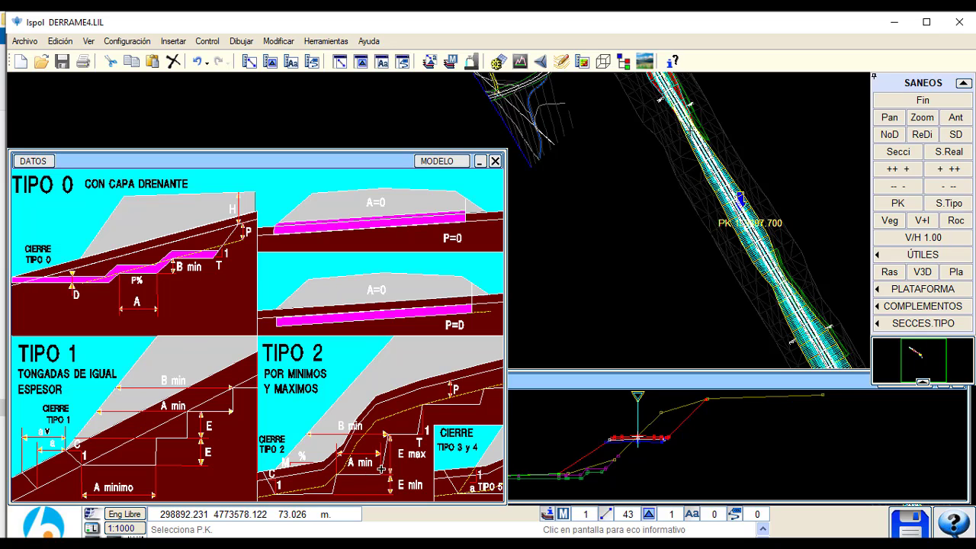
pyautogui.click(288, 466)
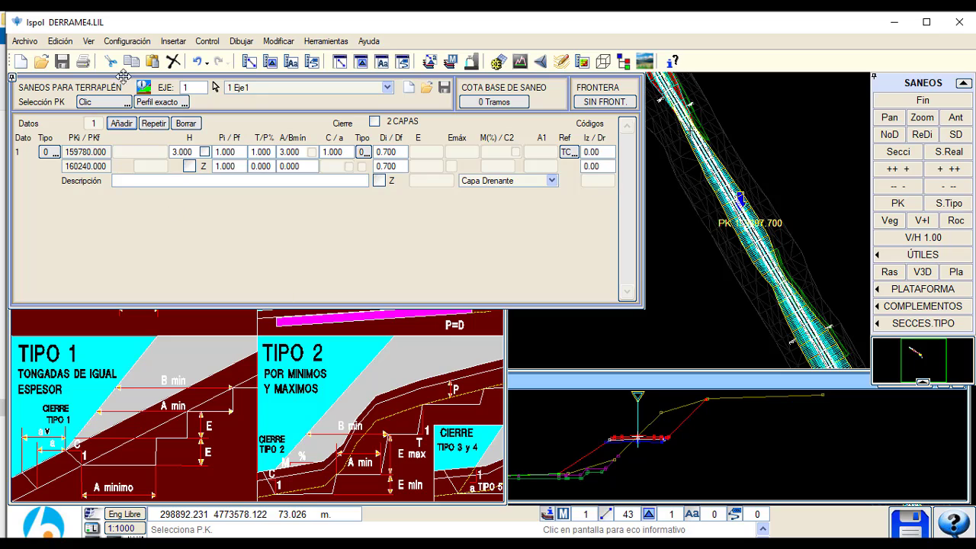
pyautogui.click(141, 89)
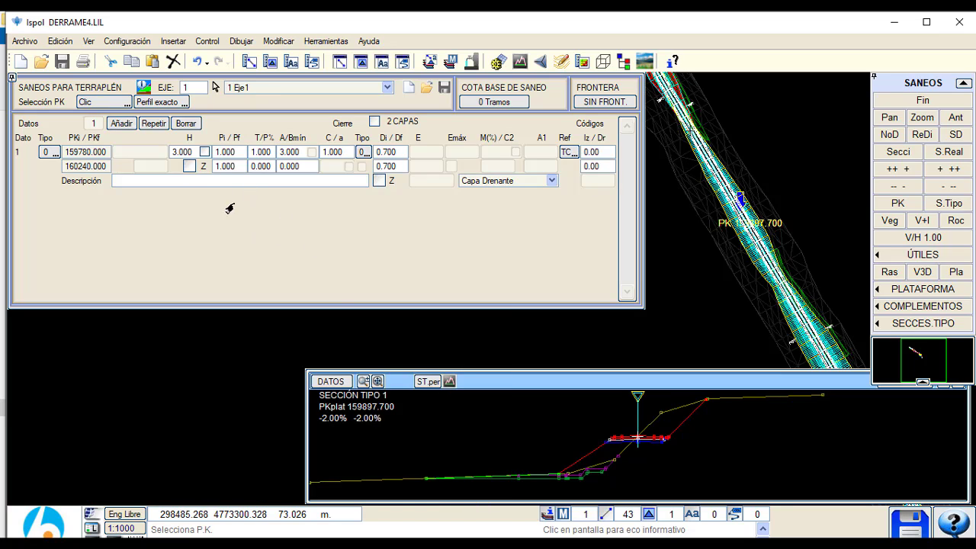
# Step: Set the remediation's initial and final depth P to 3.000 and view the section at PK 159933.473
pyautogui.click(241, 152)
pyautogui.write('3')
pyautogui.press('Return')
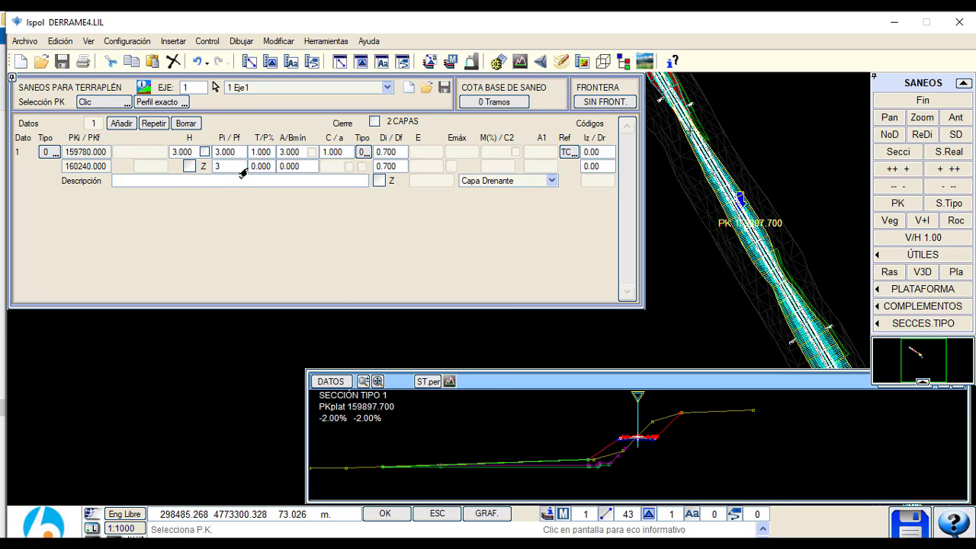
pyautogui.click(738, 246)
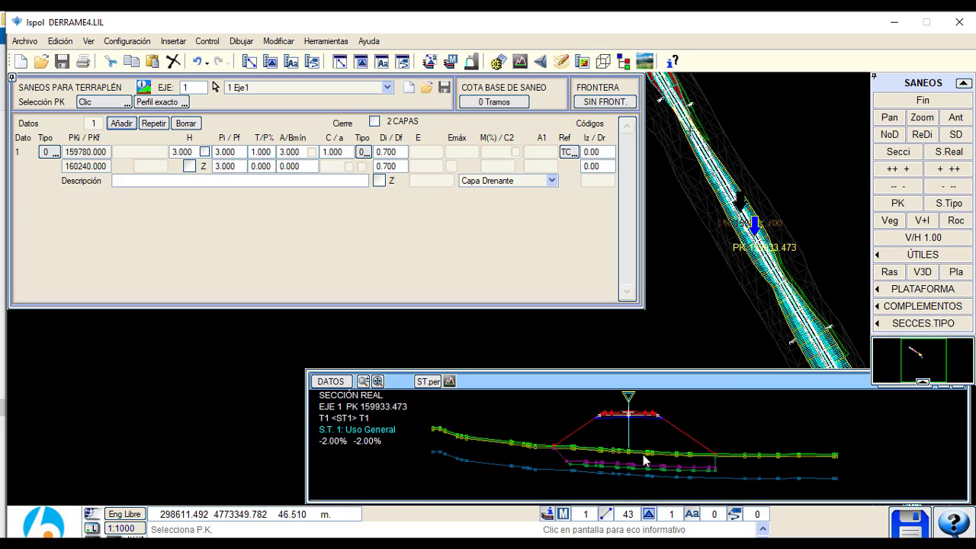
pyautogui.moveTo(660, 377); pyautogui.dragTo(653, 318)
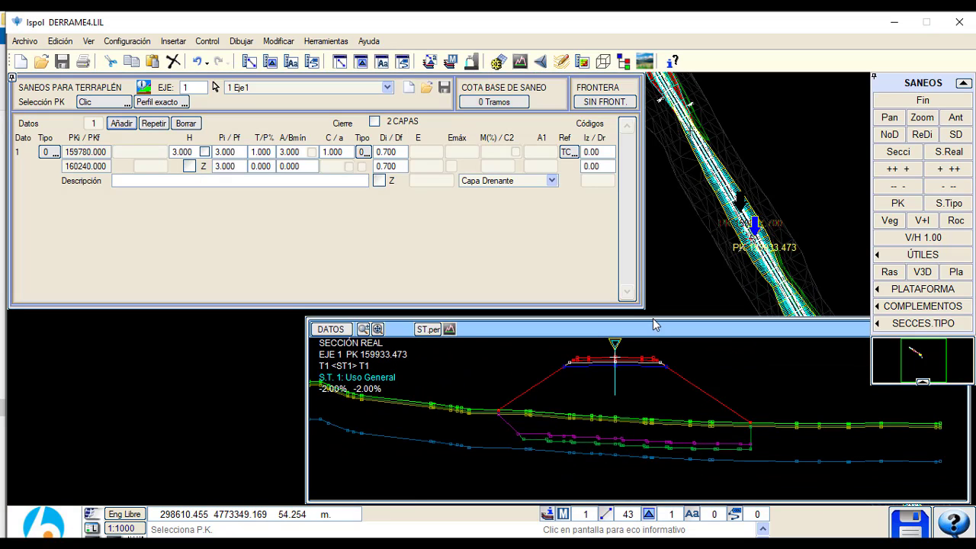
# Step: Set the minimum step height B of the remediation benching to 1.000
pyautogui.click(264, 152)
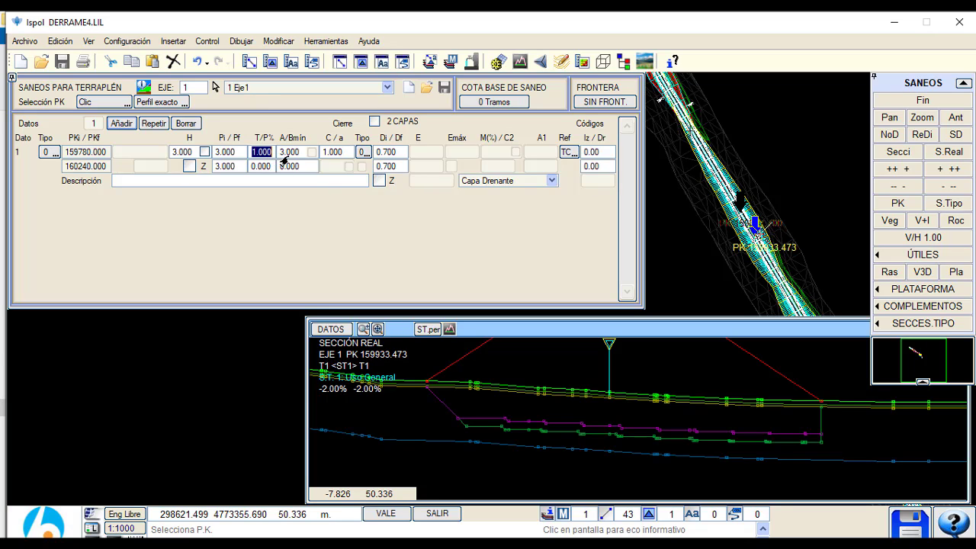
pyautogui.click(290, 152)
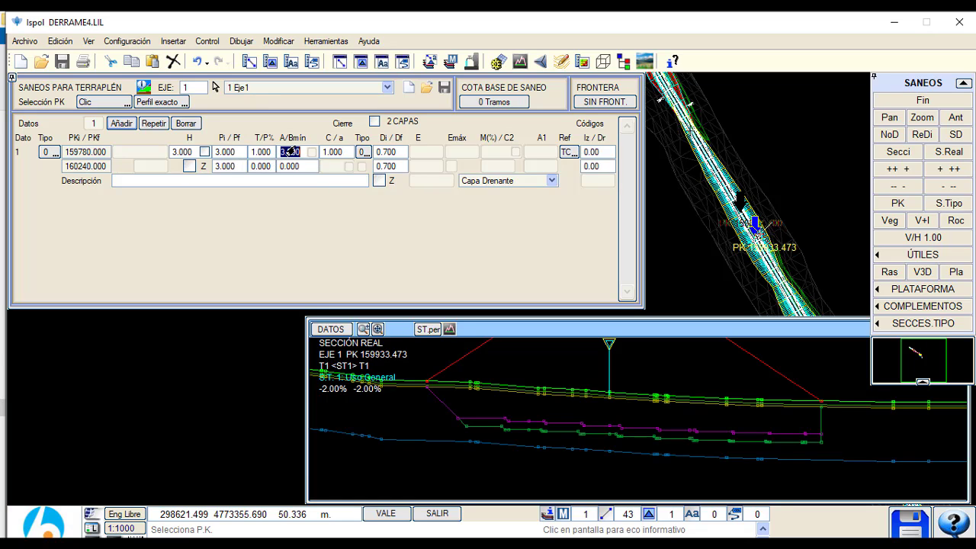
pyautogui.click(294, 166)
pyautogui.write('3')
pyautogui.press('BackSpace')
pyautogui.write('1')
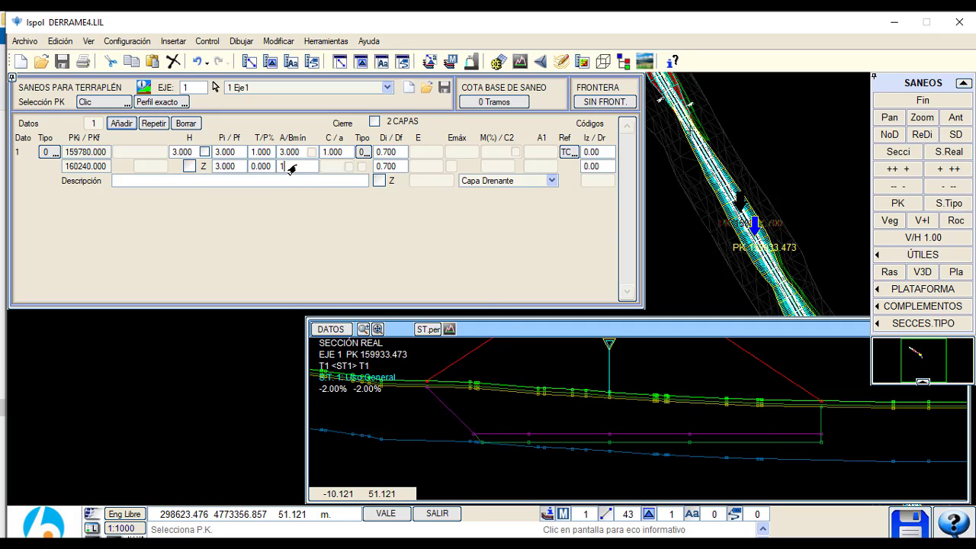
# Step: Set the initial and final drainage layer thickness D to 3.000 and look over the available layer materials
pyautogui.click(380, 153)
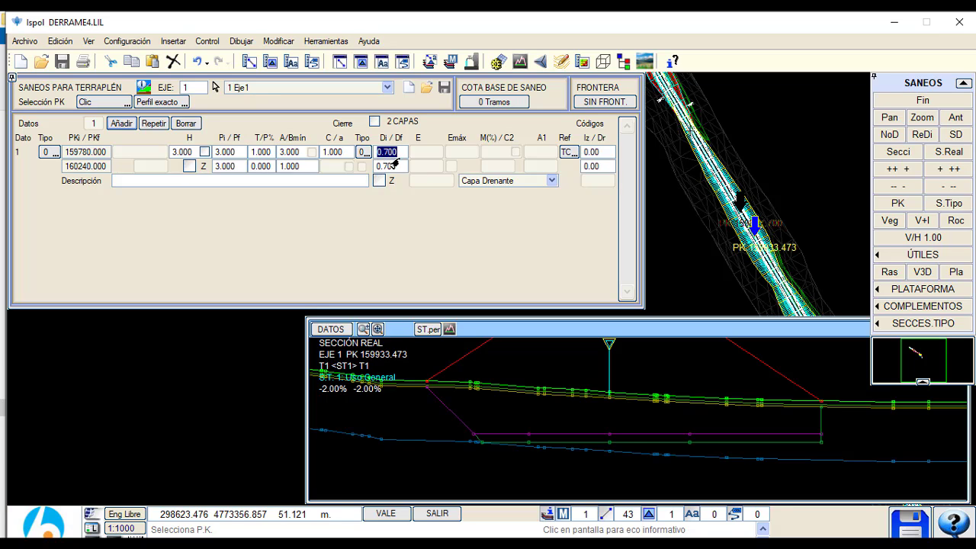
pyautogui.write('3')
pyautogui.click(395, 166)
pyautogui.write('3')
pyautogui.press('Return')
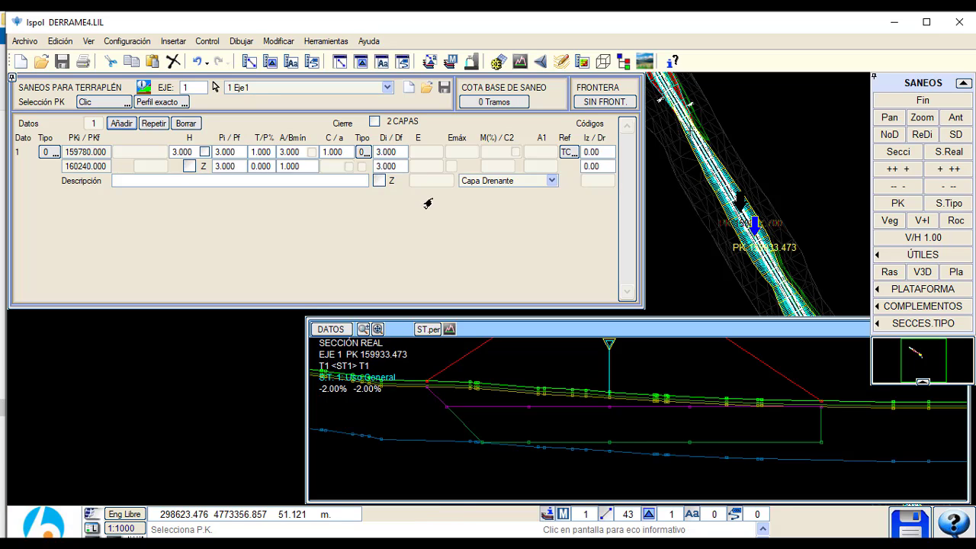
pyautogui.click(497, 186)
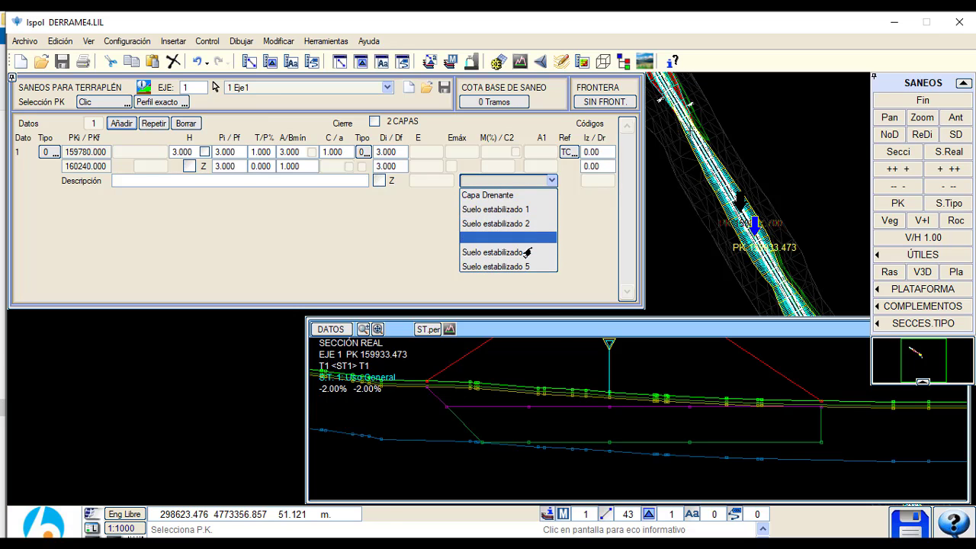
pyautogui.click(676, 424)
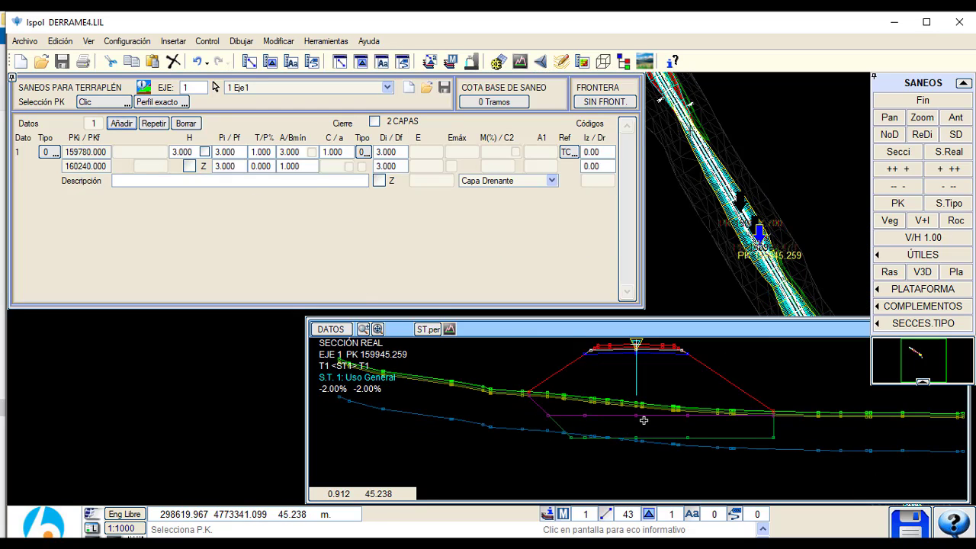
# Step: Set the benching values A and B min to 0 and bring up the section at PK 159883.057
pyautogui.click(289, 155)
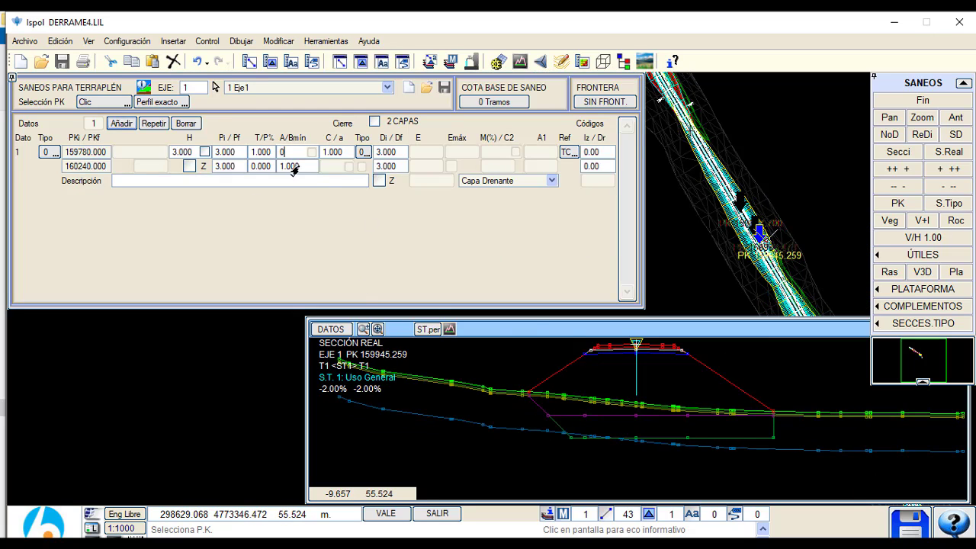
pyautogui.write('0')
pyautogui.press('Return')
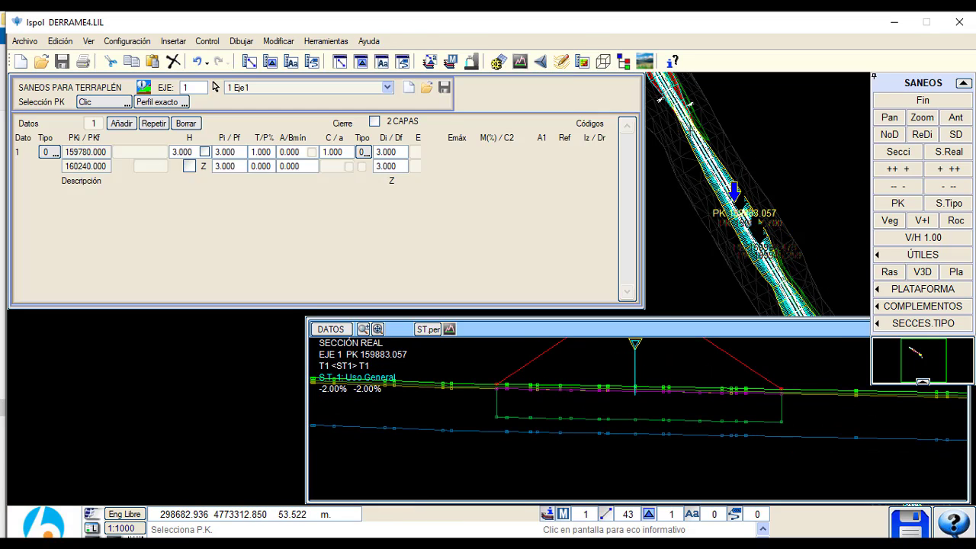
# Step: Set the initial and final remediation depth P to 1.000 and check the section at PK 159910.060
pyautogui.click(222, 151)
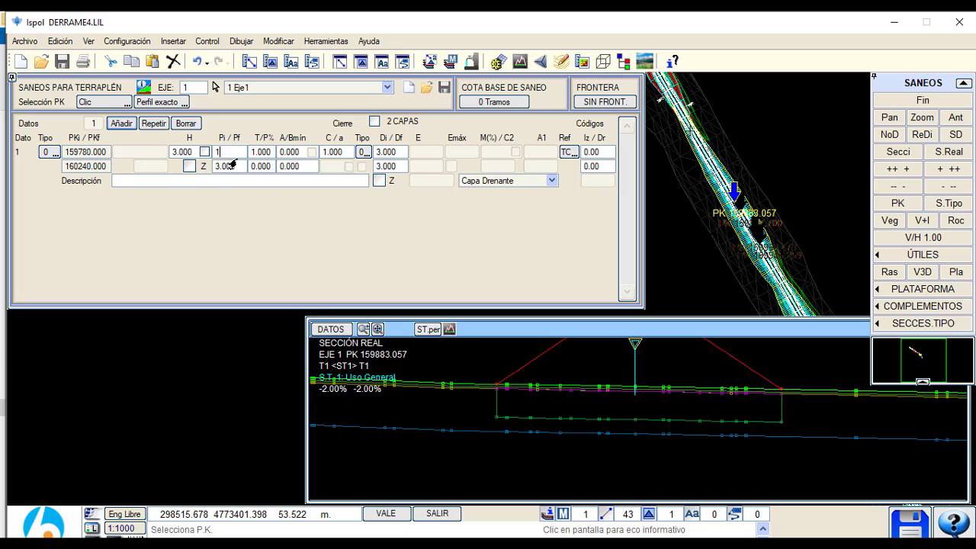
pyautogui.write('1')
pyautogui.press('Return')
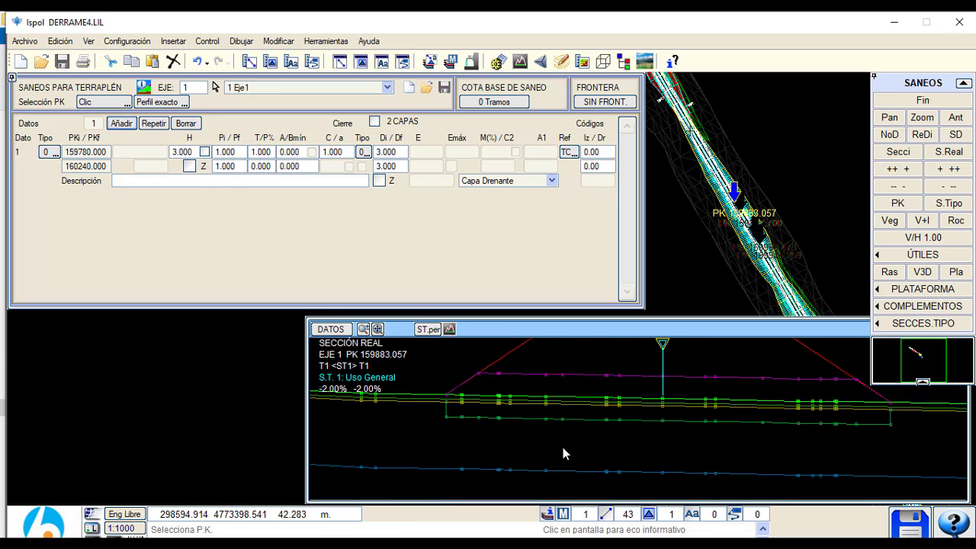
pyautogui.scroll(-2, 545, 448)
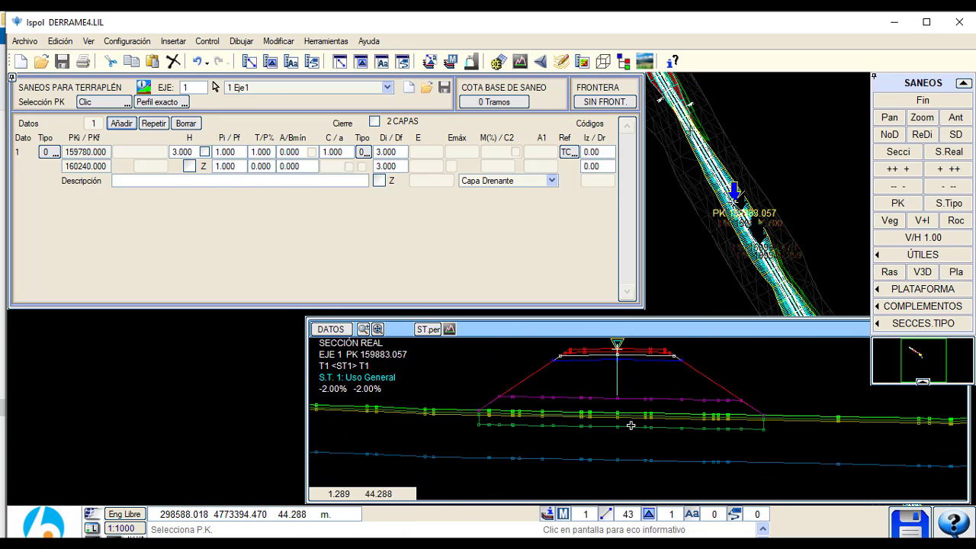
pyautogui.click(728, 202)
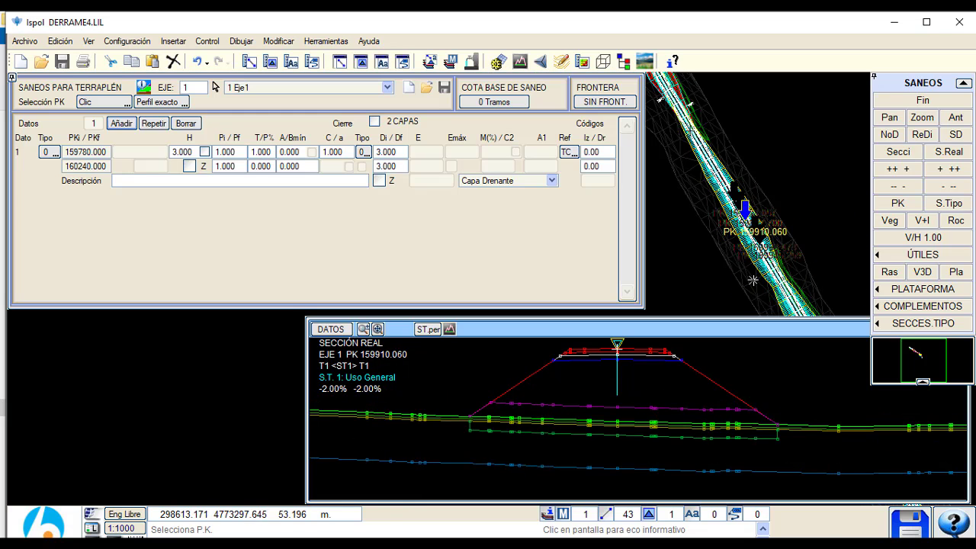
# Step: Open the PK 159910.060 profile and examine the embankment, drainage layer, remediation excavation and remediation fill areas
pyautogui.click(448, 329)
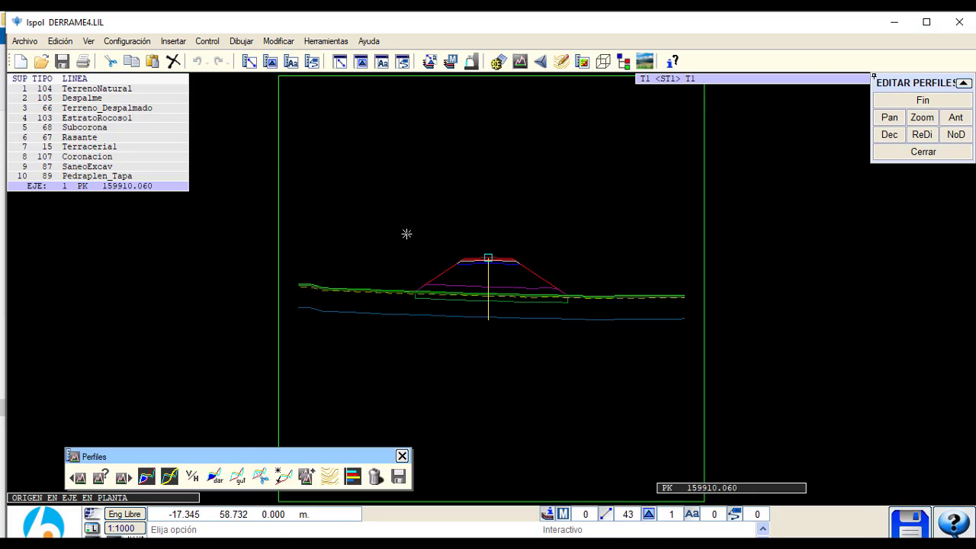
pyautogui.click(147, 477)
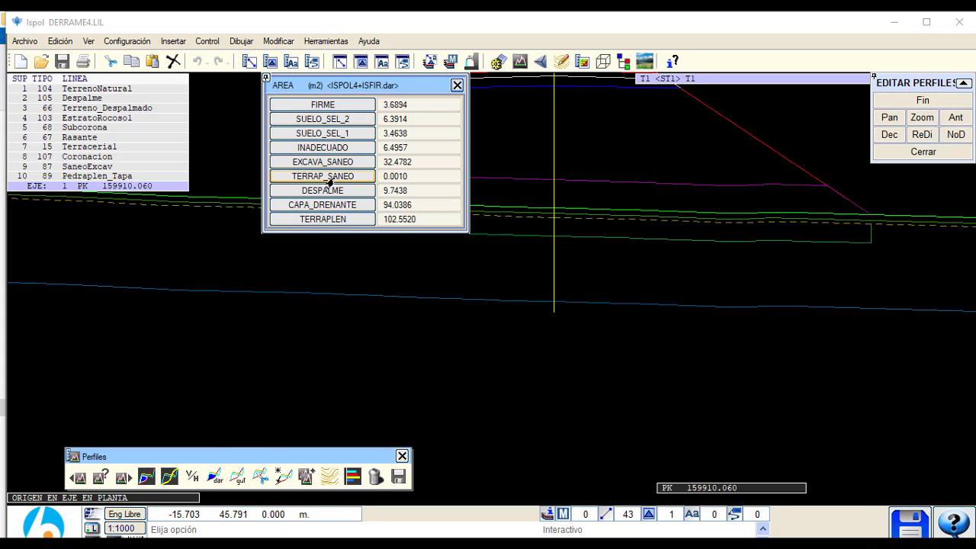
pyautogui.click(323, 219)
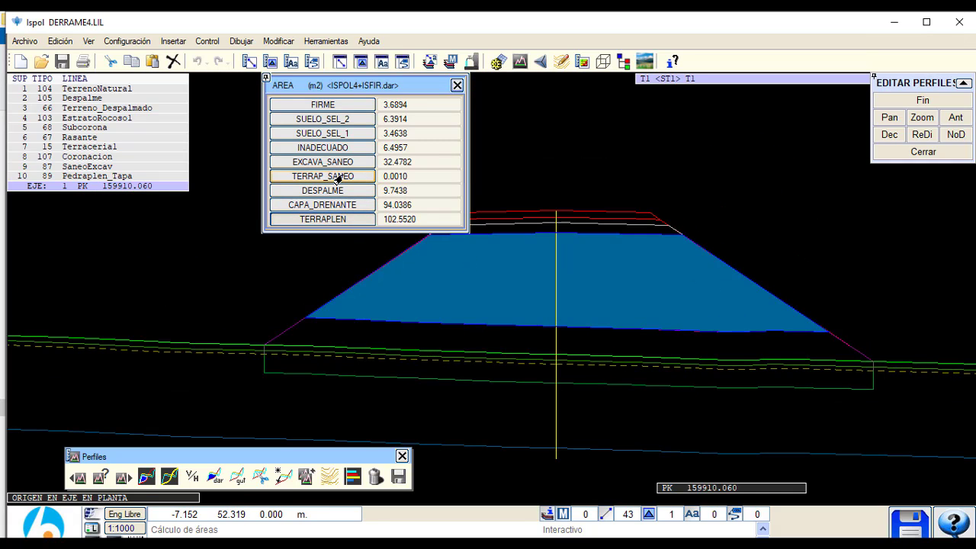
pyautogui.click(324, 204)
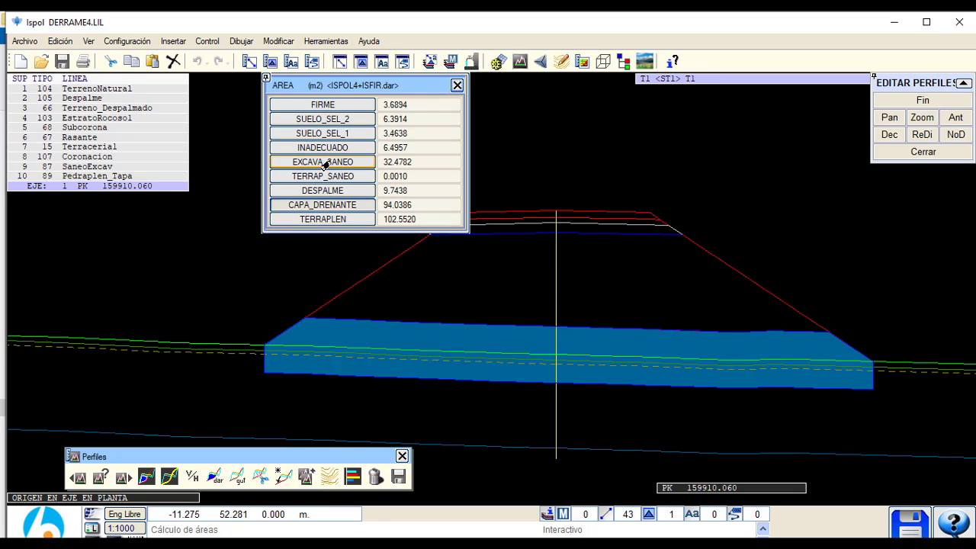
pyautogui.click(325, 162)
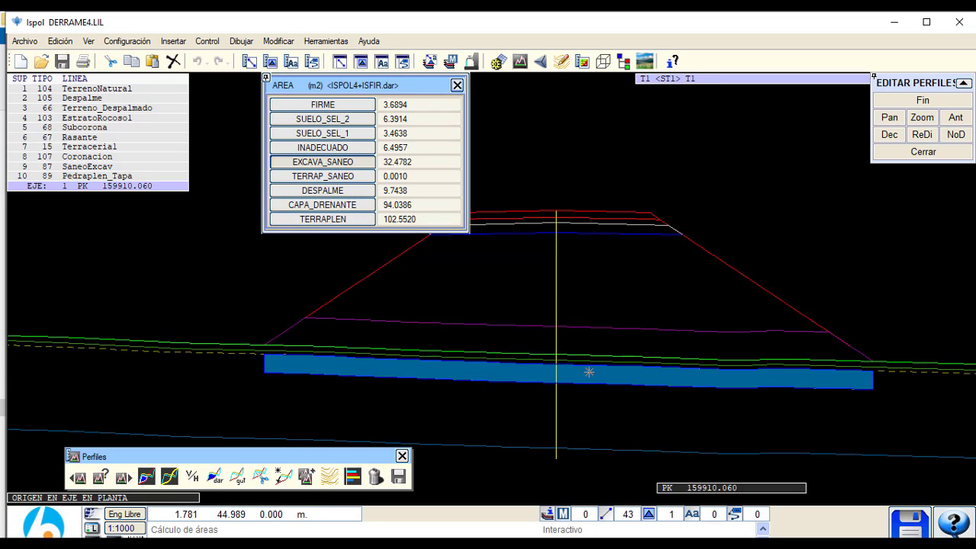
pyautogui.click(323, 176)
pyautogui.scroll(2, 179, 340)
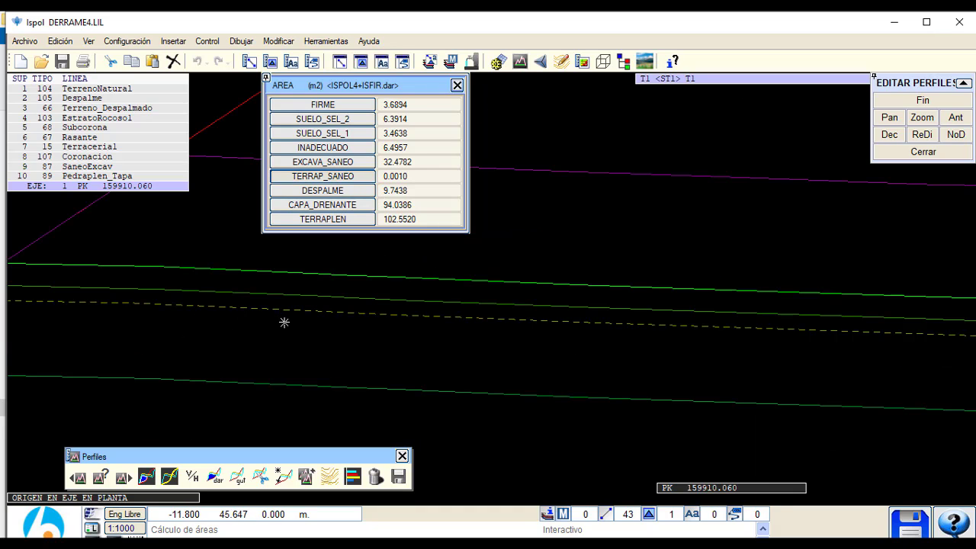
pyautogui.scroll(-2, 392, 320)
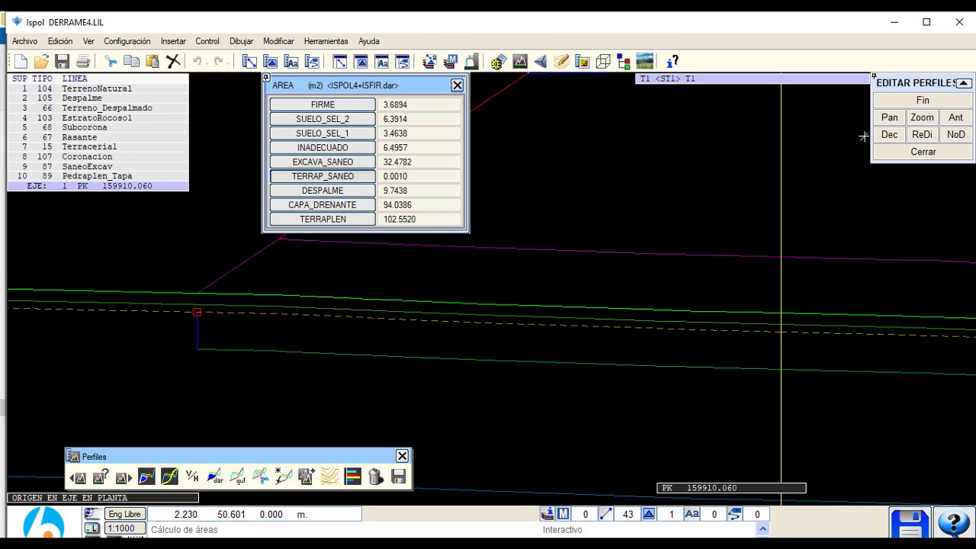
# Step: Leave the profile editor and bring up the section at PK 160132.172
pyautogui.click(903, 100)
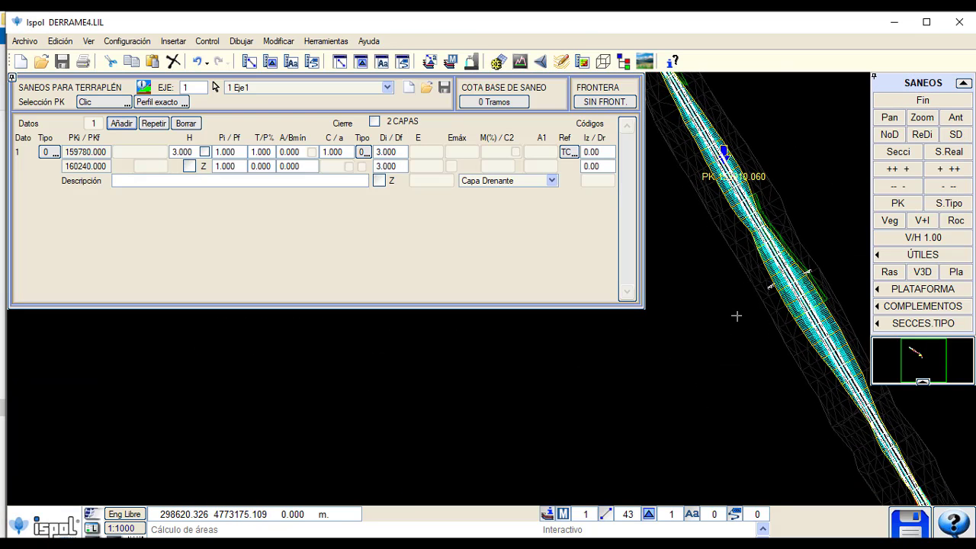
pyautogui.click(736, 317)
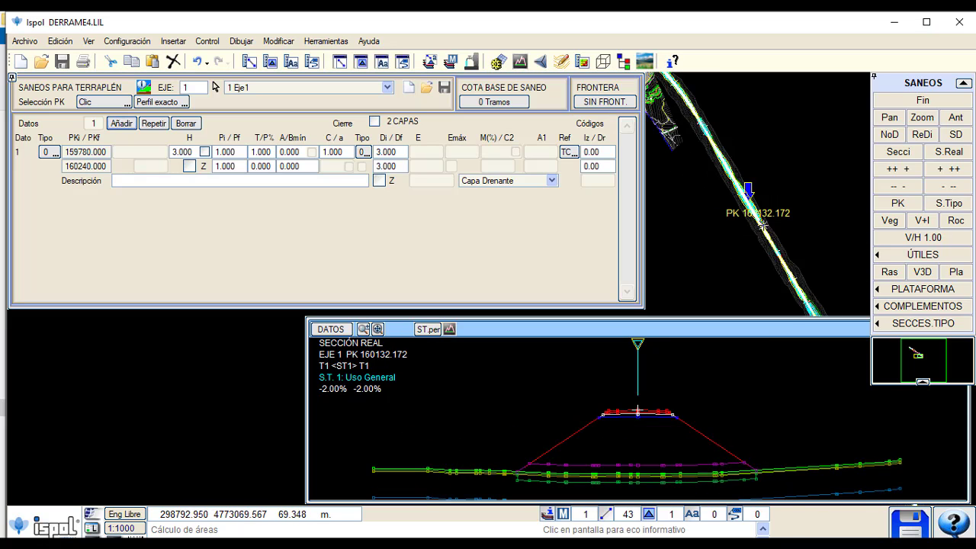
# Step: At the section at PK 158961.847, repeat the remediation entry and set the first entry's range from PK 158900 to 159080
pyautogui.click(753, 238)
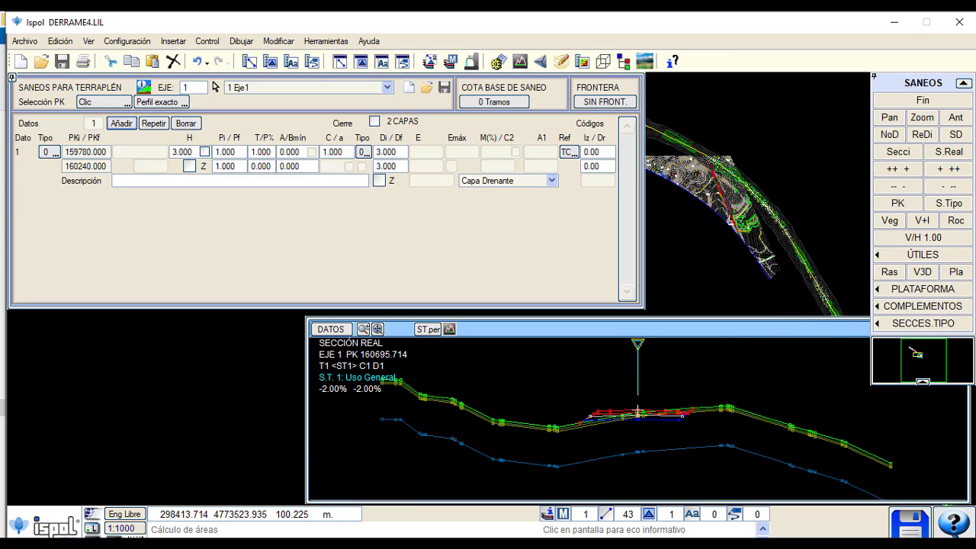
pyautogui.press('Escape')
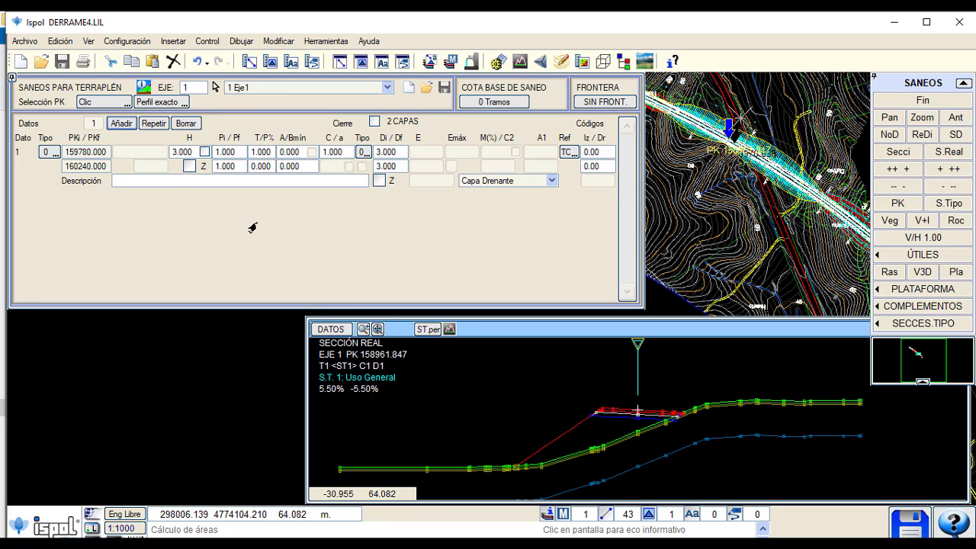
pyautogui.click(153, 123)
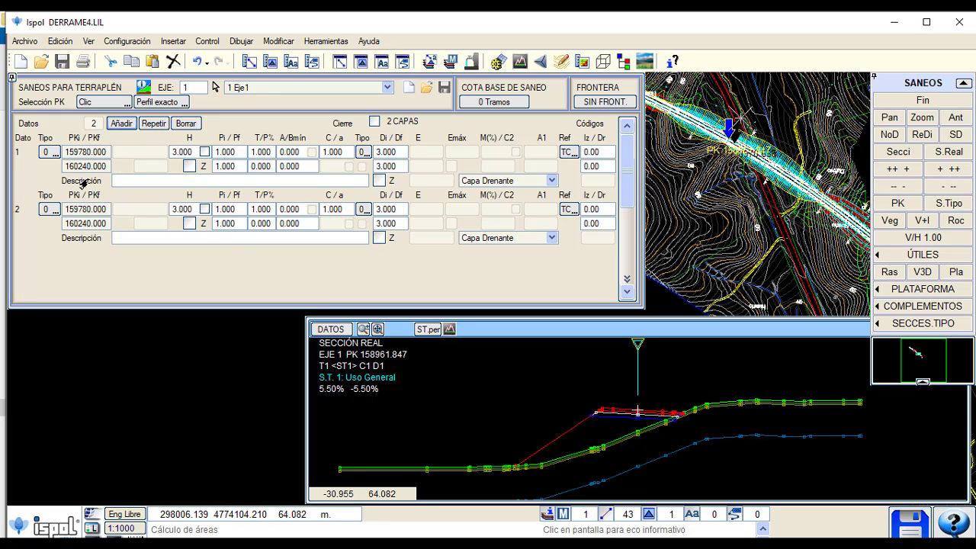
pyautogui.click(85, 166)
pyautogui.click(87, 152)
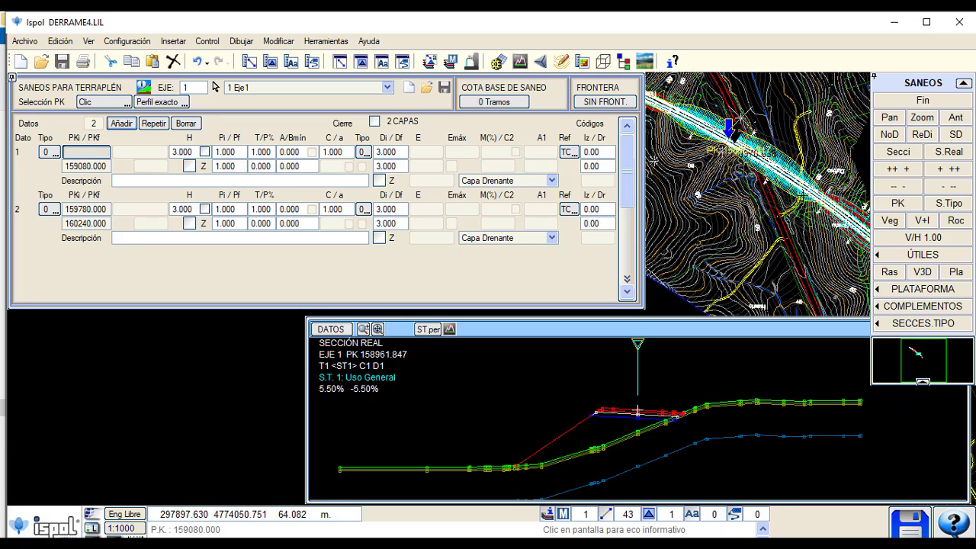
pyautogui.write('158900')
pyautogui.press('Return')
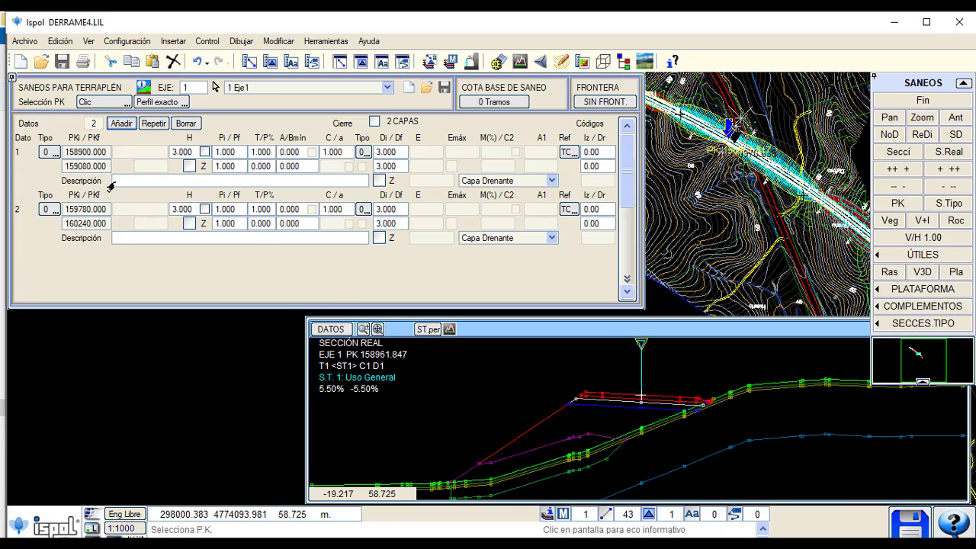
# Step: Change the first remediation entry to type 2 and set its initial and final D and P values to 0
pyautogui.click(46, 151)
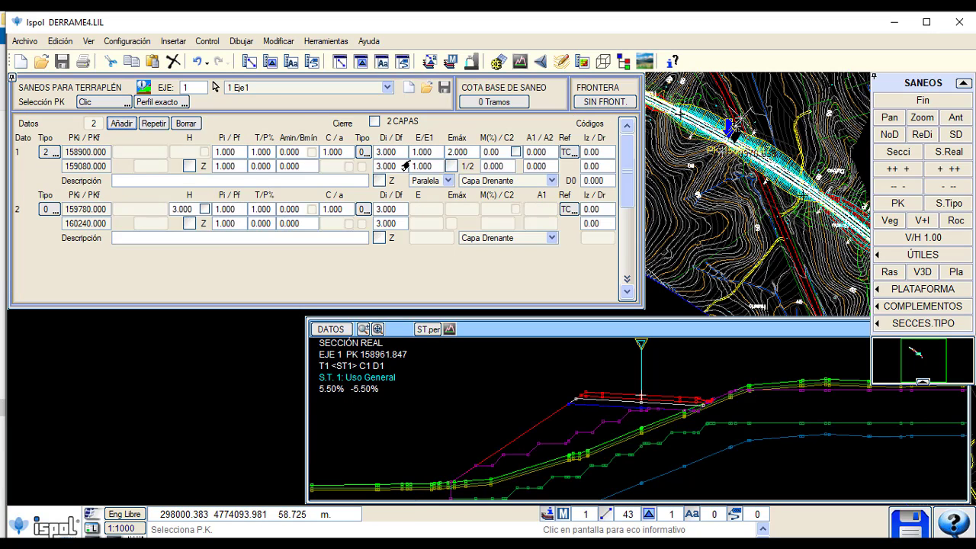
pyautogui.click(403, 166)
pyautogui.write('0')
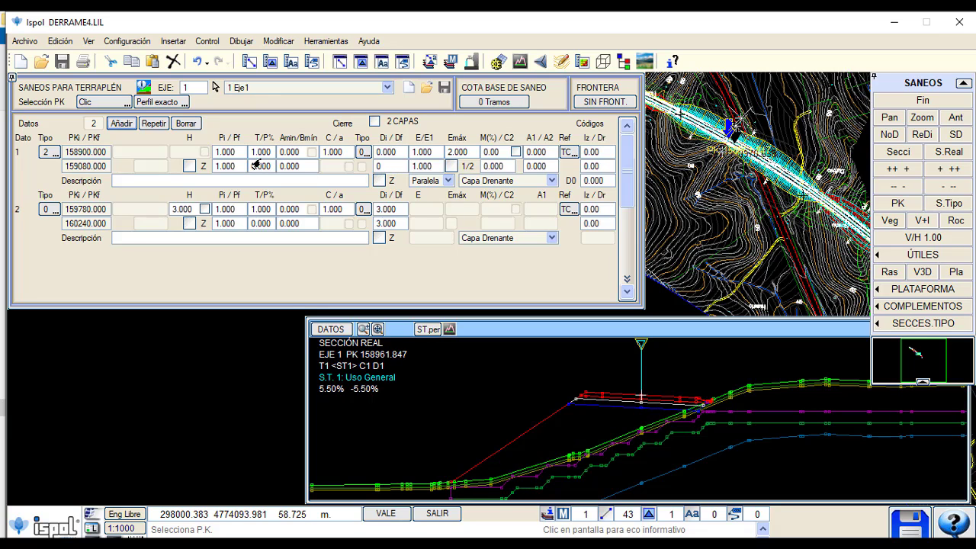
pyautogui.click(256, 165)
pyautogui.write('0')
pyautogui.press('Return')
pyautogui.click(219, 167)
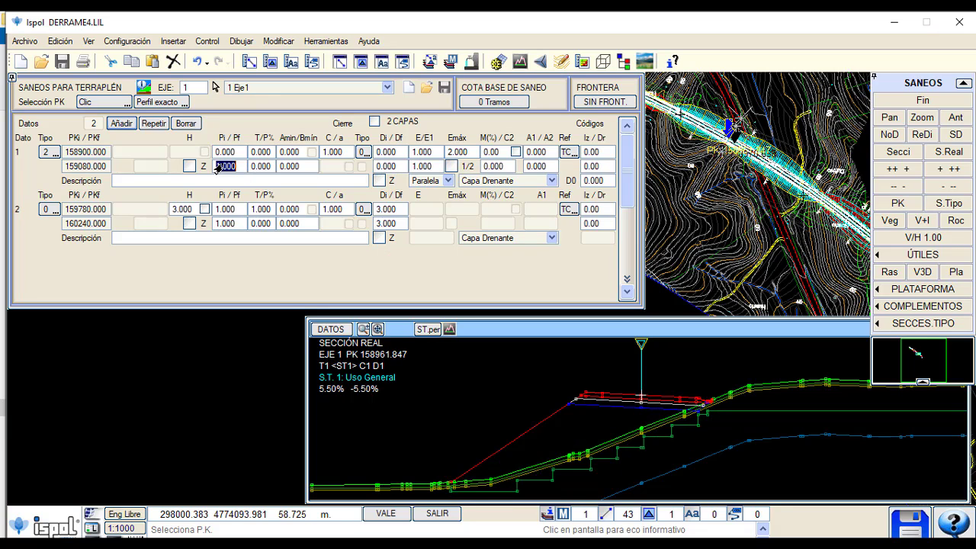
pyautogui.write('0')
pyautogui.press('Return')
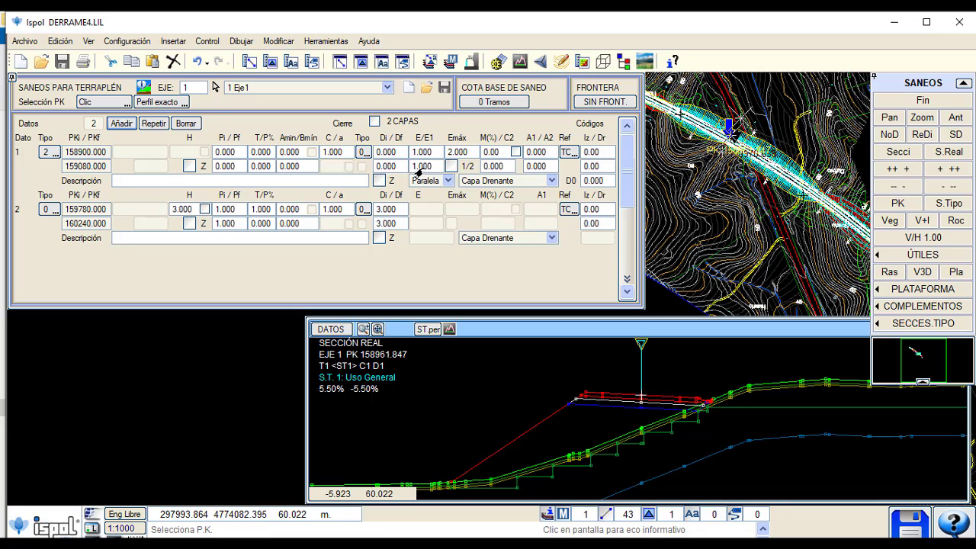
# Step: Set the step heights E and E1 of the first remediation entry to 0.3 and check the benching in the section
pyautogui.click(420, 155)
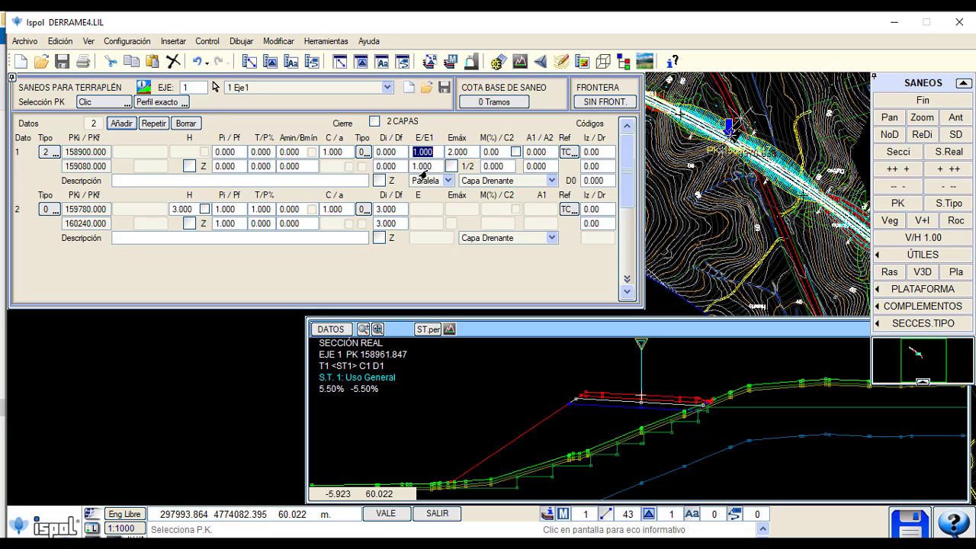
pyautogui.write('0.3')
pyautogui.click(422, 179)
pyautogui.click(424, 169)
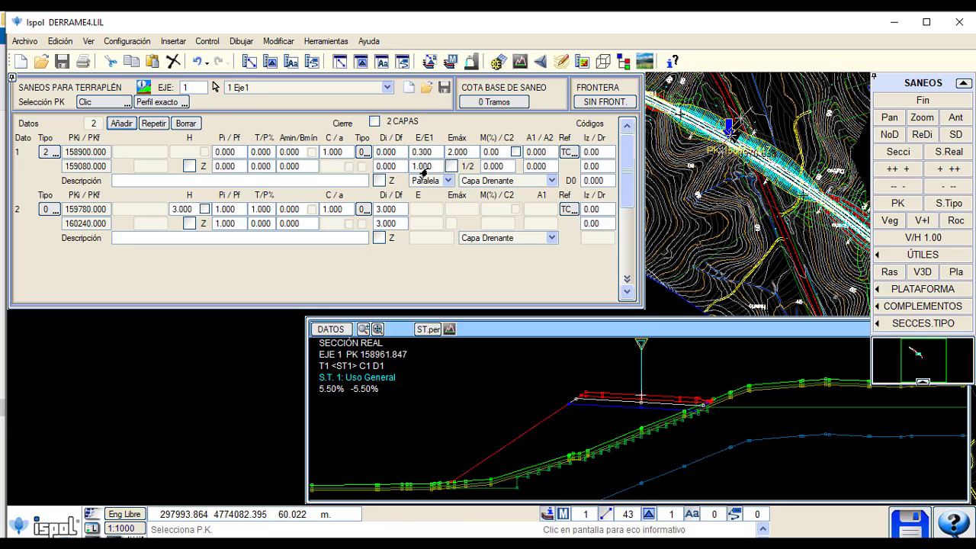
pyautogui.click(423, 167)
pyautogui.write('.3')
pyautogui.press('Return')
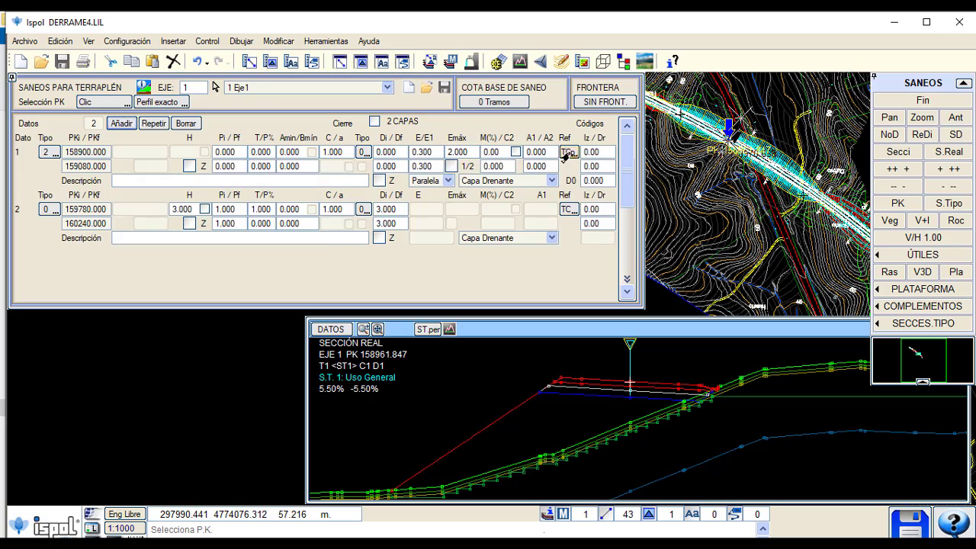
pyautogui.scroll(3, 732, 374)
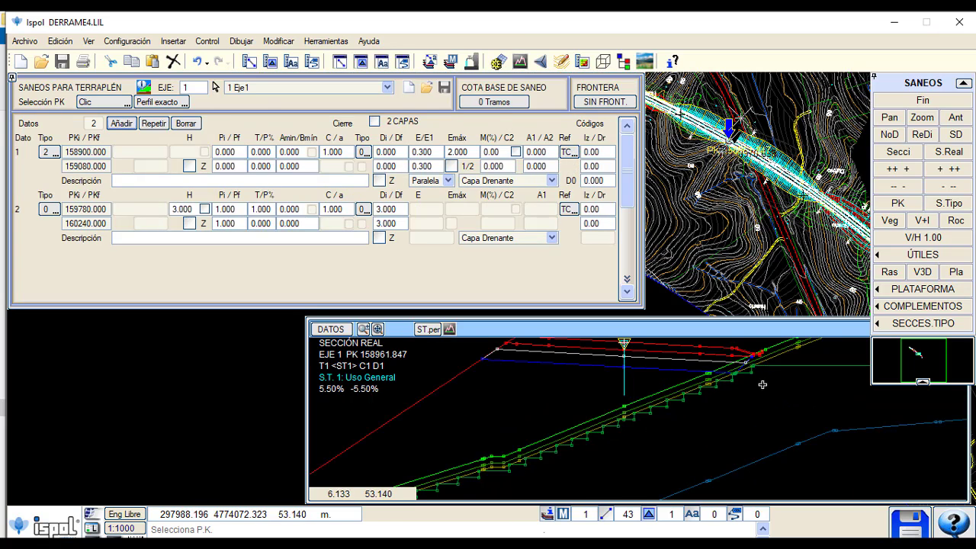
pyautogui.scroll(-2, 745, 367)
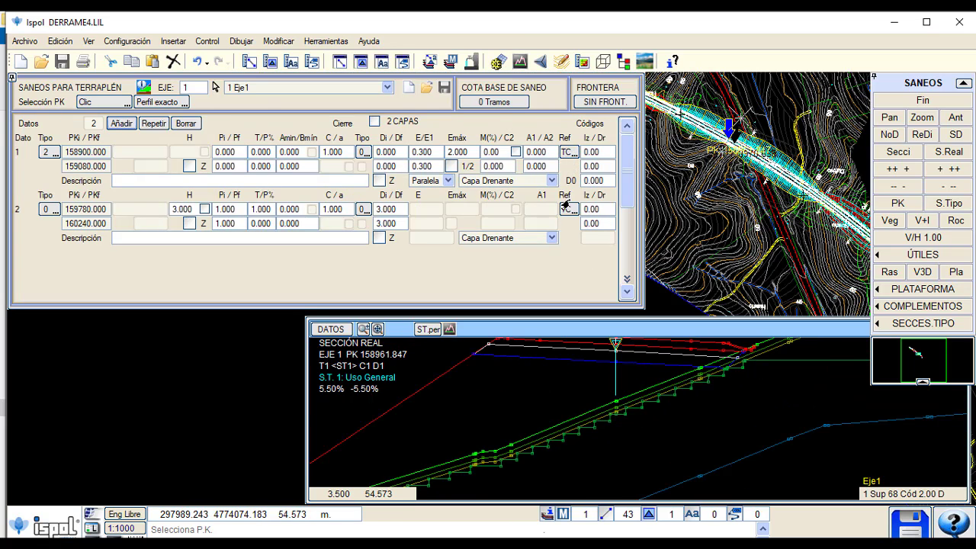
# Step: Set the initial and final remediation depth P of the first entry to 1
pyautogui.click(226, 153)
pyautogui.write('1')
pyautogui.press('Return')
pyautogui.click(226, 167)
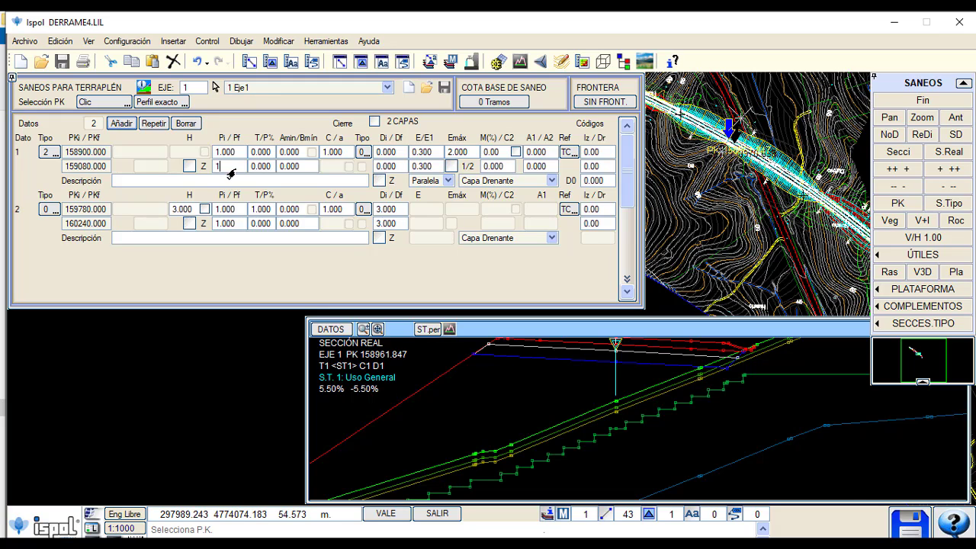
pyautogui.write('1')
pyautogui.press('Return')
# Step: Set the first entry's minimum bench widths Amin and Bmin to 3 and its slope T to 1
pyautogui.click(290, 153)
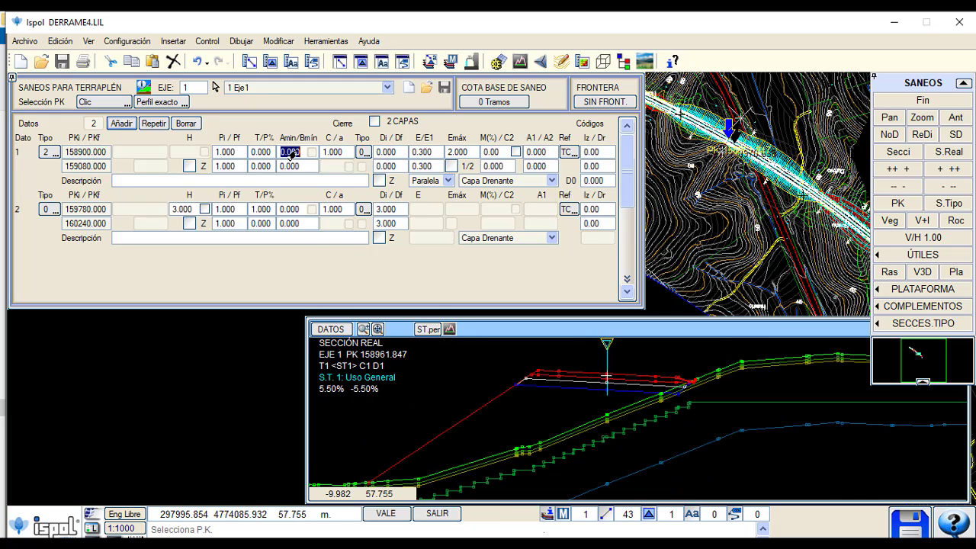
pyautogui.write('3')
pyautogui.press('Return')
pyautogui.click(291, 166)
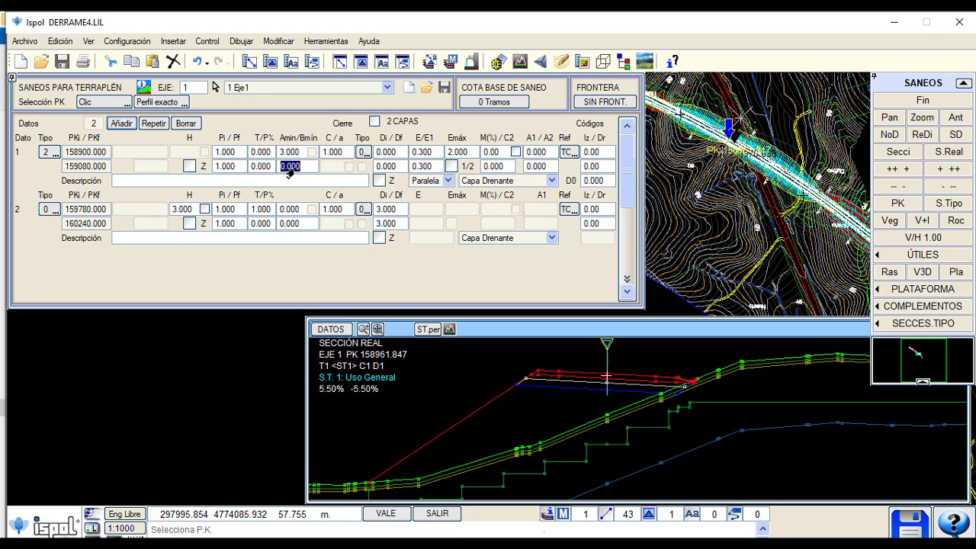
pyautogui.write('3')
pyautogui.press('Return')
pyautogui.click(263, 152)
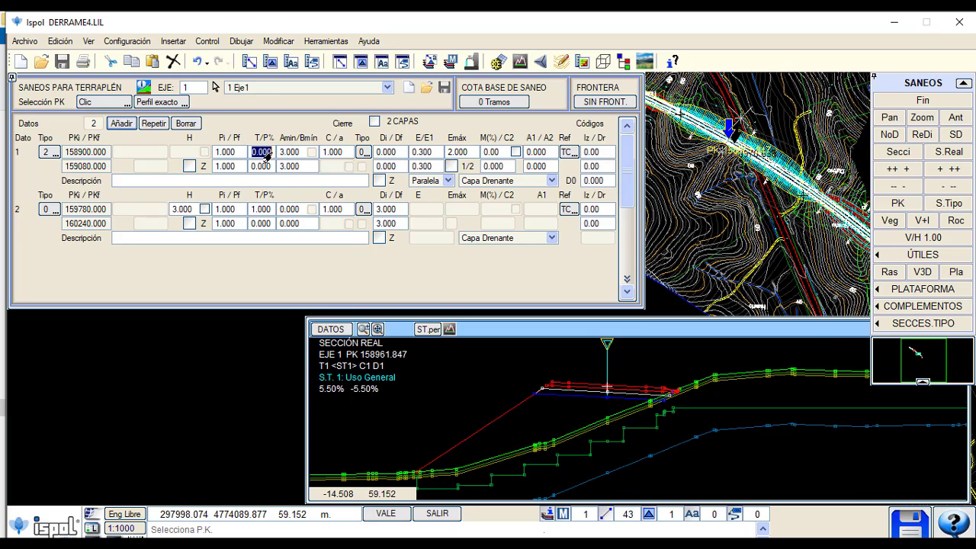
pyautogui.write('1')
pyautogui.press('Return')
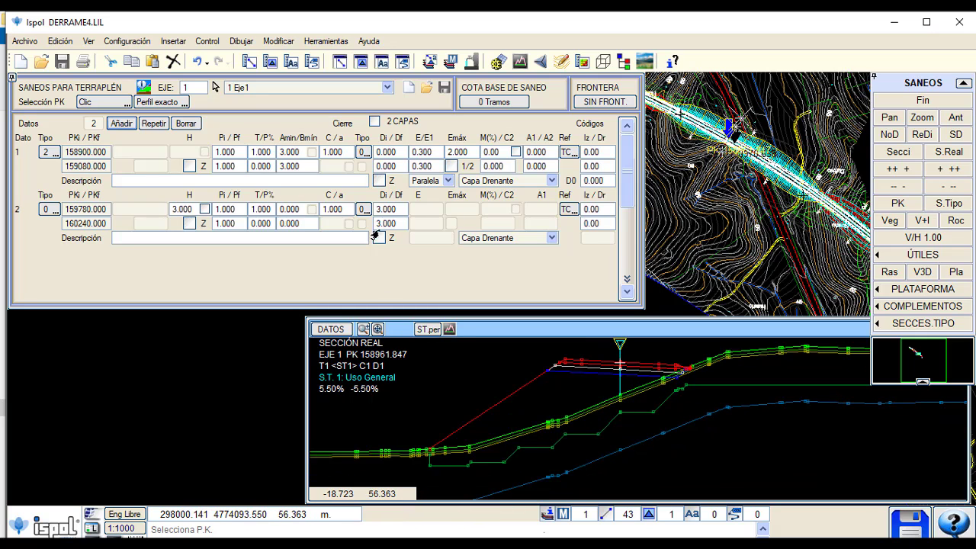
# Step: Try closure types 2 and 3 for the first entry, choose type 4, and check the embankment toe in the section
pyautogui.click(364, 151)
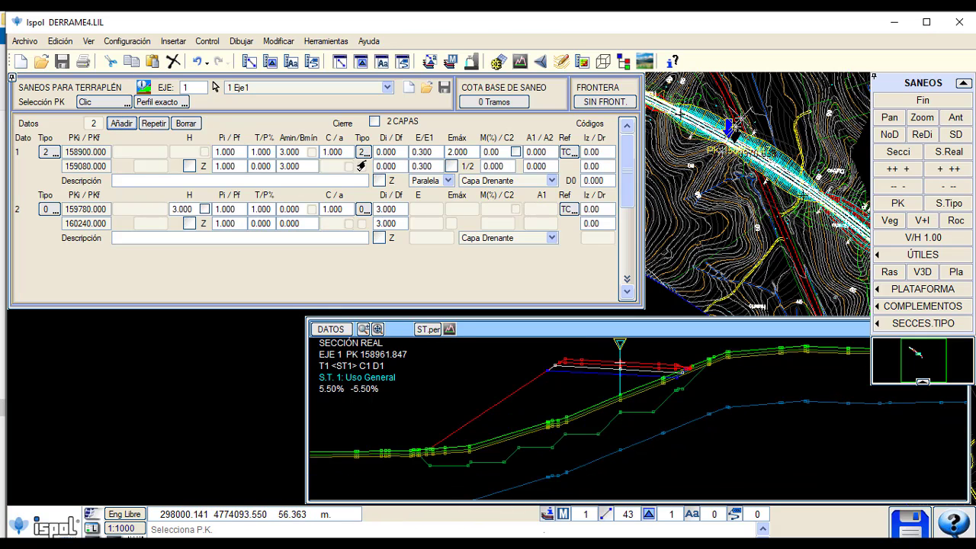
pyautogui.scroll(2, 458, 426)
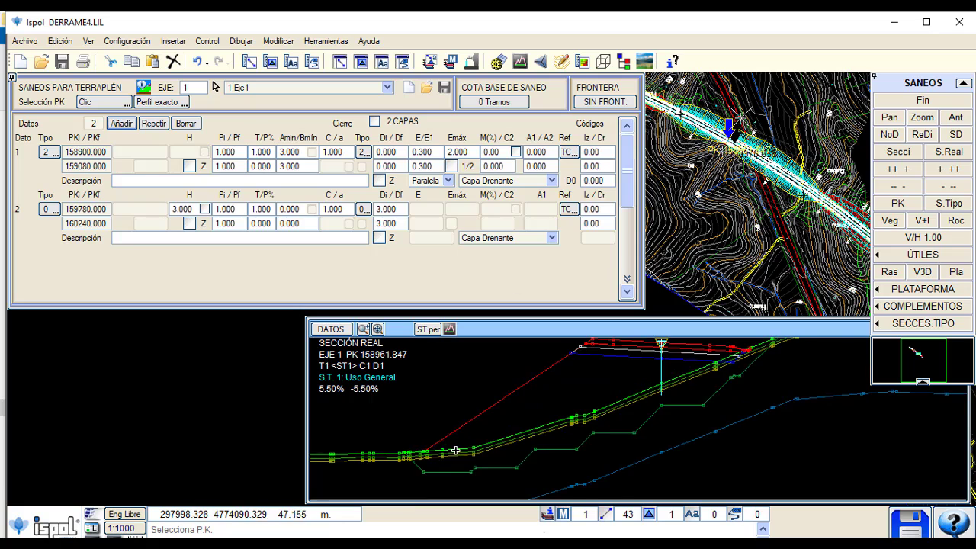
pyautogui.click(362, 153)
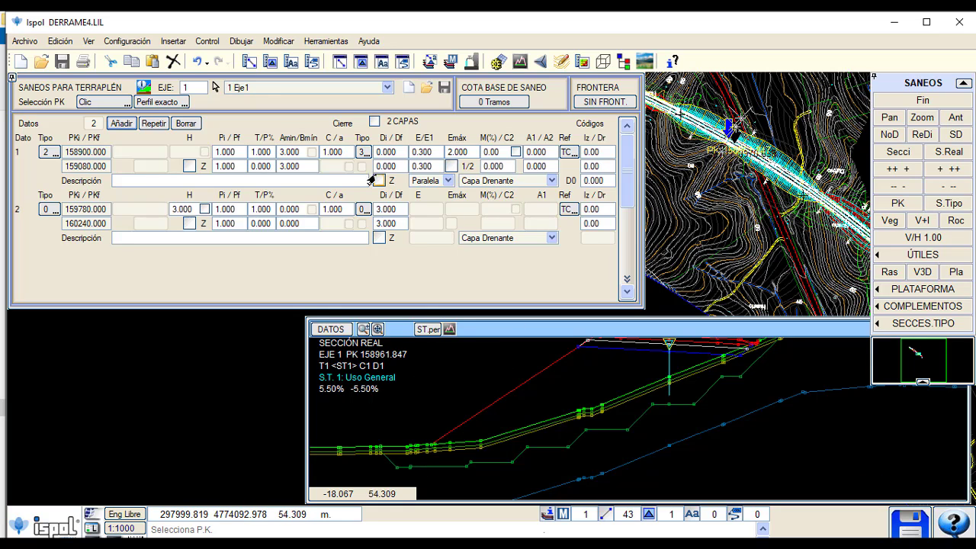
pyautogui.click(362, 153)
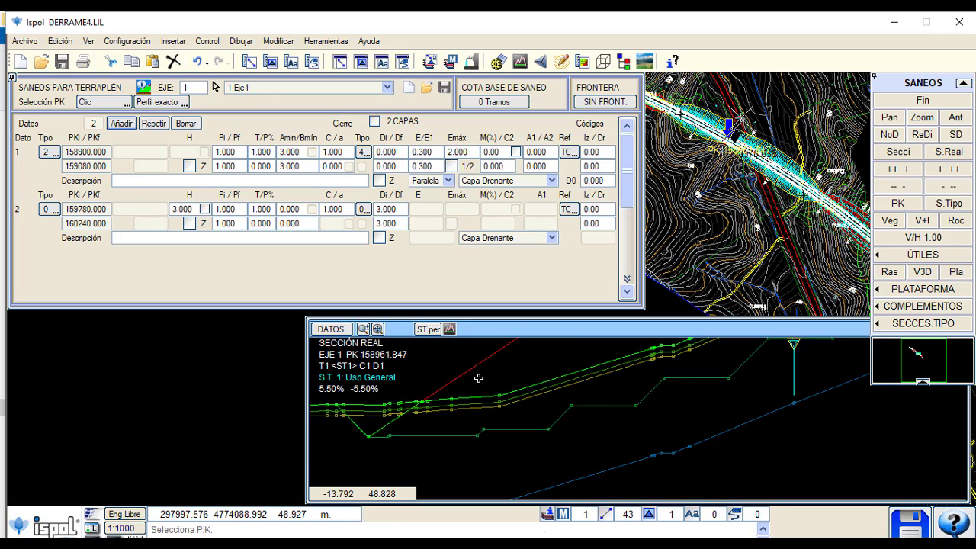
pyautogui.scroll(2, 392, 435)
pyautogui.scroll(-2, 553, 445)
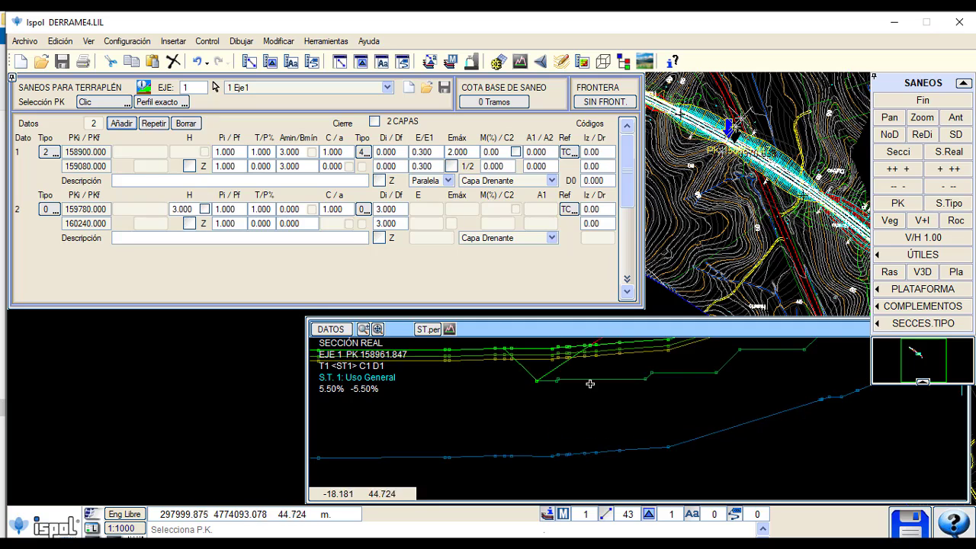
pyautogui.scroll(2, 593, 394)
pyautogui.scroll(1, 596, 394)
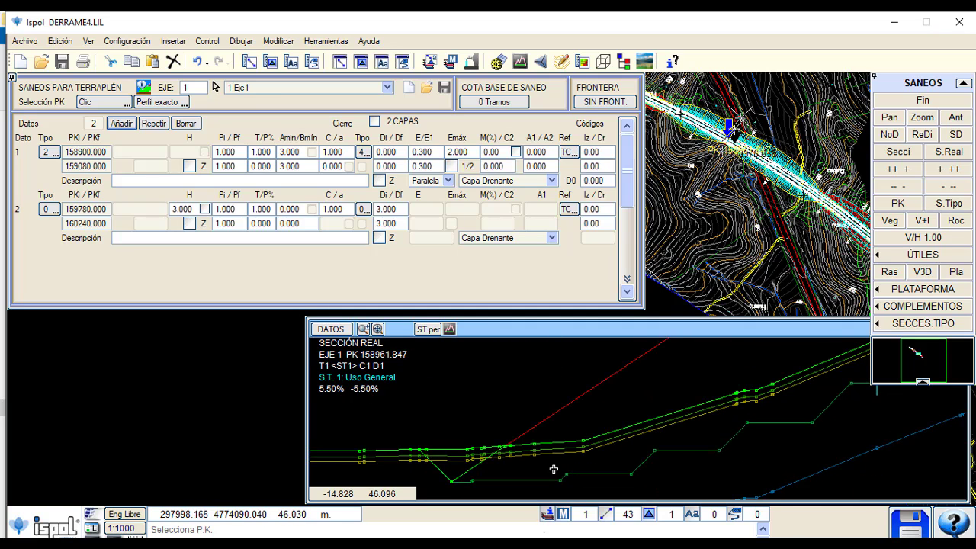
# Step: Set the initial and final D values of the first entry to 2 and check the drainage layer in the section
pyautogui.click(390, 155)
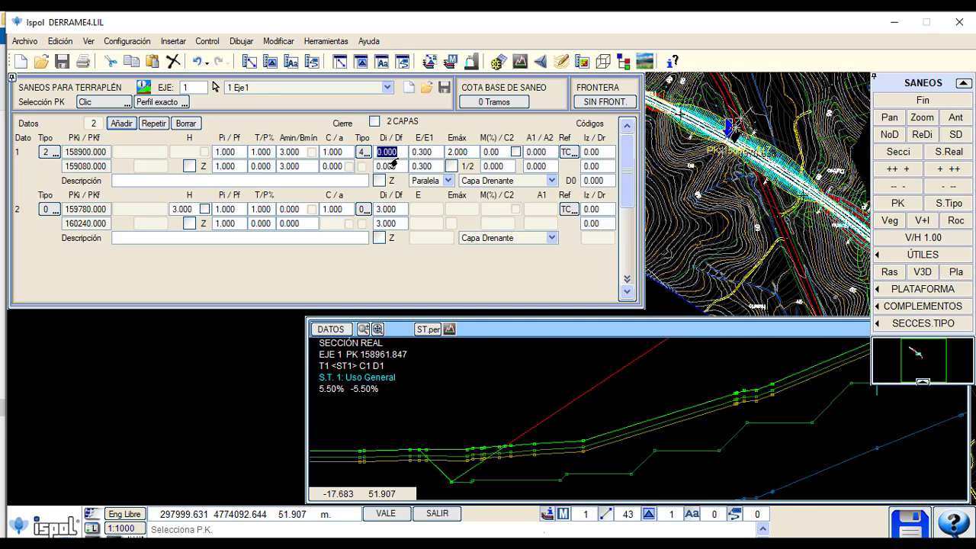
pyautogui.write('2')
pyautogui.press('Return')
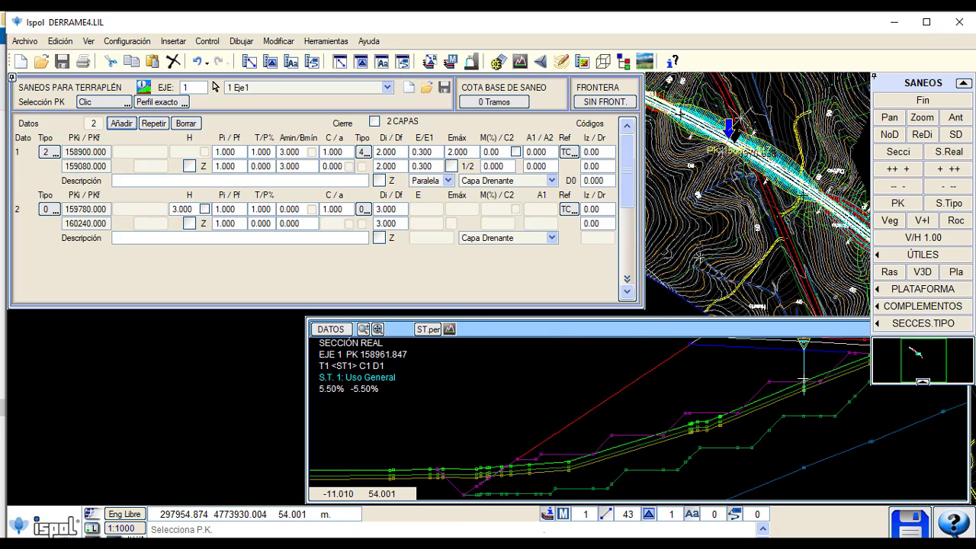
pyautogui.scroll(3, 797, 394)
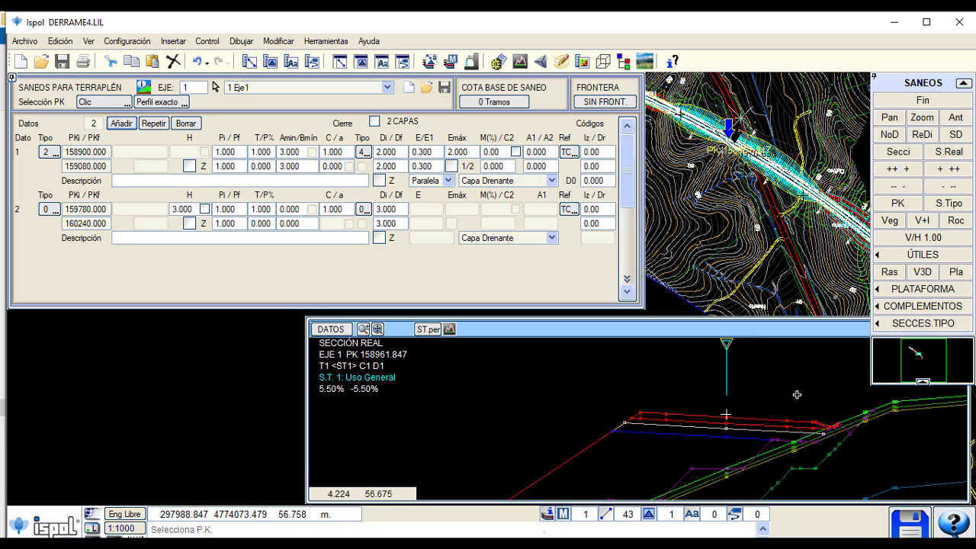
# Step: Open the PK 158961.847 profile and examine the embankment, stripping, drainage layer, remediation excavation and external remediation fill areas
pyautogui.press('Escape')
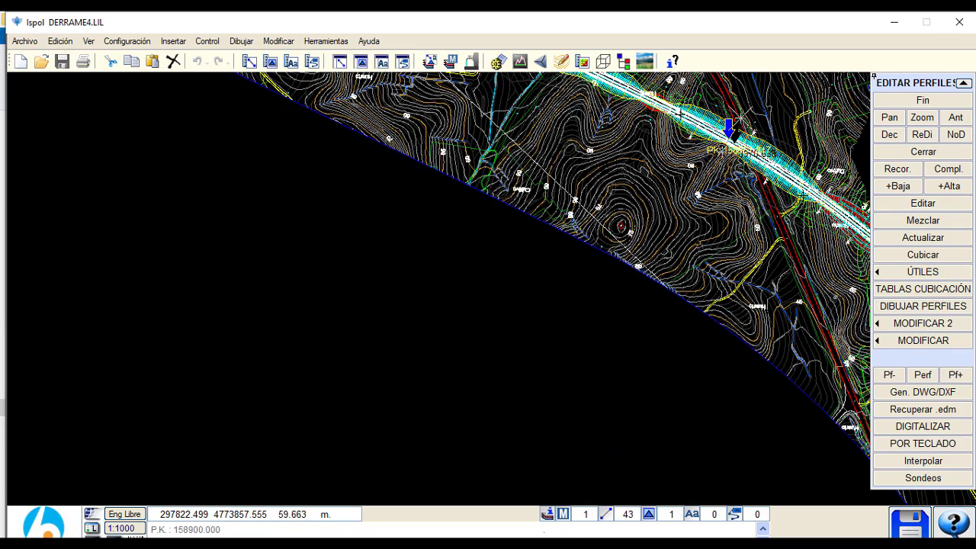
pyautogui.click(169, 476)
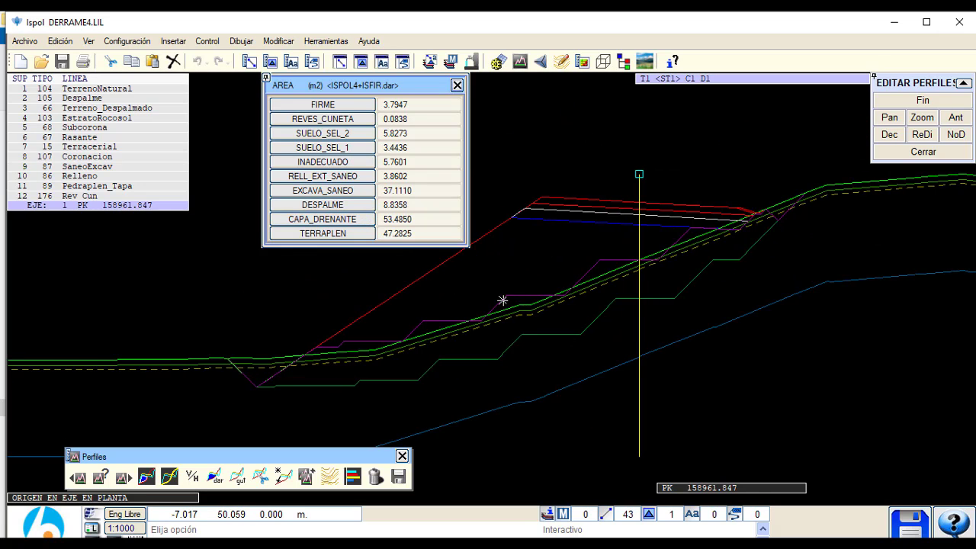
pyautogui.click(324, 218)
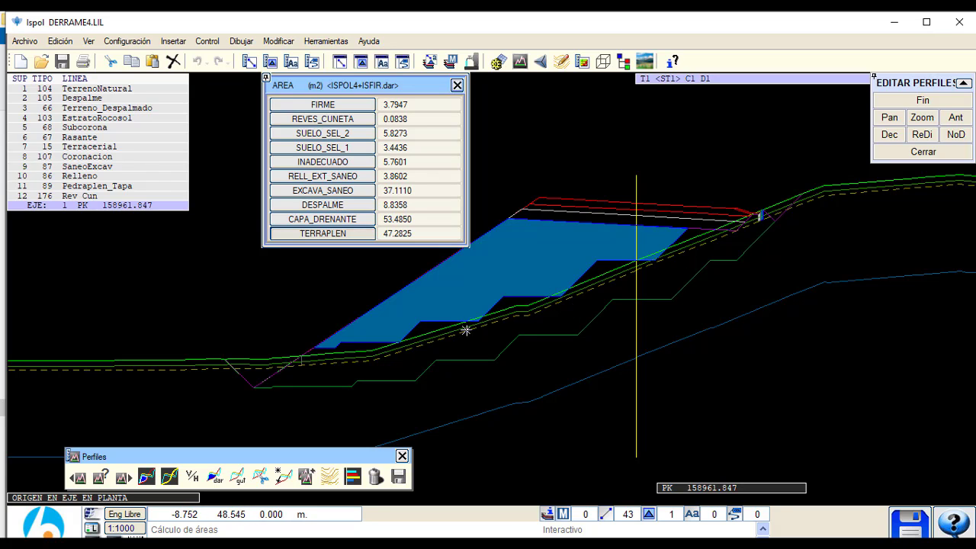
pyautogui.click(324, 204)
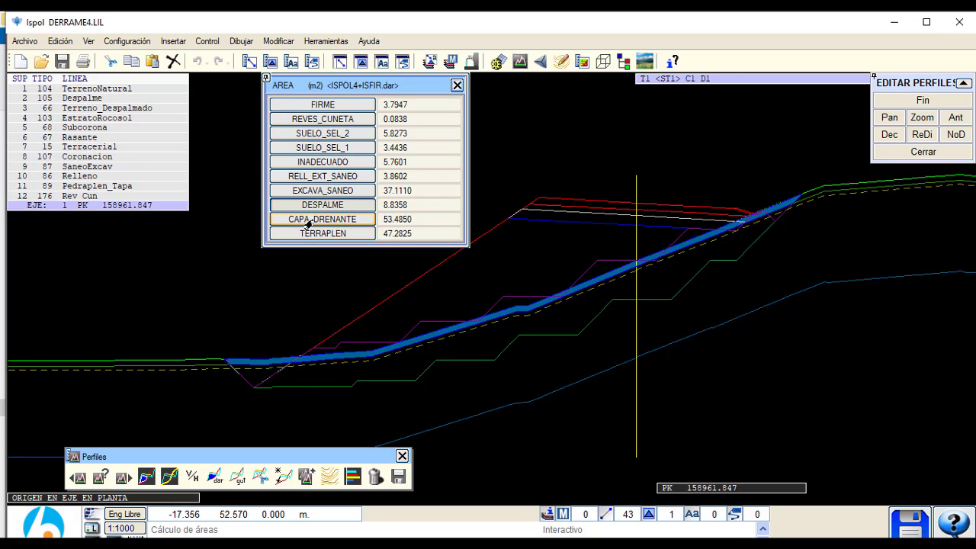
pyautogui.click(320, 234)
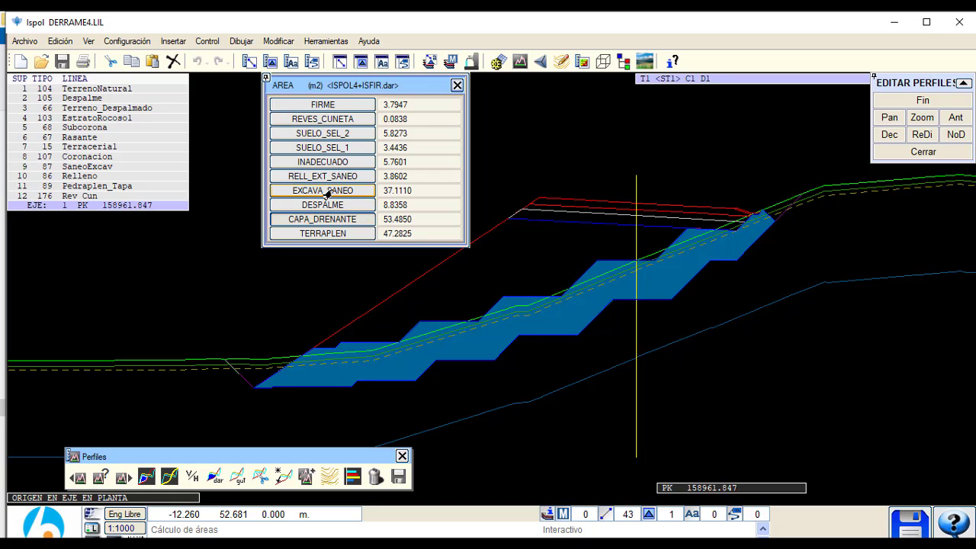
pyautogui.click(322, 190)
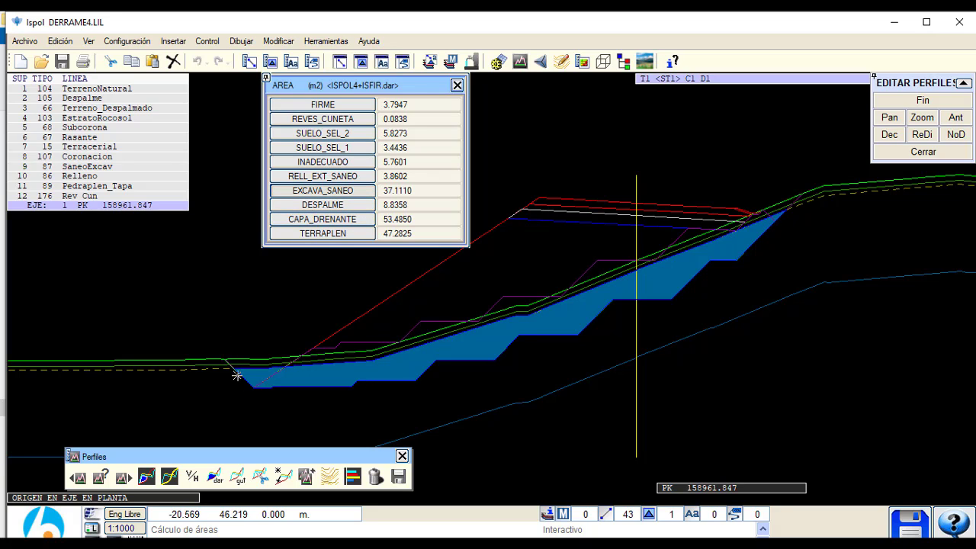
pyautogui.click(309, 180)
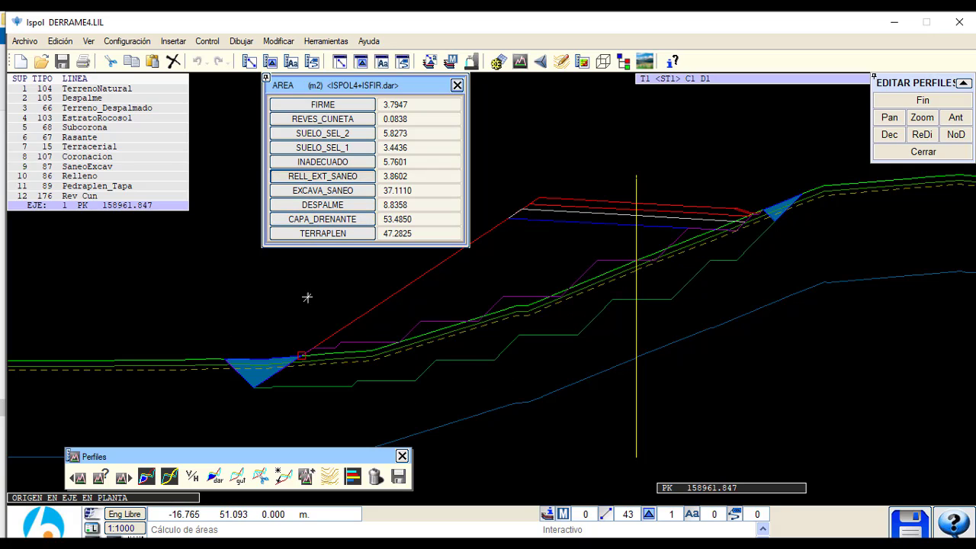
# Step: Check the embankment toe and stepped excavation in the PK 158961.847 profile, close the profile and remediation editors, and recalculate axis 1
pyautogui.scroll(3, 274, 358)
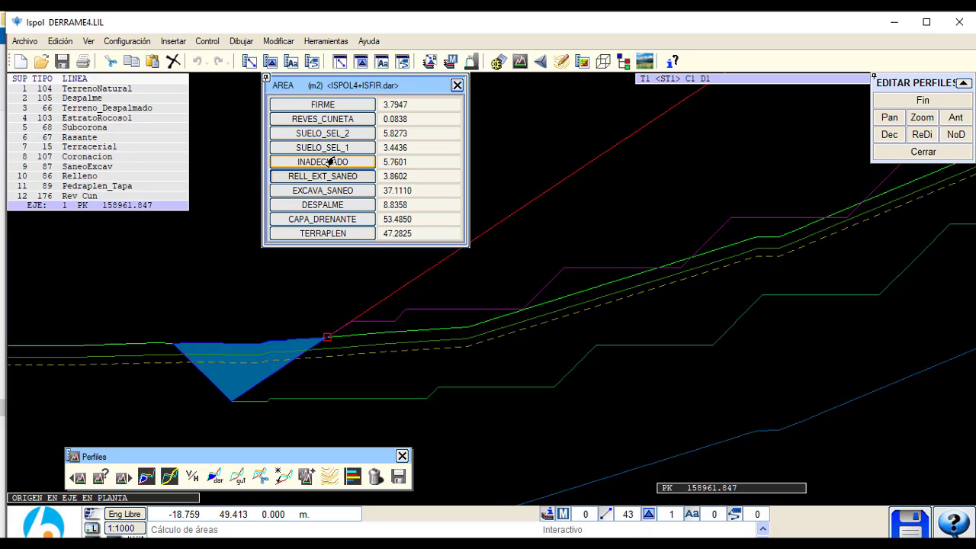
pyautogui.moveTo(532, 268); pyautogui.dragTo(539, 302, button='middle')
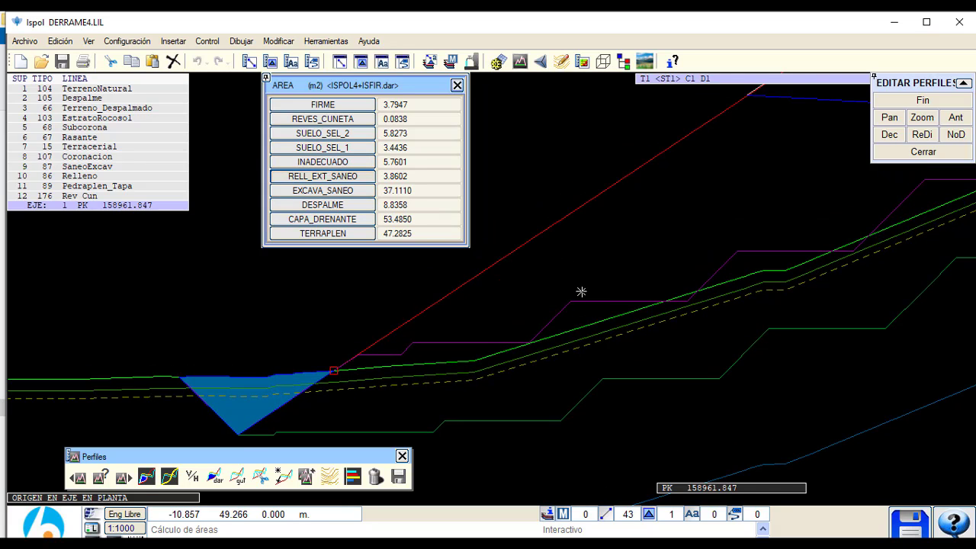
pyautogui.scroll(-3, 581, 290)
pyautogui.scroll(2, 517, 379)
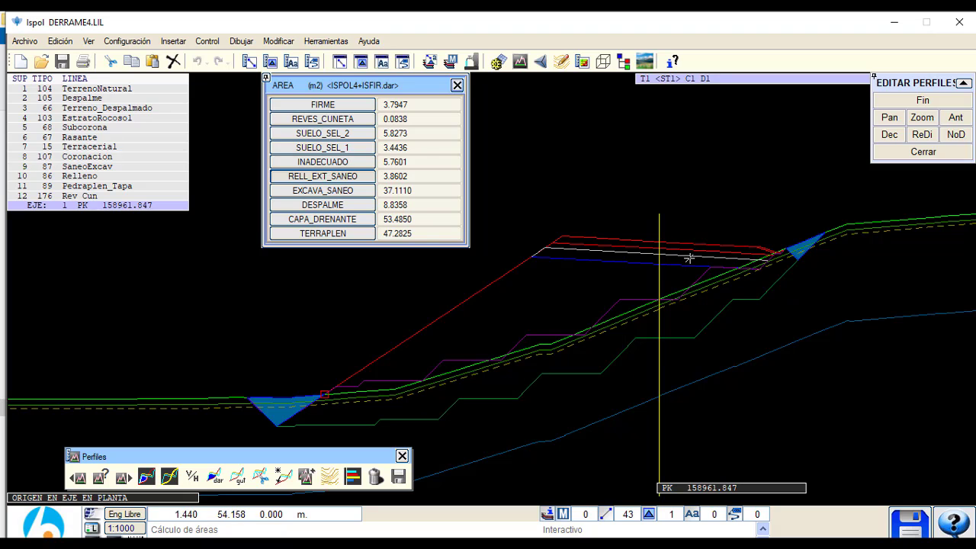
pyautogui.click(900, 103)
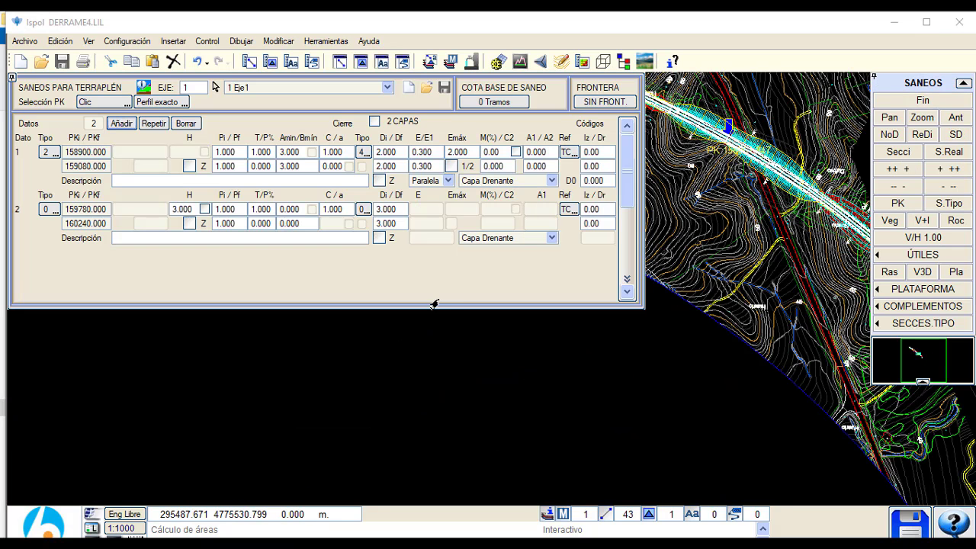
pyautogui.click(903, 99)
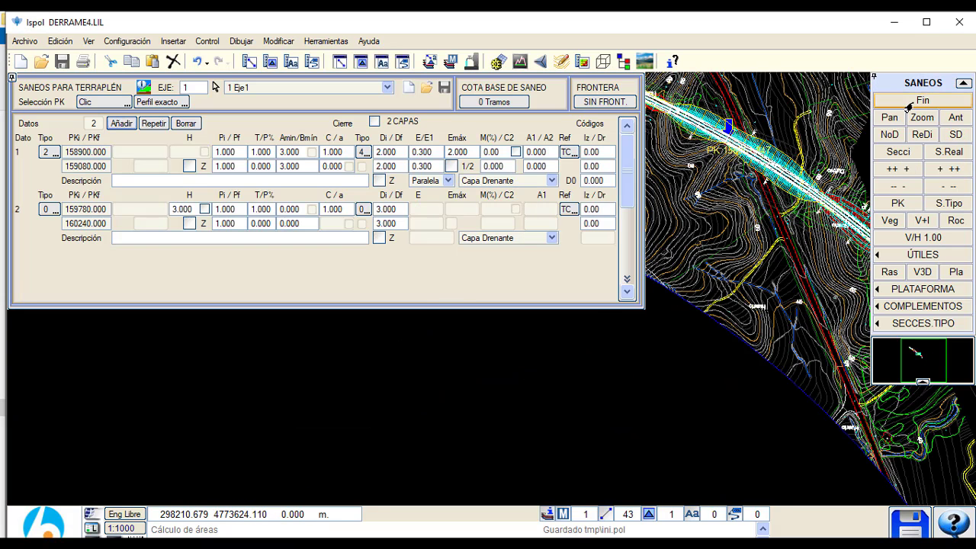
pyautogui.click(541, 156)
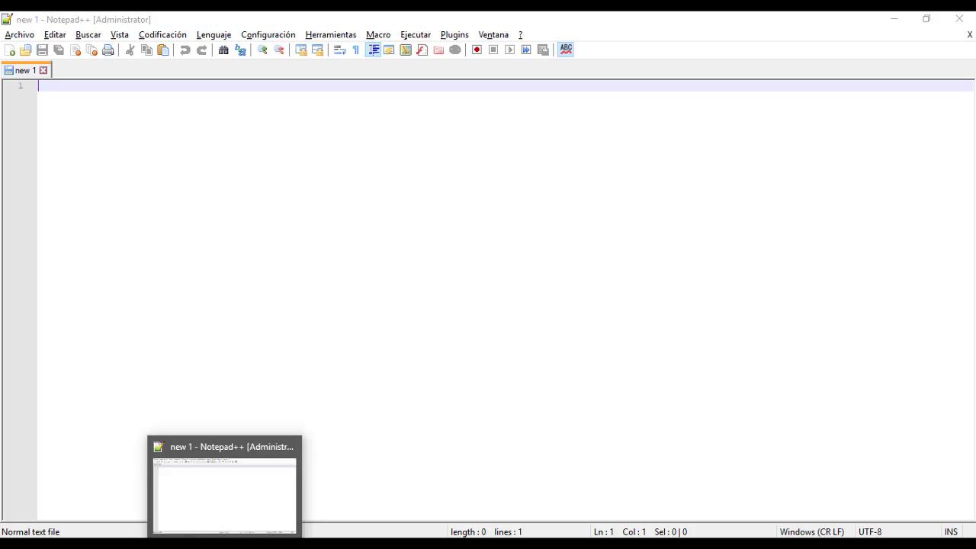
# Step: Open the cvres1 results file in Notepad++, examine the total volumes including the CAPA_DRENANTE volume, and return to Ispol
pyautogui.moveTo(224, 545); pyautogui.dragTo(195, 346)
pyautogui.click(194, 308)
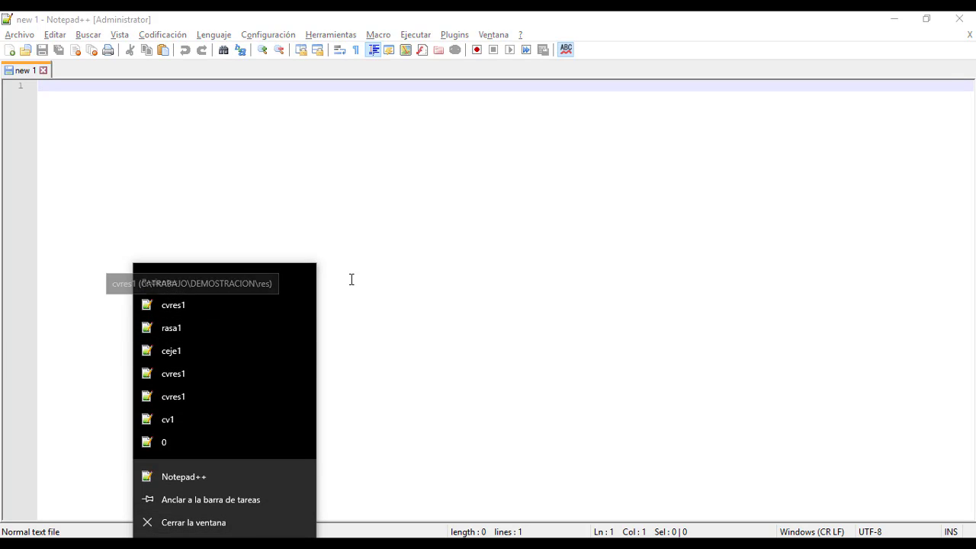
pyautogui.click(307, 279)
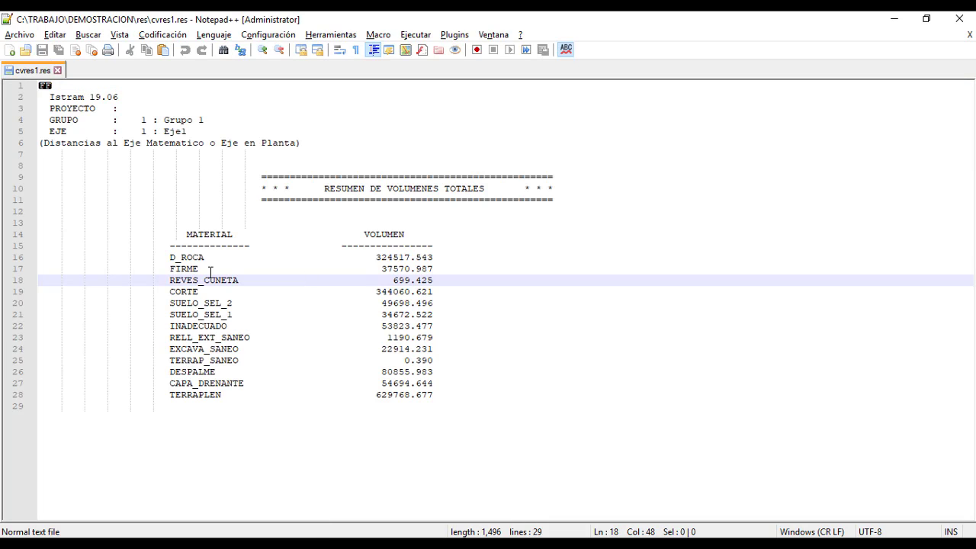
pyautogui.moveTo(169, 258); pyautogui.dragTo(486, 401)
pyautogui.click(384, 408)
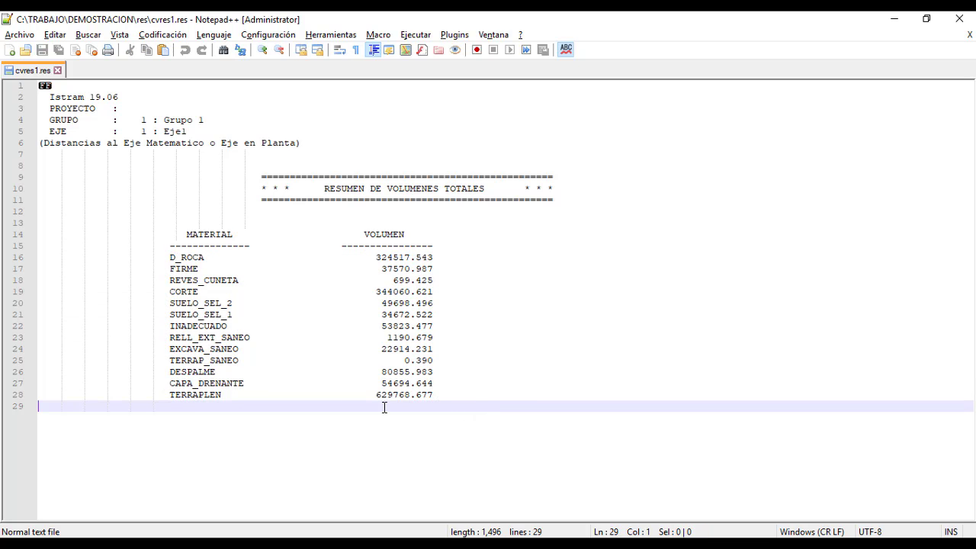
pyautogui.click(373, 393)
pyautogui.doubleClick(396, 385)
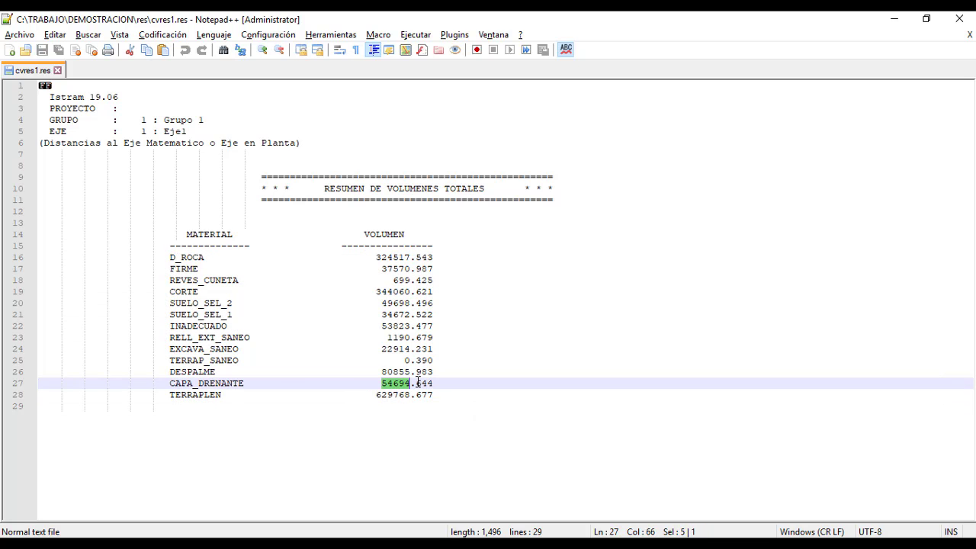
pyautogui.hotkey('alt', 'Tab')
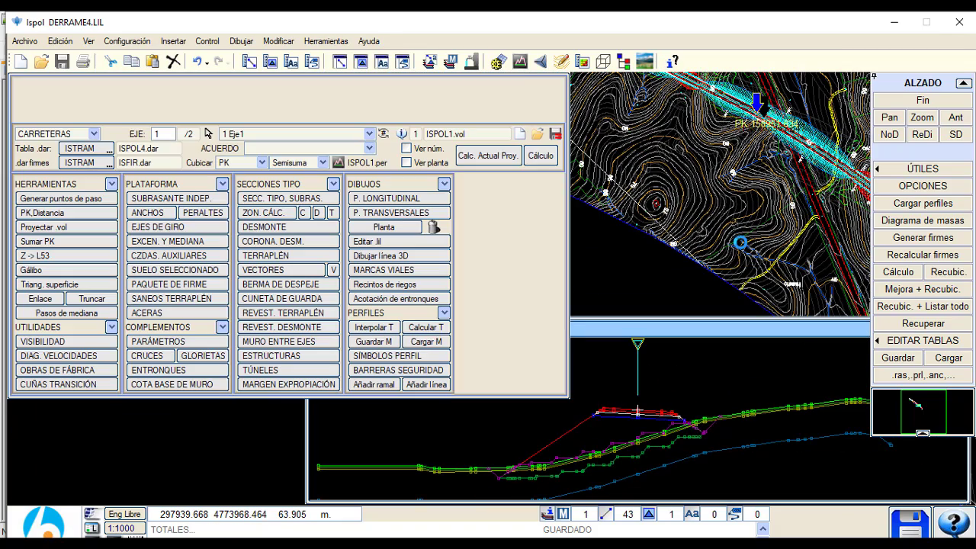
# Step: Open the pavement package of axis 1 and activate layers C1 to C6
pyautogui.click(180, 284)
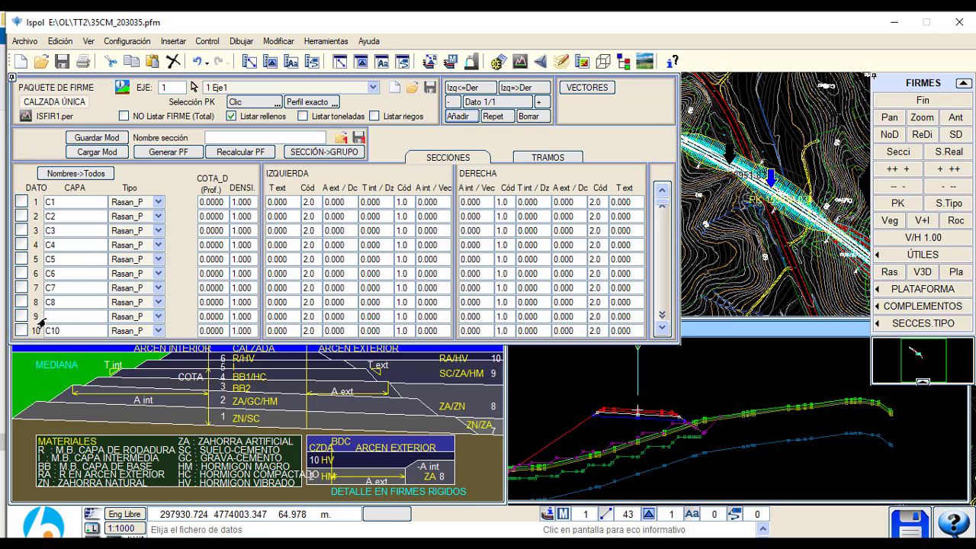
pyautogui.click(21, 316)
pyautogui.click(22, 302)
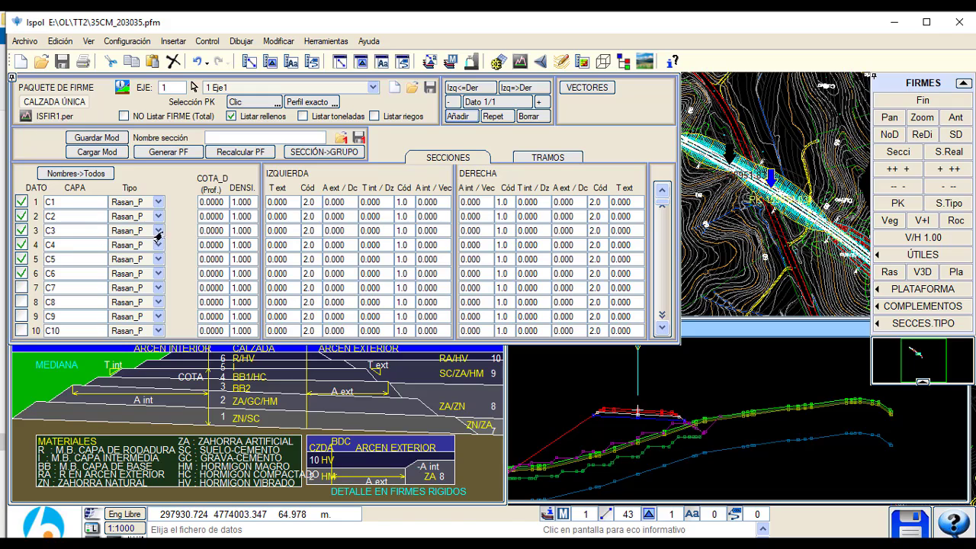
# Step: Set the depths of pavement layers C1, C2 and C3 to 0.2, 0.3 and 0.35
pyautogui.click(213, 203)
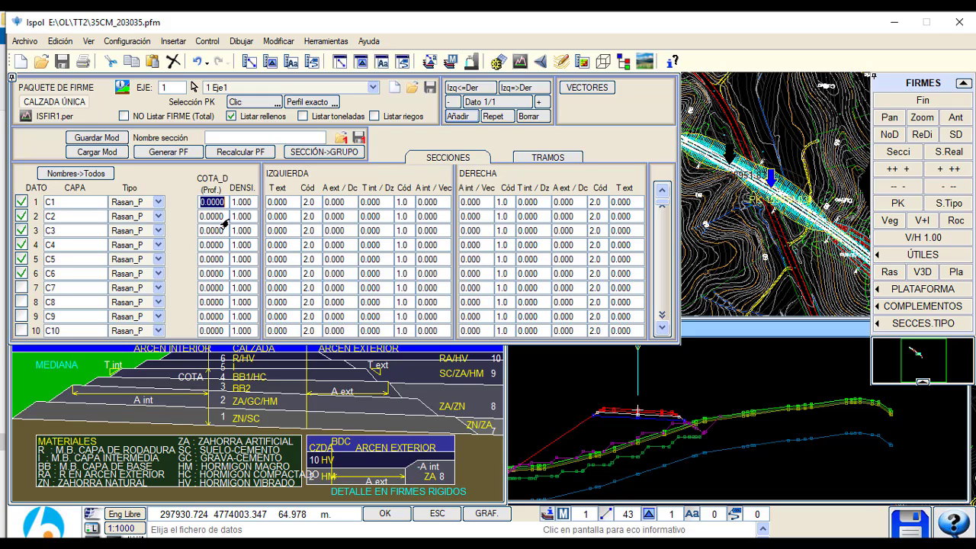
pyautogui.write('.2')
pyautogui.click(215, 216)
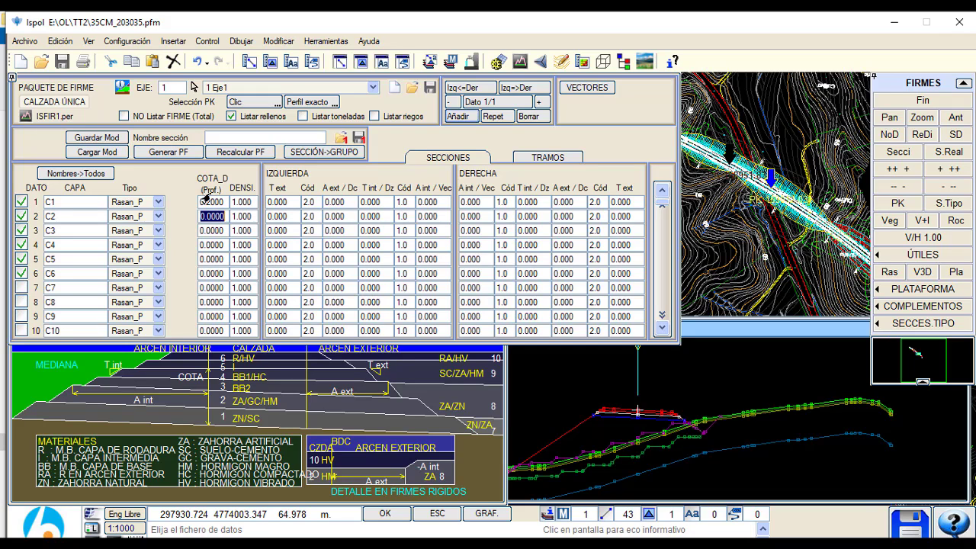
pyautogui.write('.3')
pyautogui.click(211, 232)
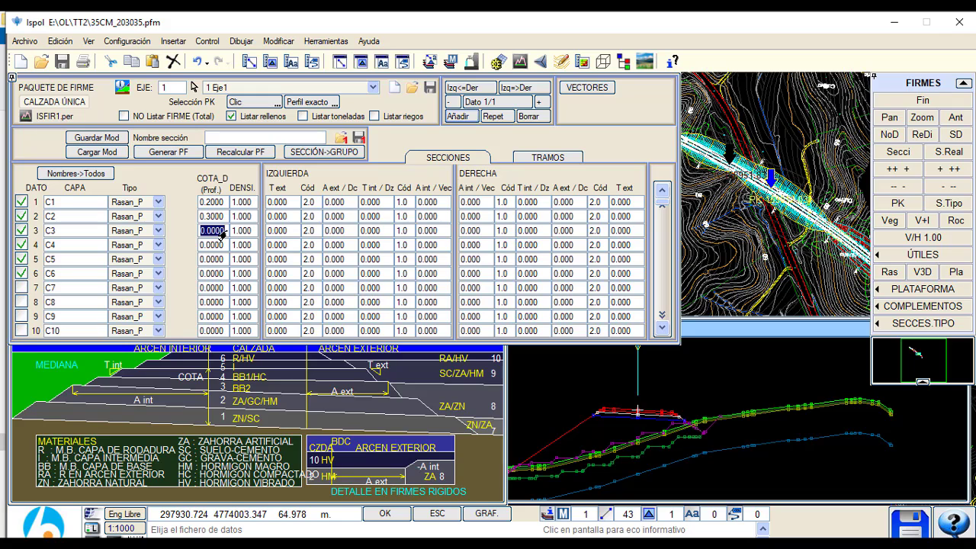
pyautogui.press('BackSpace')
pyautogui.press('Return')
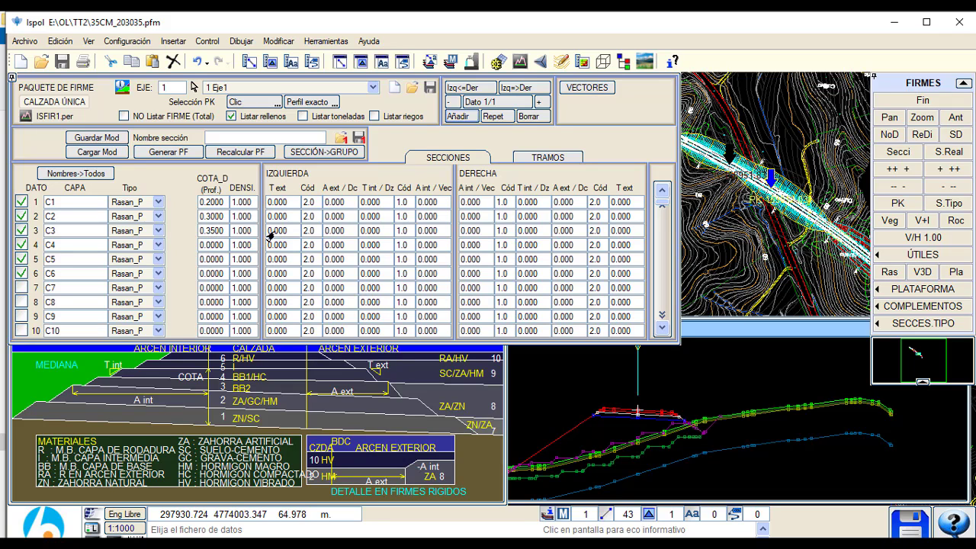
# Step: Load the pavement file 35CM_203035.pfm from the desktop and check its layers in the section at PK 159149.595
pyautogui.click(411, 87)
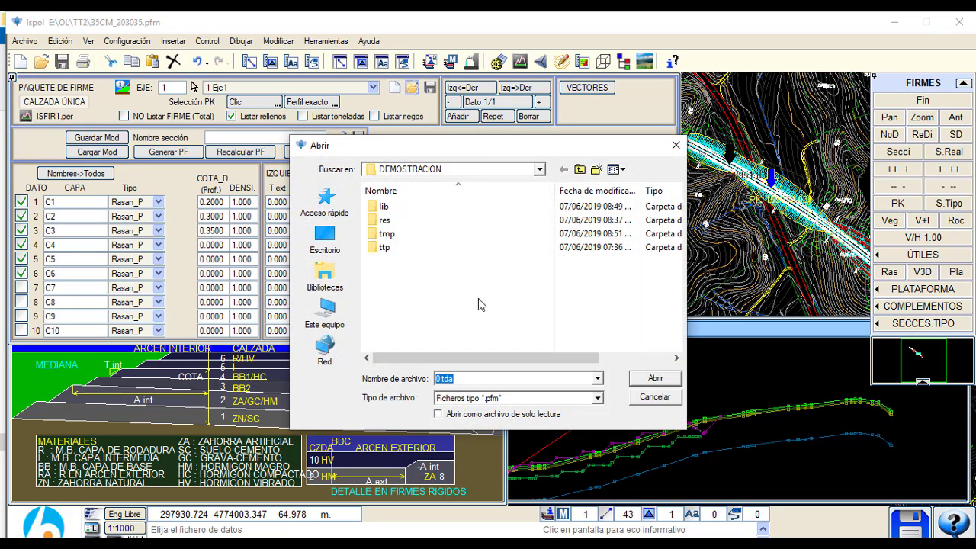
pyautogui.click(324, 236)
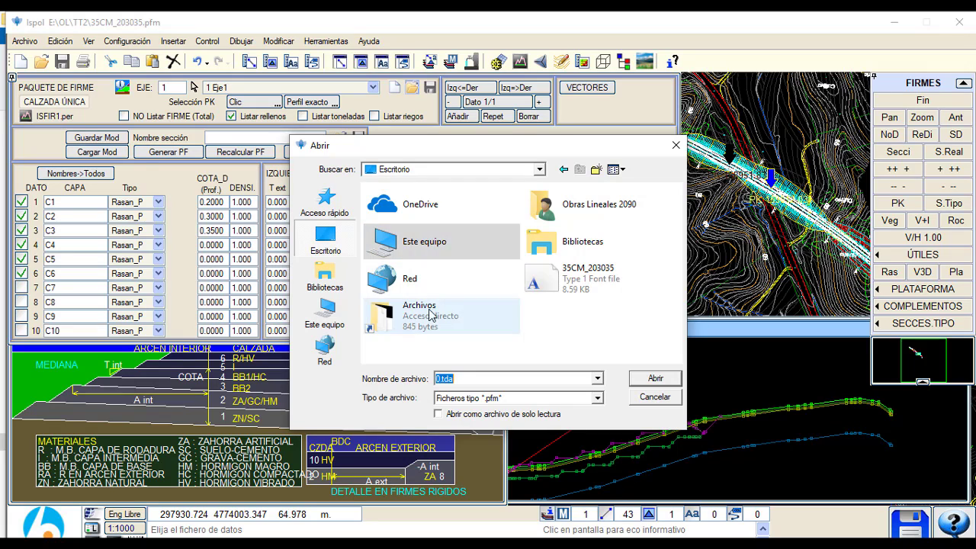
pyautogui.doubleClick(537, 280)
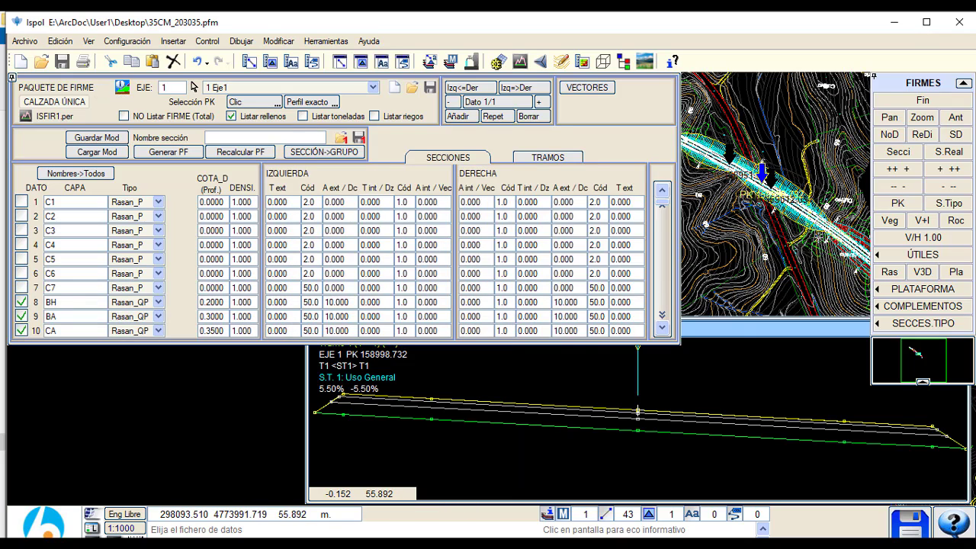
pyautogui.click(763, 183)
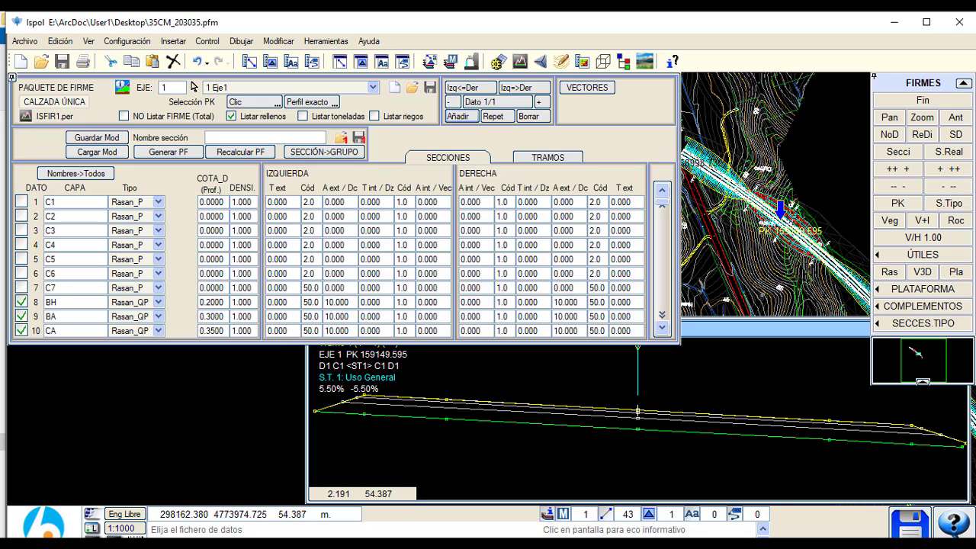
pyautogui.moveTo(885, 438); pyautogui.dragTo(717, 425, button='middle')
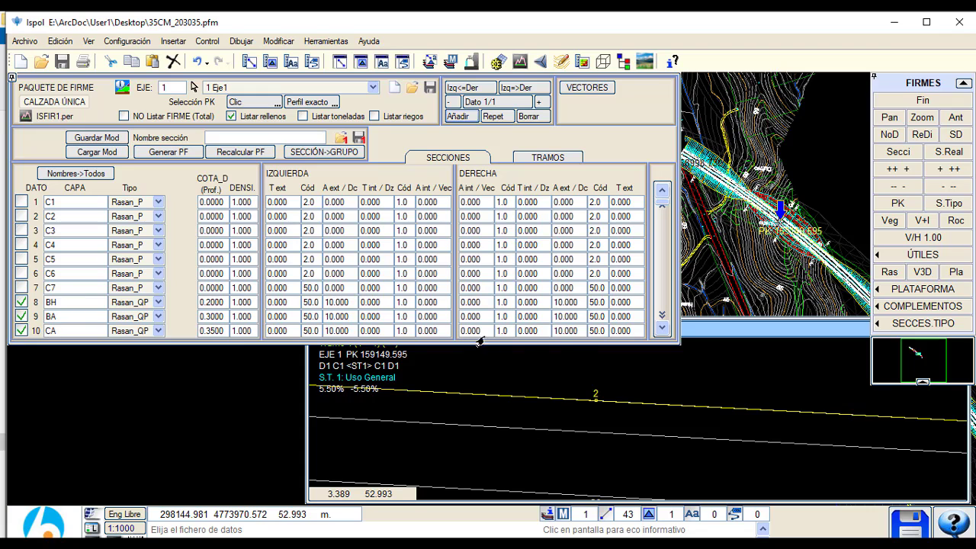
# Step: Set the outer reference codes of layers BH, BA and CA to 2 on both the left and right sides
pyautogui.click(591, 334)
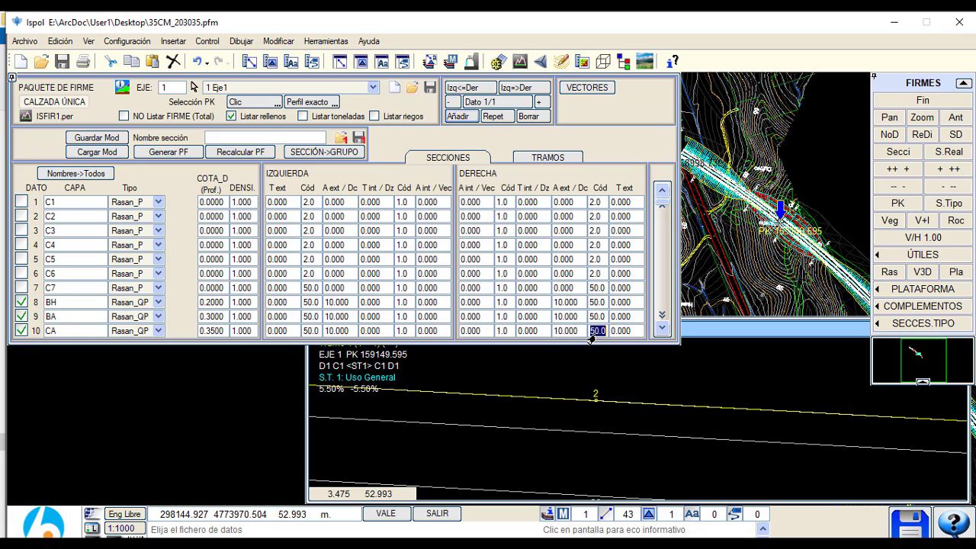
pyautogui.write('2')
pyautogui.press('Return')
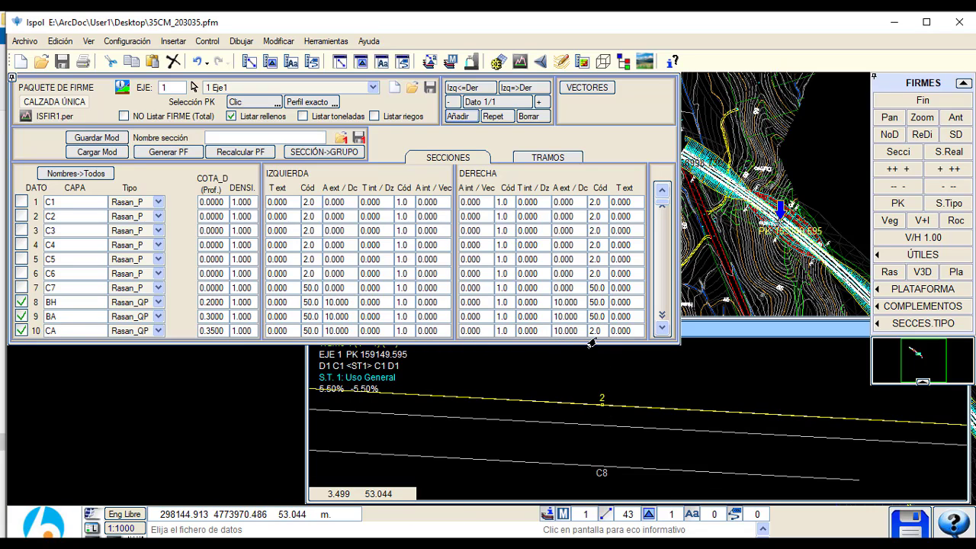
pyautogui.click(595, 320)
pyautogui.write('2')
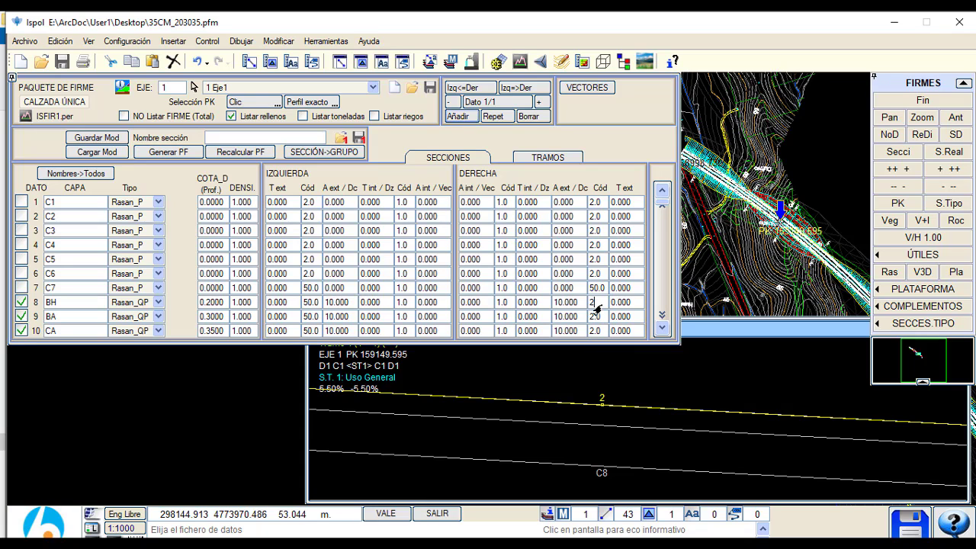
pyautogui.press('Return')
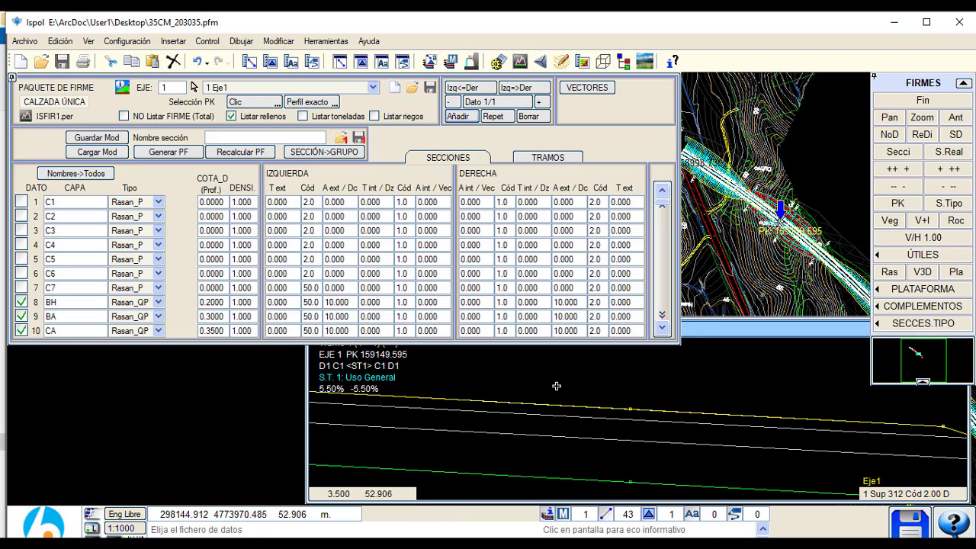
pyautogui.click(309, 316)
pyautogui.write('2')
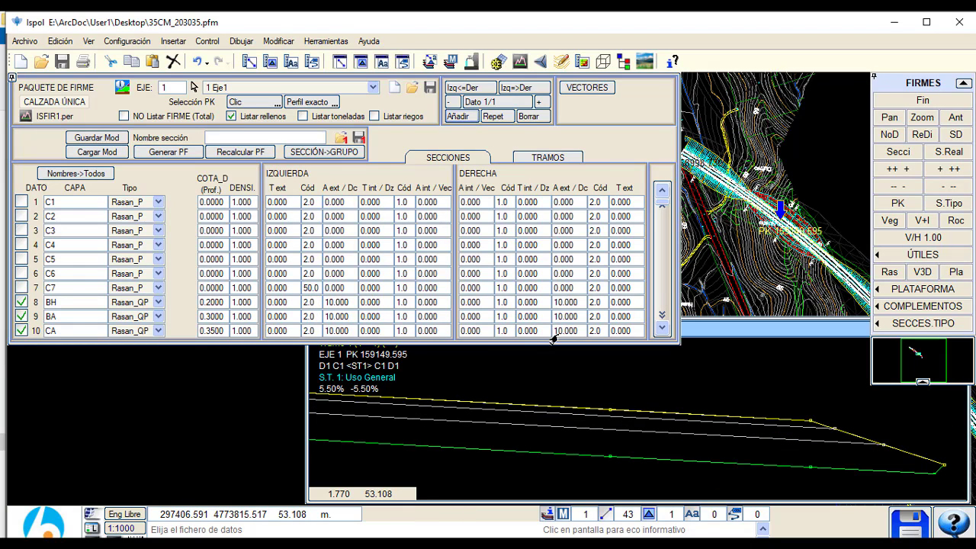
# Step: View the pavement stretch definition, reload 35CM_203035.pfm from the desktop, and leave the pavement package
pyautogui.click(538, 151)
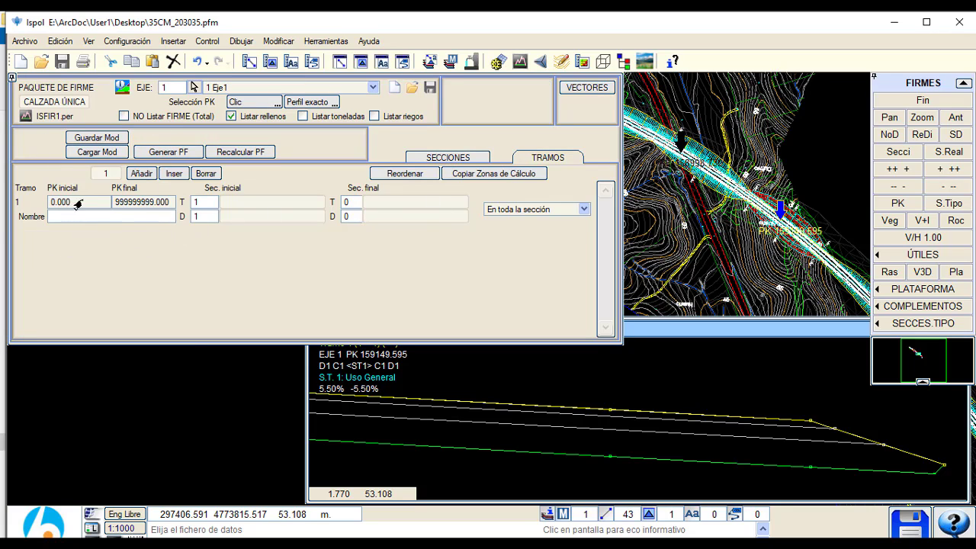
pyautogui.click(411, 88)
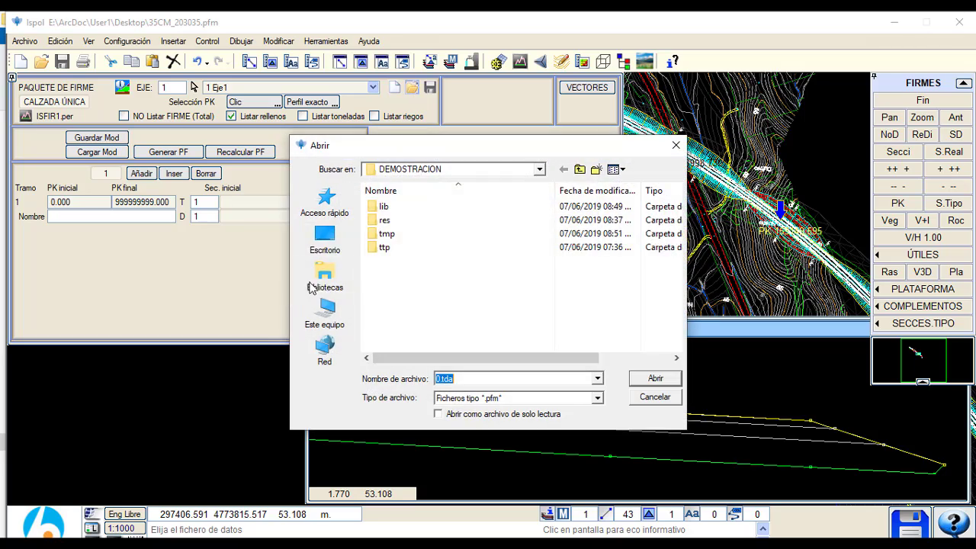
pyautogui.click(325, 238)
pyautogui.doubleClick(546, 288)
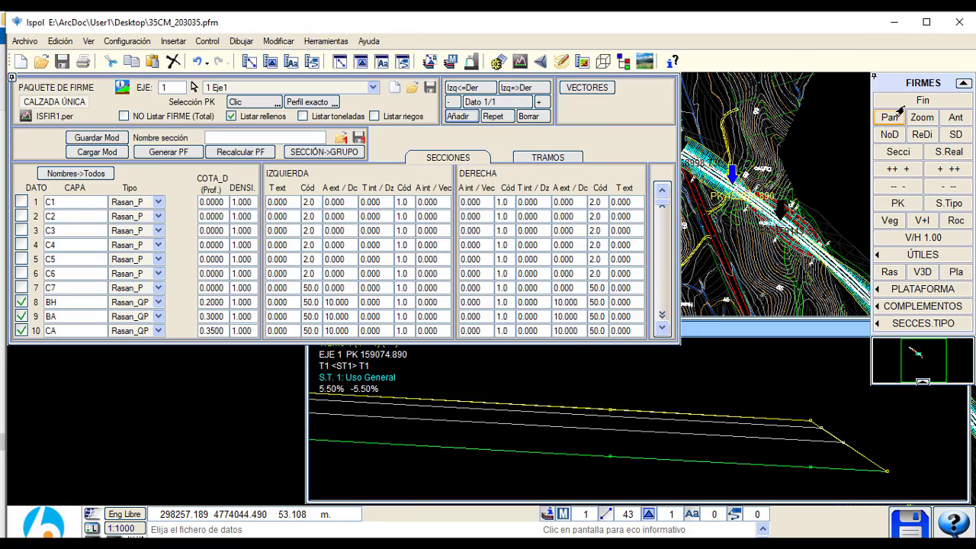
pyautogui.click(905, 102)
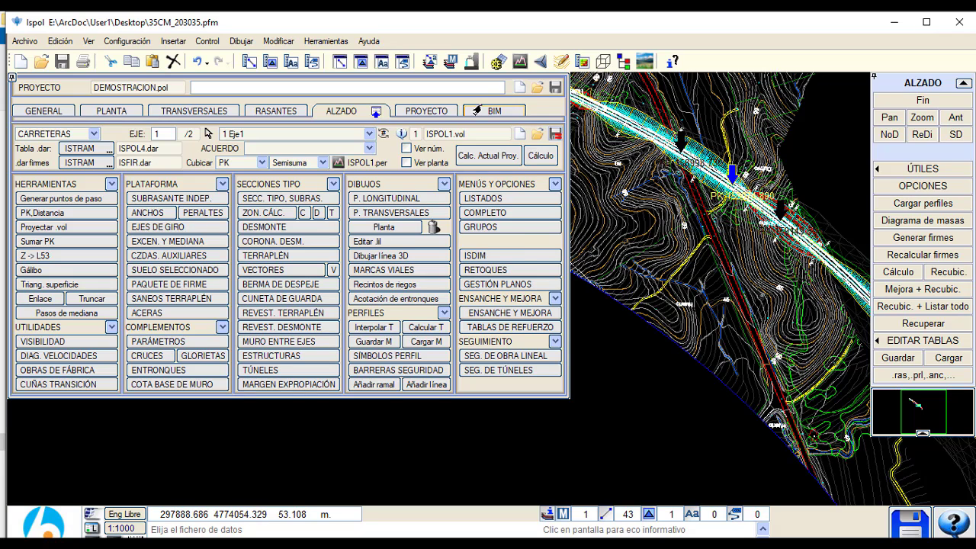
# Step: In the project settings, include pavements with the option Sí, activate RFI for axis 1, and return to the axis elevation settings
pyautogui.click(426, 110)
pyautogui.click(249, 258)
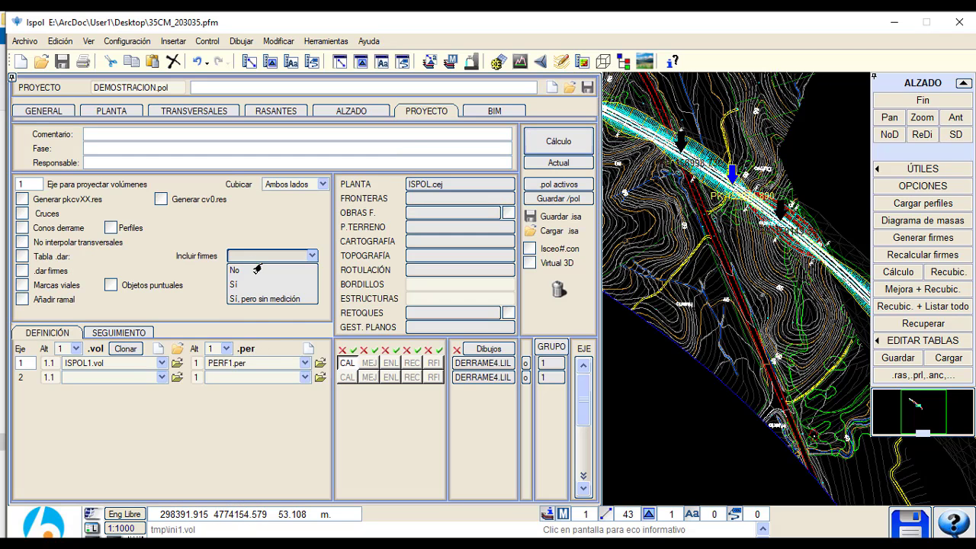
pyautogui.click(260, 292)
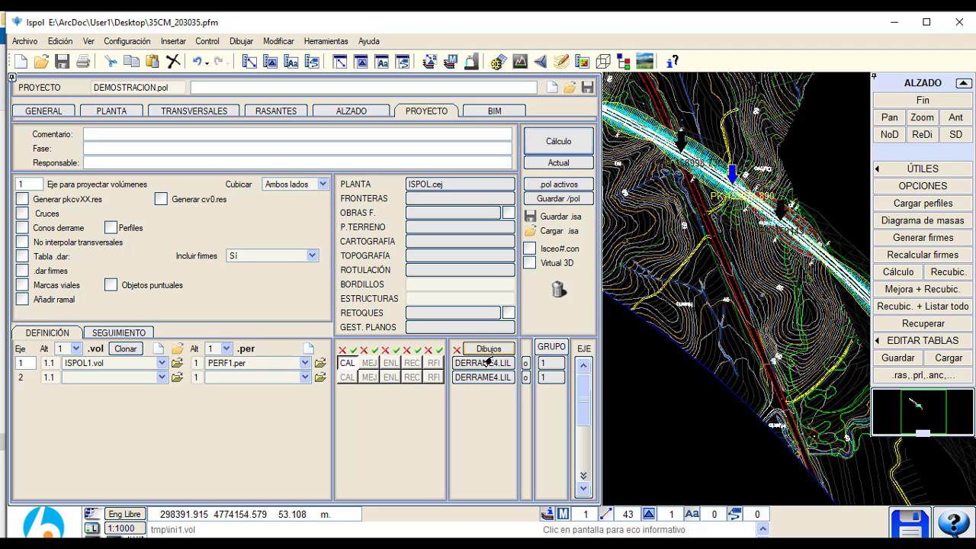
pyautogui.click(433, 362)
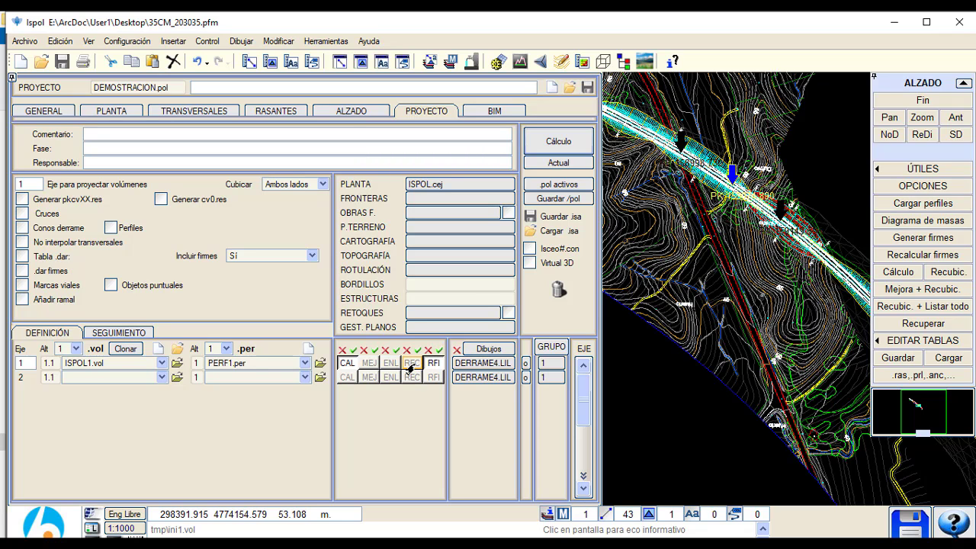
pyautogui.click(348, 111)
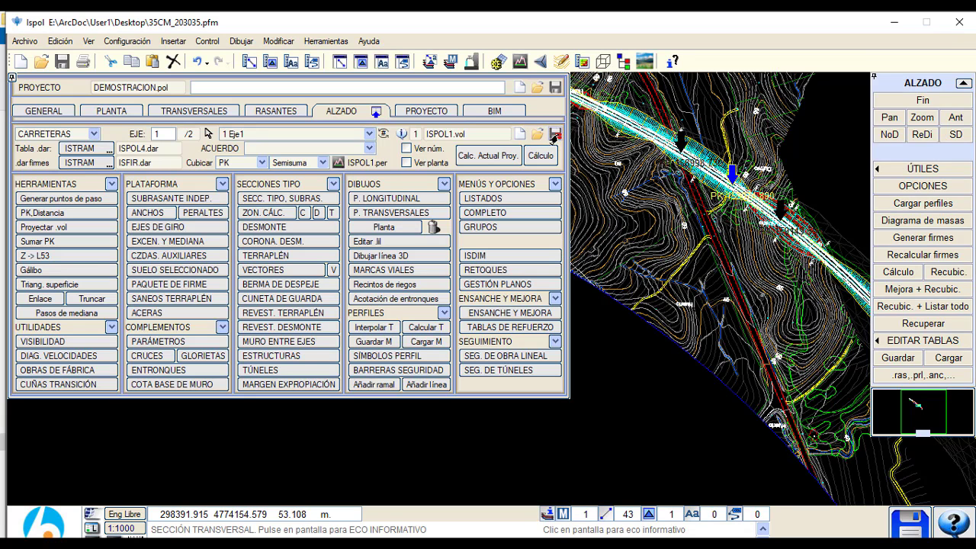
# Step: Calculate the current project and check the BH, BA, CA and Rellenos volumes in the reloaded cvres1.res
pyautogui.click(503, 161)
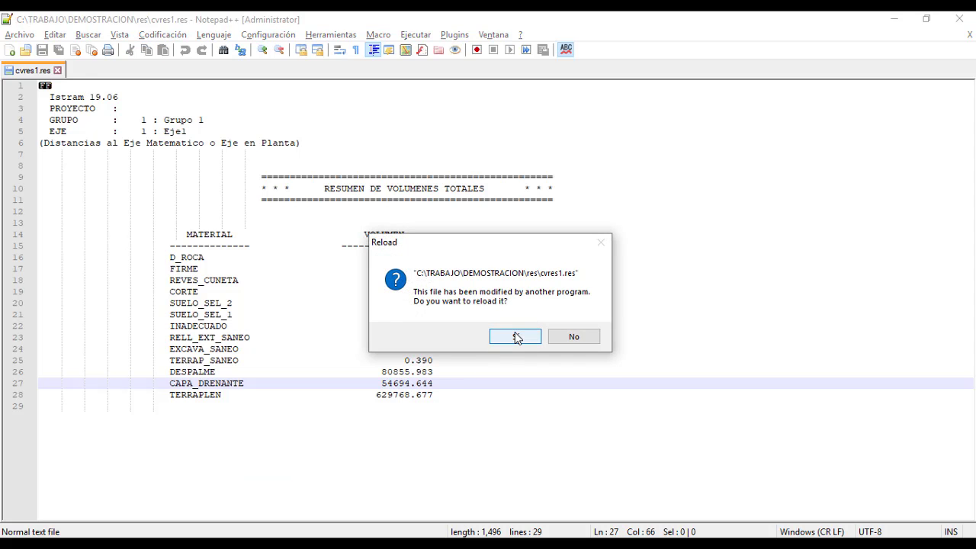
pyautogui.click(516, 336)
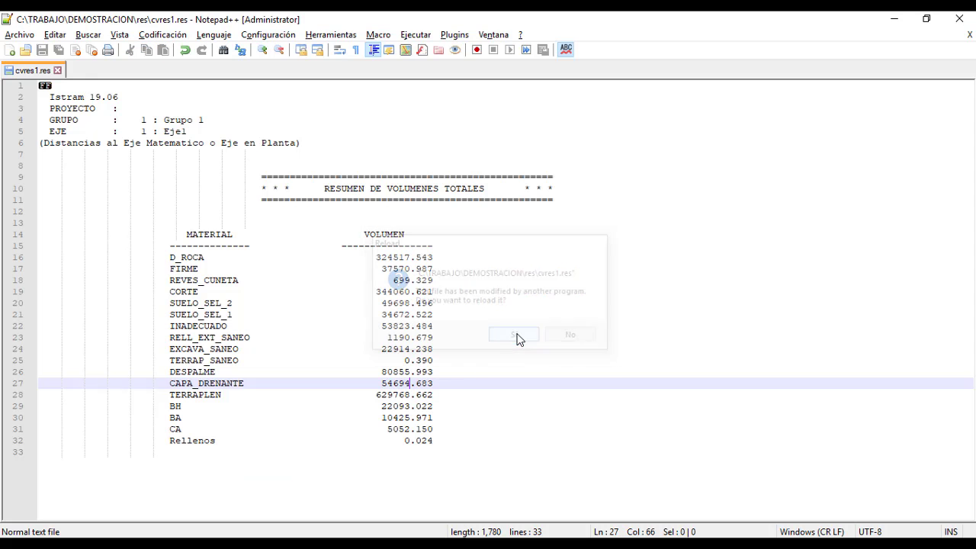
pyautogui.moveTo(433, 441); pyautogui.dragTo(40, 406)
pyautogui.click(414, 408)
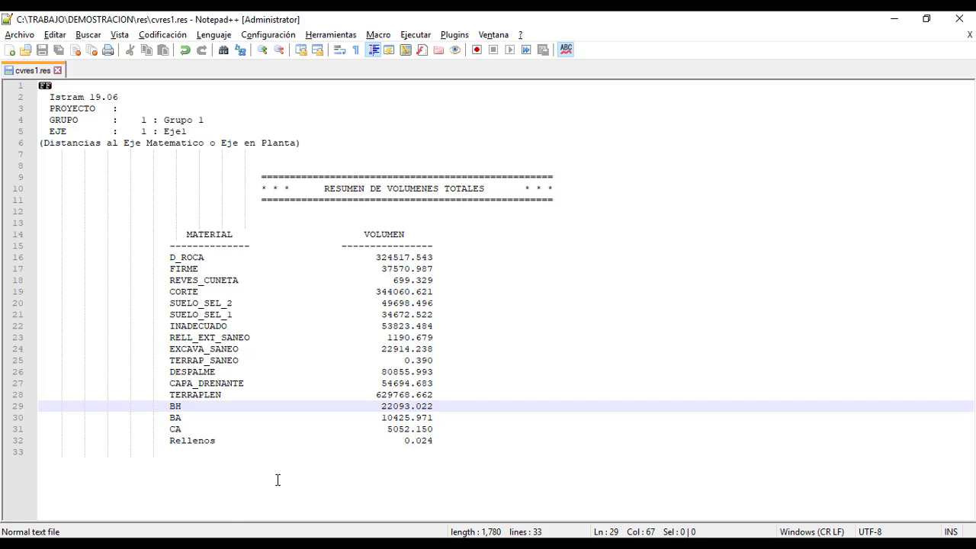
pyautogui.click(215, 543)
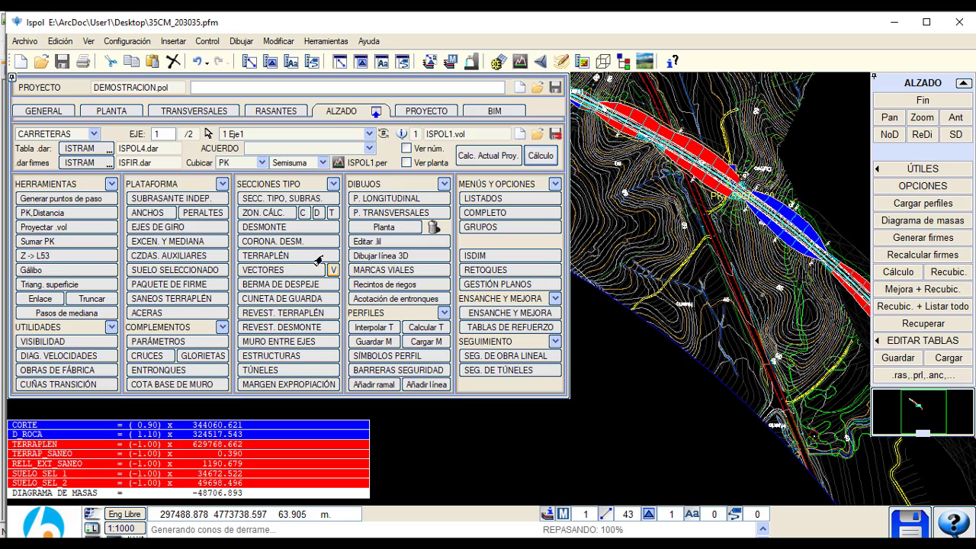
# Step: Generate the pavement coat areas listing (riegos) for axis 1, PK 152000 to 162000, both carriageways, and maximize it
pyautogui.click(491, 198)
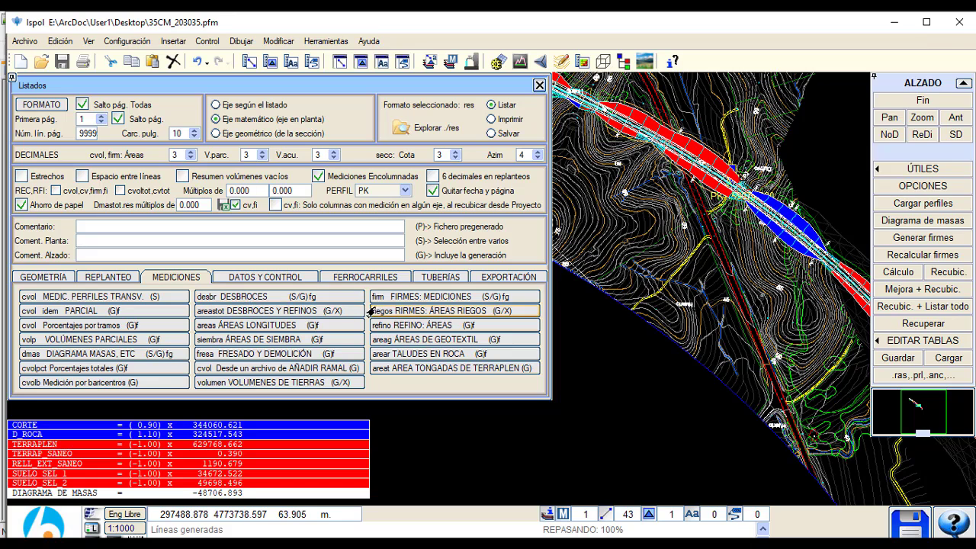
pyautogui.click(398, 311)
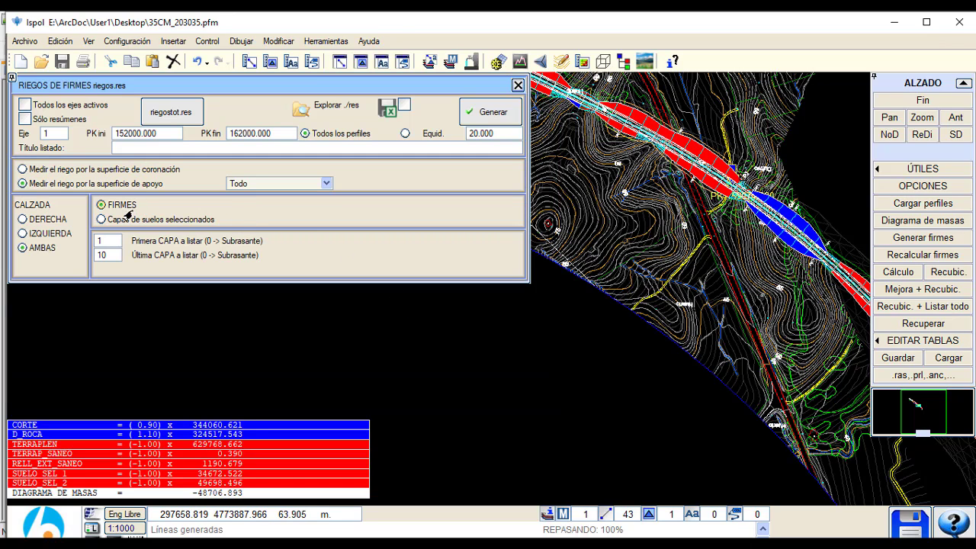
pyautogui.click(469, 116)
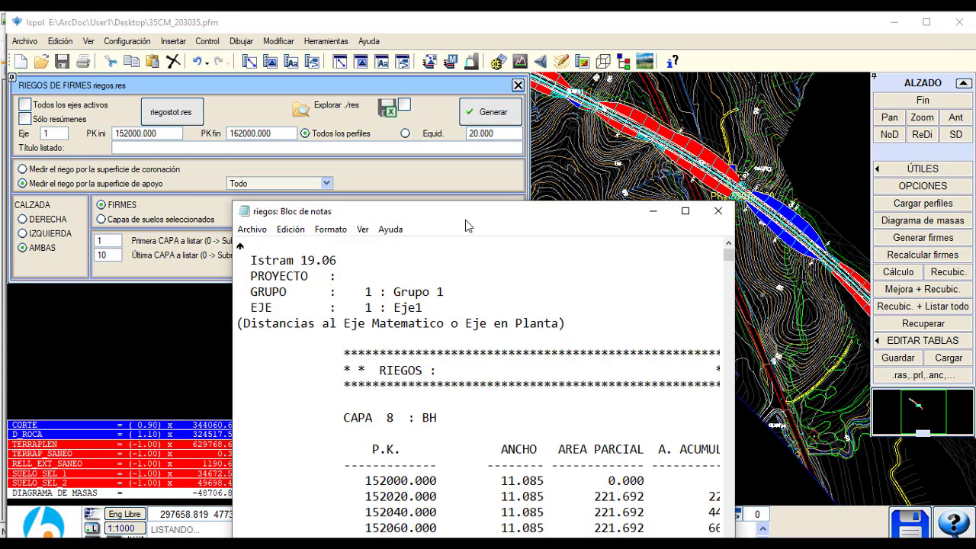
pyautogui.doubleClick(468, 212)
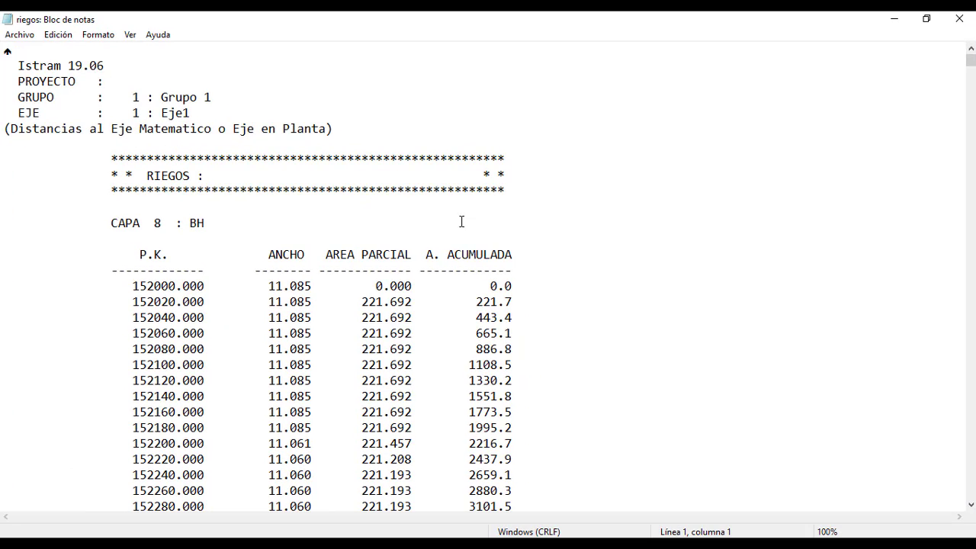
# Step: Examine the riegos listing from the BH layer to the summary of accumulated areas by layer, and close the listing windows
pyautogui.scroll(-1, 371, 265)
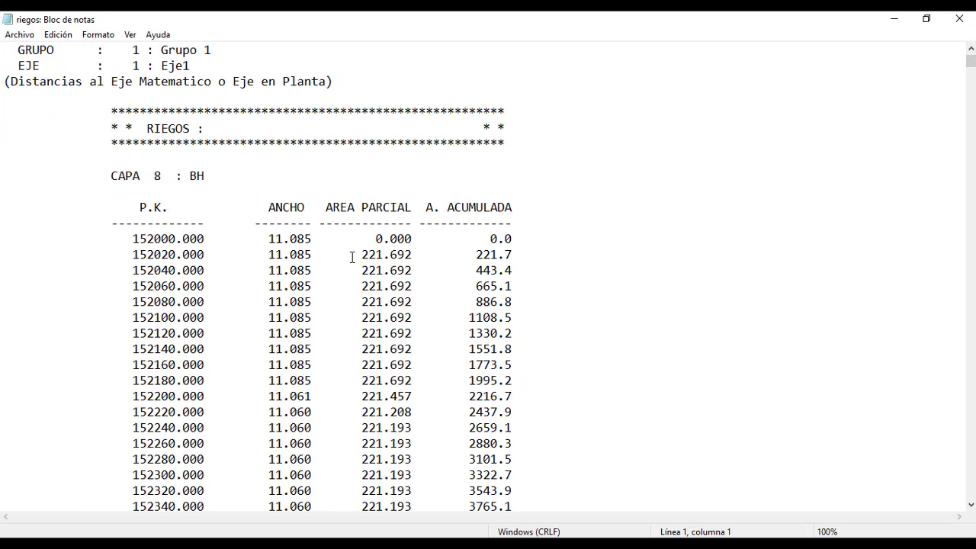
pyautogui.doubleClick(188, 180)
pyautogui.press('Down')
pyautogui.press('Down')
pyautogui.moveTo(972, 70); pyautogui.dragTo(971, 501)
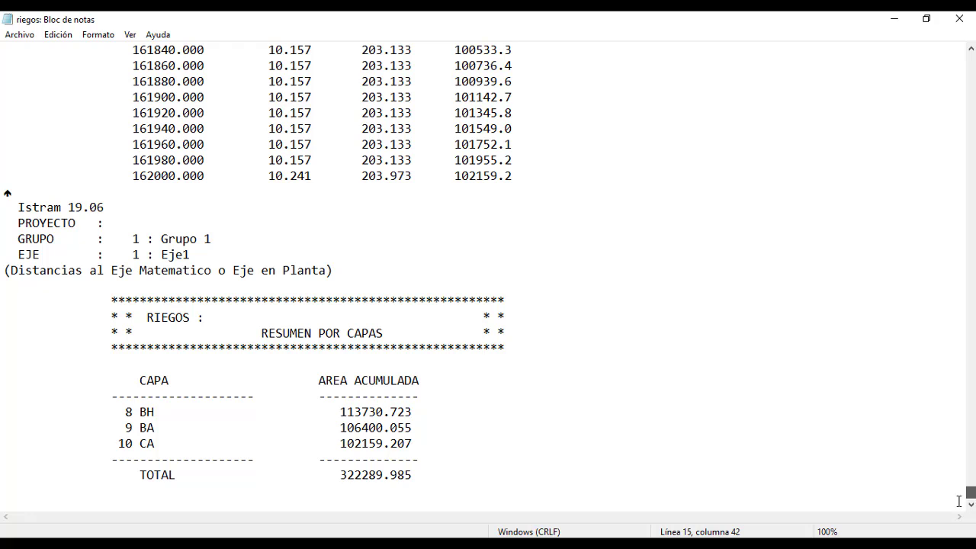
pyautogui.click(360, 427)
pyautogui.click(361, 456)
pyautogui.click(369, 472)
pyautogui.doubleClick(368, 473)
pyautogui.moveTo(429, 475); pyautogui.dragTo(48, 412)
pyautogui.click(146, 411)
pyautogui.moveTo(411, 477); pyautogui.dragTo(110, 374)
pyautogui.click(967, 17)
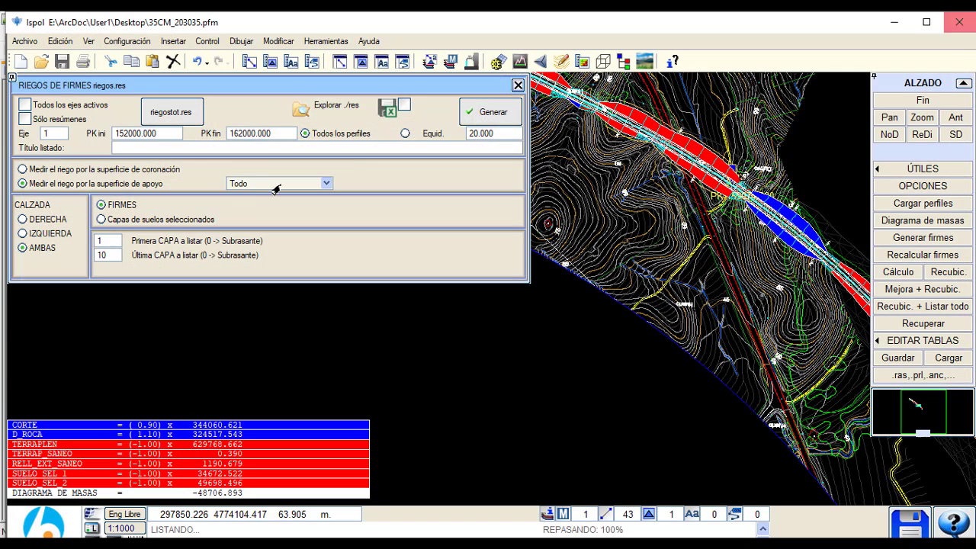
pyautogui.click(539, 86)
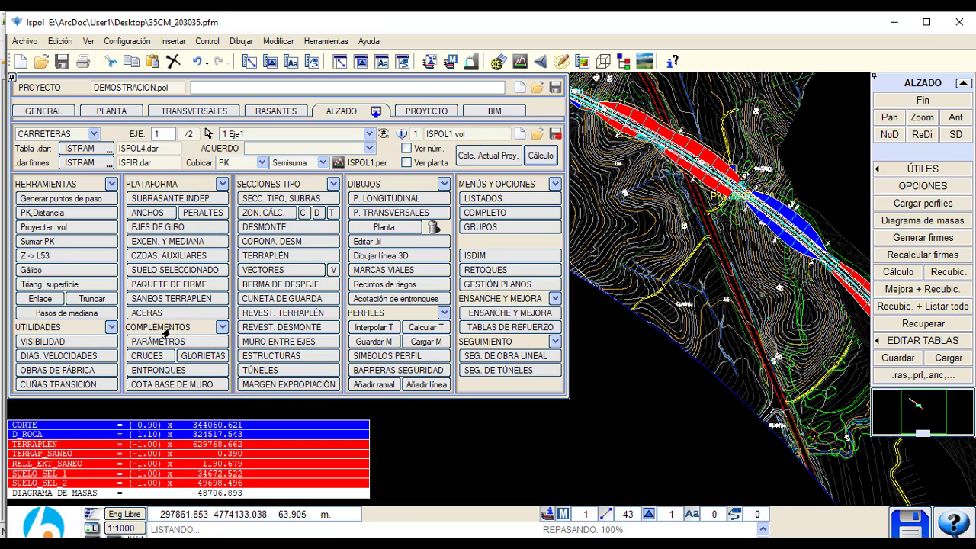
# Step: In the pavement package, omit the total FIRME from listings and enable listing of tonnes and coats (riegos)
pyautogui.click(191, 284)
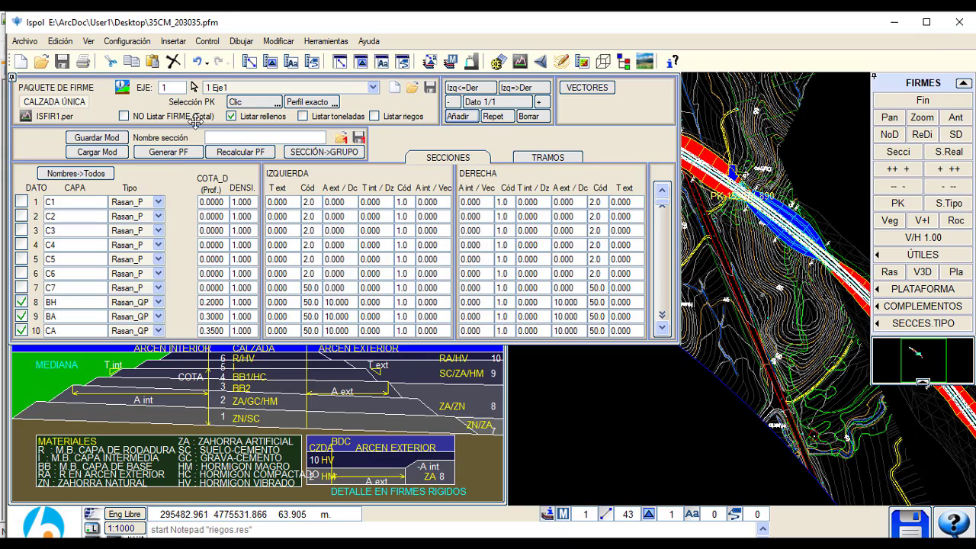
pyautogui.click(373, 116)
pyautogui.click(923, 100)
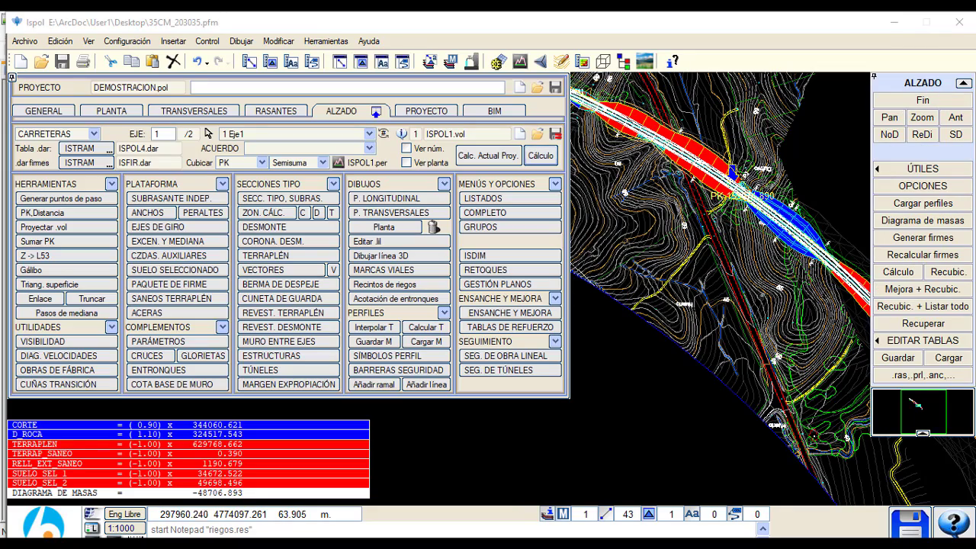
# Step: Recalculate the project with the new listing options and review the material volumes in the updated cvres1.res
pyautogui.click(478, 162)
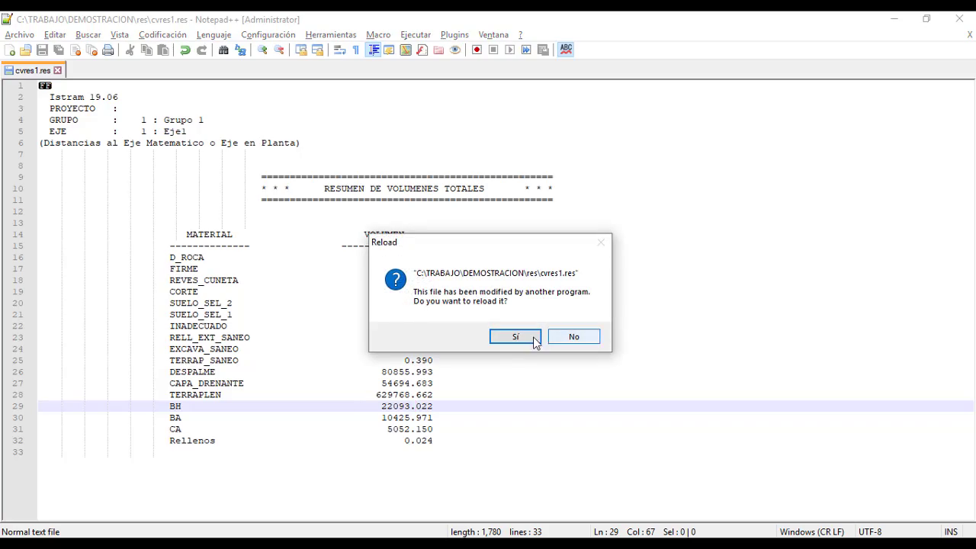
pyautogui.click(518, 338)
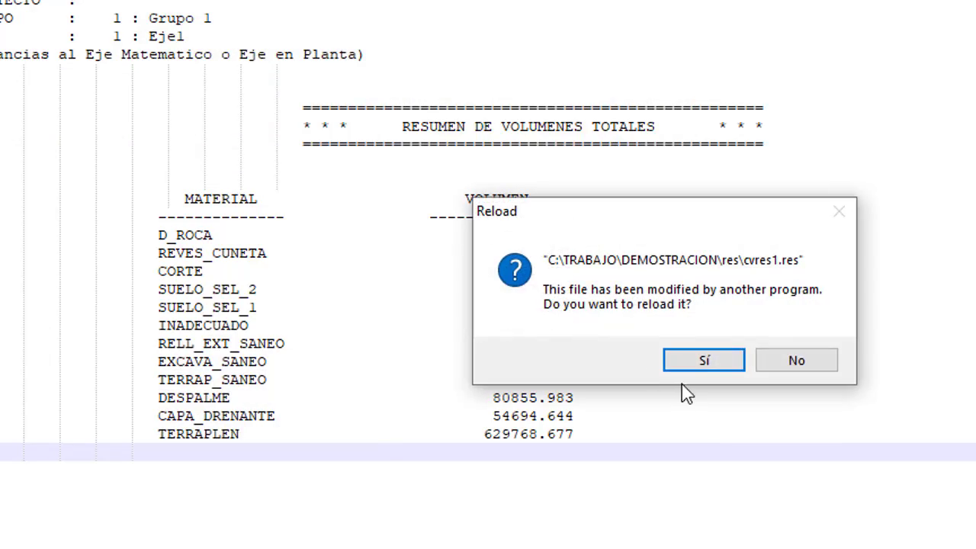
pyautogui.click(704, 366)
pyautogui.click(571, 470)
pyautogui.moveTo(602, 503); pyautogui.dragTo(500, 488)
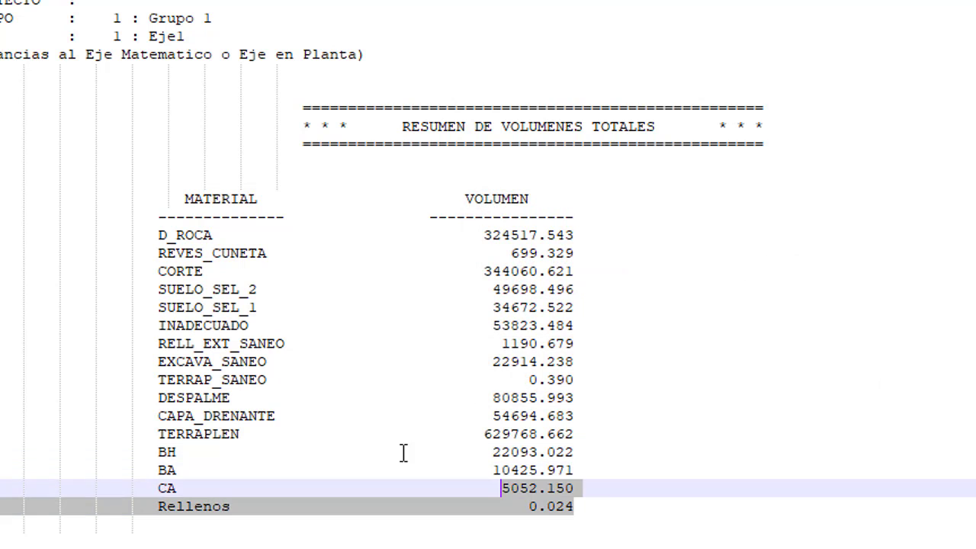
pyautogui.moveTo(403, 453); pyautogui.dragTo(156, 343)
pyautogui.click(257, 343)
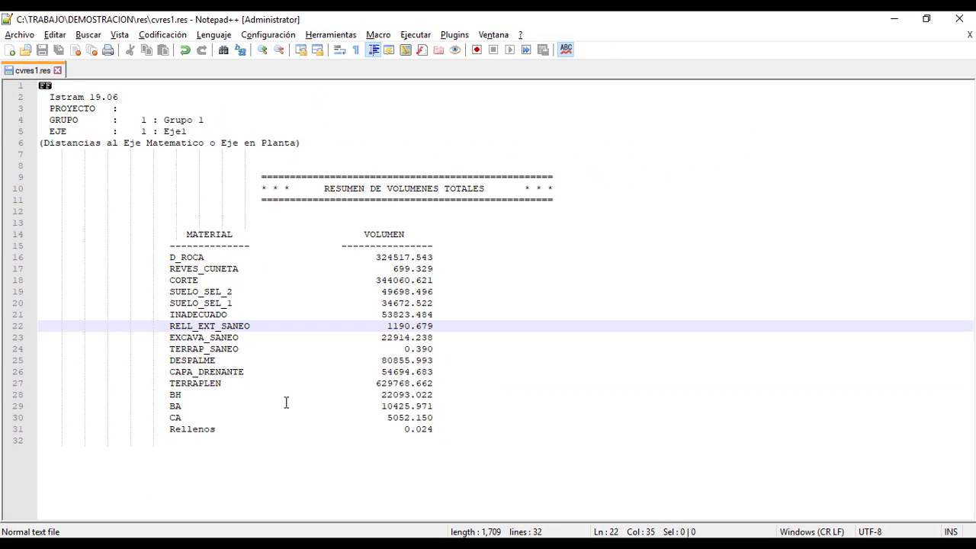
# Step: Switch to the DEMOSTRACION\res folder in File Explorer and open the pavement listing firme1.res
pyautogui.click(363, 488)
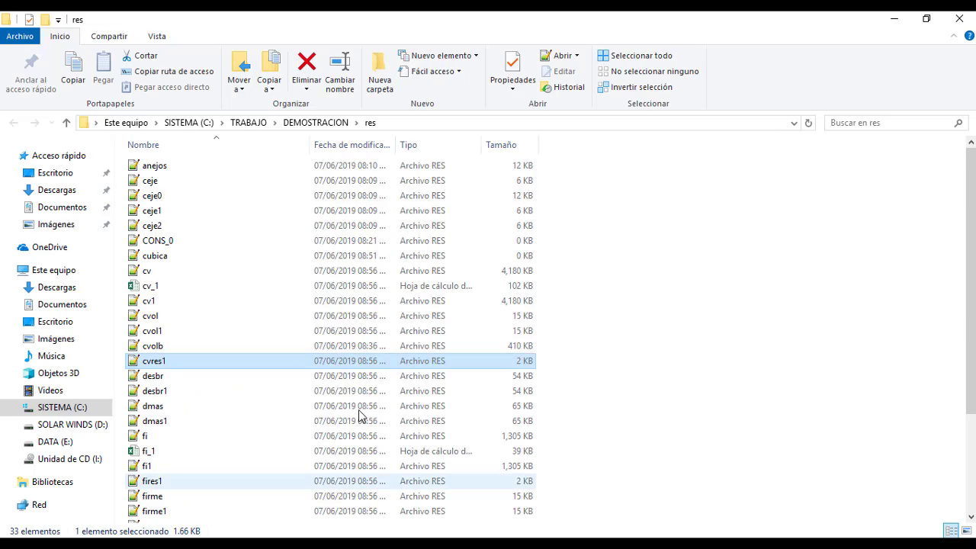
pyautogui.click(178, 420)
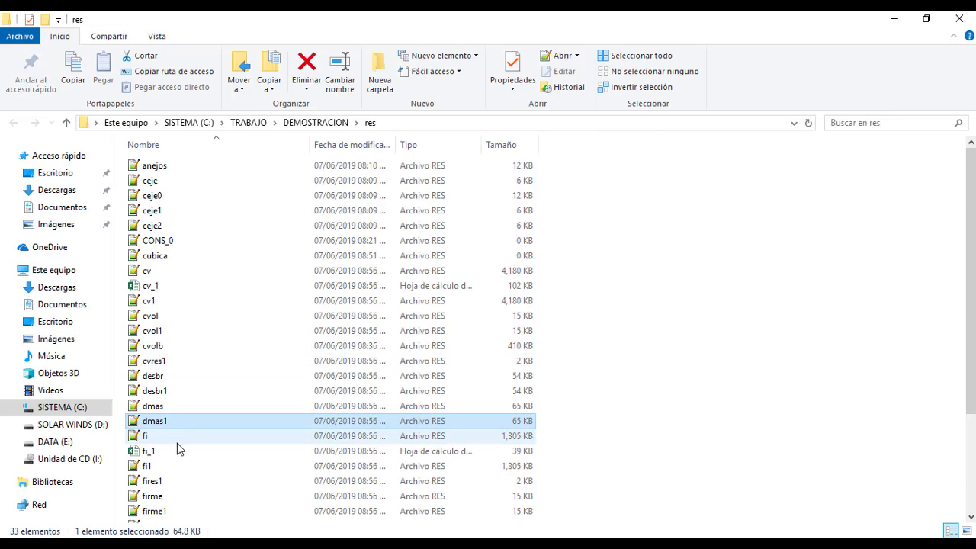
pyautogui.scroll(-2, 181, 457)
pyautogui.click(185, 455)
pyautogui.scroll(-1, 185, 456)
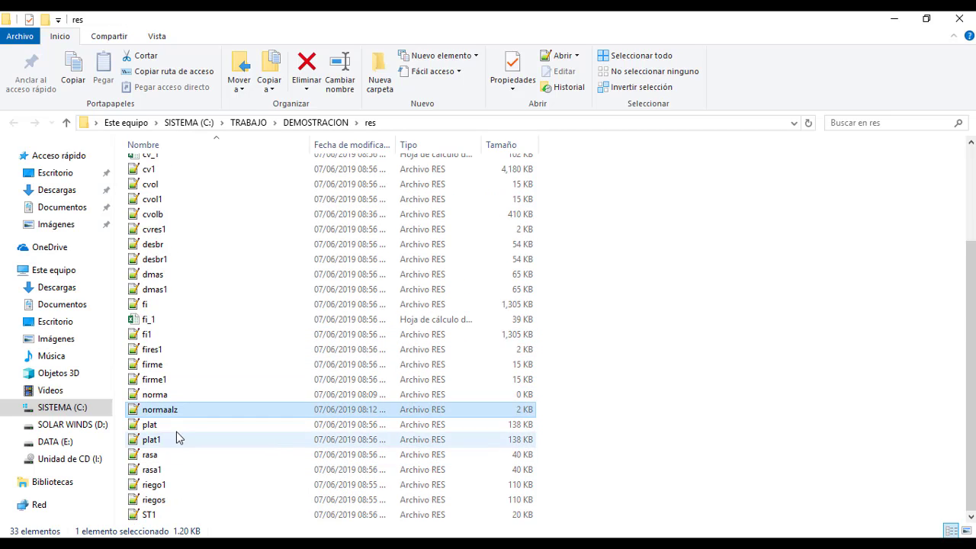
pyautogui.click(174, 381)
pyautogui.click(170, 363)
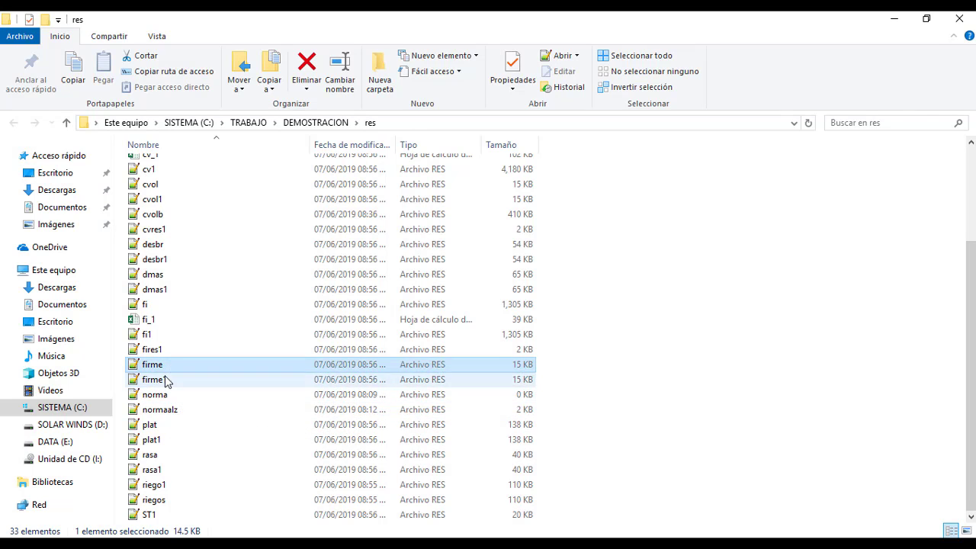
pyautogui.click(164, 378)
pyautogui.click(173, 396)
pyautogui.click(178, 385)
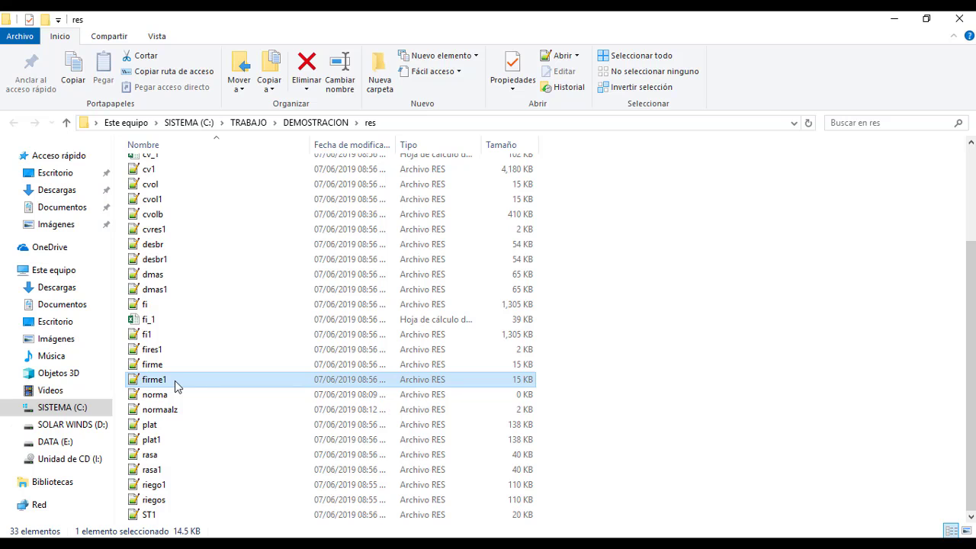
pyautogui.doubleClick(176, 383)
# Step: Examine the total volumes, tonnes and coat areas by pavement layer at the end of firme1.res
pyautogui.scroll(-1, 400, 267)
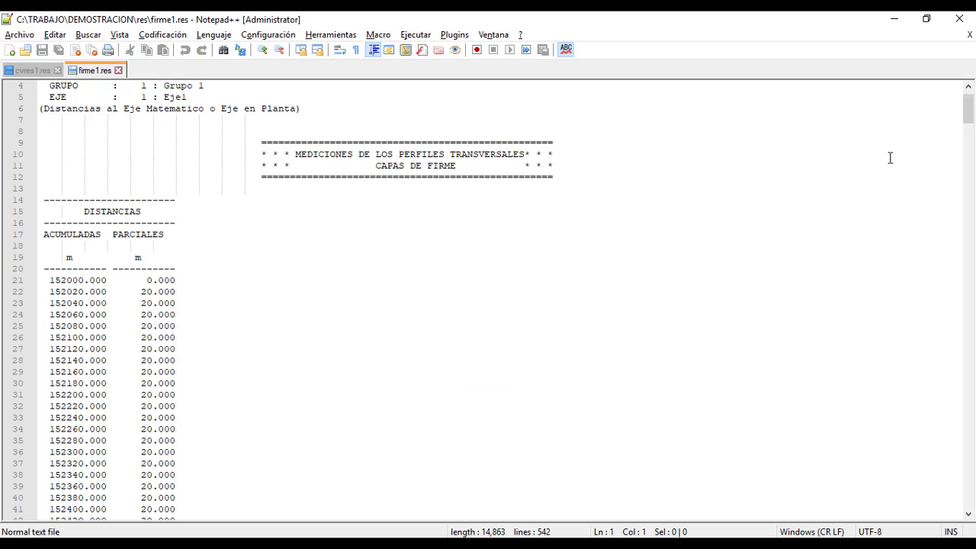
pyautogui.moveTo(969, 109); pyautogui.dragTo(968, 482)
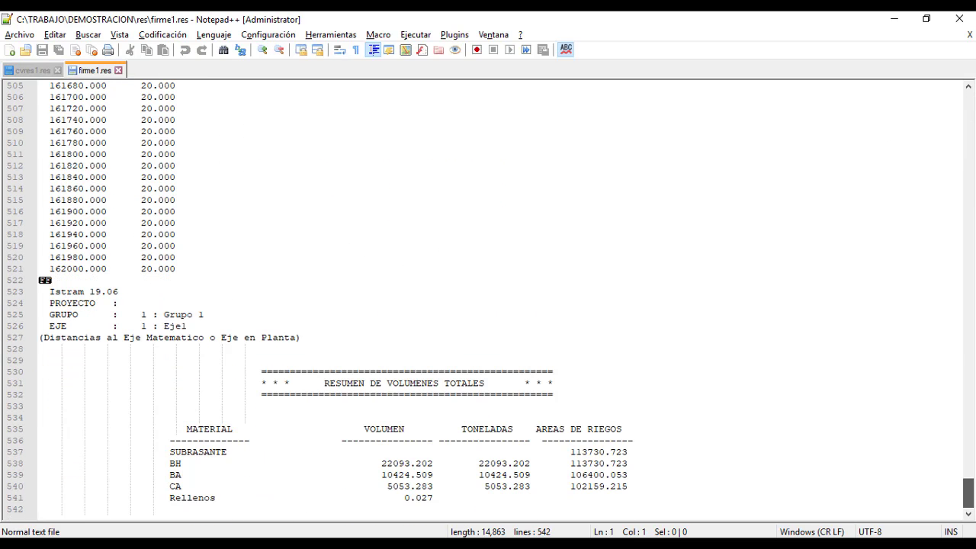
pyautogui.click(707, 472)
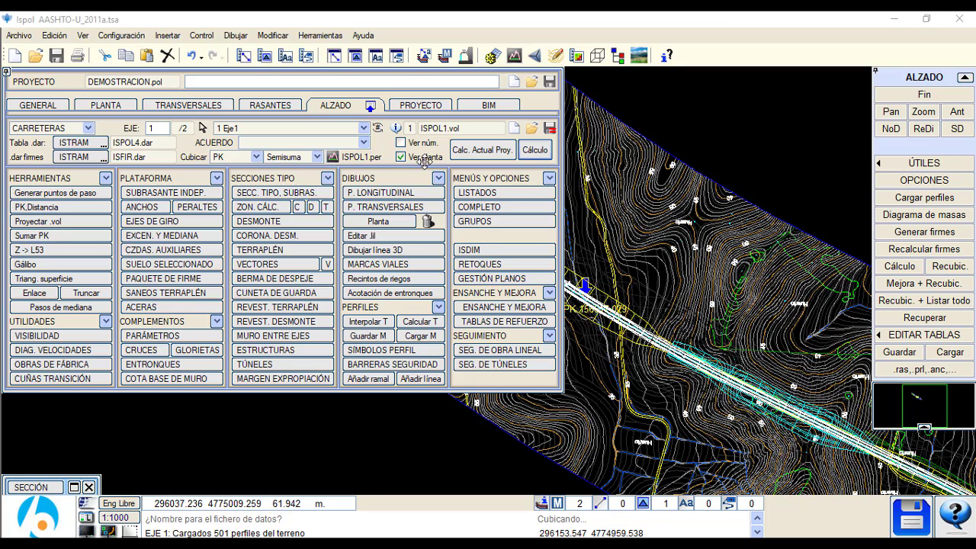
# Step: In the project settings, open the library file selection and search for "derrame"
pyautogui.click(408, 107)
pyautogui.click(453, 336)
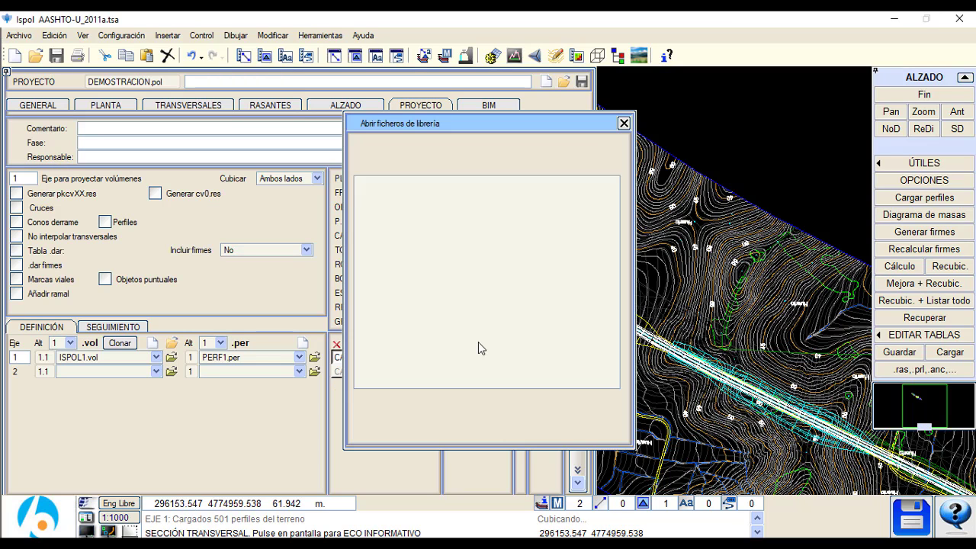
pyautogui.click(389, 403)
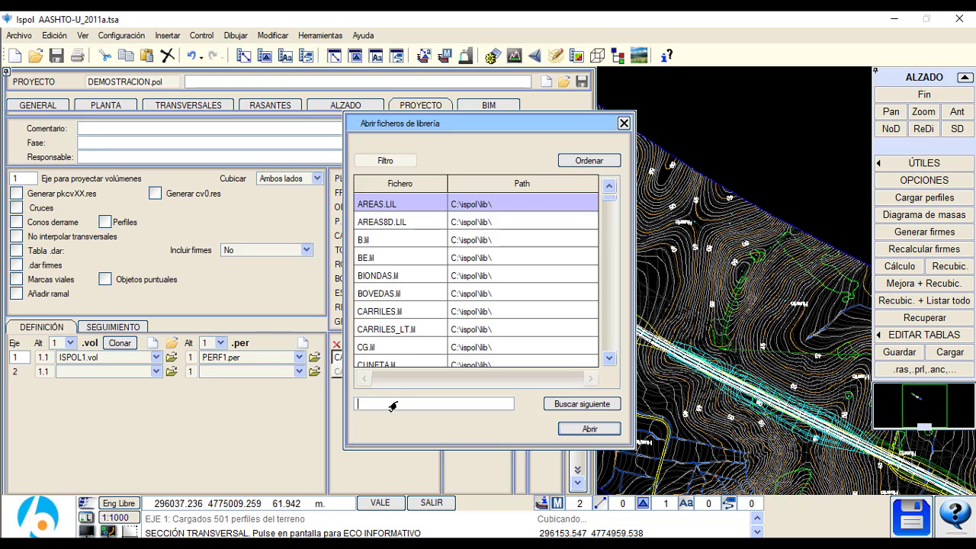
pyautogui.write('derrames4')
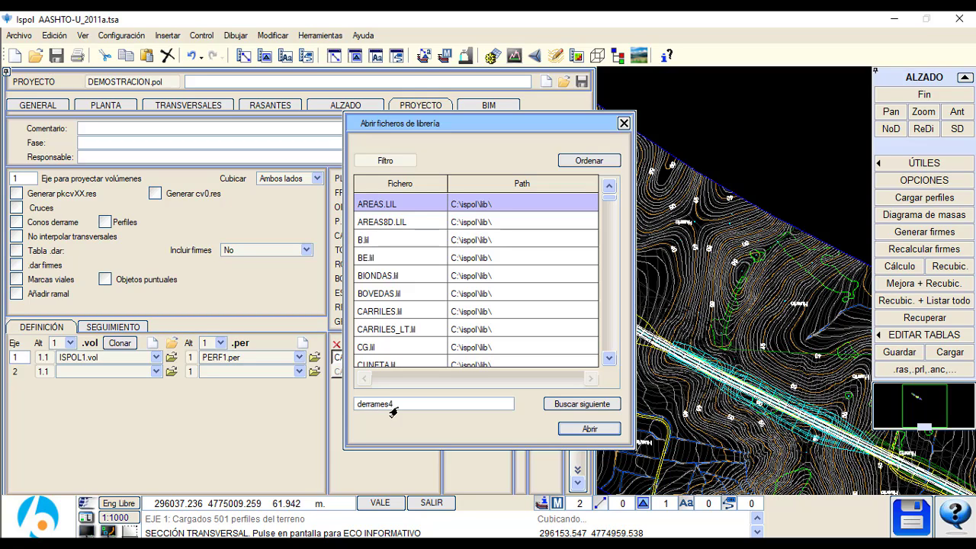
pyautogui.click(581, 404)
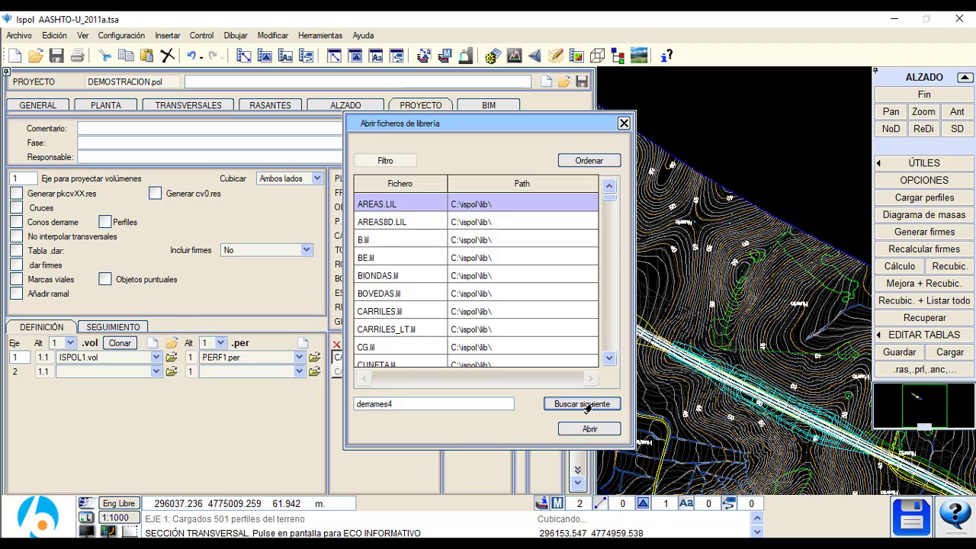
pyautogui.scroll(-2, 452, 351)
pyautogui.click(412, 408)
pyautogui.click(424, 408)
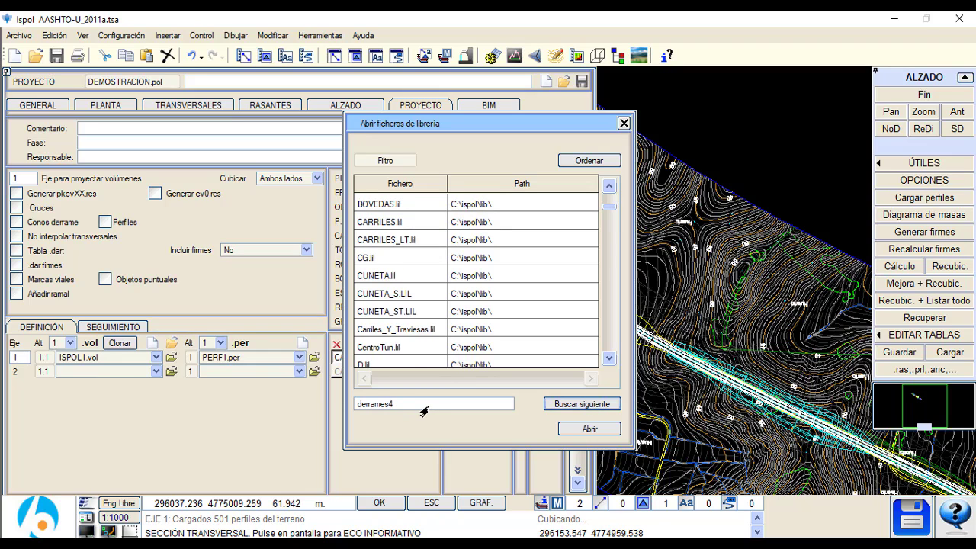
pyautogui.click(581, 404)
pyautogui.scroll(-2, 416, 331)
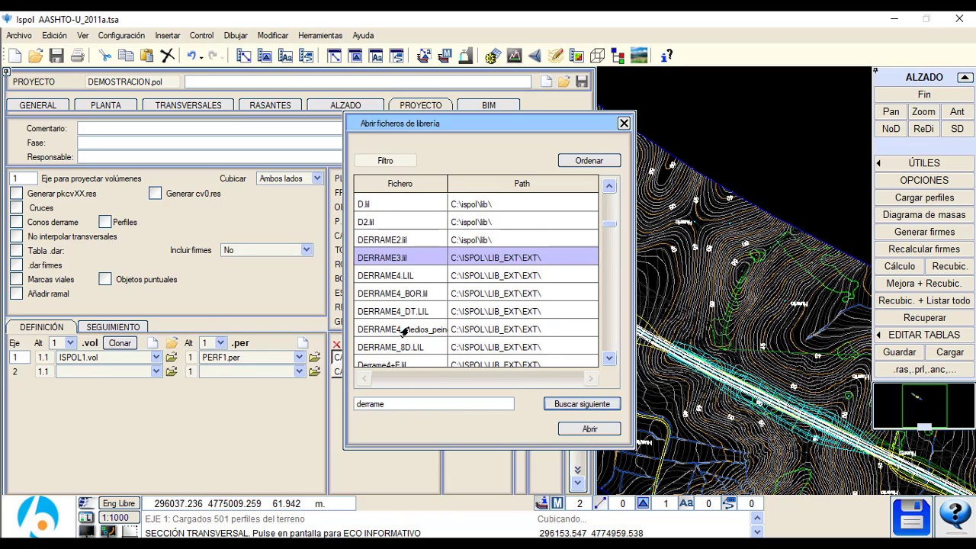
# Step: Choose DERRAME4.LIL from the LIB_EXT\EXT folder as the project's drawing line library
pyautogui.click(398, 278)
pyautogui.click(402, 239)
pyautogui.click(407, 259)
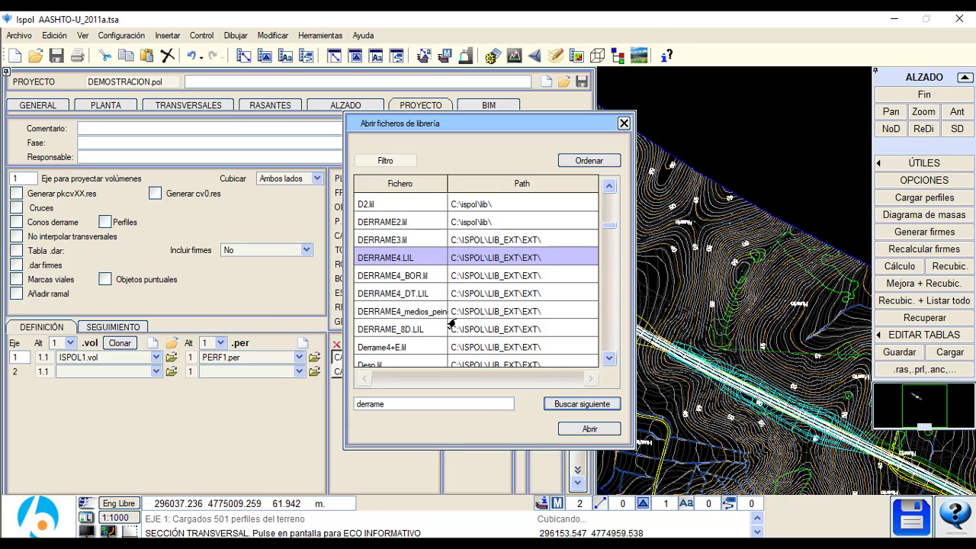
pyautogui.click(409, 294)
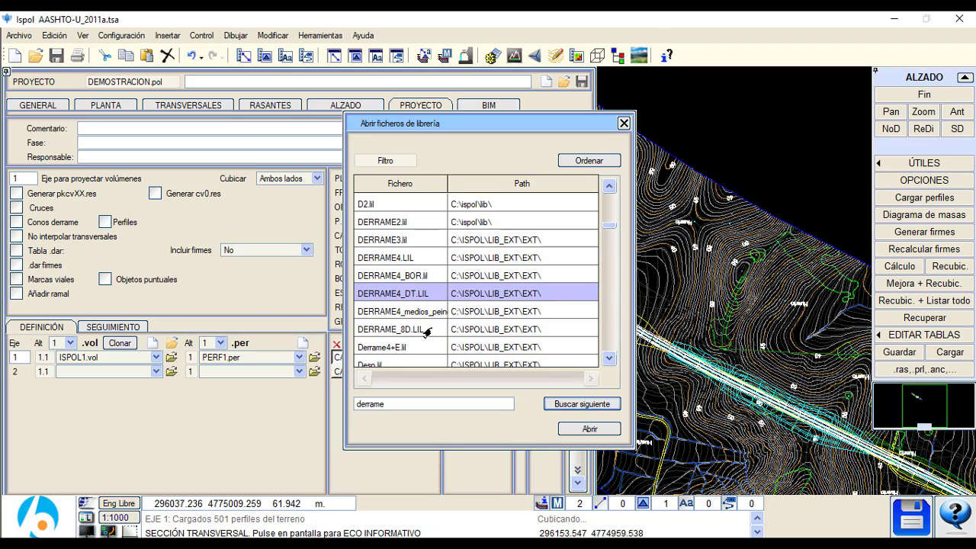
pyautogui.click(425, 332)
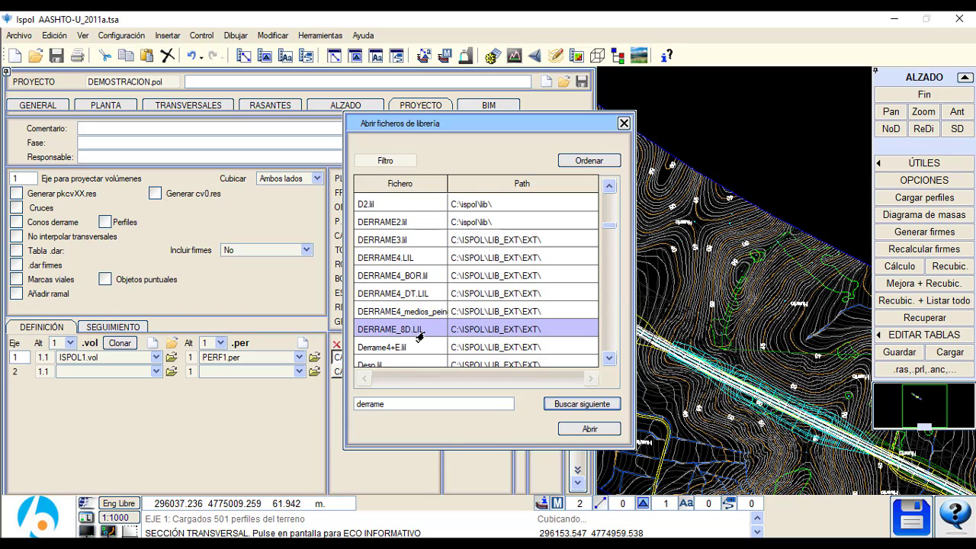
pyautogui.click(405, 257)
pyautogui.click(583, 428)
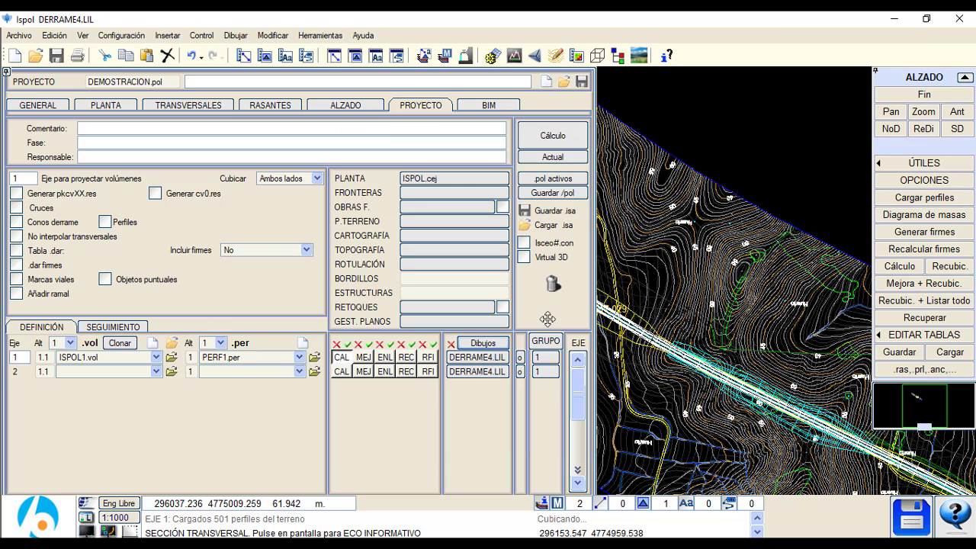
# Step: Draw the plan of axis 1 with the new line library from PK 152000 to PK 162000
pyautogui.click(359, 106)
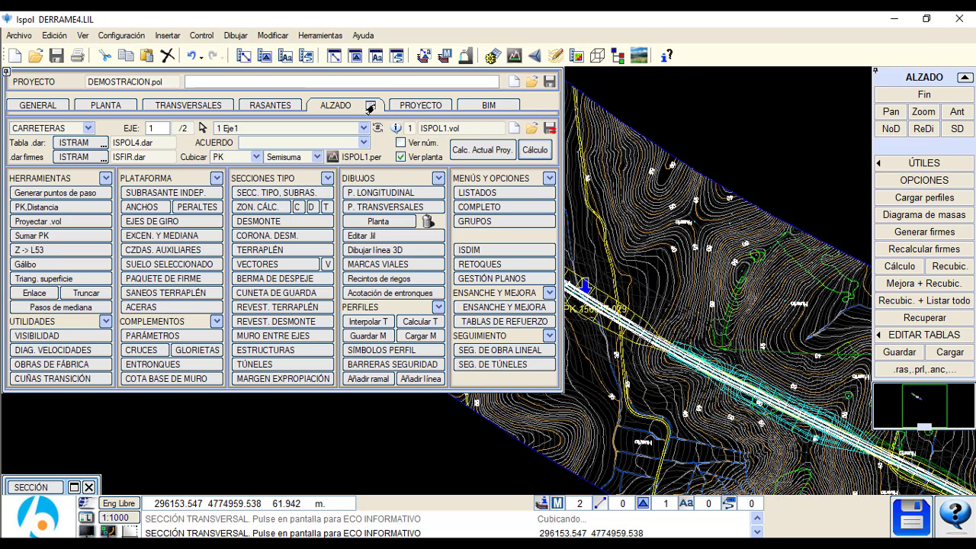
pyautogui.click(378, 221)
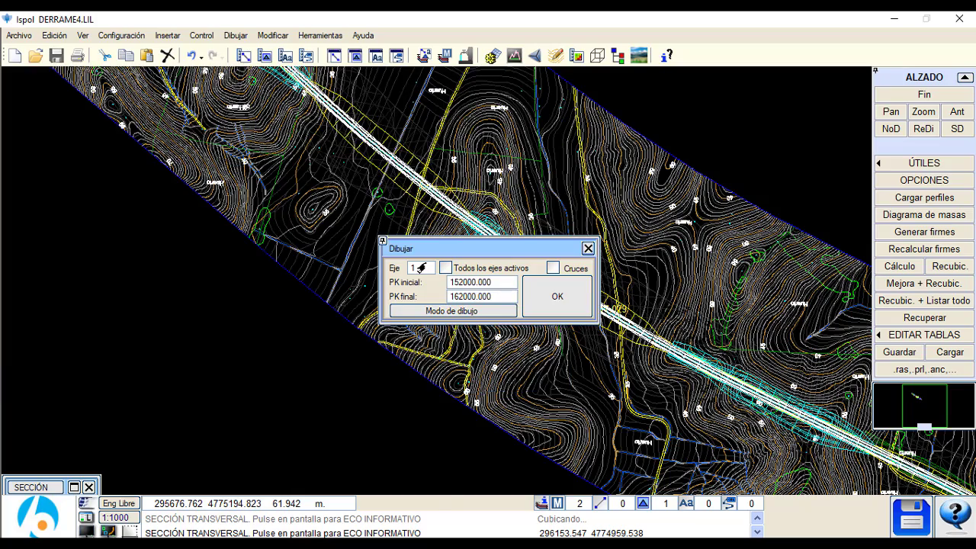
pyautogui.click(558, 303)
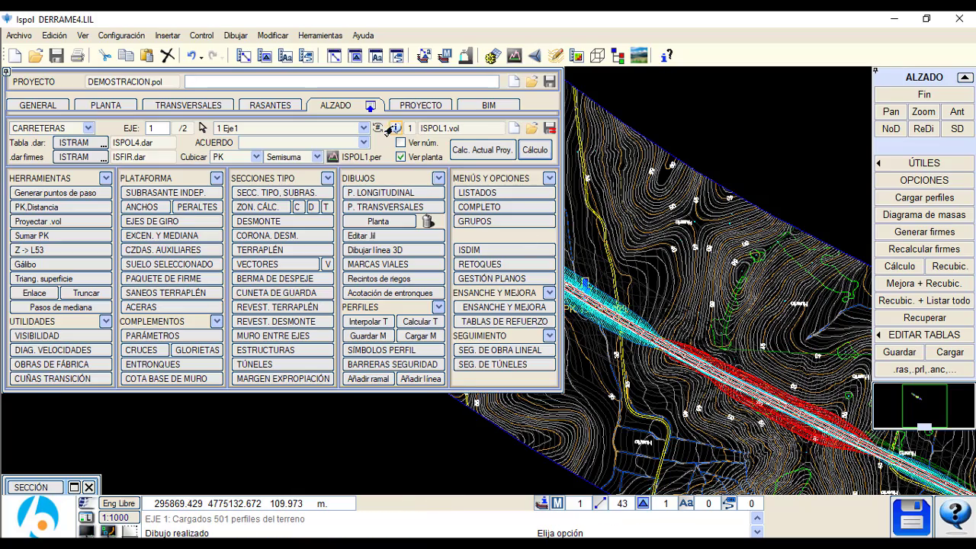
# Step: Collapse the elevation tools and turn off Ver planta to show only the drawn plan with its slope hatching
pyautogui.click(370, 107)
pyautogui.scroll(5, 361, 388)
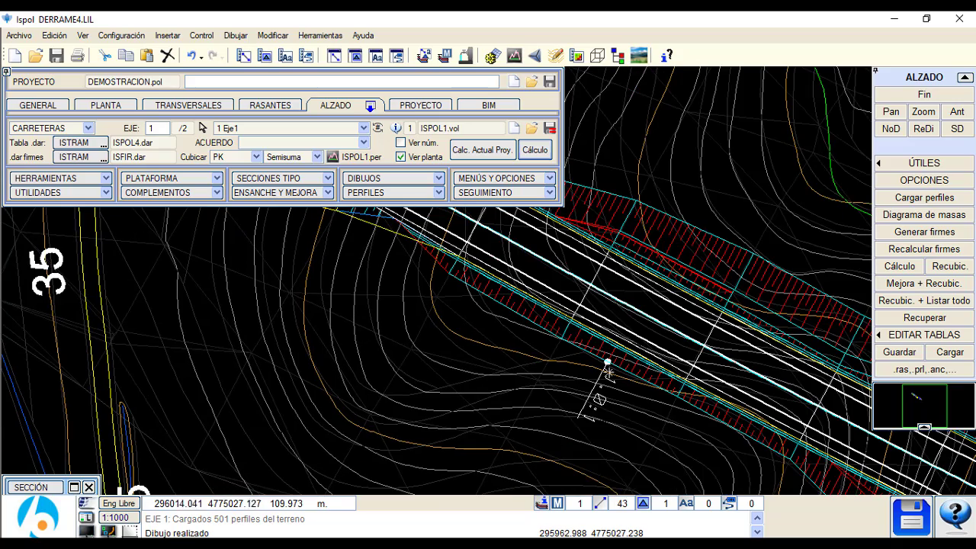
pyautogui.click(402, 158)
pyautogui.scroll(-2, 577, 122)
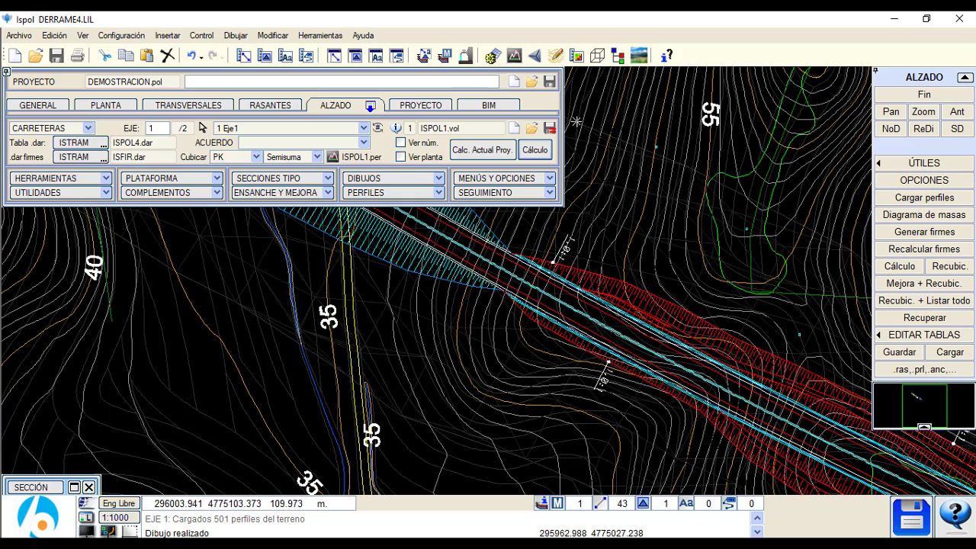
pyautogui.click(886, 129)
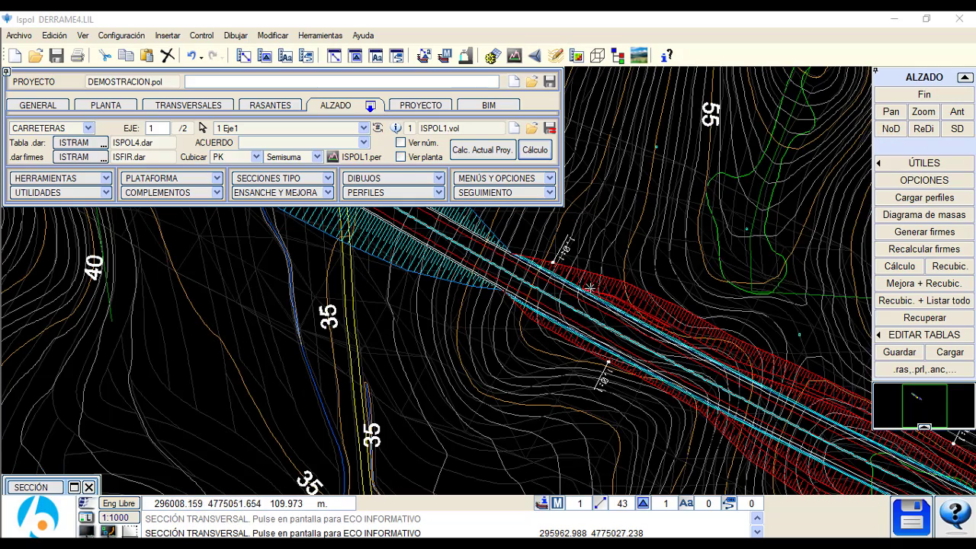
# Step: Open the 3D view and examine the embankment and cut slopes by moving the reference point along axis 1
pyautogui.scroll(3, 581, 311)
pyautogui.click(561, 57)
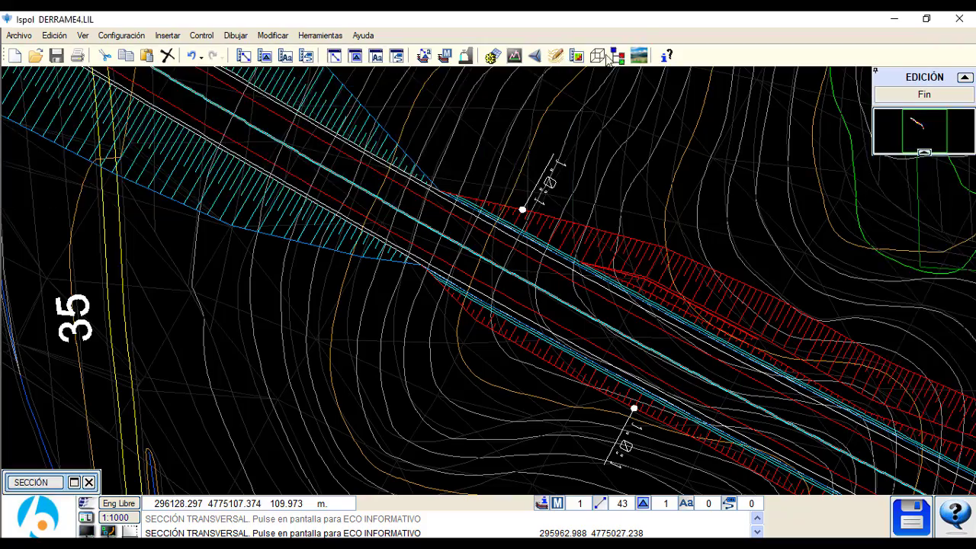
pyautogui.click(606, 58)
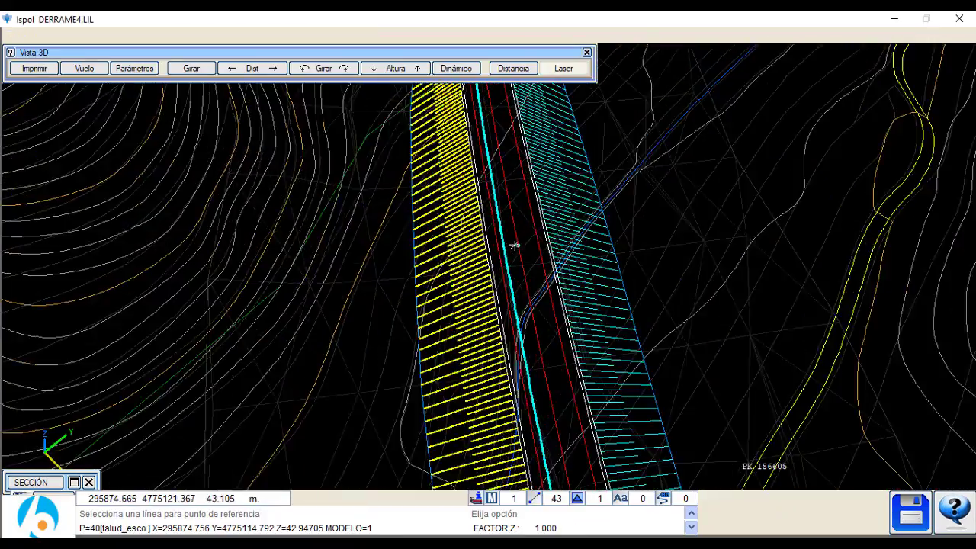
pyautogui.click(514, 245)
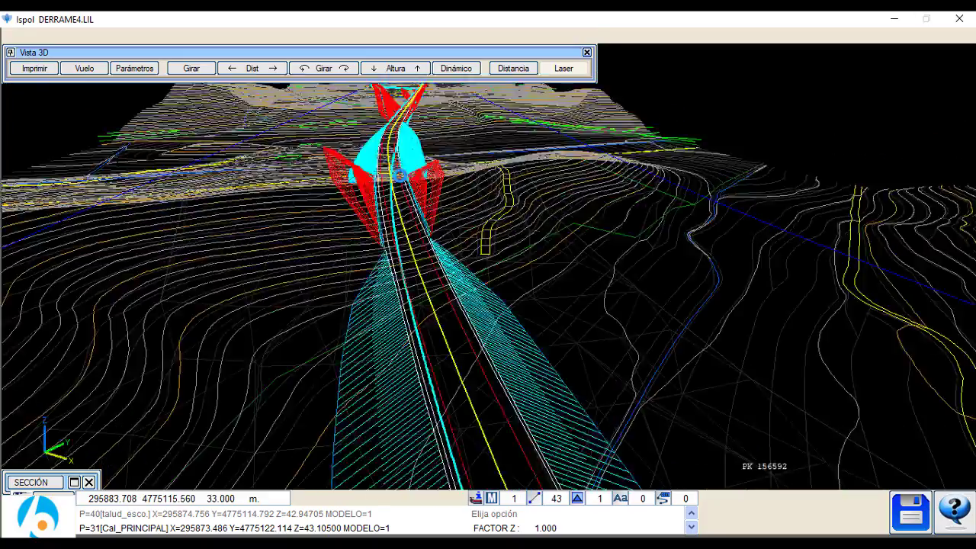
pyautogui.click(497, 416)
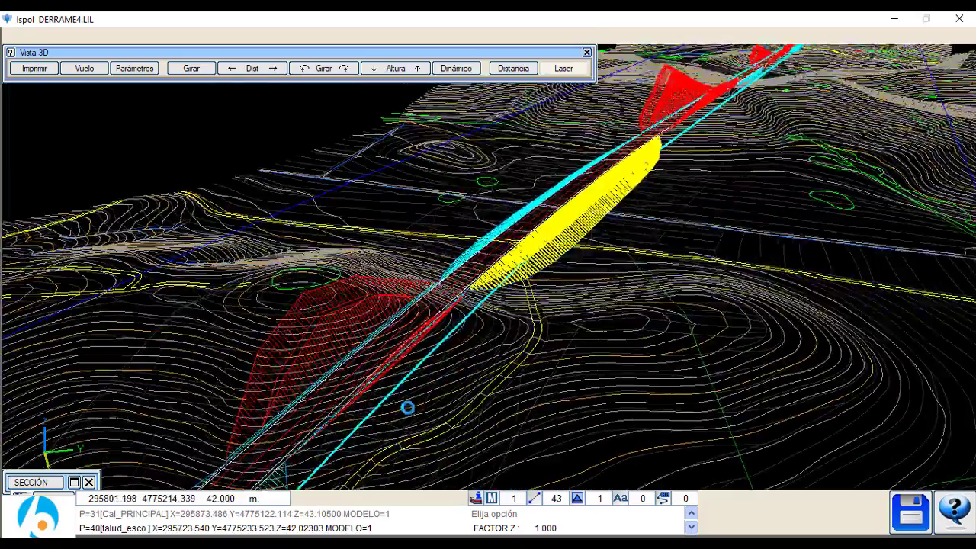
pyautogui.click(477, 283)
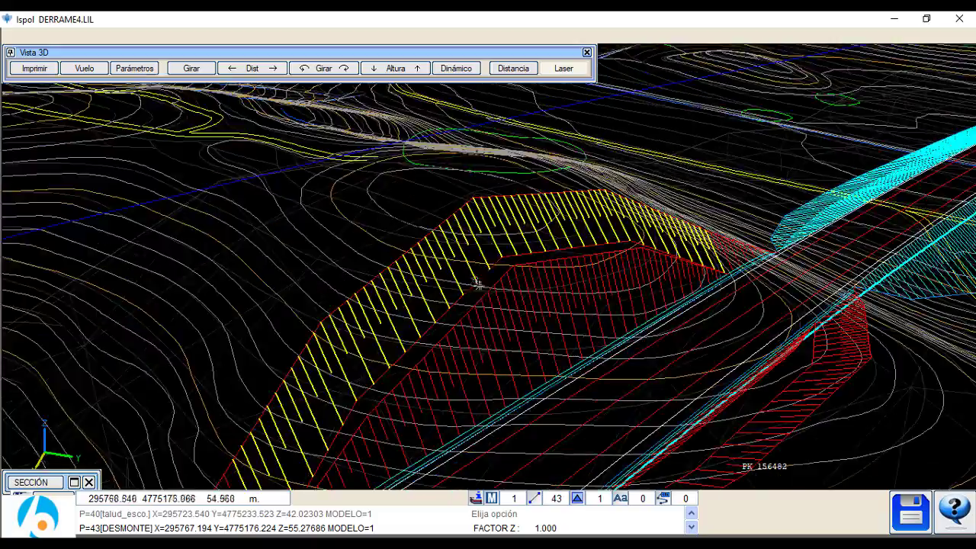
pyautogui.click(483, 282)
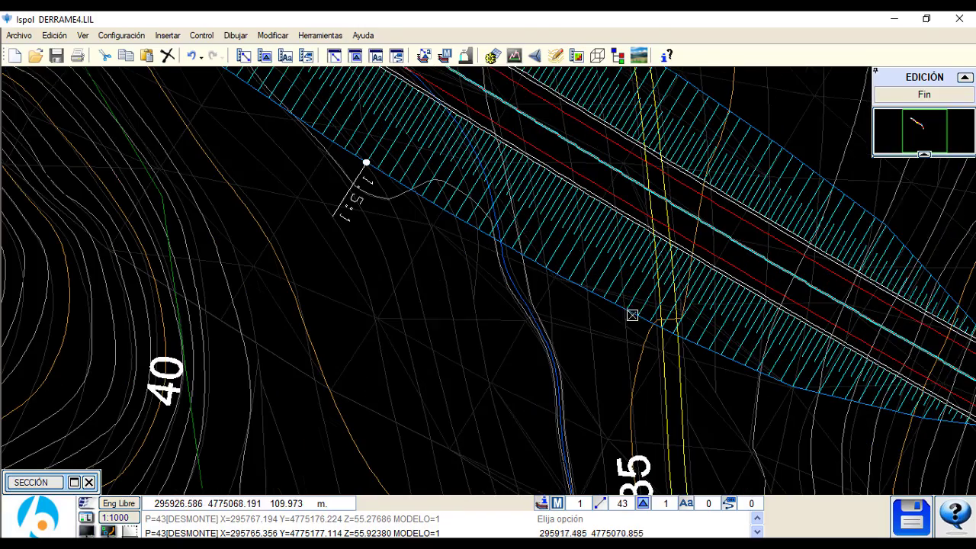
# Step: Put away the section window and examine the cut-slope hatching and outer slope edge along axis 1 in plan
pyautogui.scroll(5, 528, 358)
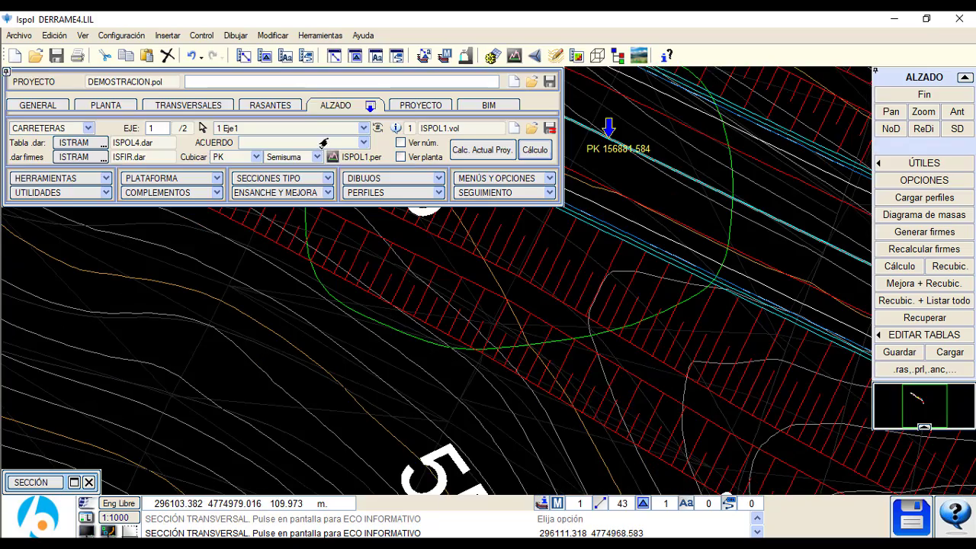
pyautogui.click(76, 482)
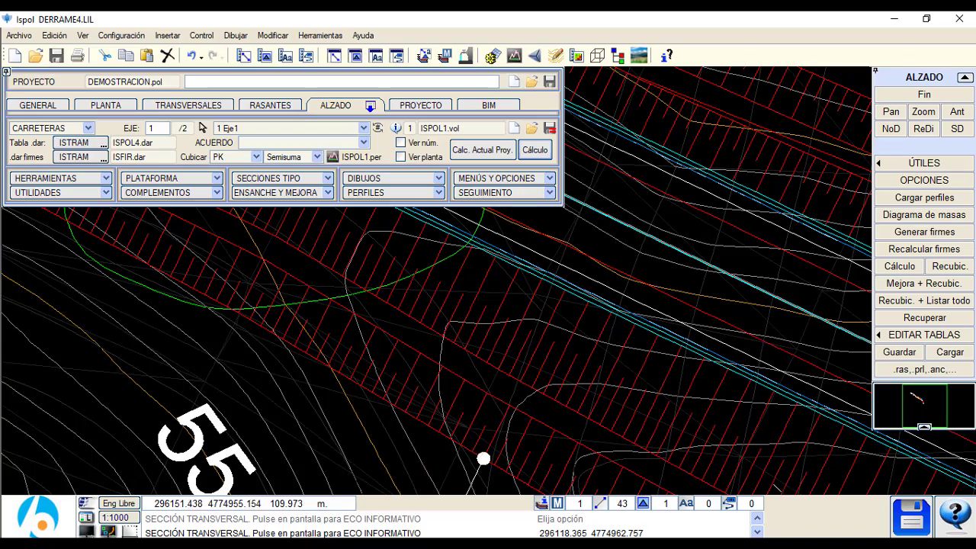
pyautogui.scroll(-2, 553, 368)
pyautogui.moveTo(486, 377); pyautogui.dragTo(384, 344, button='middle')
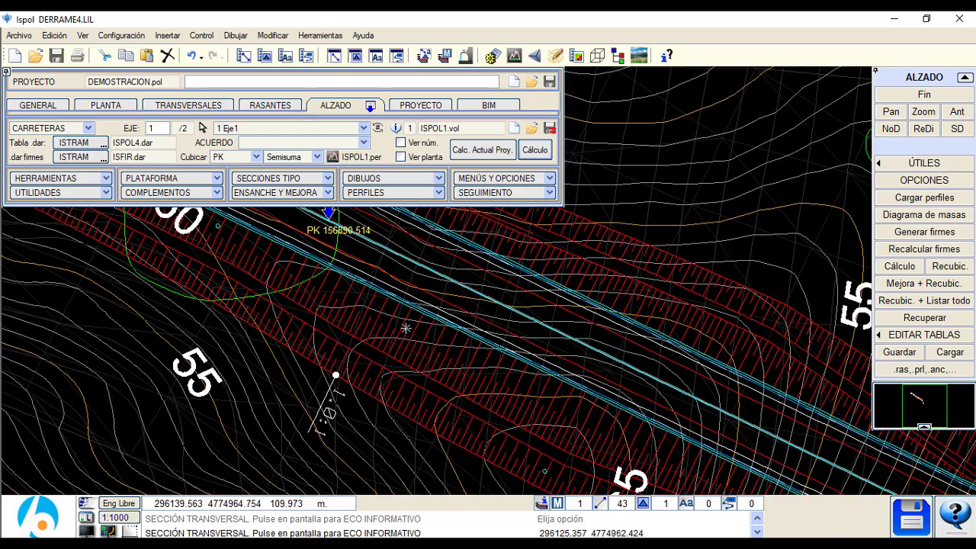
pyautogui.scroll(2, 458, 446)
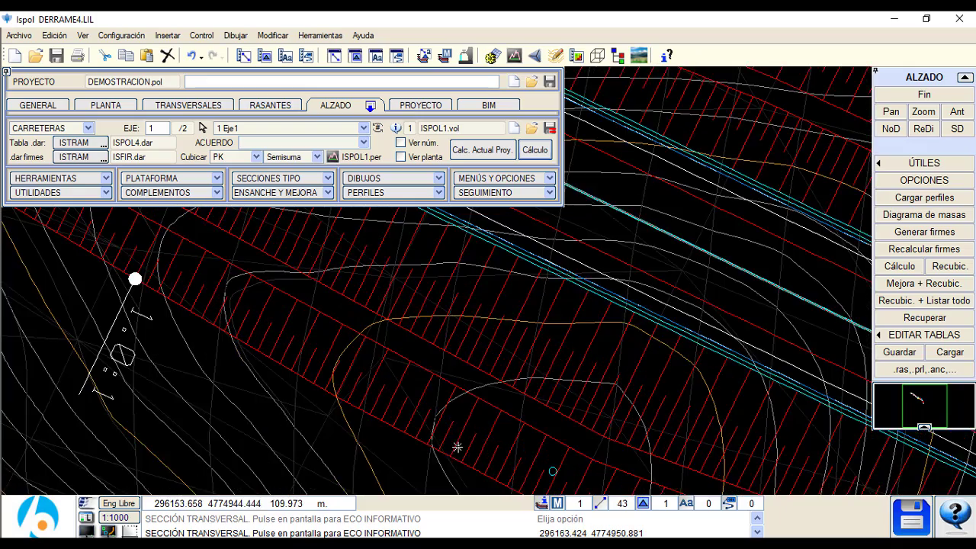
pyautogui.scroll(3, 476, 284)
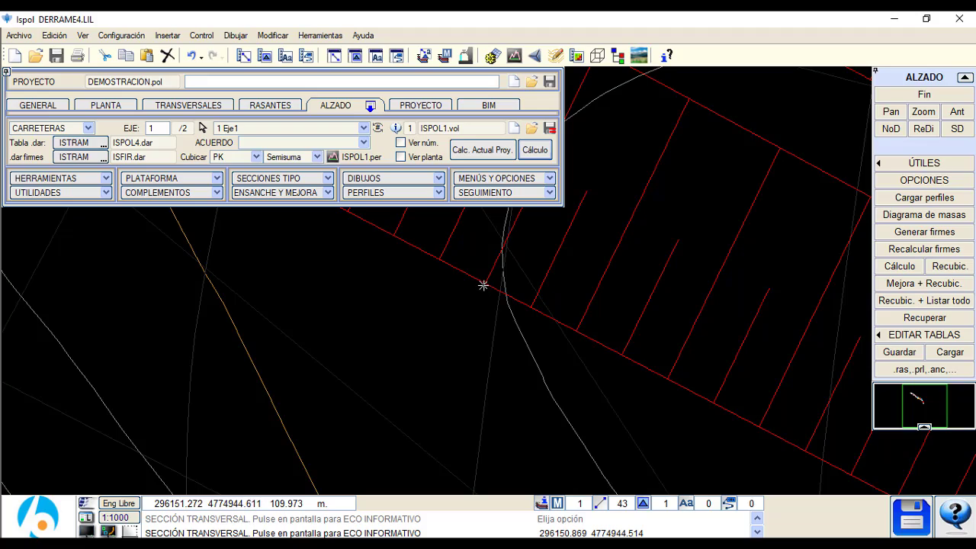
pyautogui.scroll(-5, 497, 290)
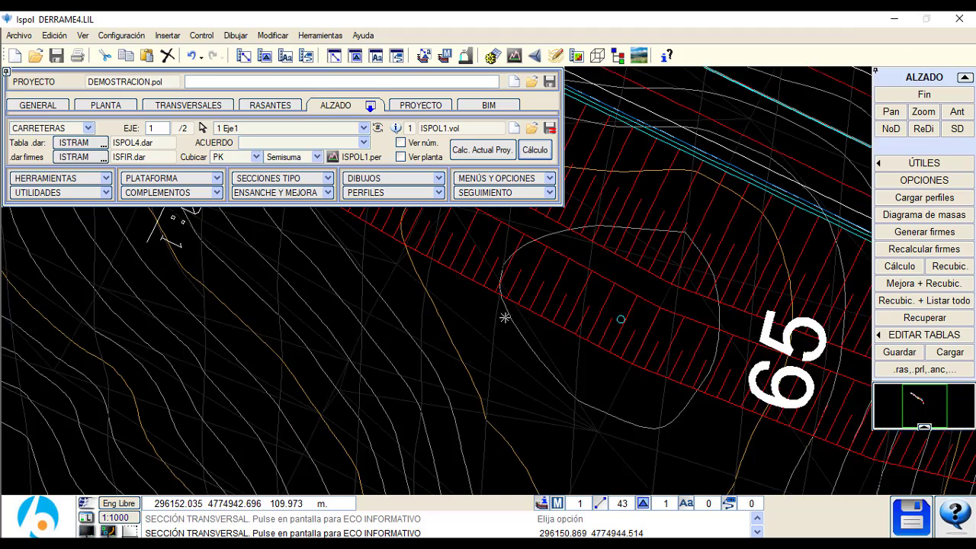